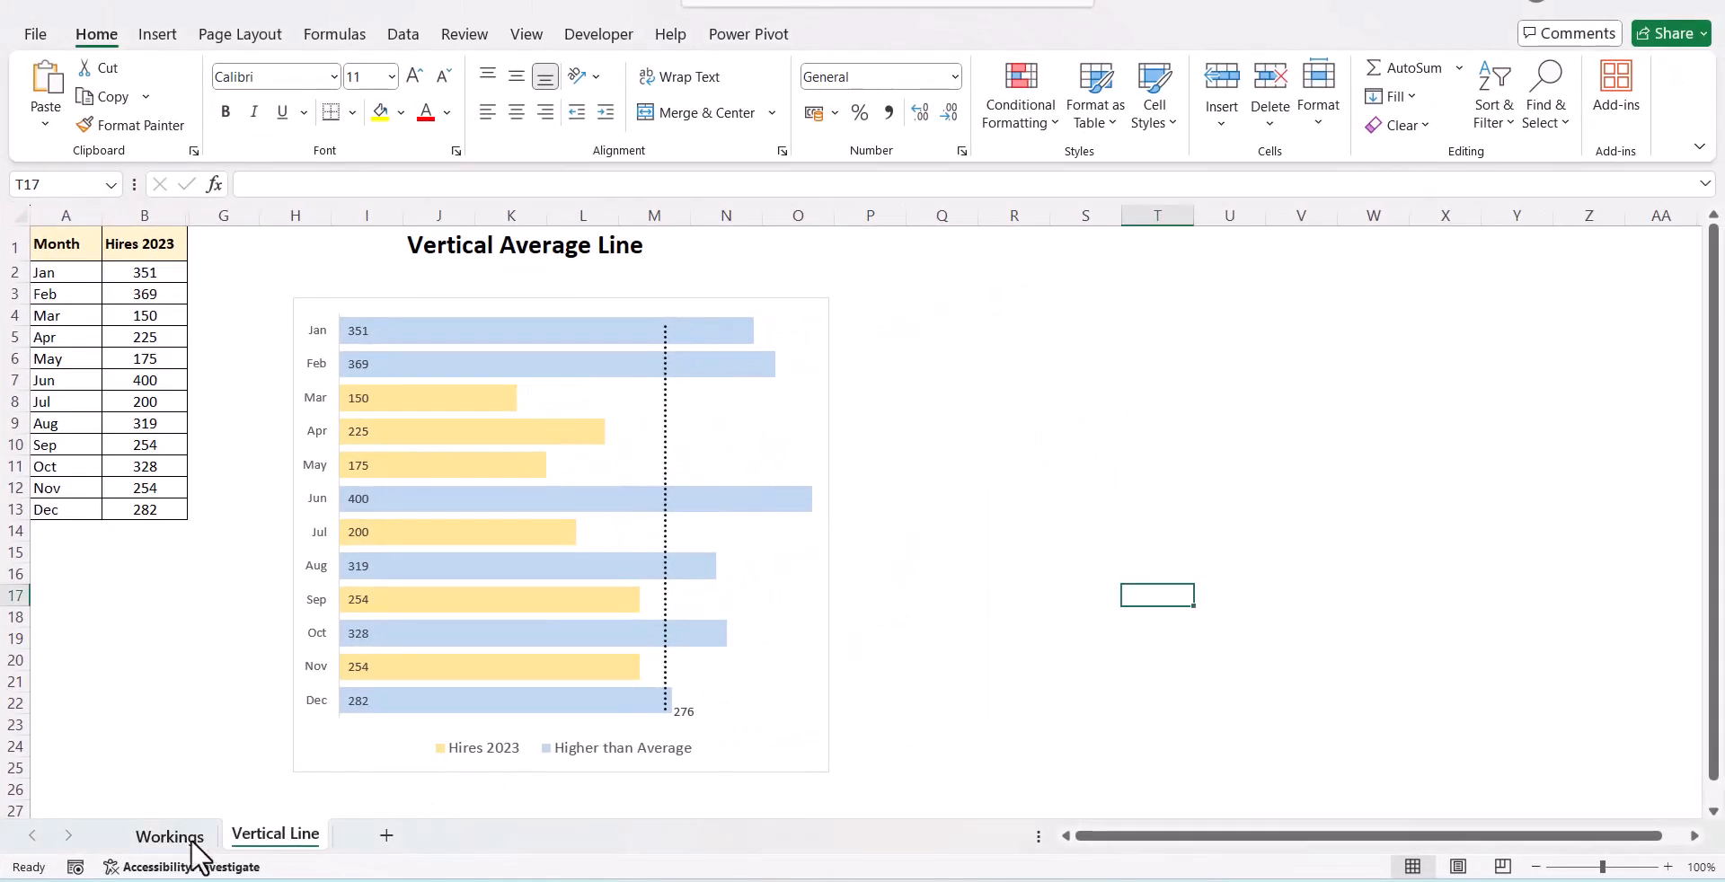
- On the Workings sheet, add the bold headings "Higher than Average" in C1 and "Average" in D1
click(191, 840)
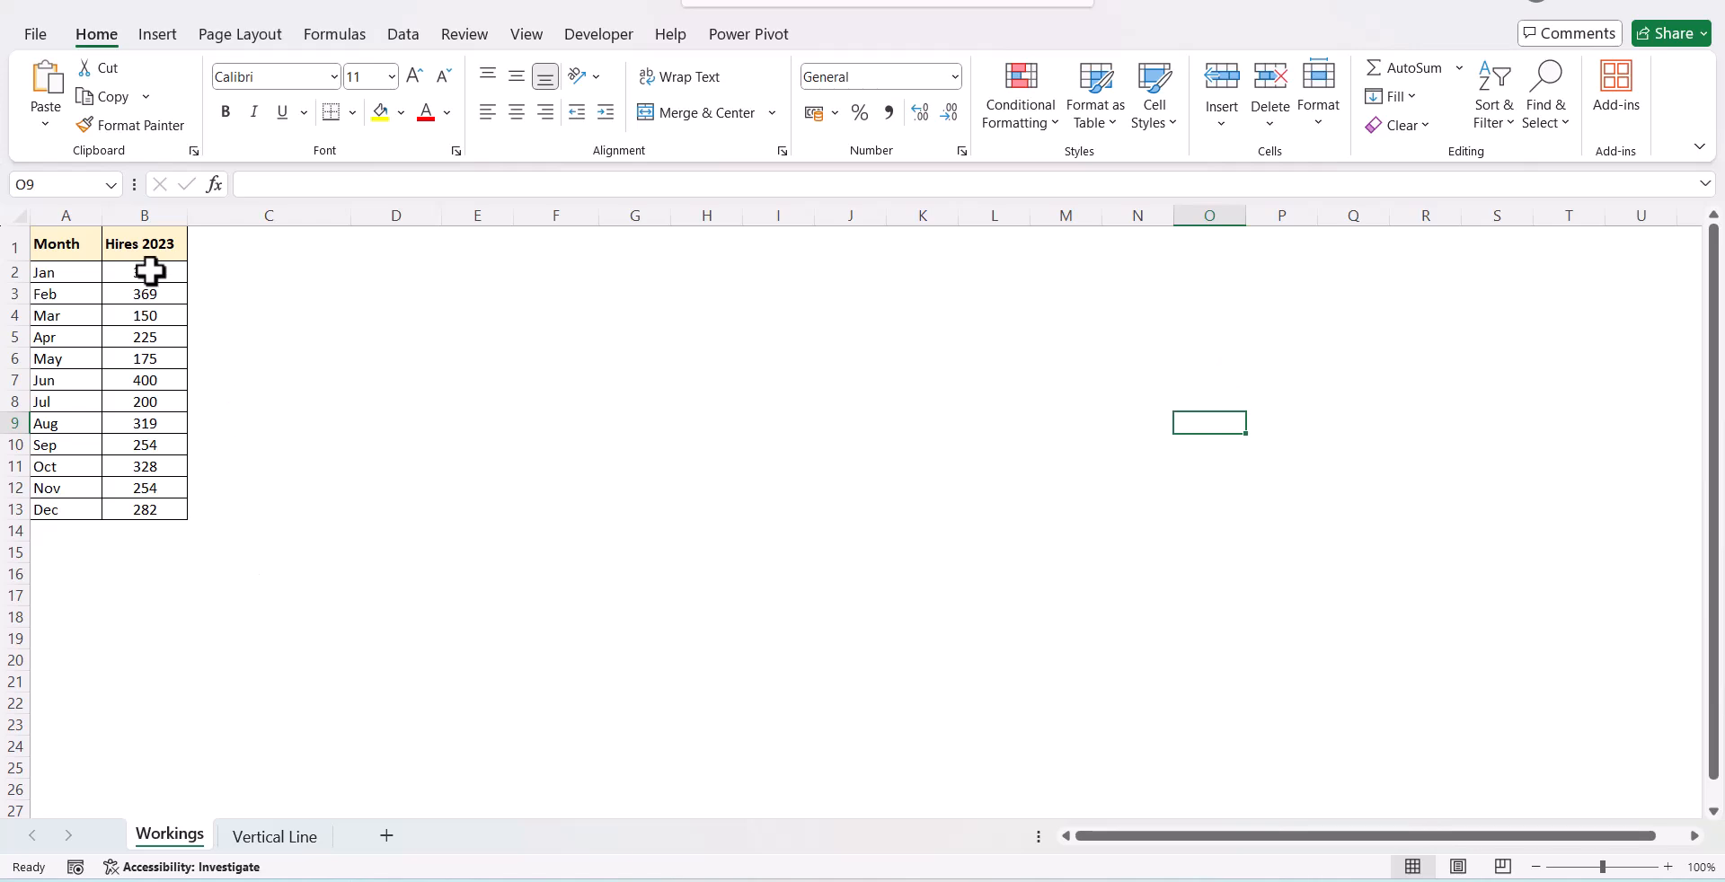
click(223, 253)
text(H)
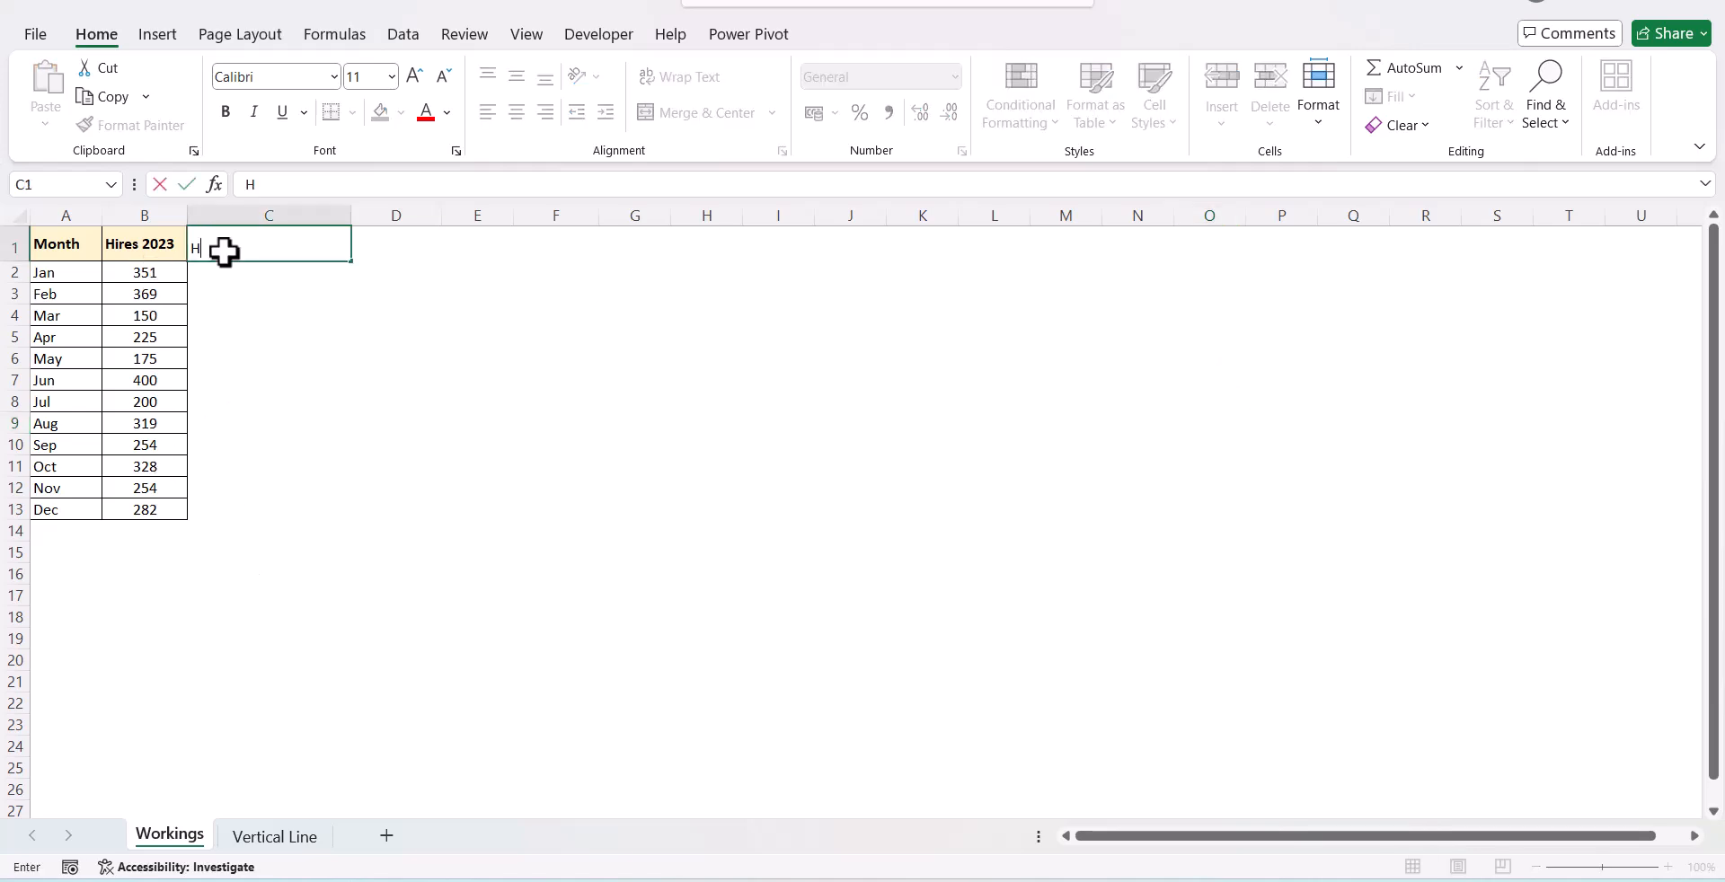
text(igher than AVerage)
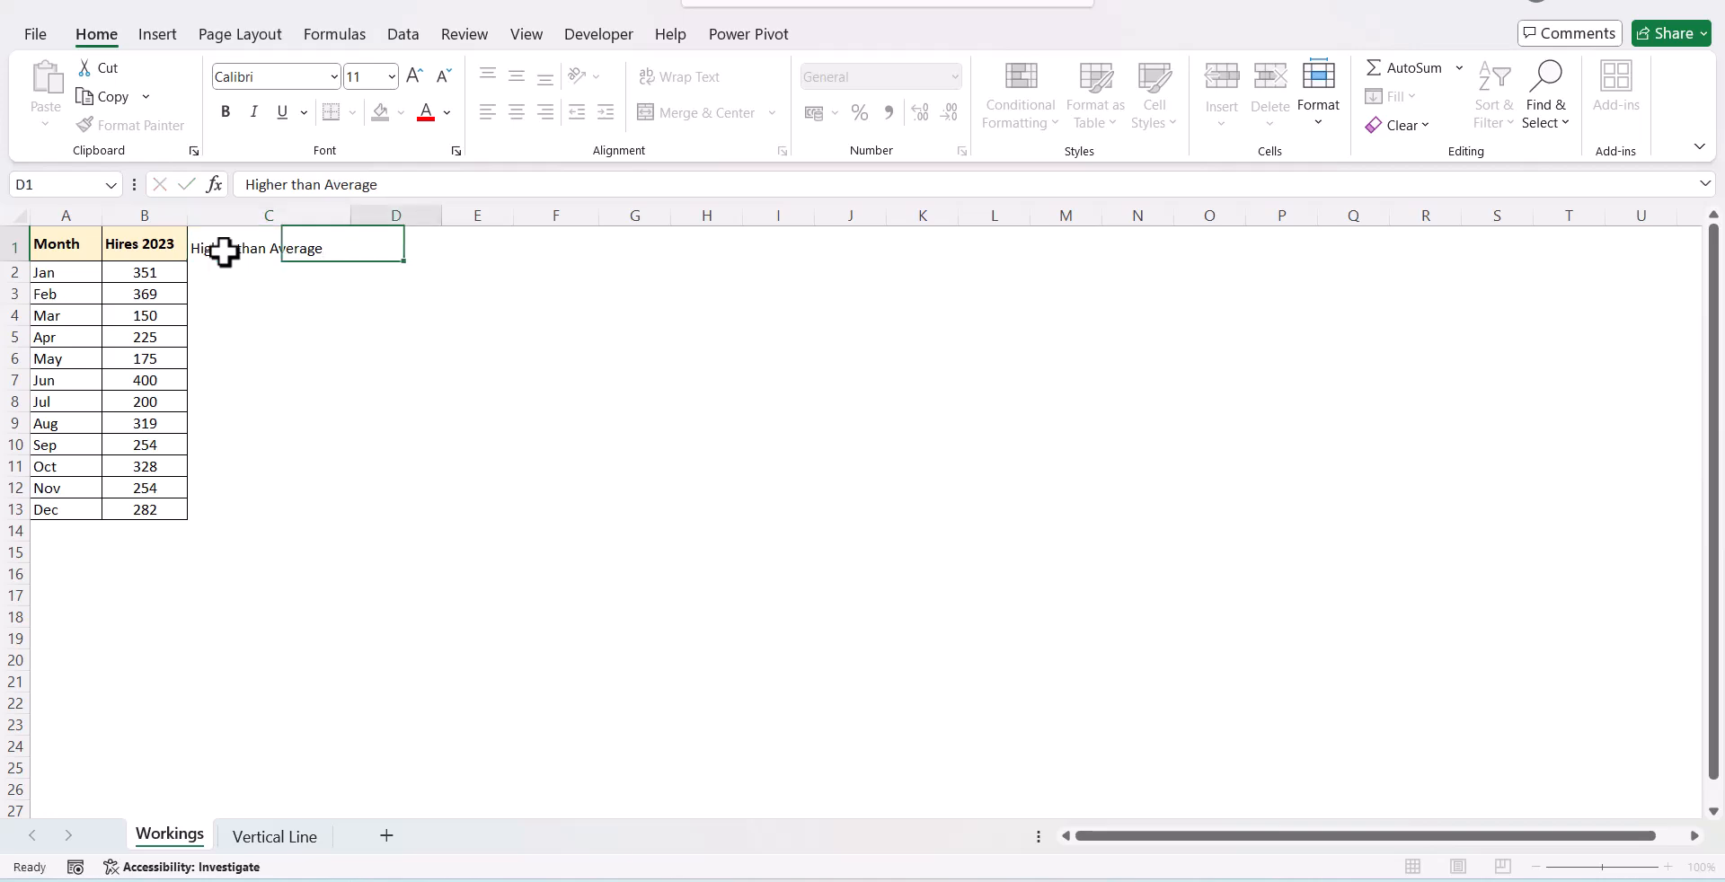
key(Tab)
text(Average)
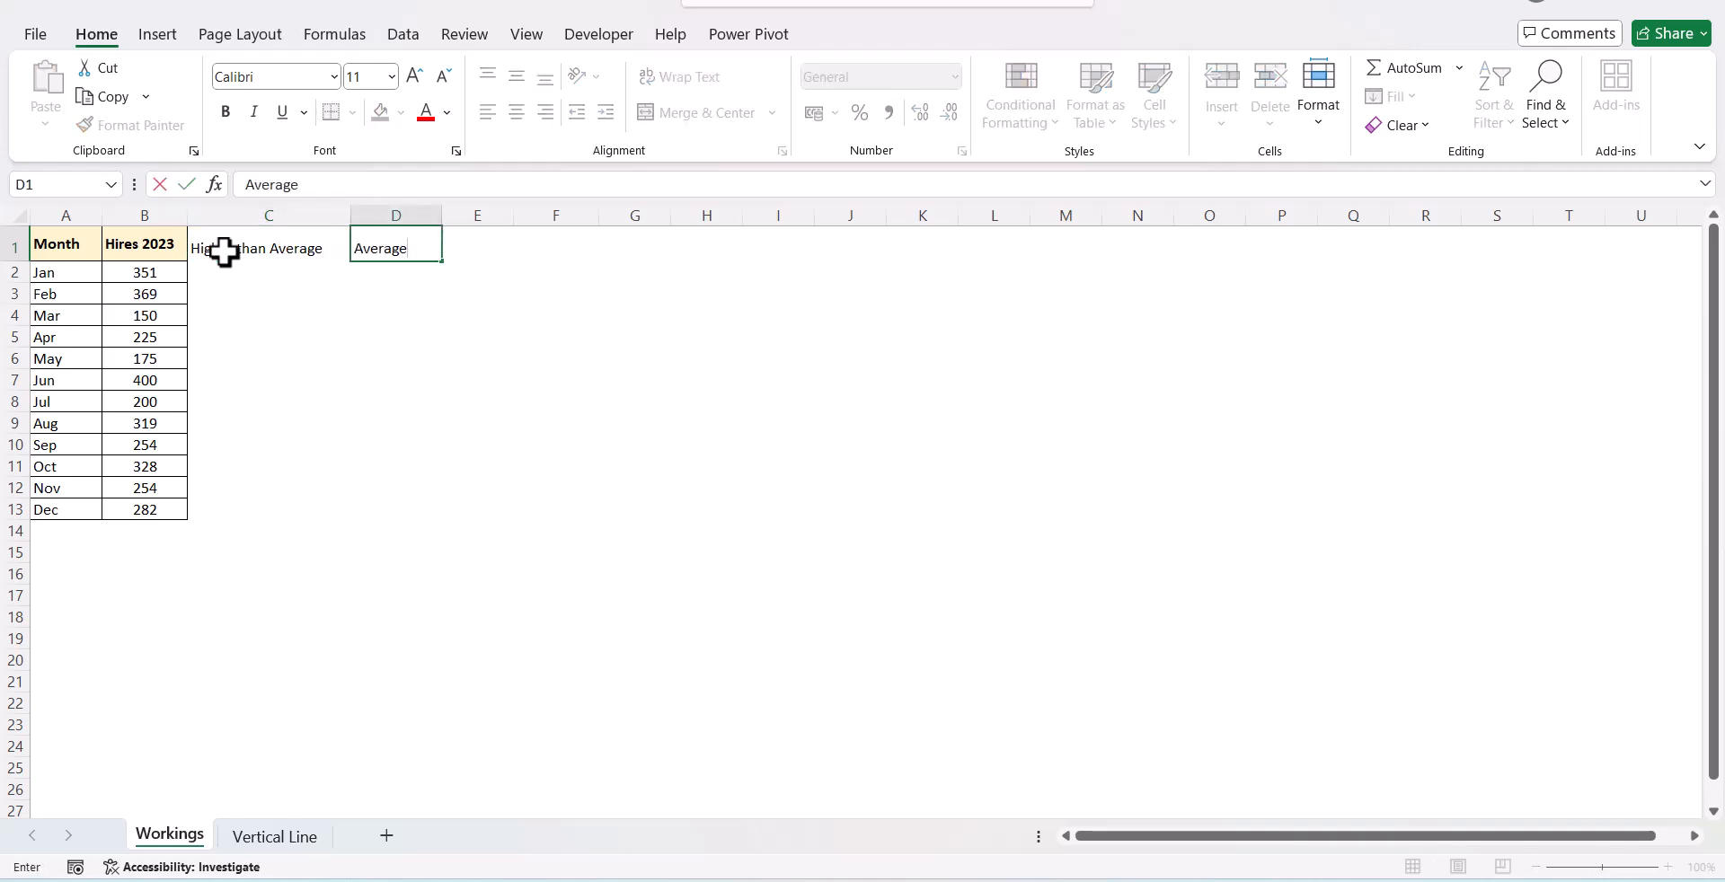
key(Tab)
drag(224, 252, 423, 247)
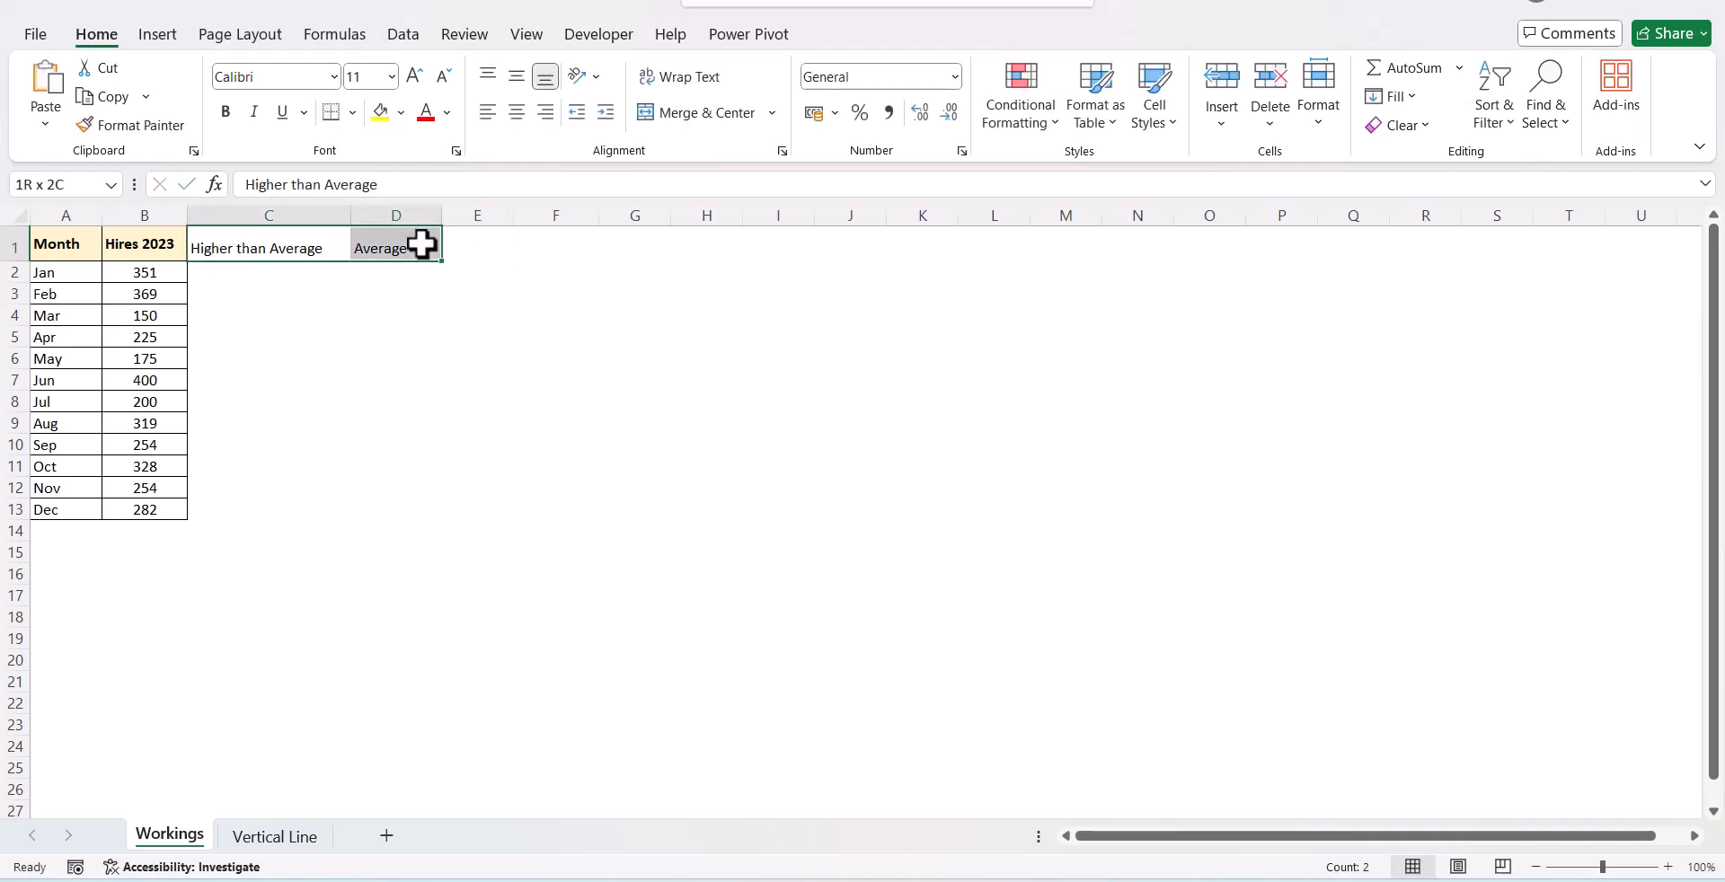
key(ctrl+b)
- Enter =AVERAGE($B$2:$B$13) in D2 and fill it down to D13
click(423, 271)
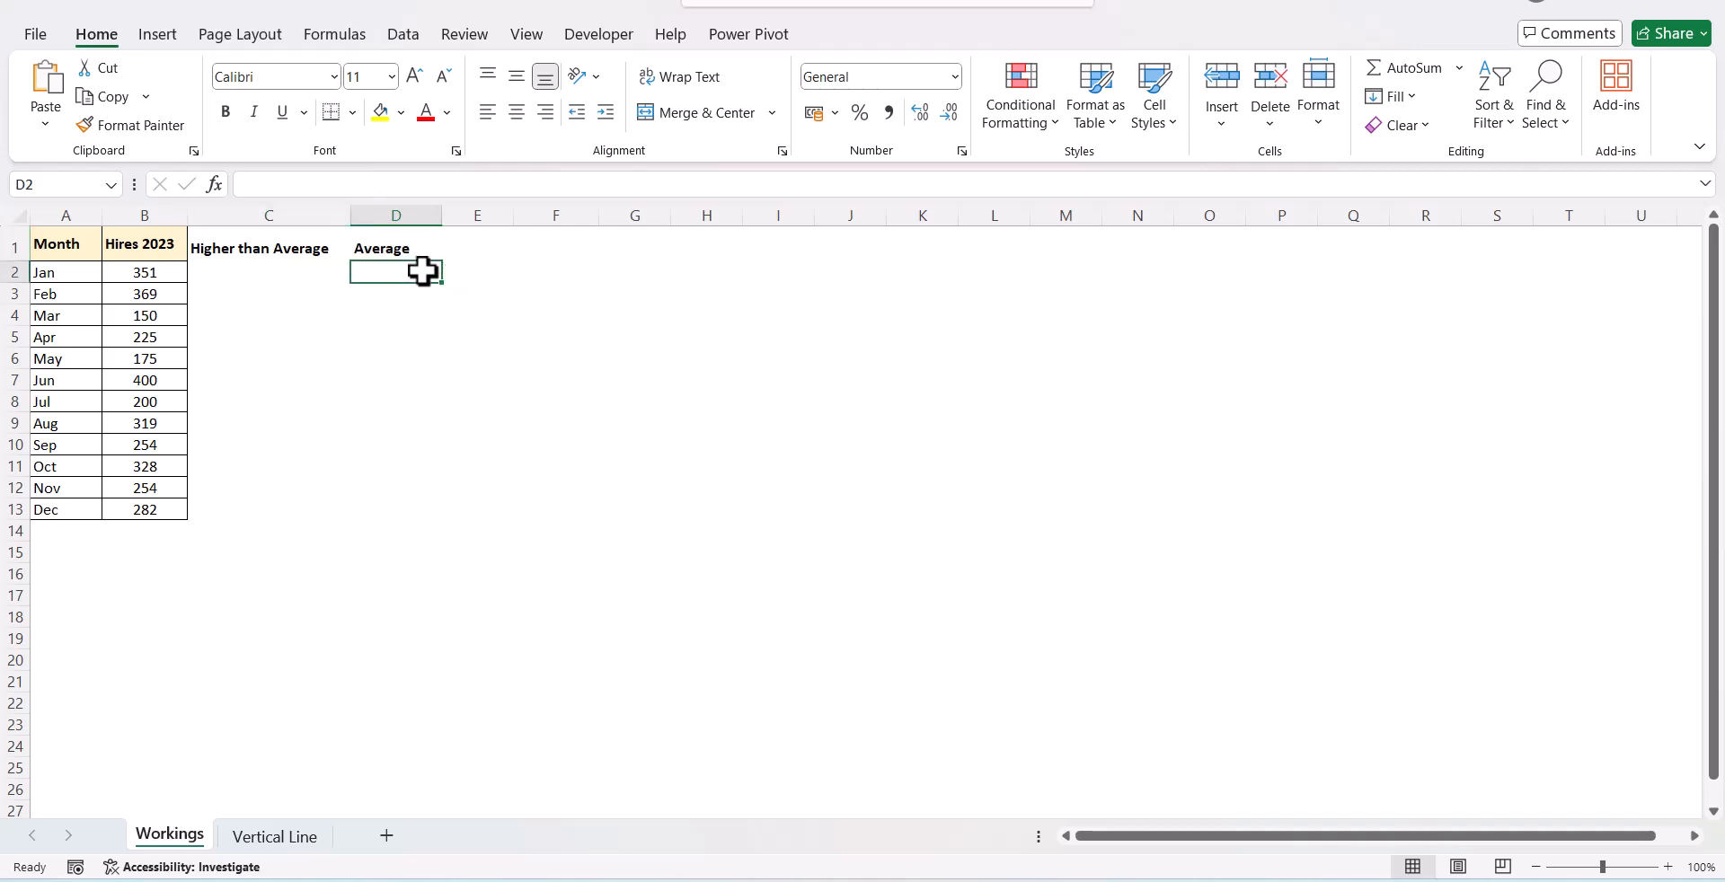
text(=avera)
key(Tab)
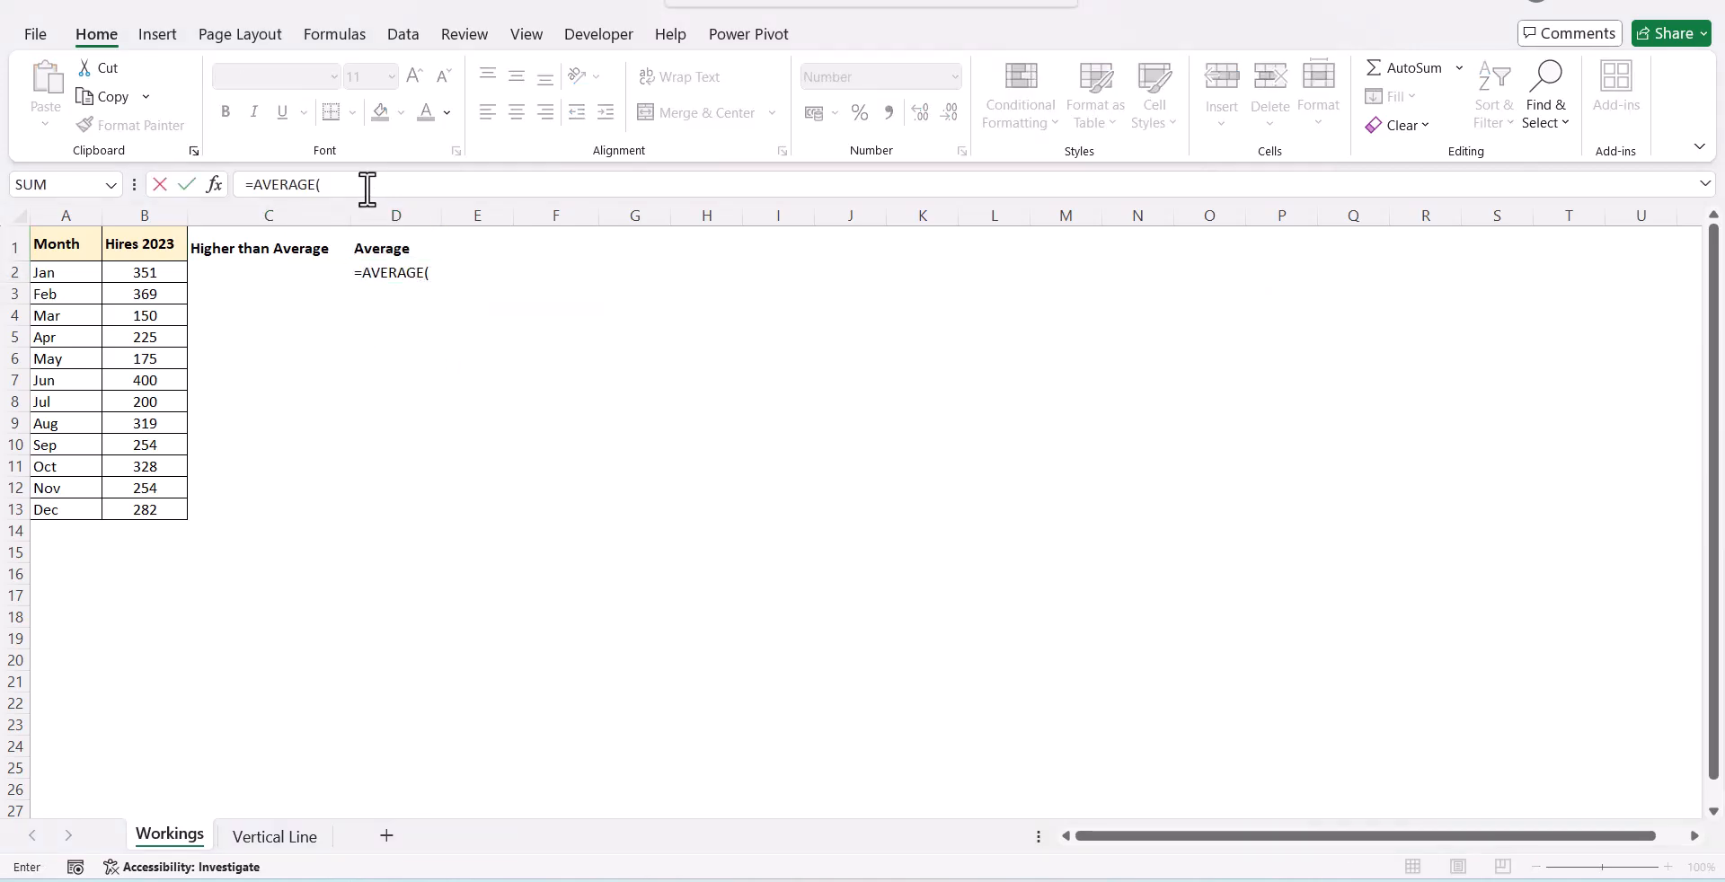
click(363, 192)
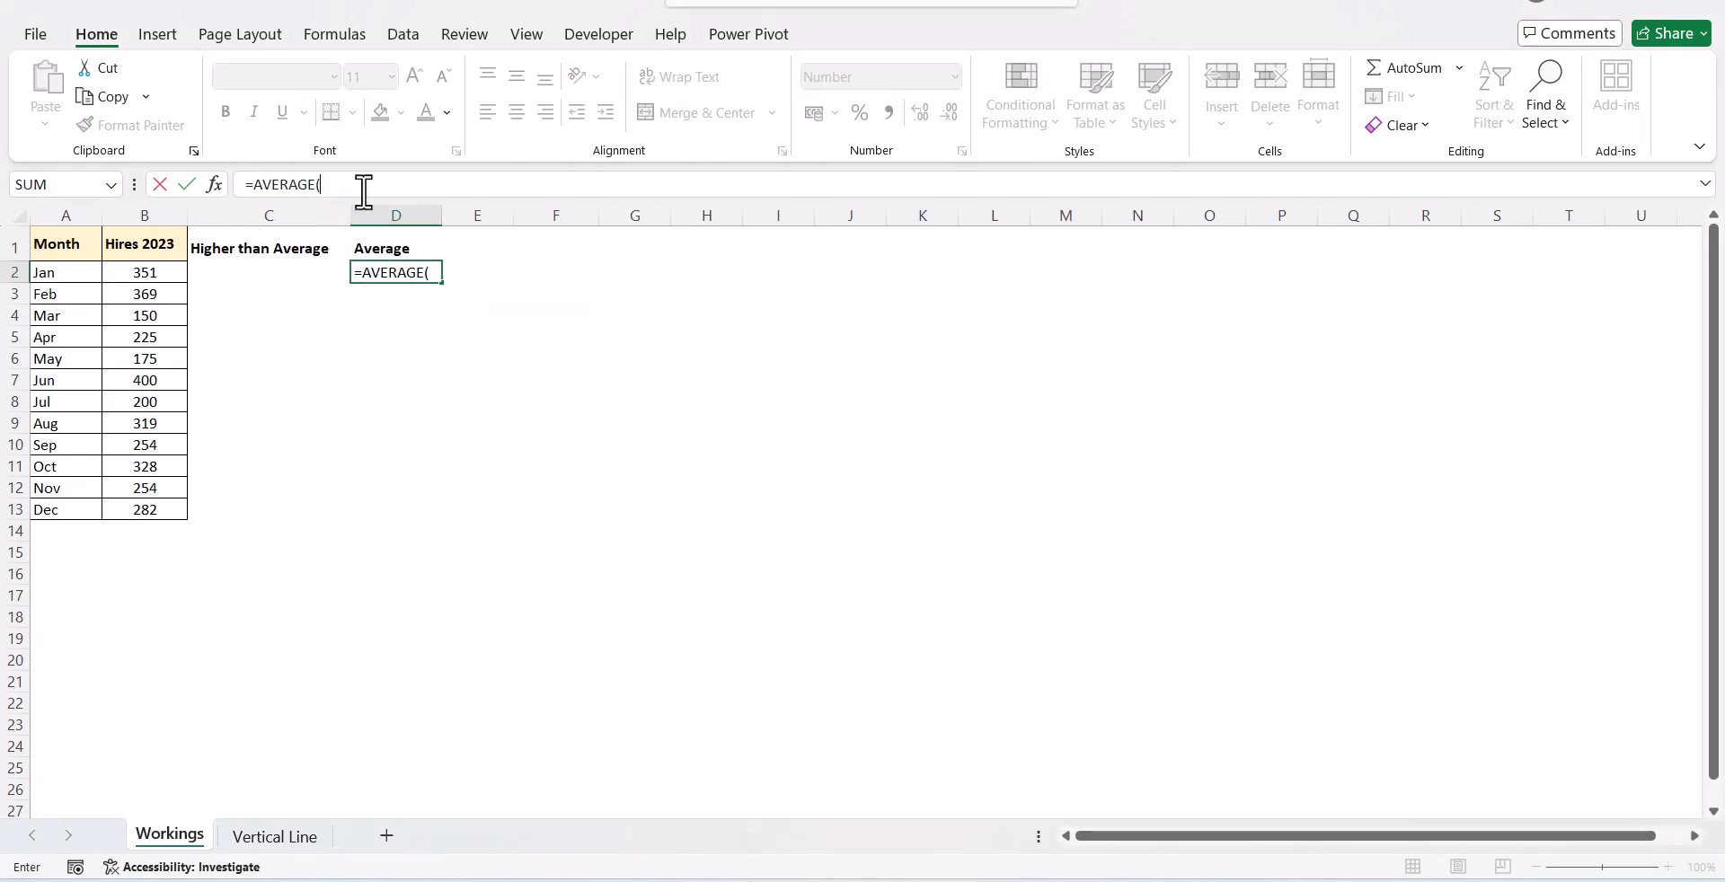
drag(117, 271, 139, 509)
text())
key(Return)
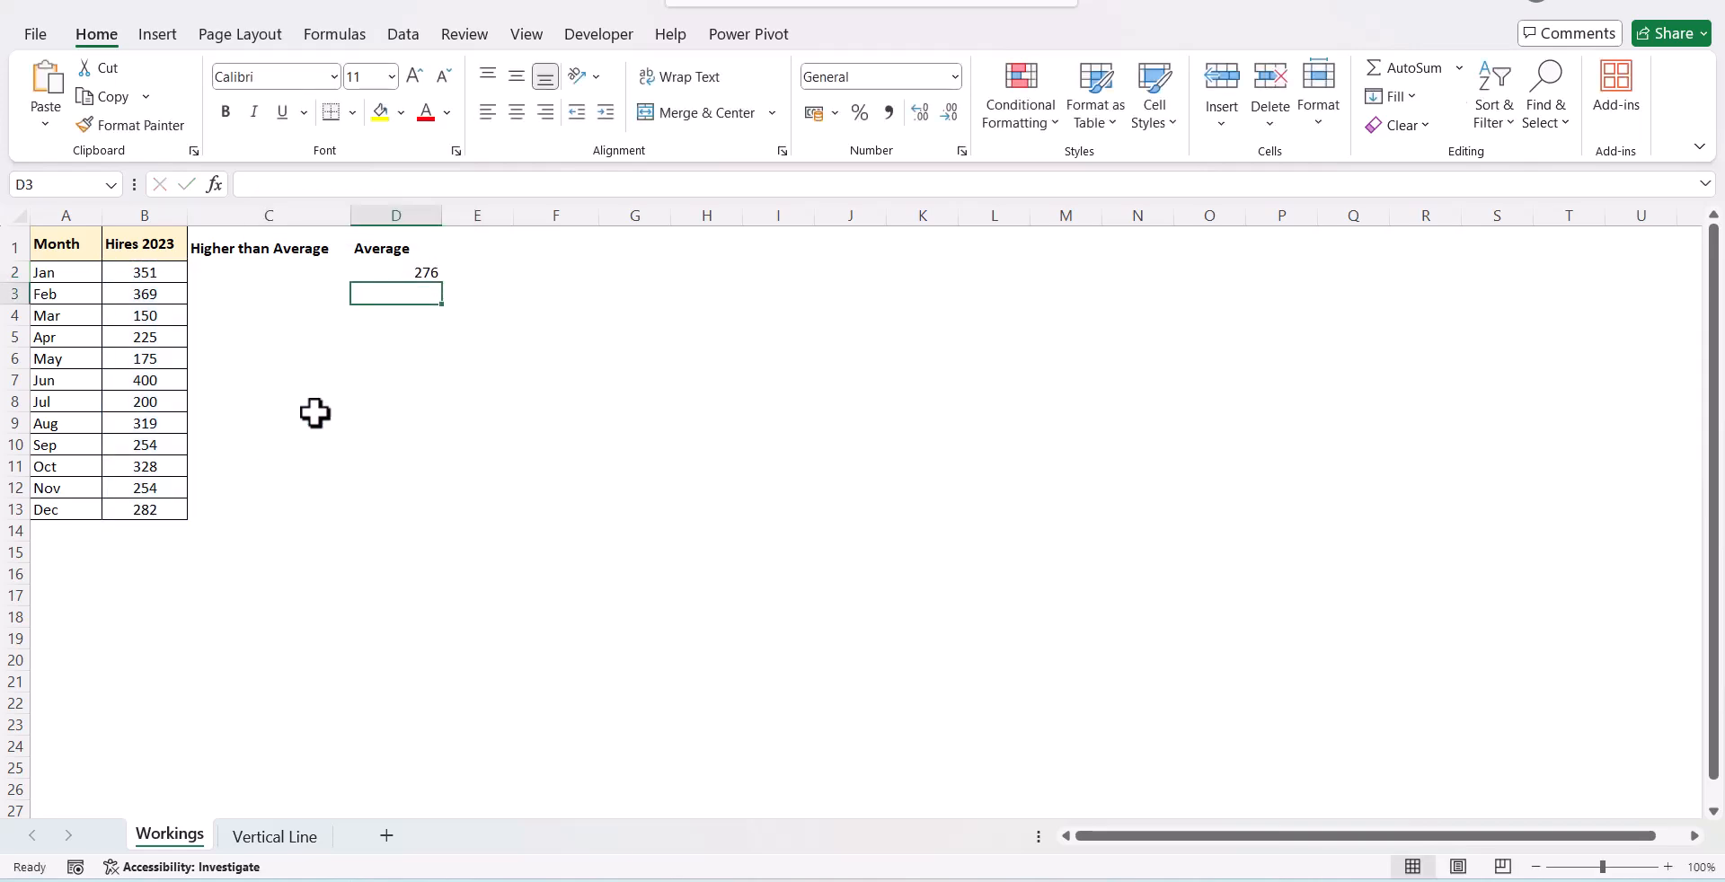
click(424, 271)
drag(442, 284, 444, 521)
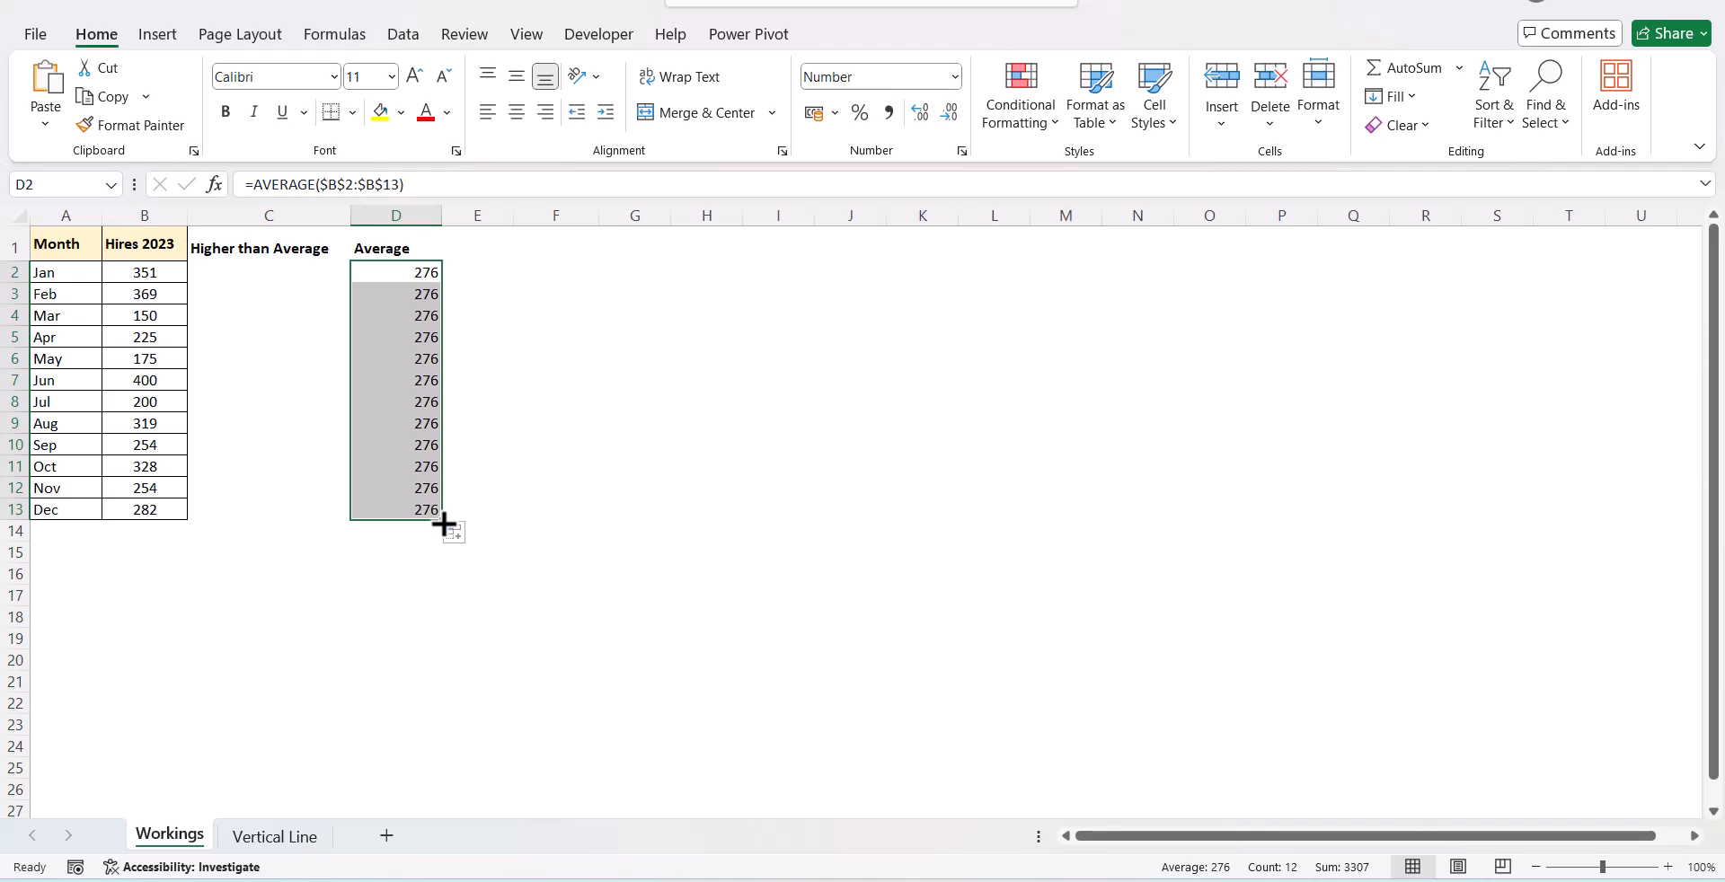
- Enter =IF(B2>=D2,B2,NA()) in C2 to return only hires at or above the average
click(261, 275)
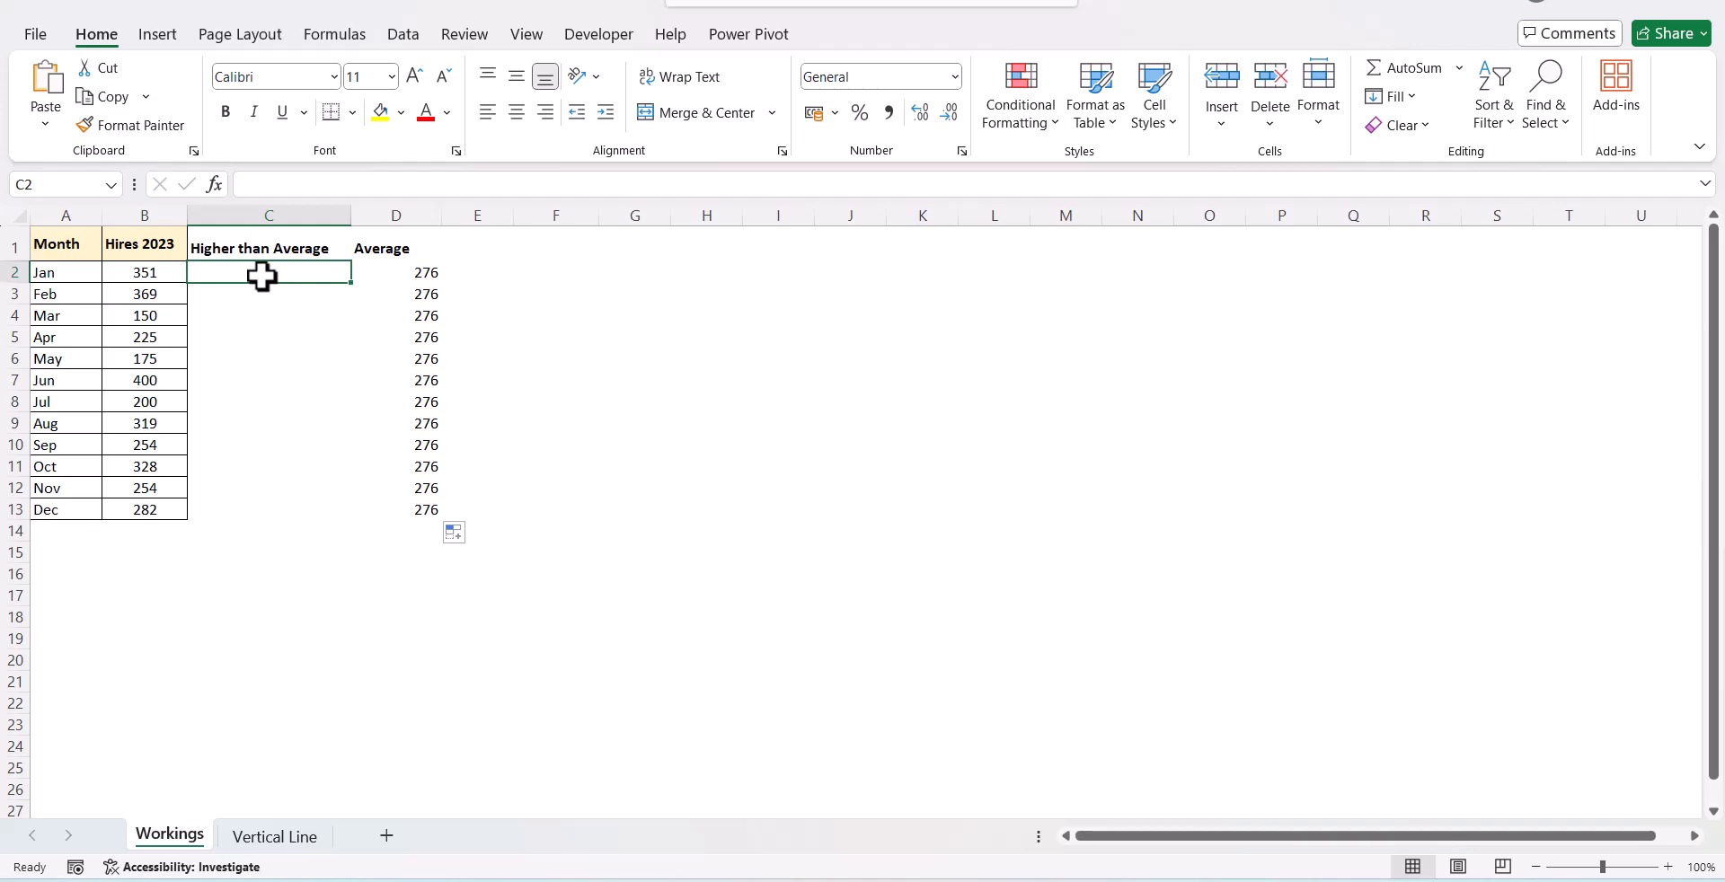
text(=IF()
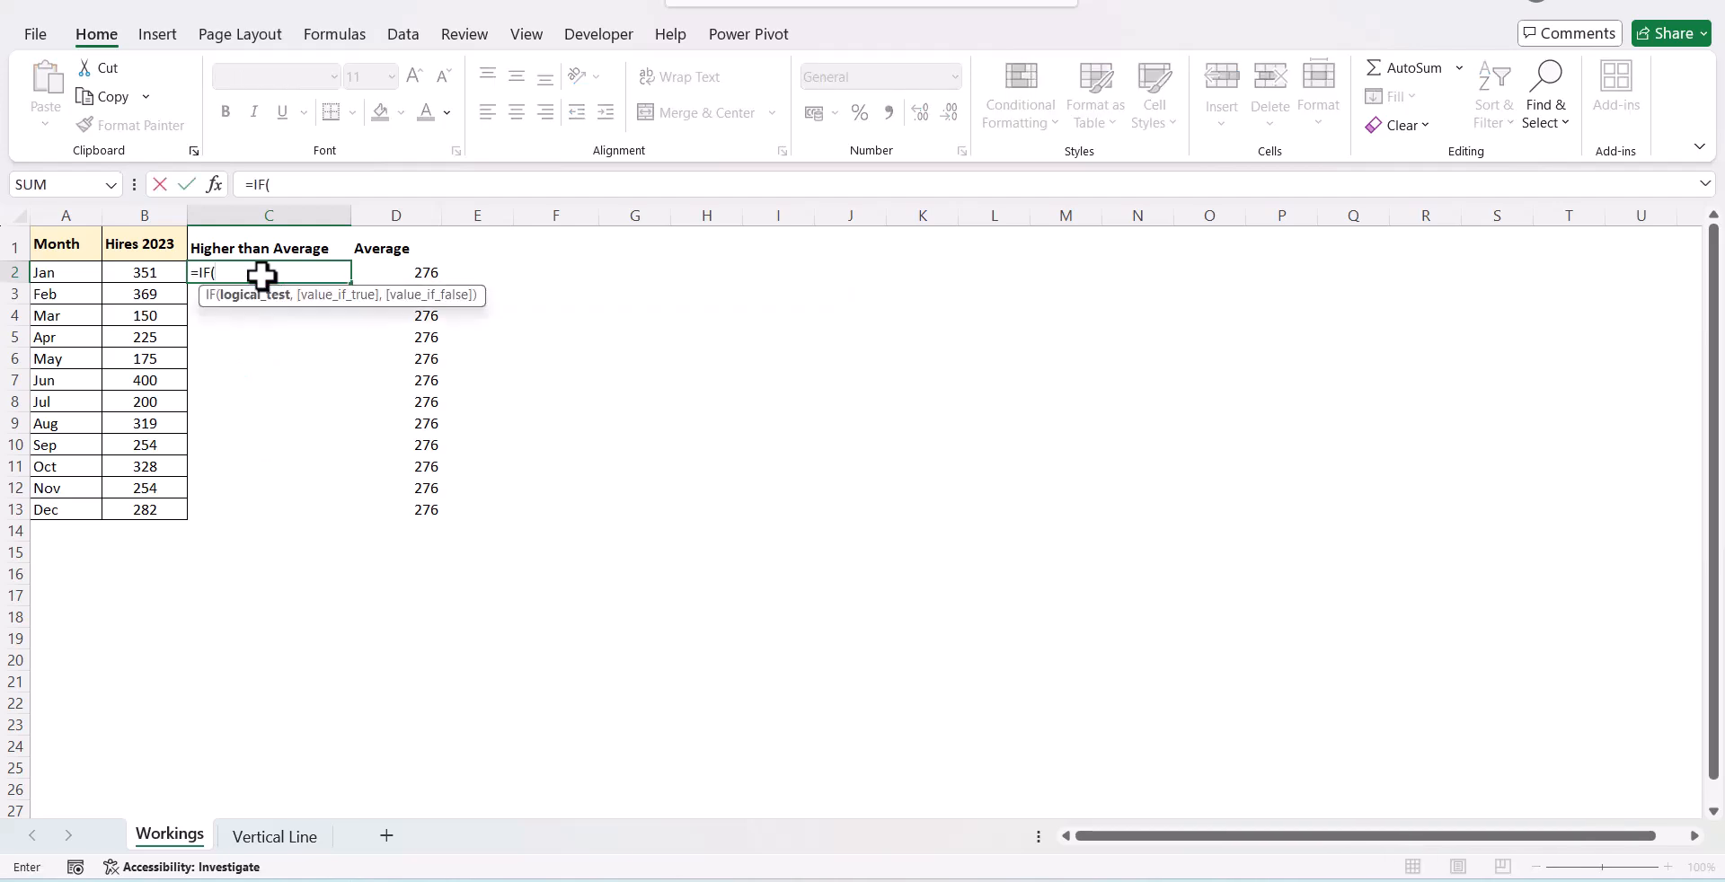
click(157, 271)
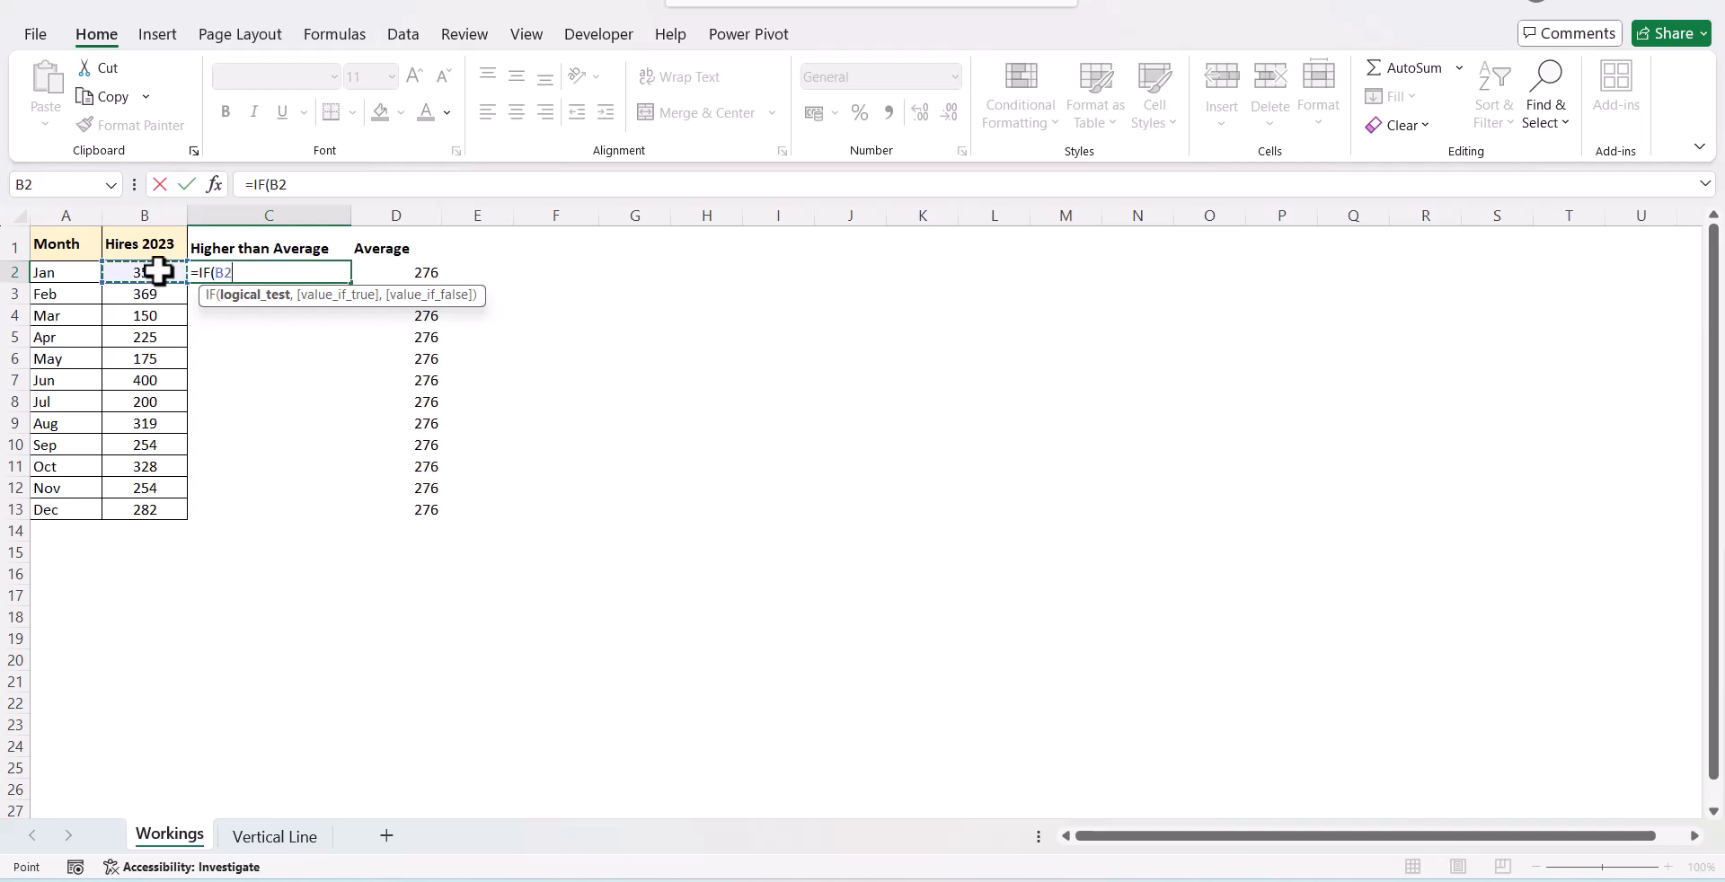
text(>=)
click(435, 273)
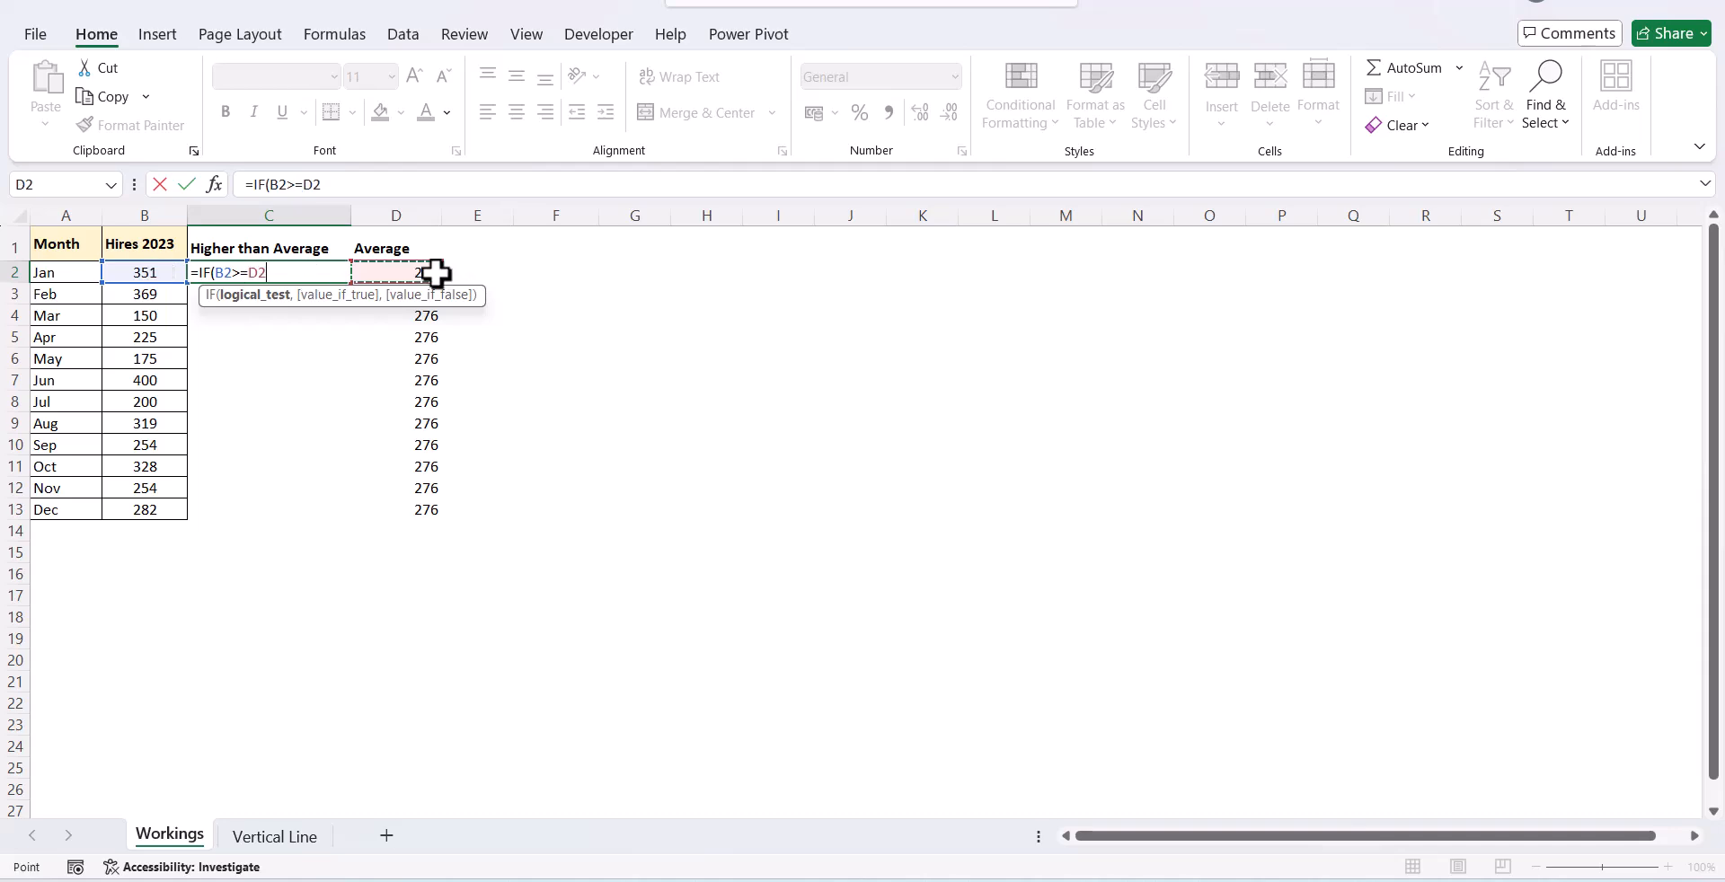
text(,)
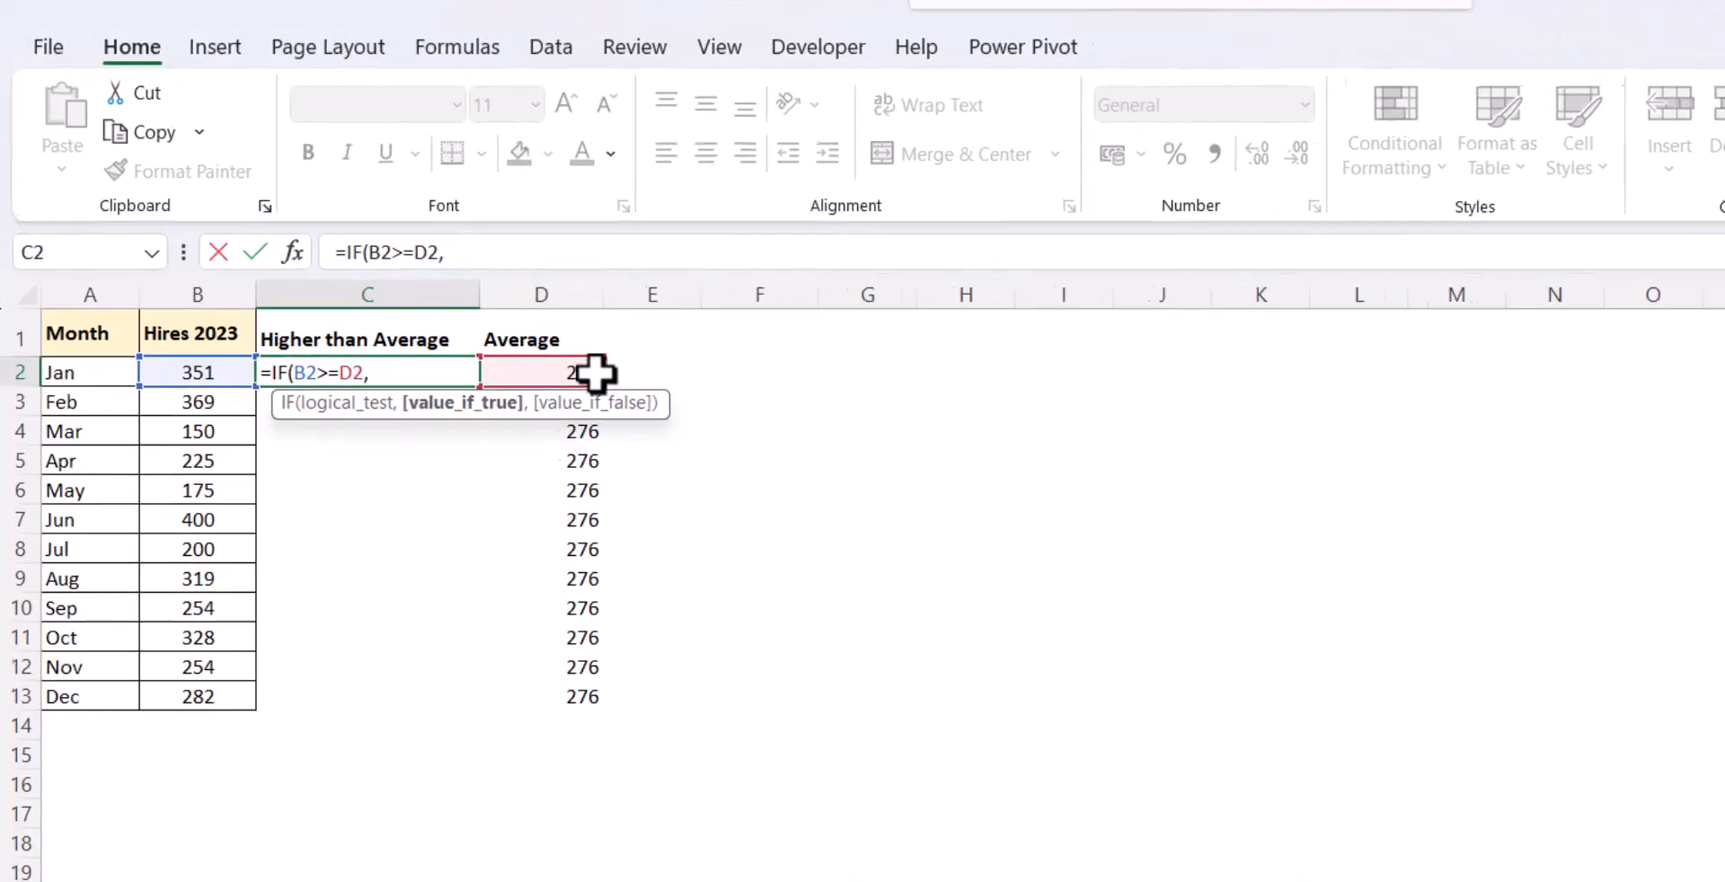
click(190, 367)
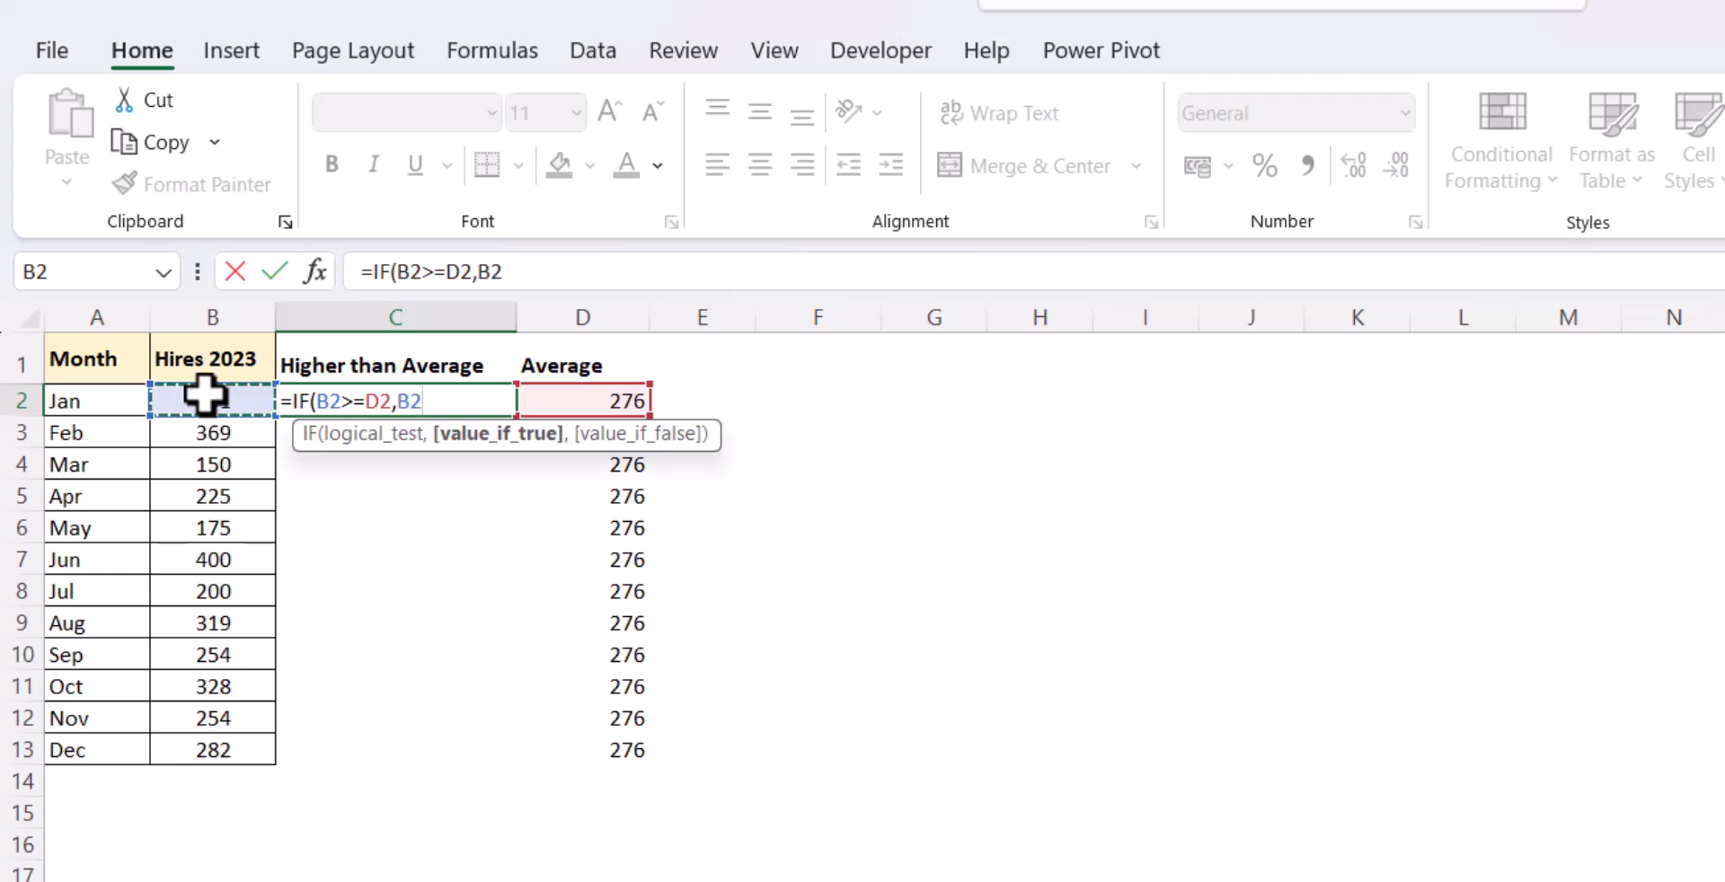
text(,)
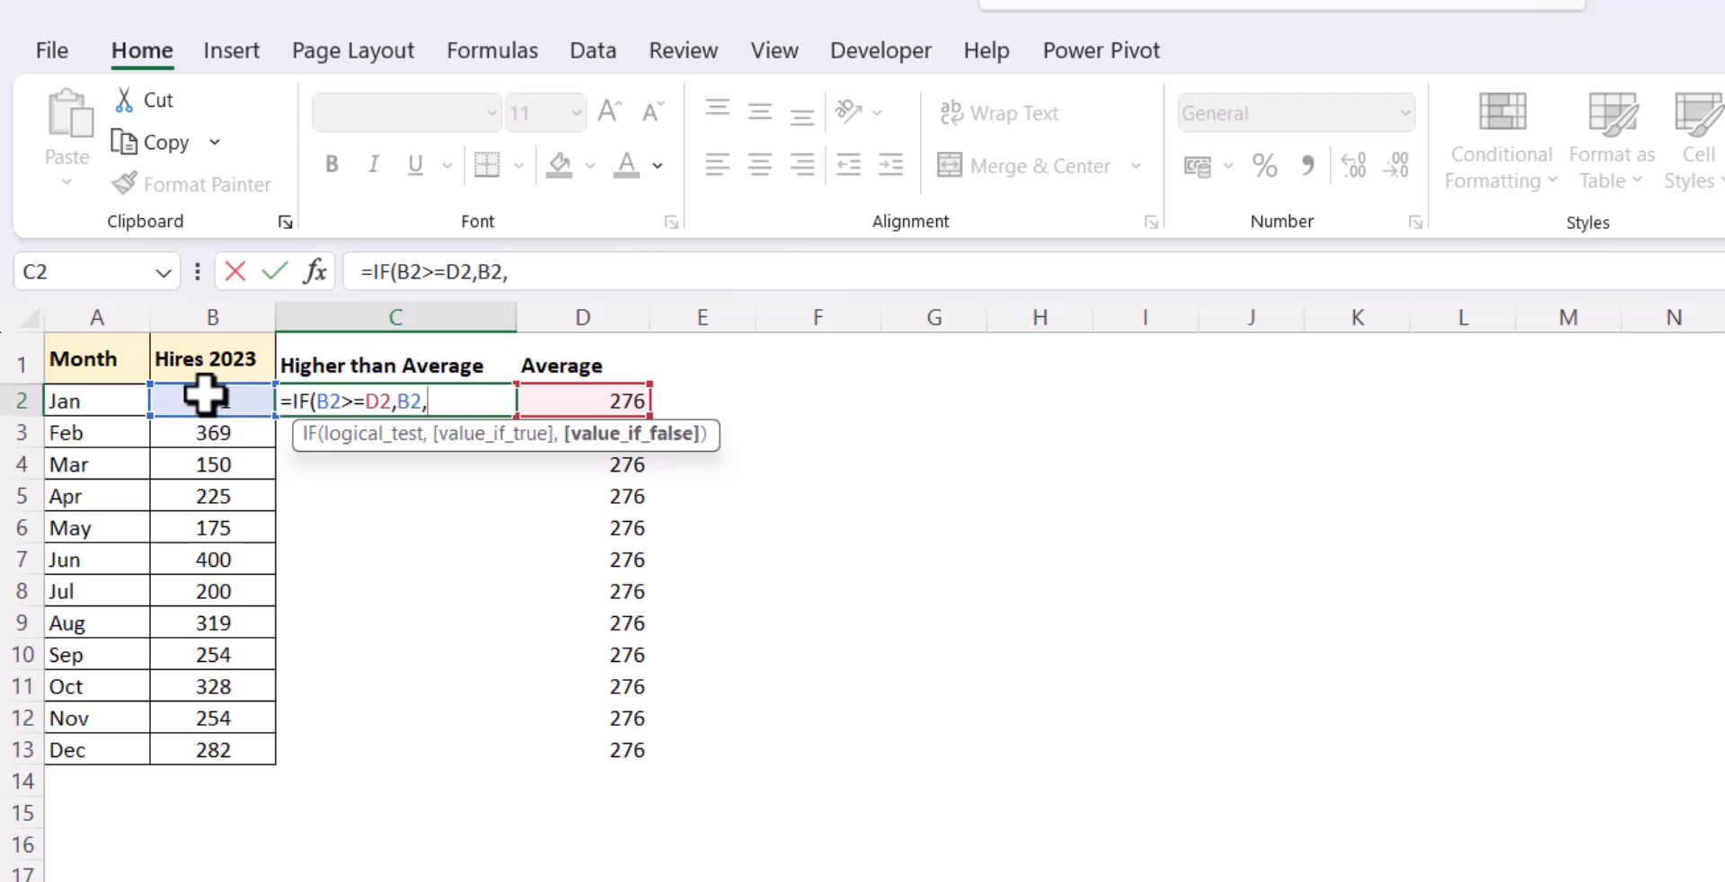
text(na)
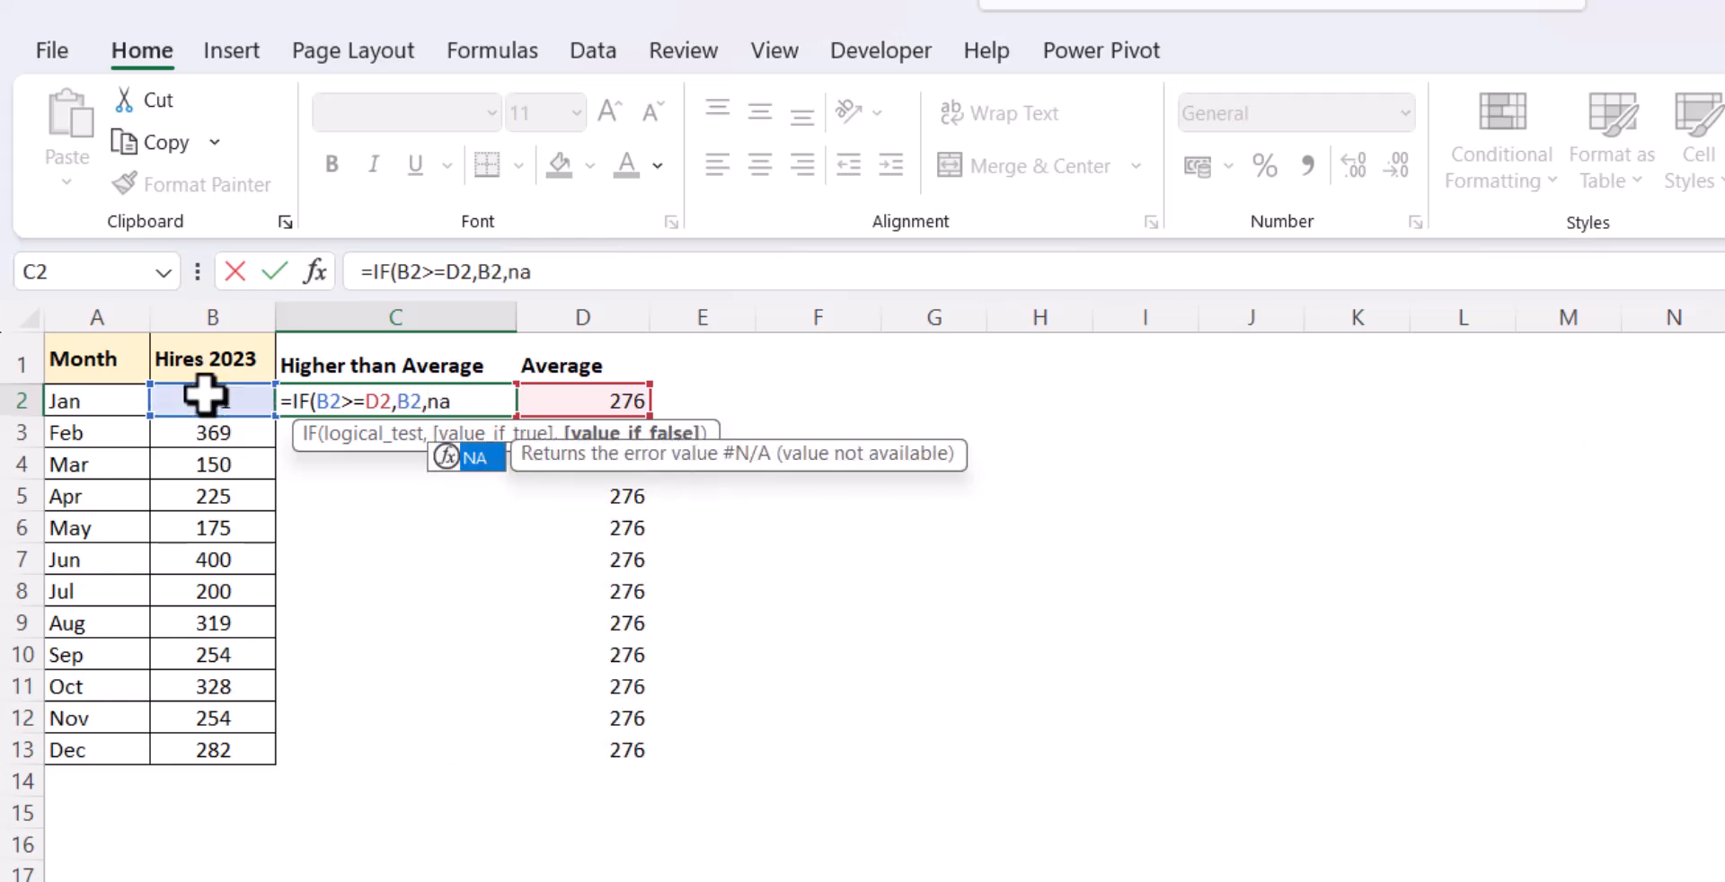
text(()))
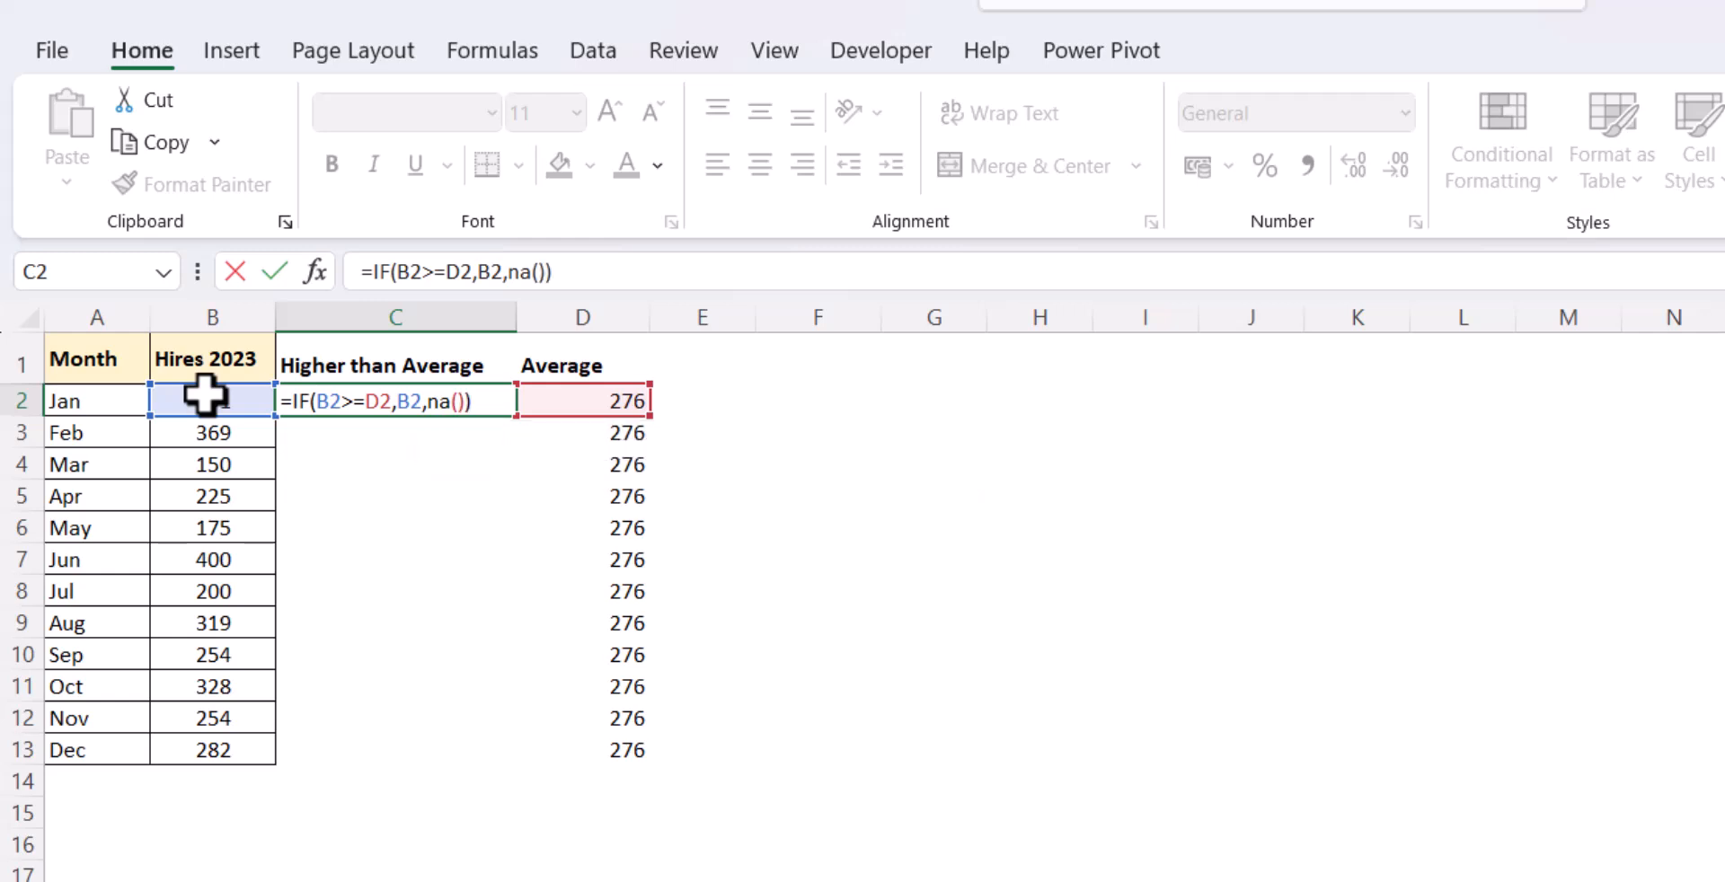
key(Return)
- Fill the C2 formula down to C13 and centre the resulting cells
click(497, 405)
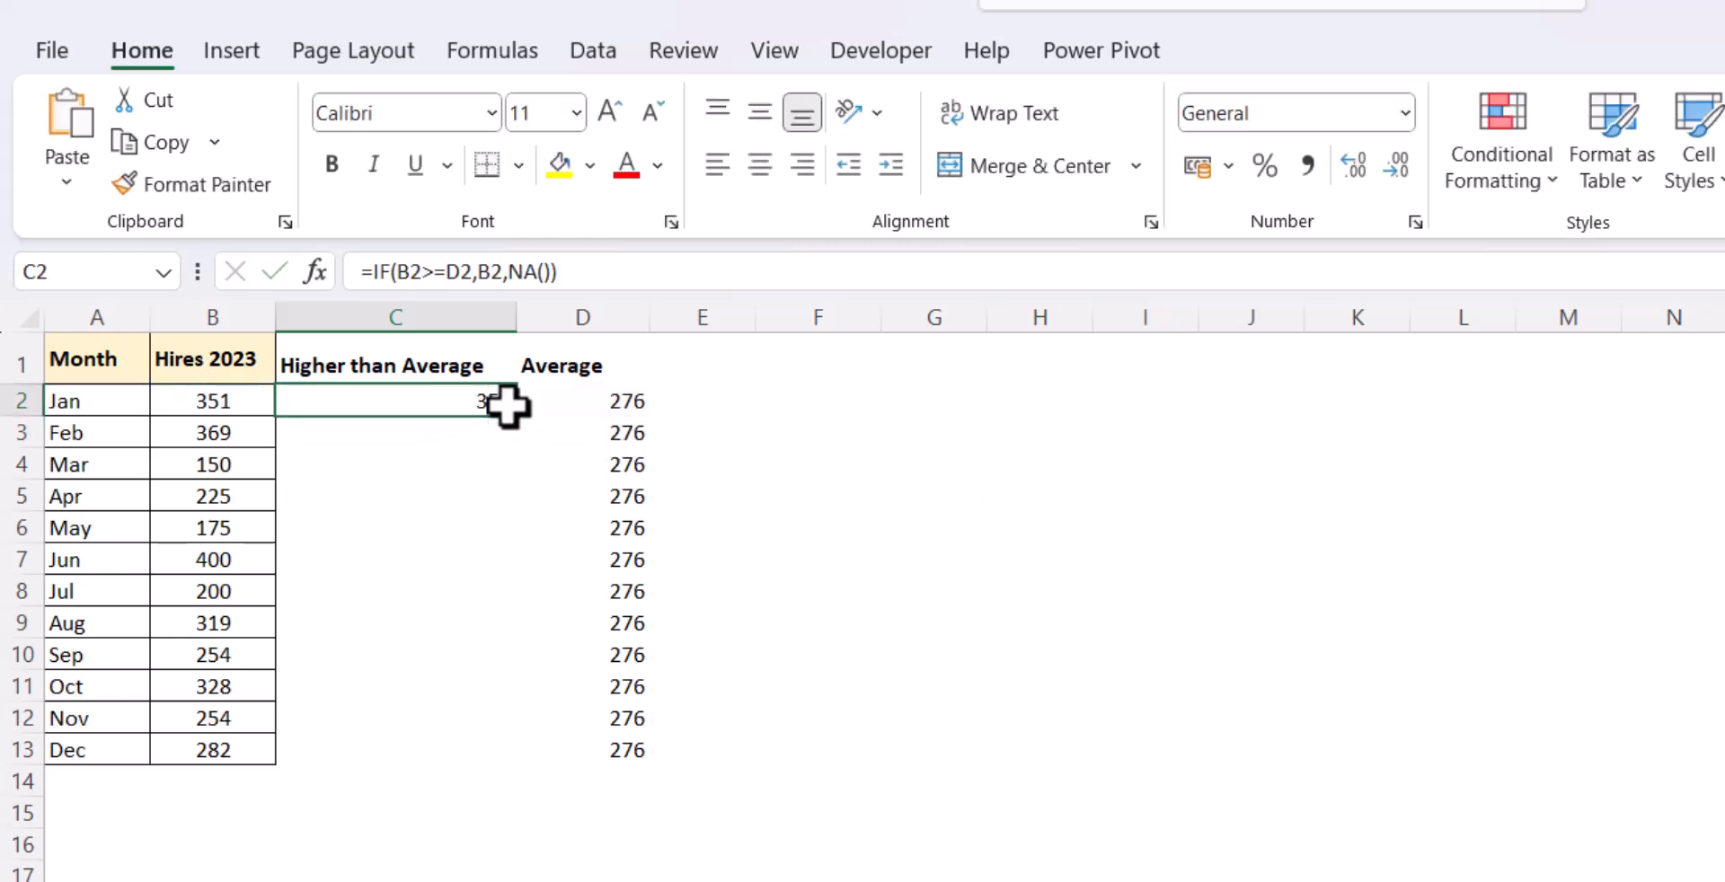
drag(527, 419, 527, 770)
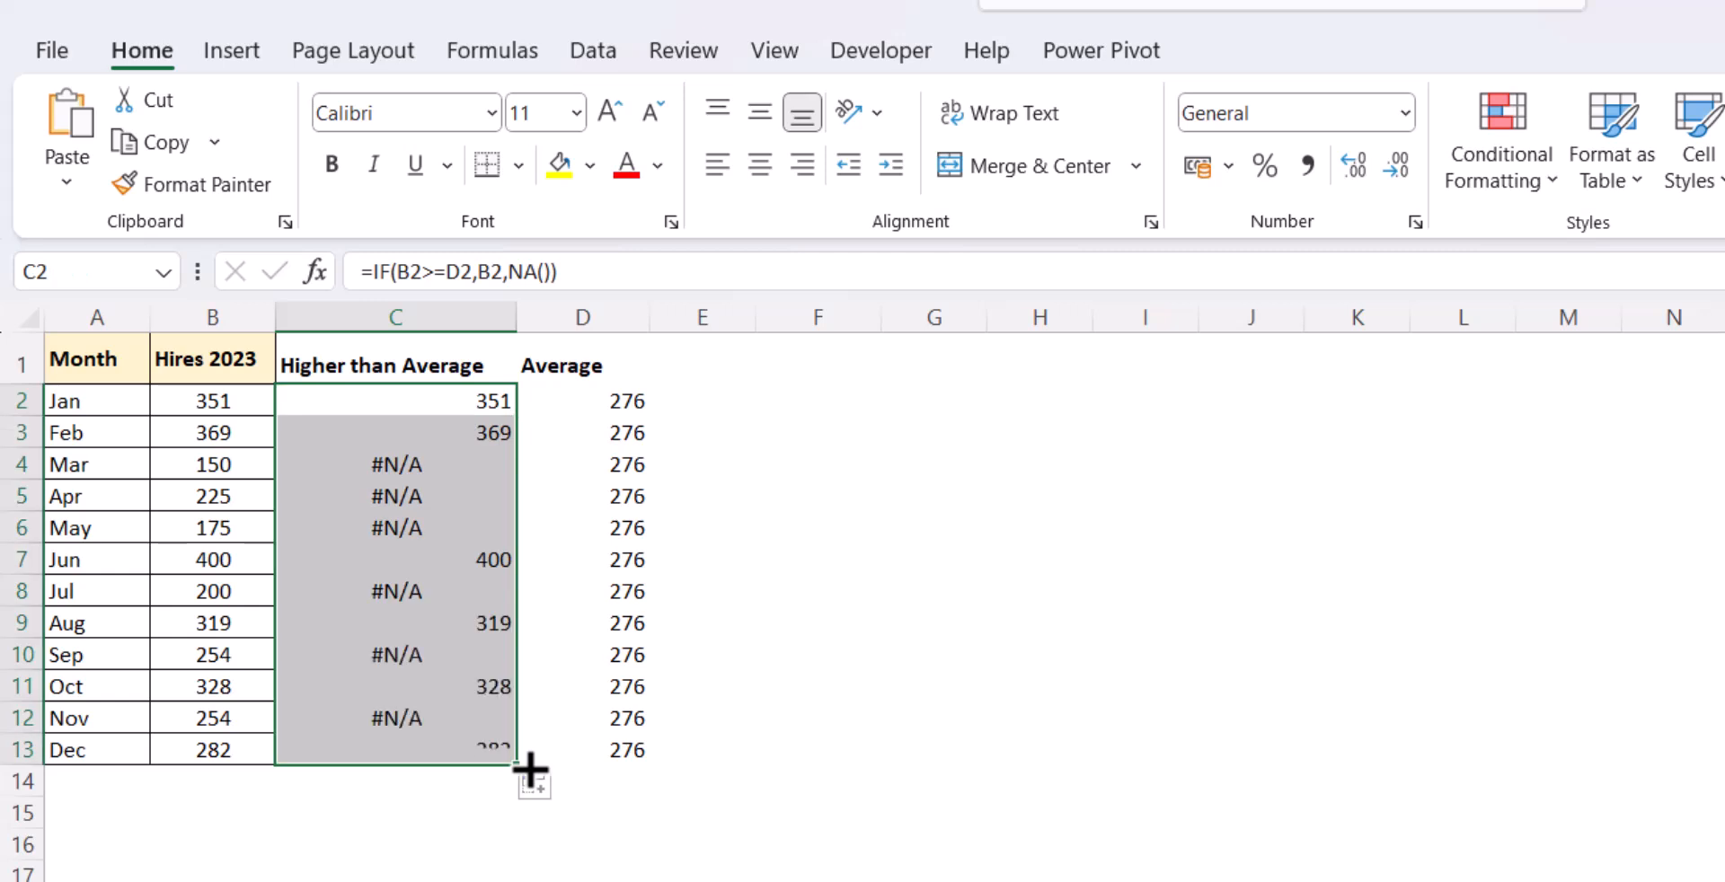
click(769, 163)
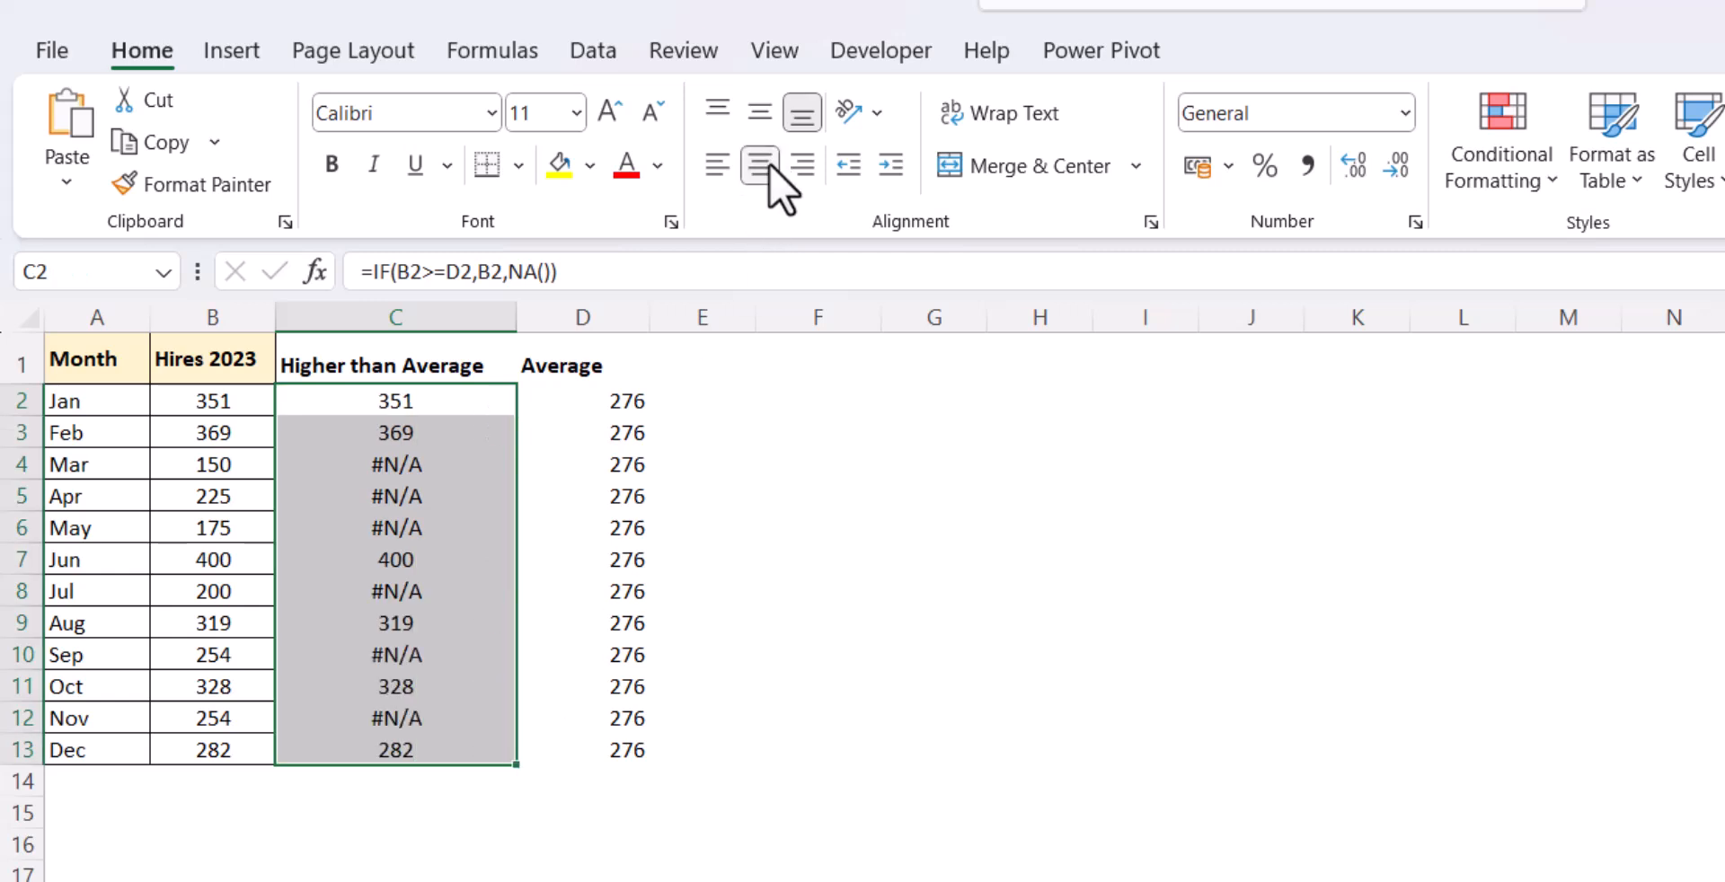
- Insert a 2-D clustered bar chart from the Hires 2023 and Higher than Average columns, B1:C13
click(564, 482)
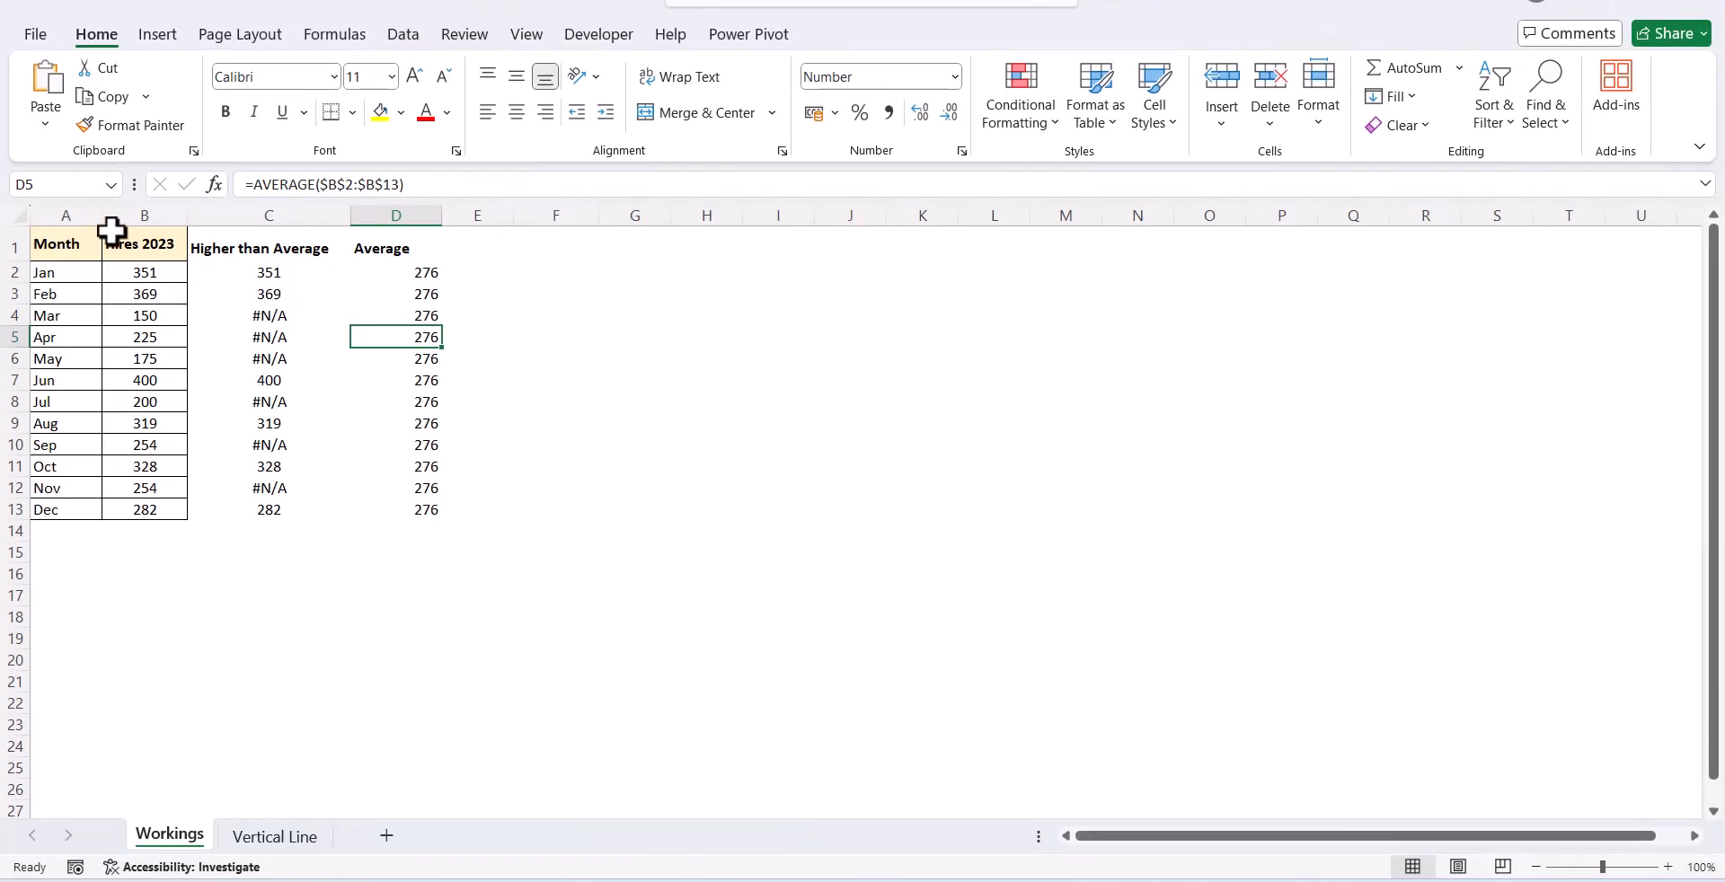
drag(124, 237, 261, 507)
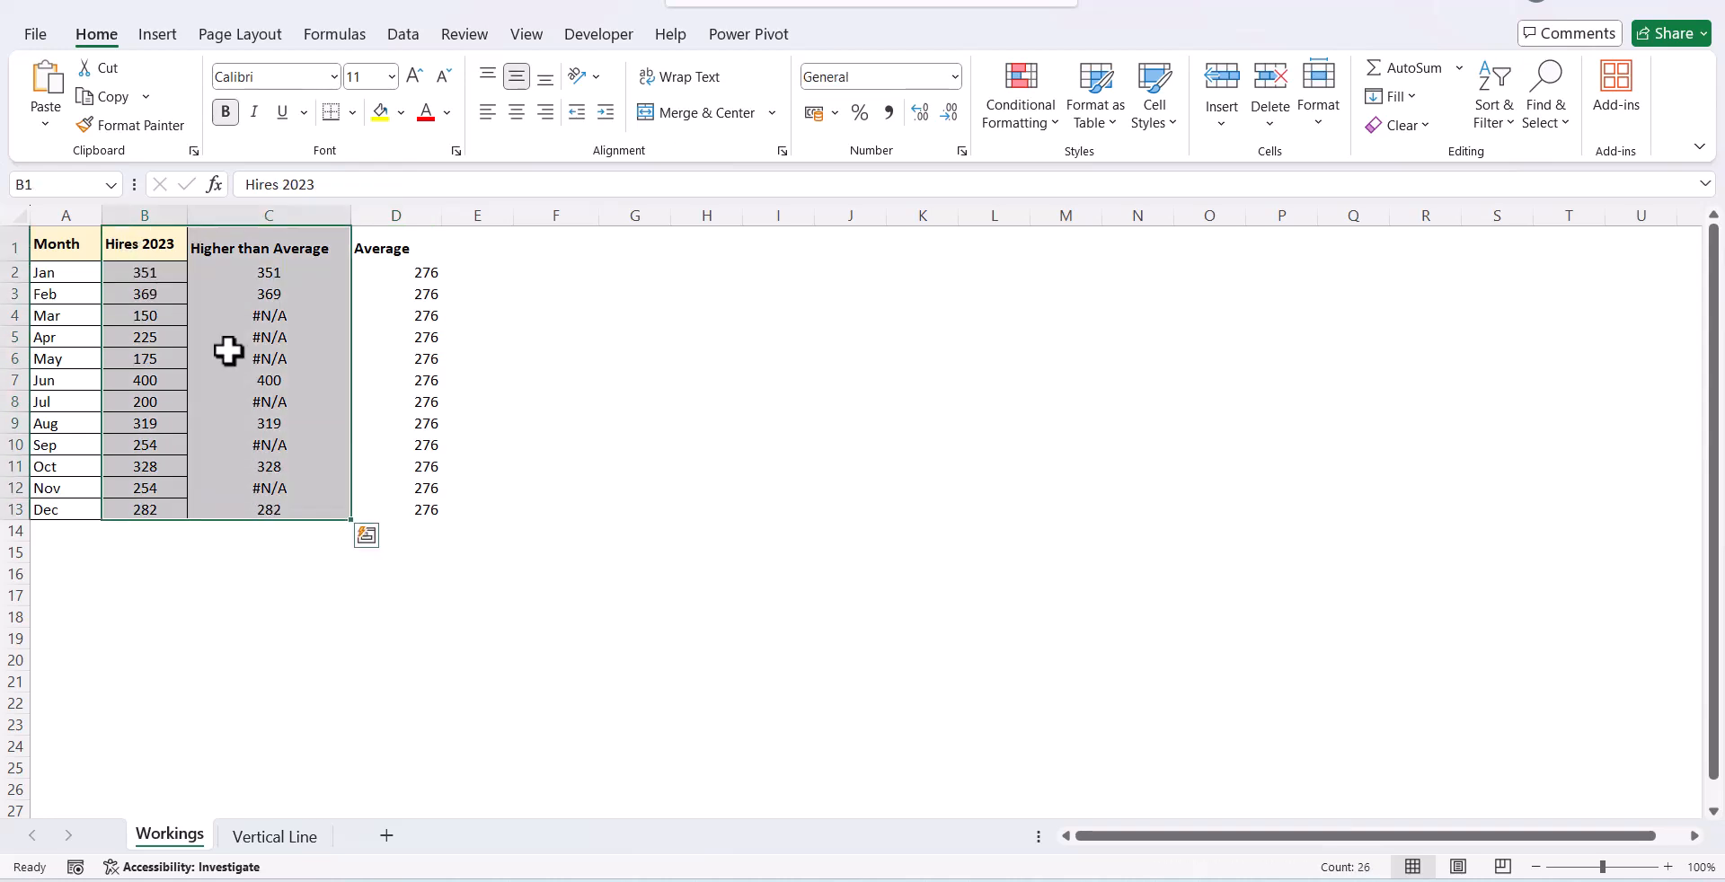
click(156, 36)
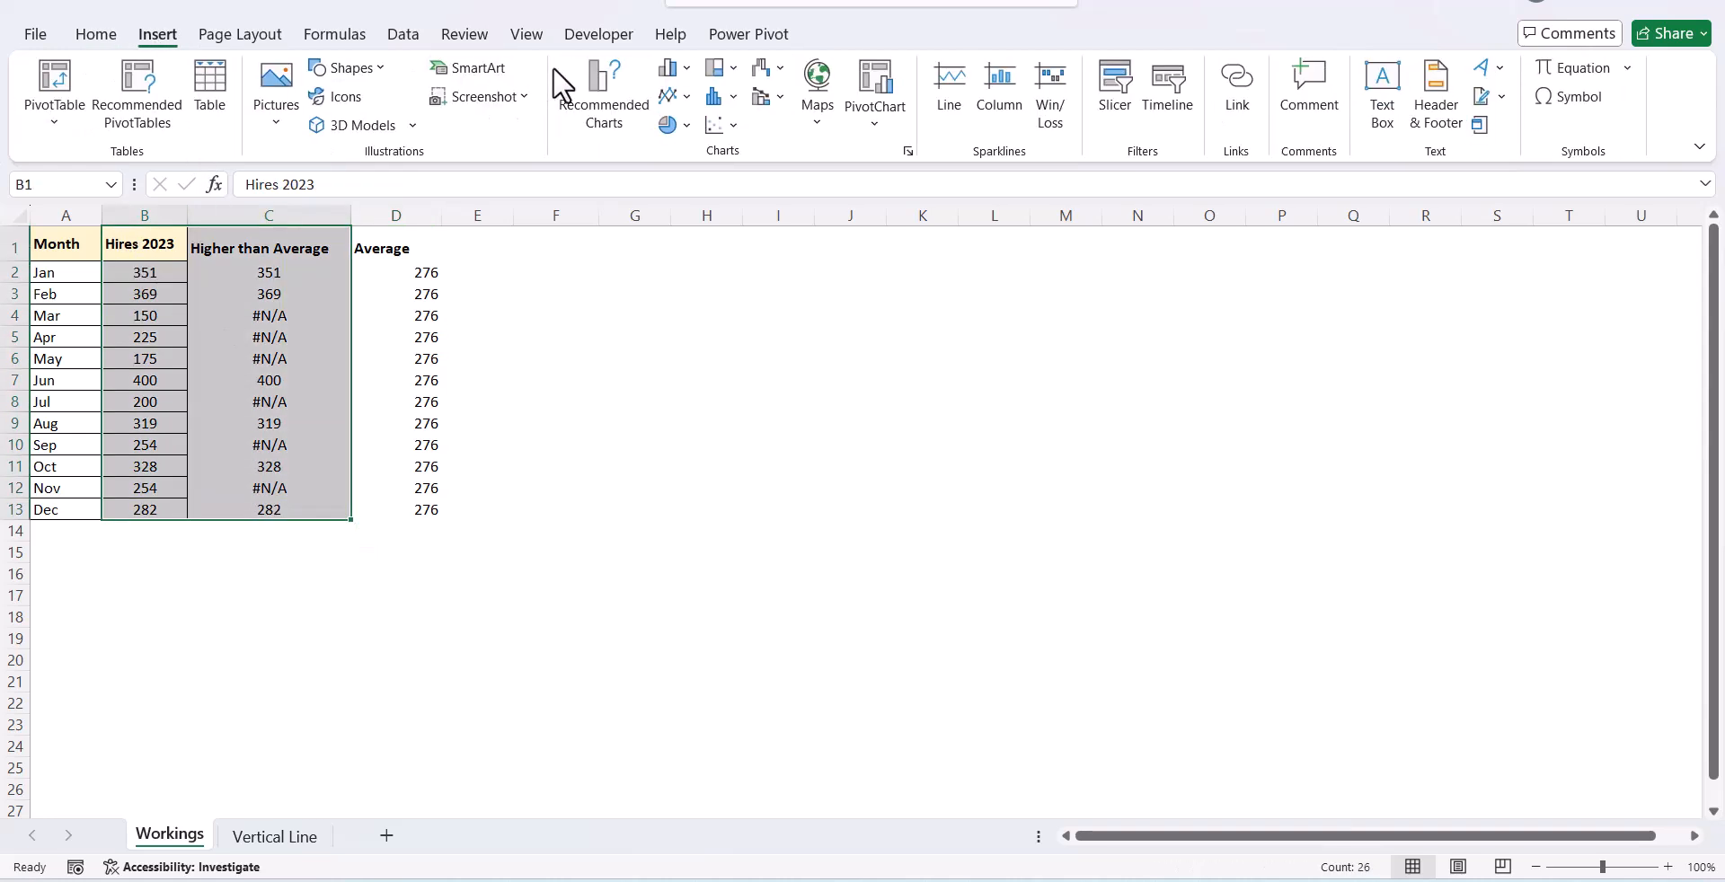
click(684, 72)
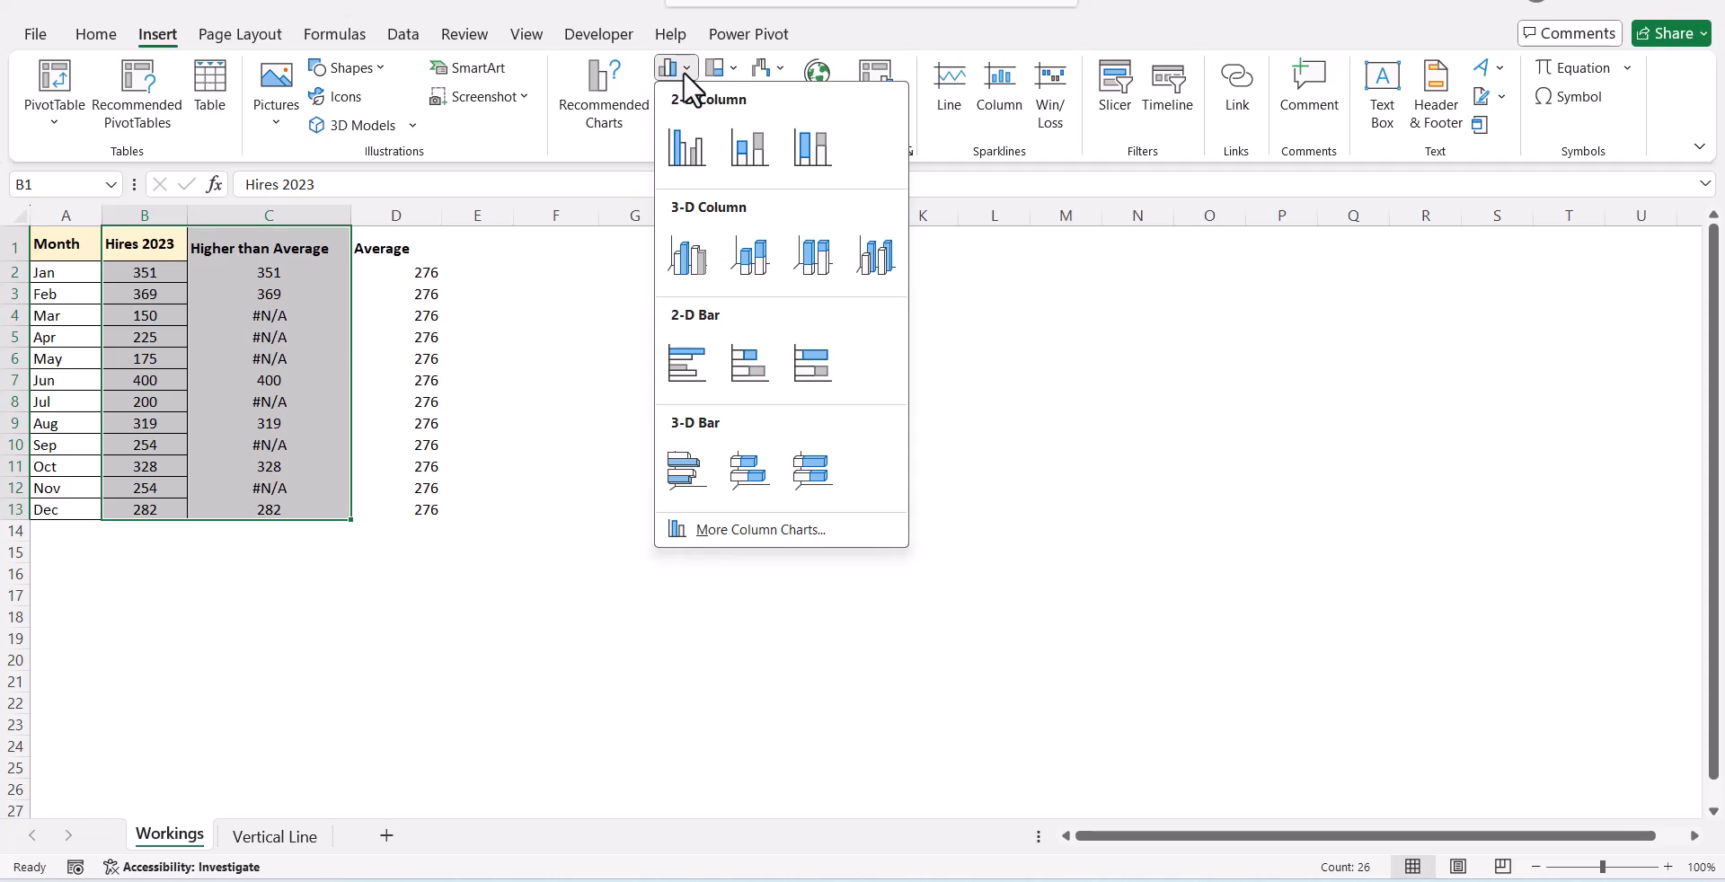
click(692, 351)
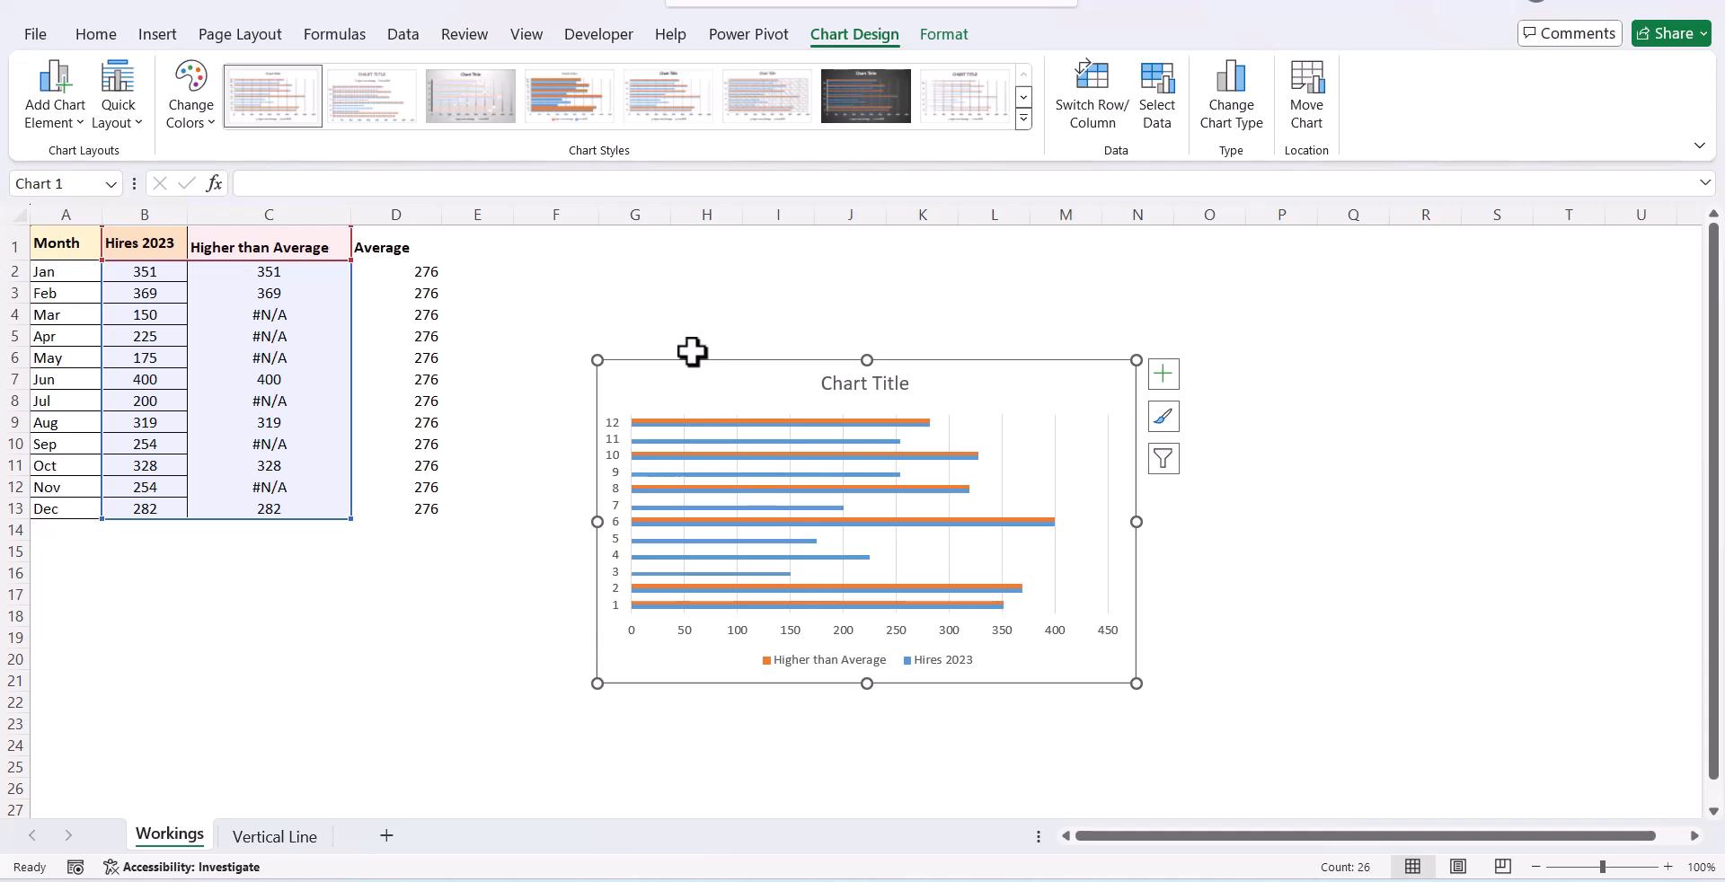
key(Escape)
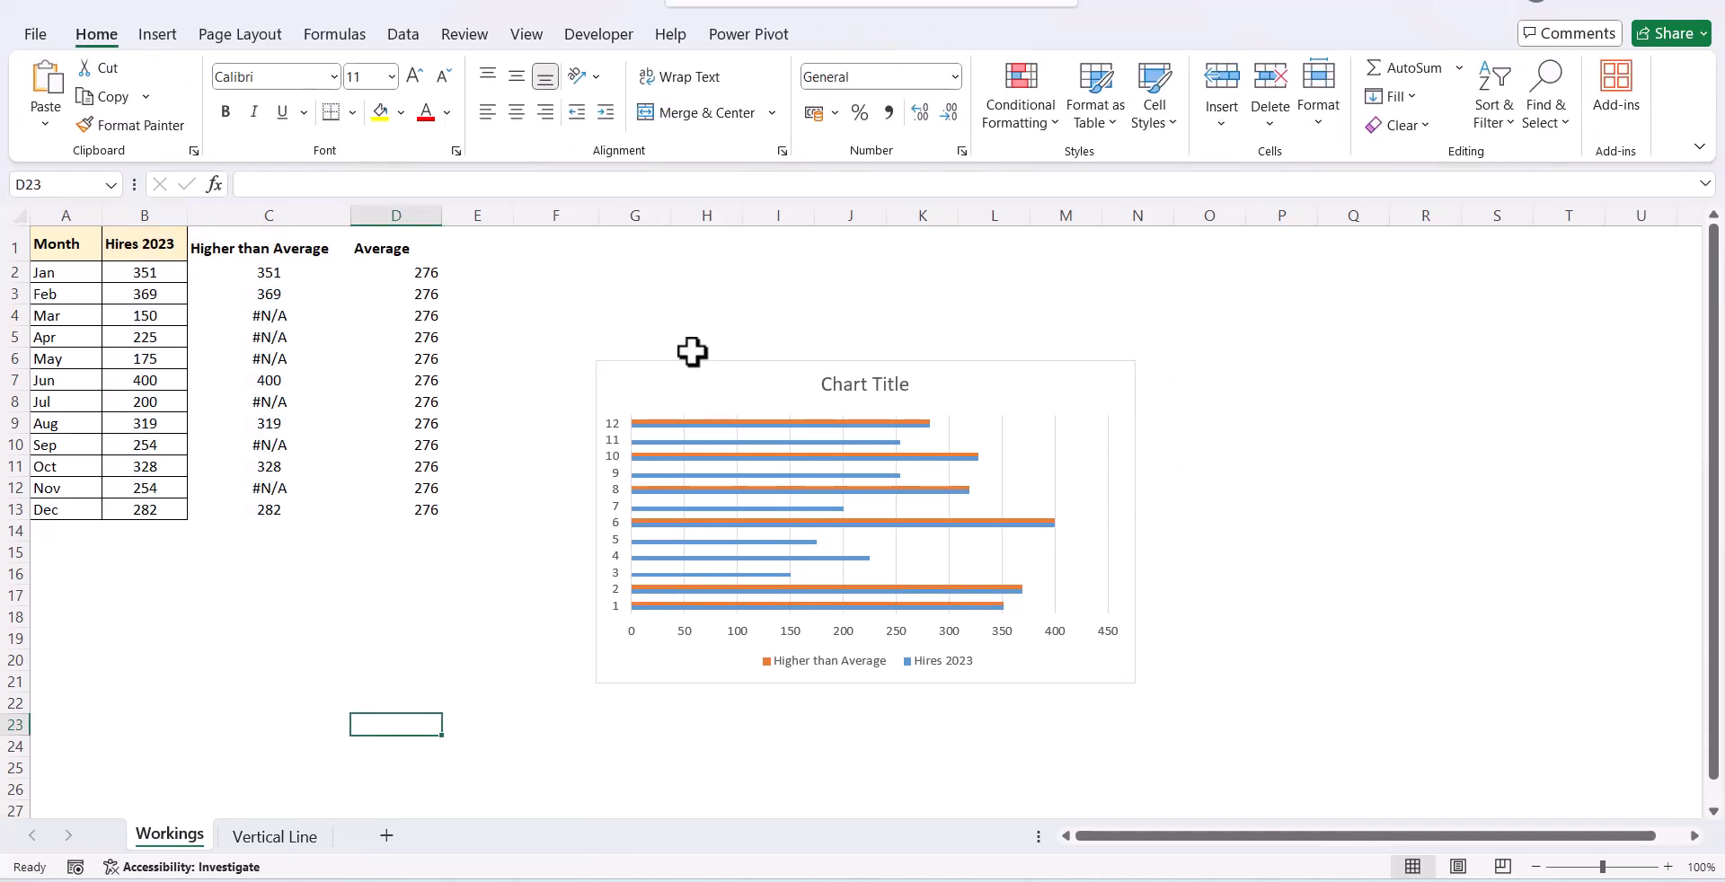
- Format the chart's Higher than Average series with 100% series overlap and a 49% gap width
click(760, 420)
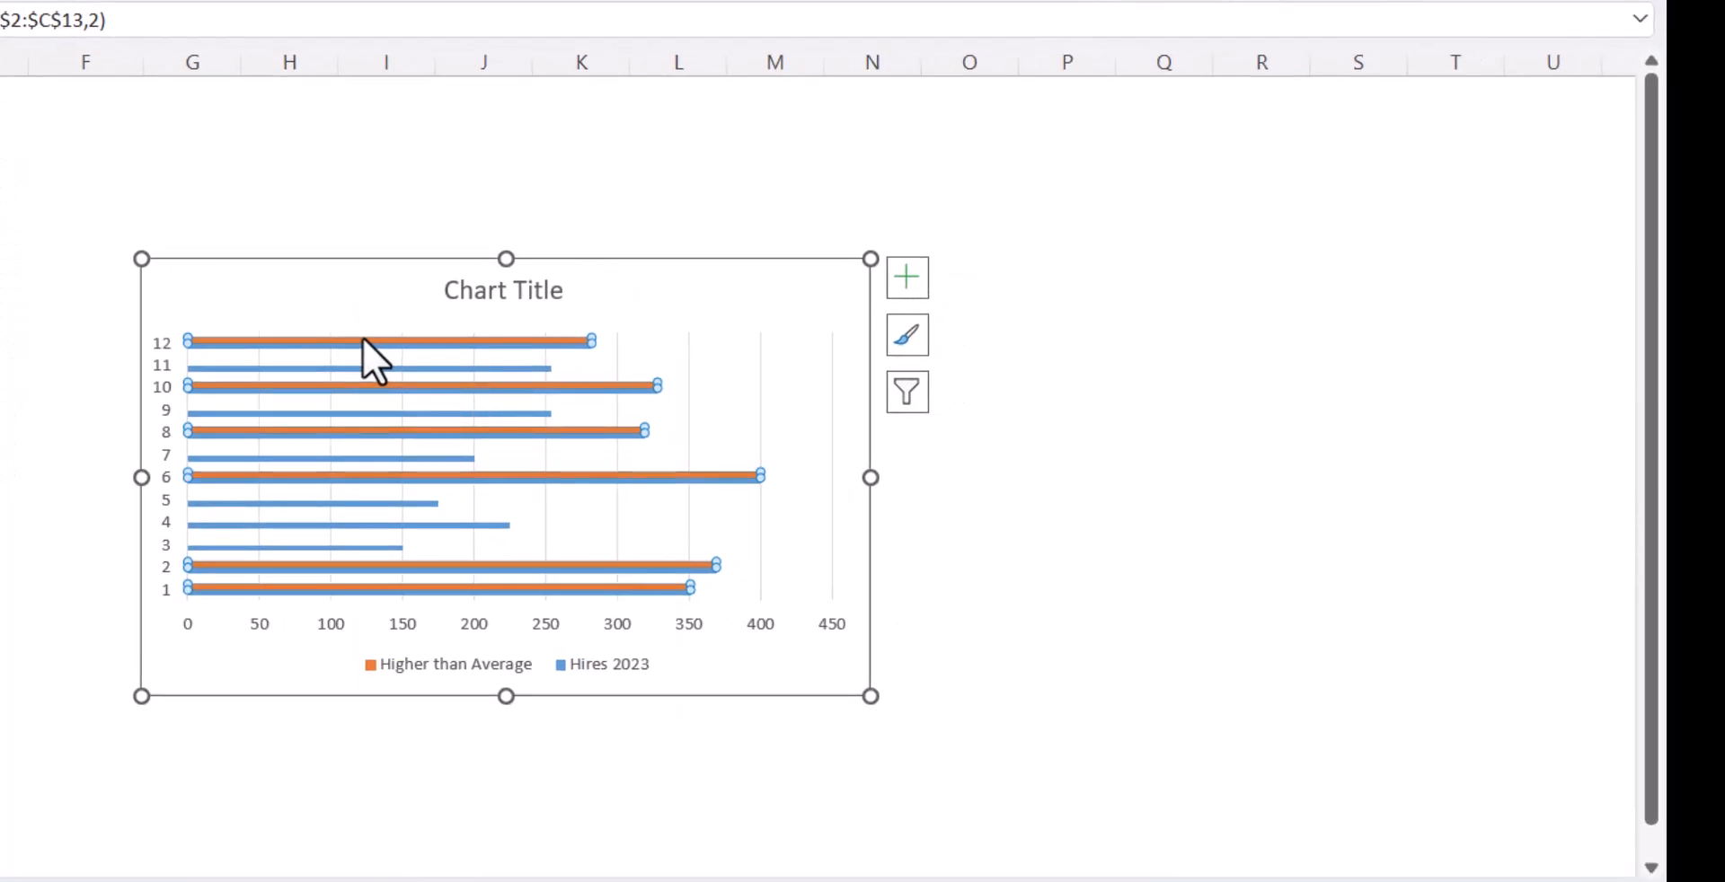
right_click(452, 359)
click(600, 674)
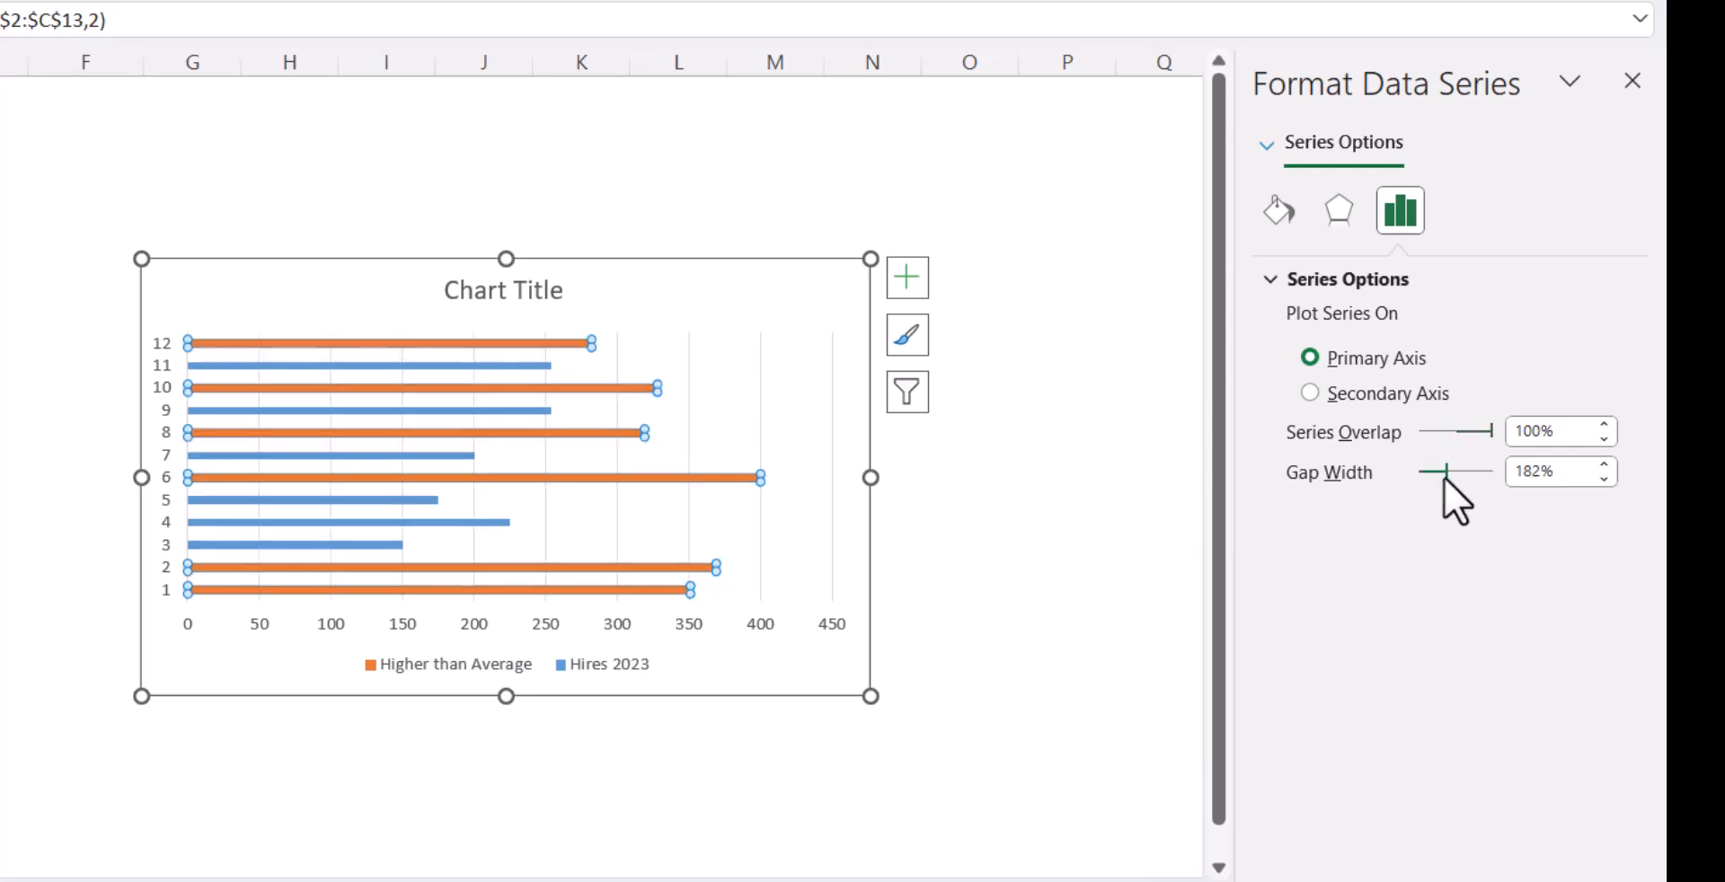
drag(1445, 478, 1424, 488)
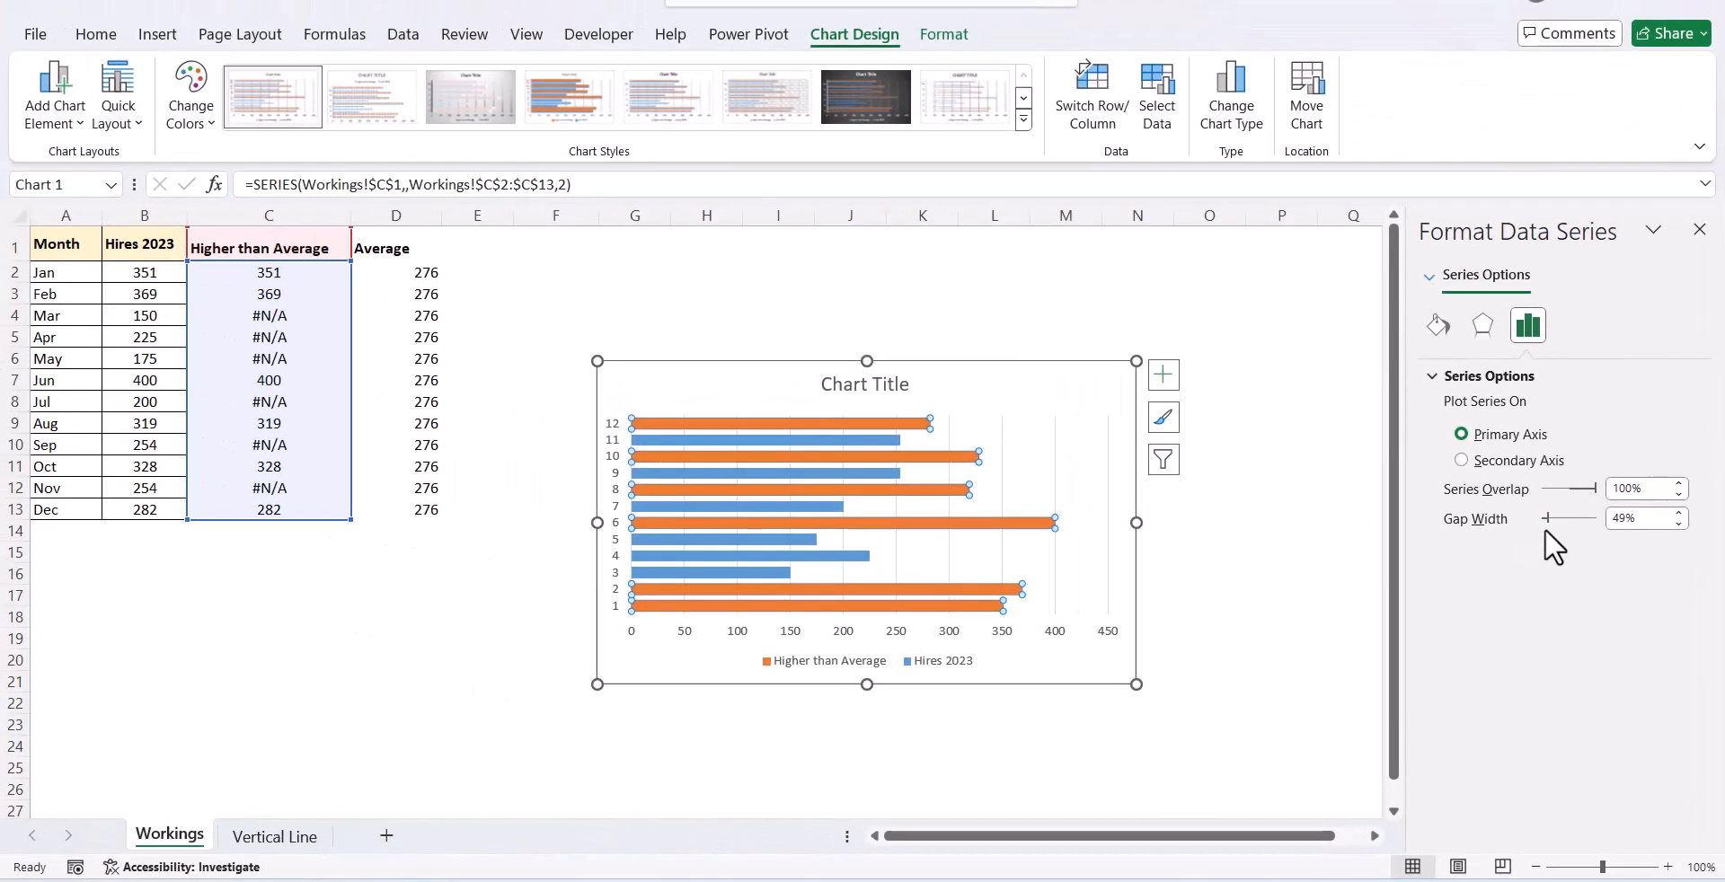
click(1291, 594)
- Copy the average values in D2:D13 and paste them into the bar chart as a new series
drag(405, 274, 423, 509)
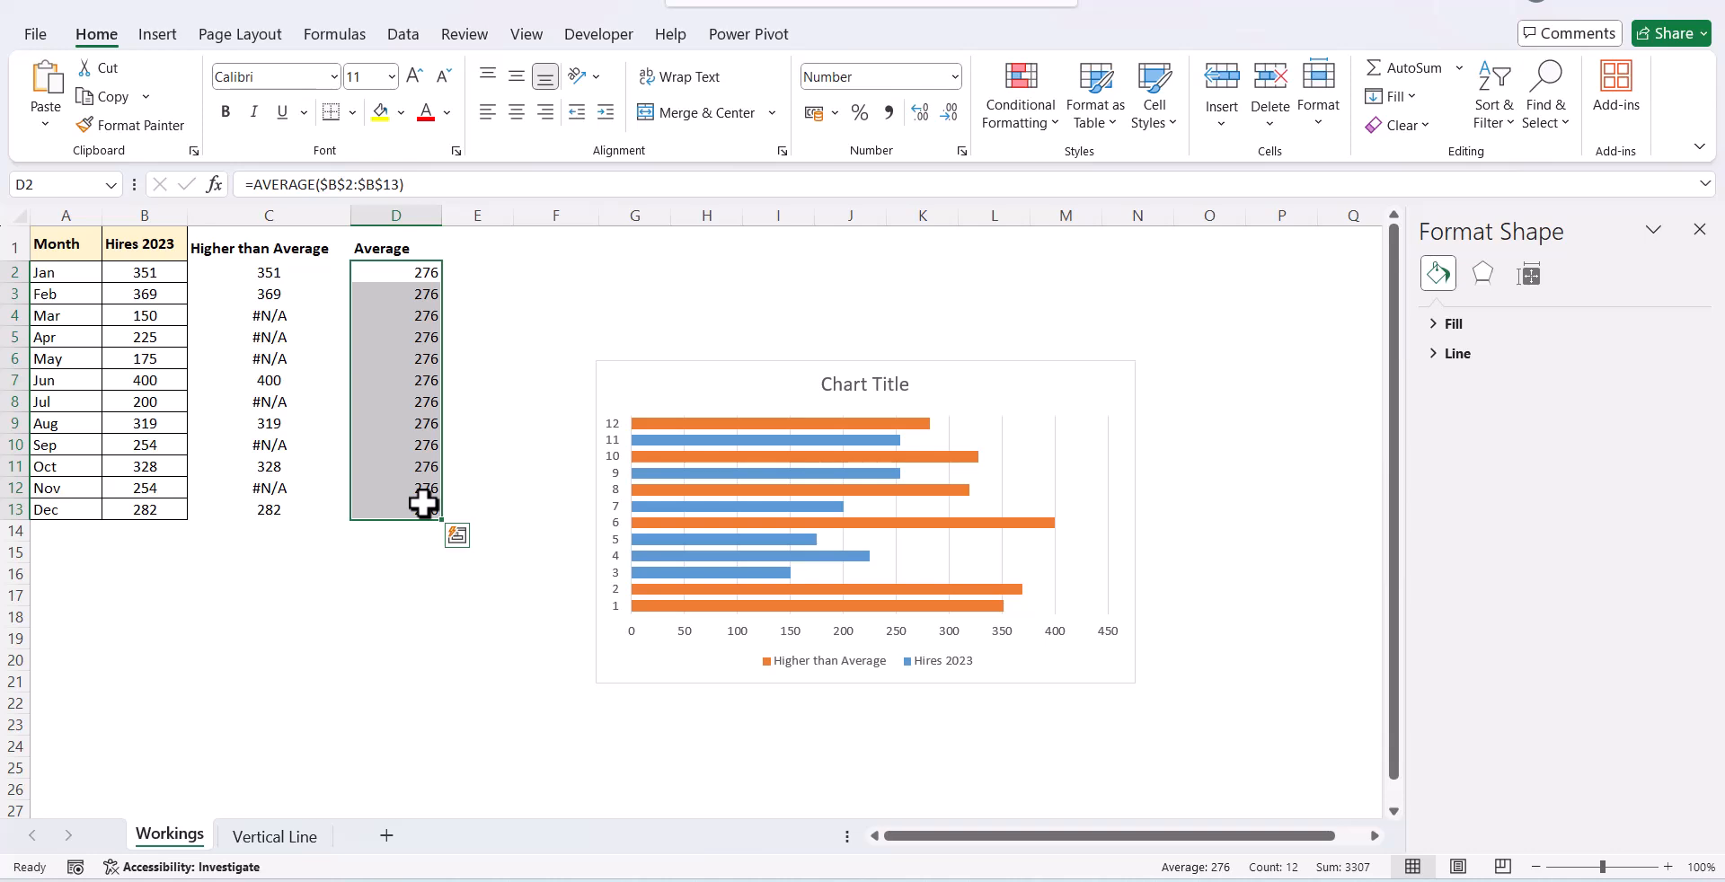
key(ctrl+c)
click(608, 372)
key(ctrl+v)
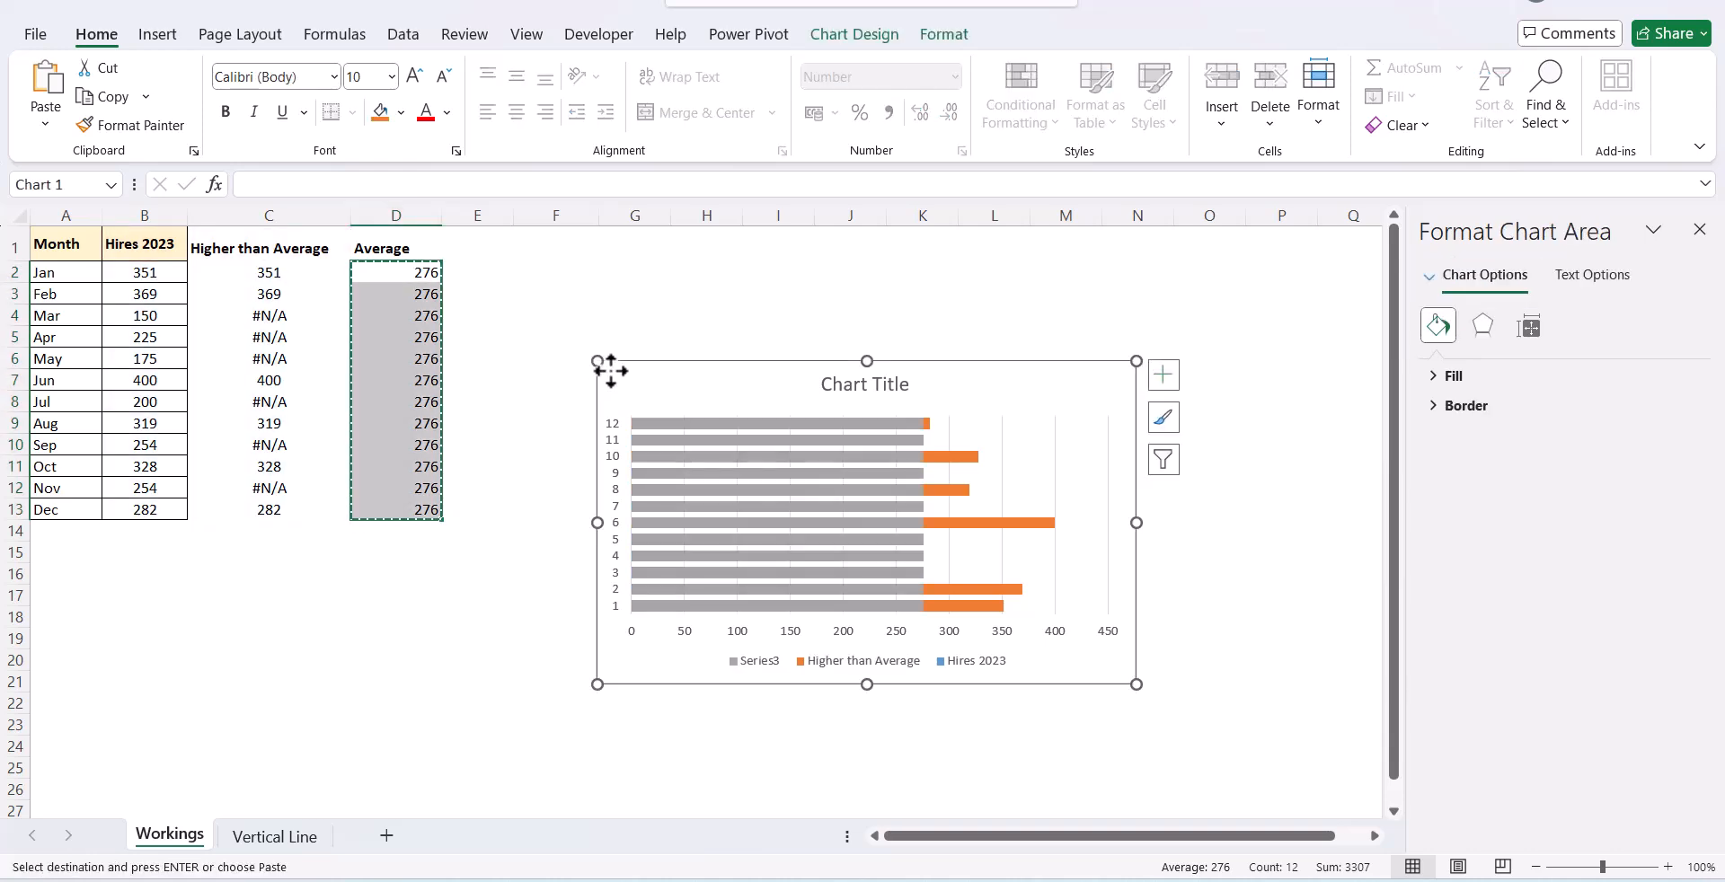
- Change the chart to a combo that plots the pasted average series, Series3, on the secondary axis as a clustered bar
click(682, 424)
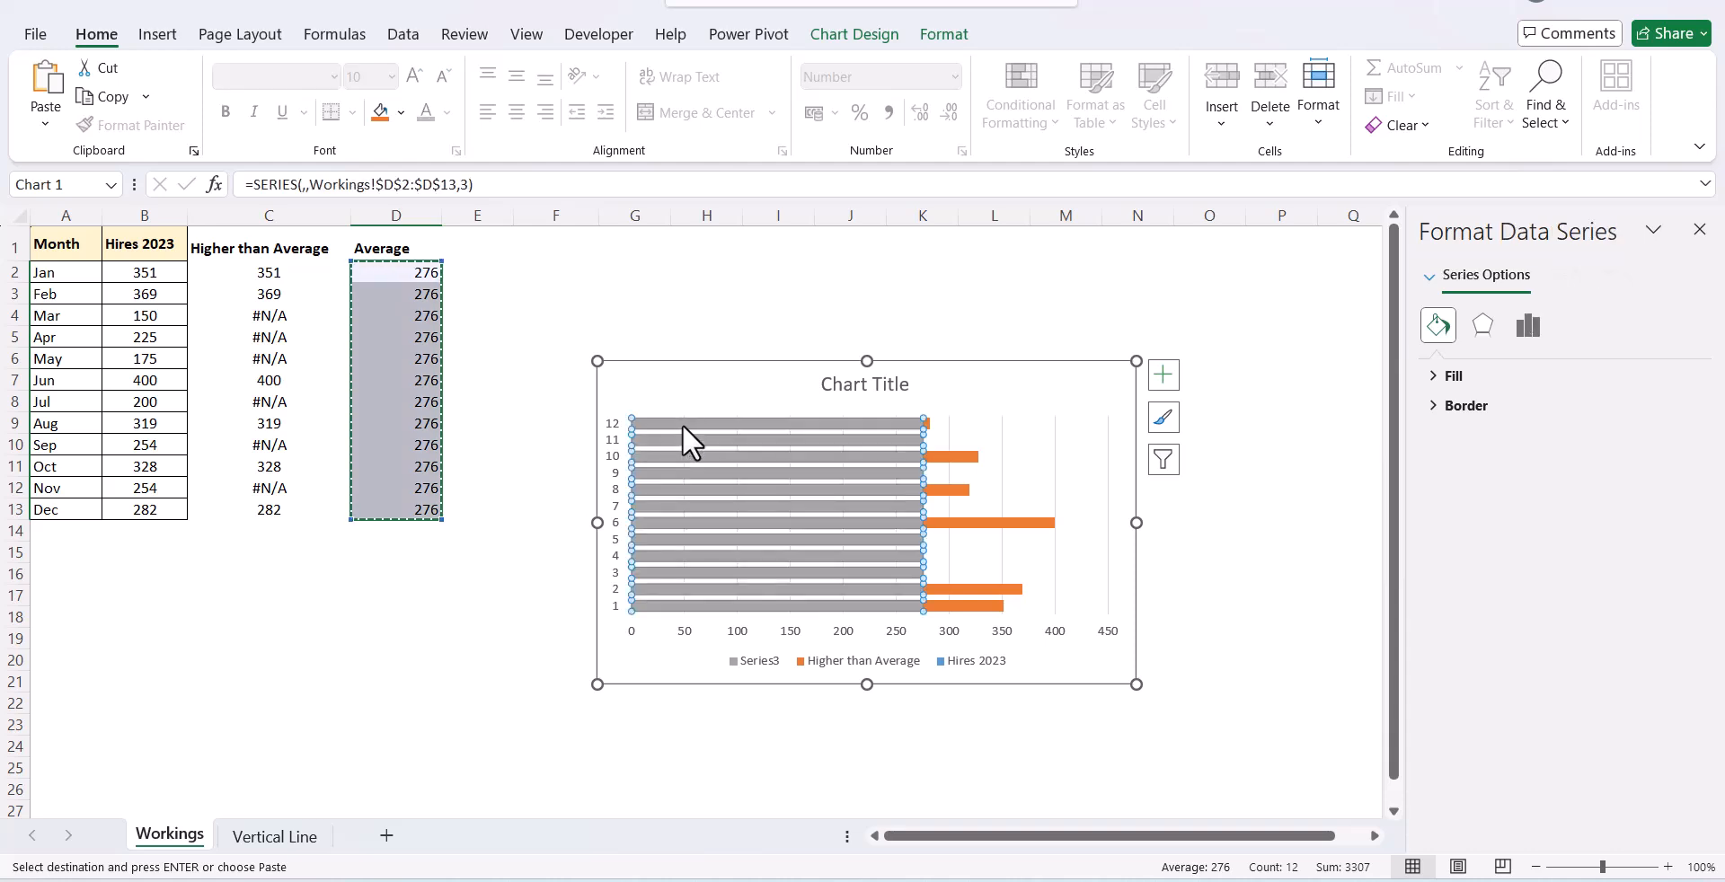
right_click(682, 424)
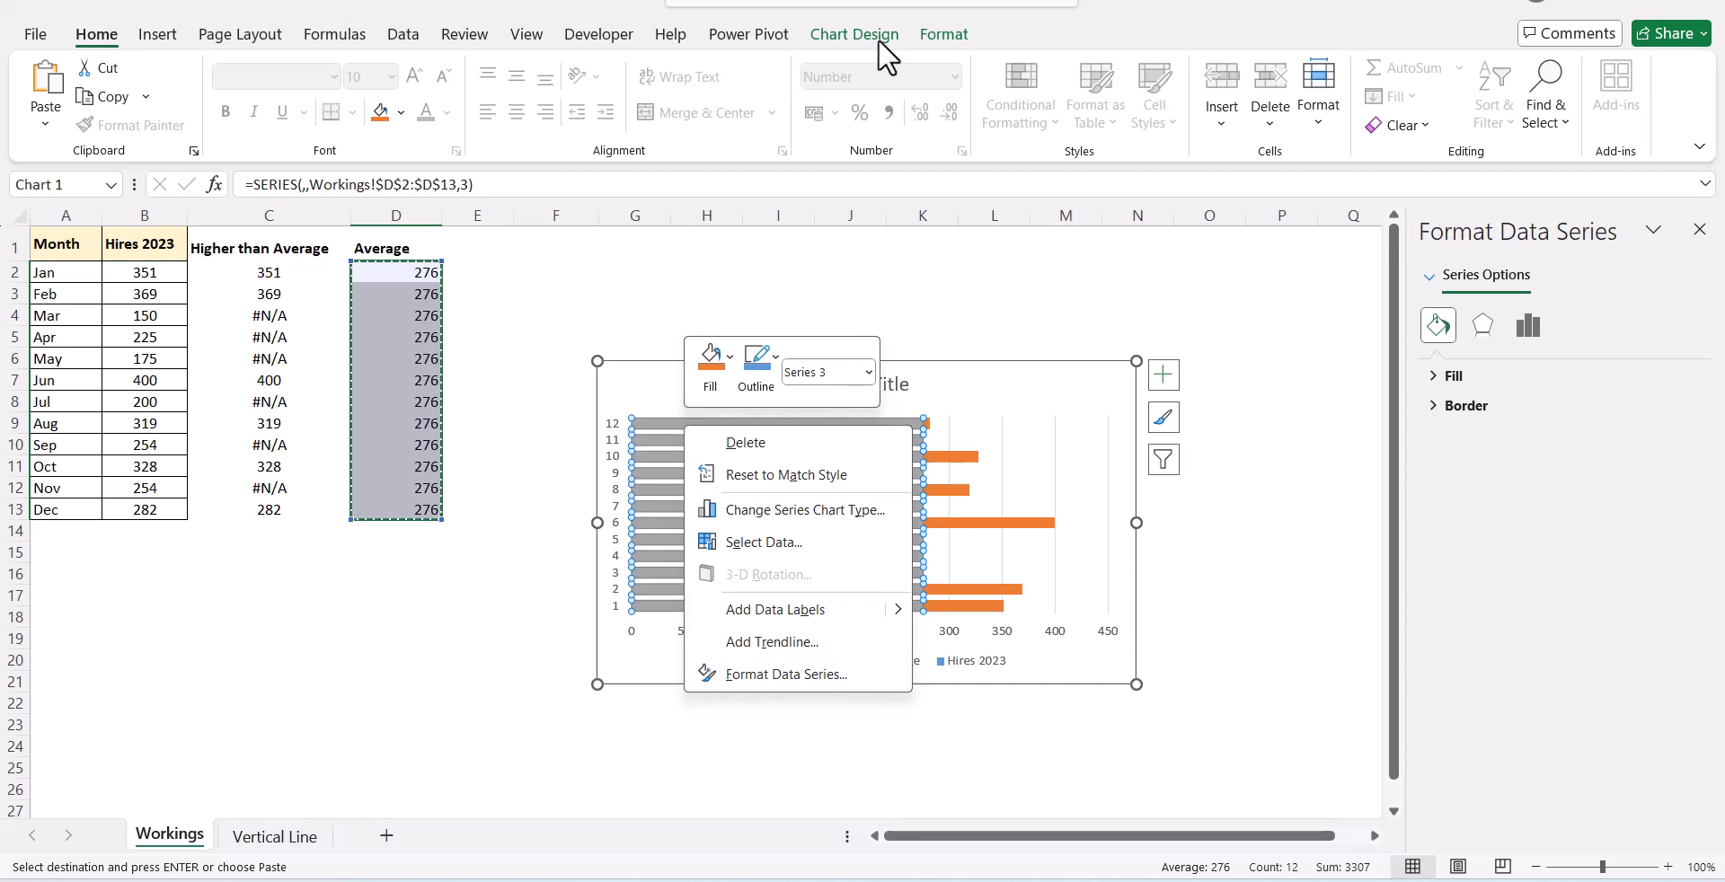
click(854, 34)
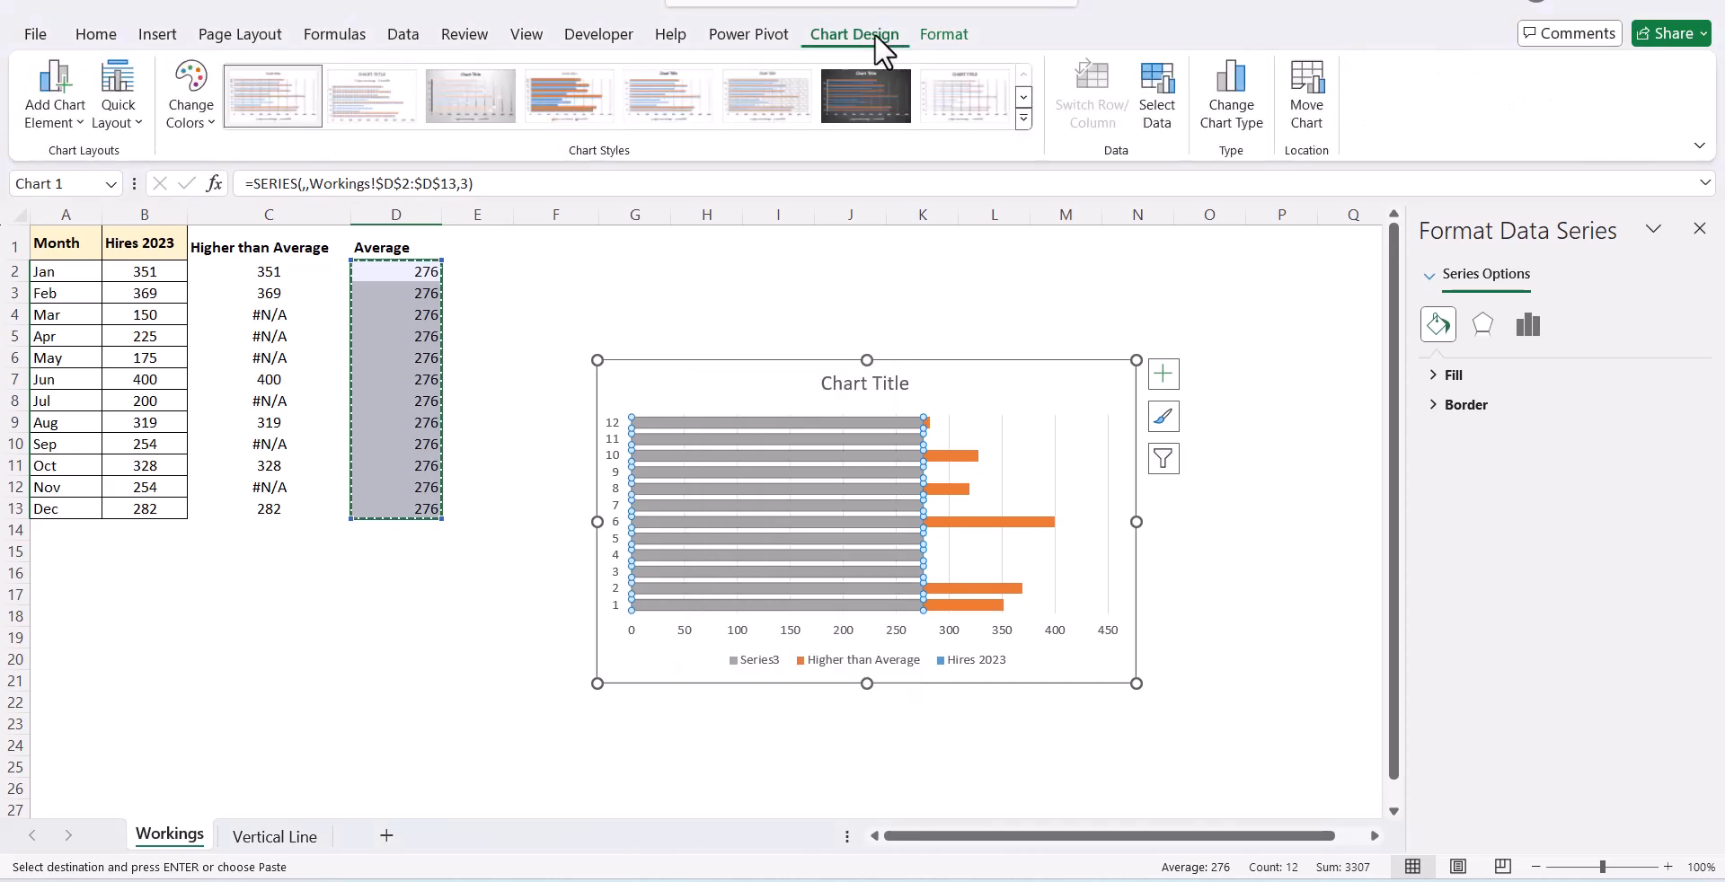
click(1212, 99)
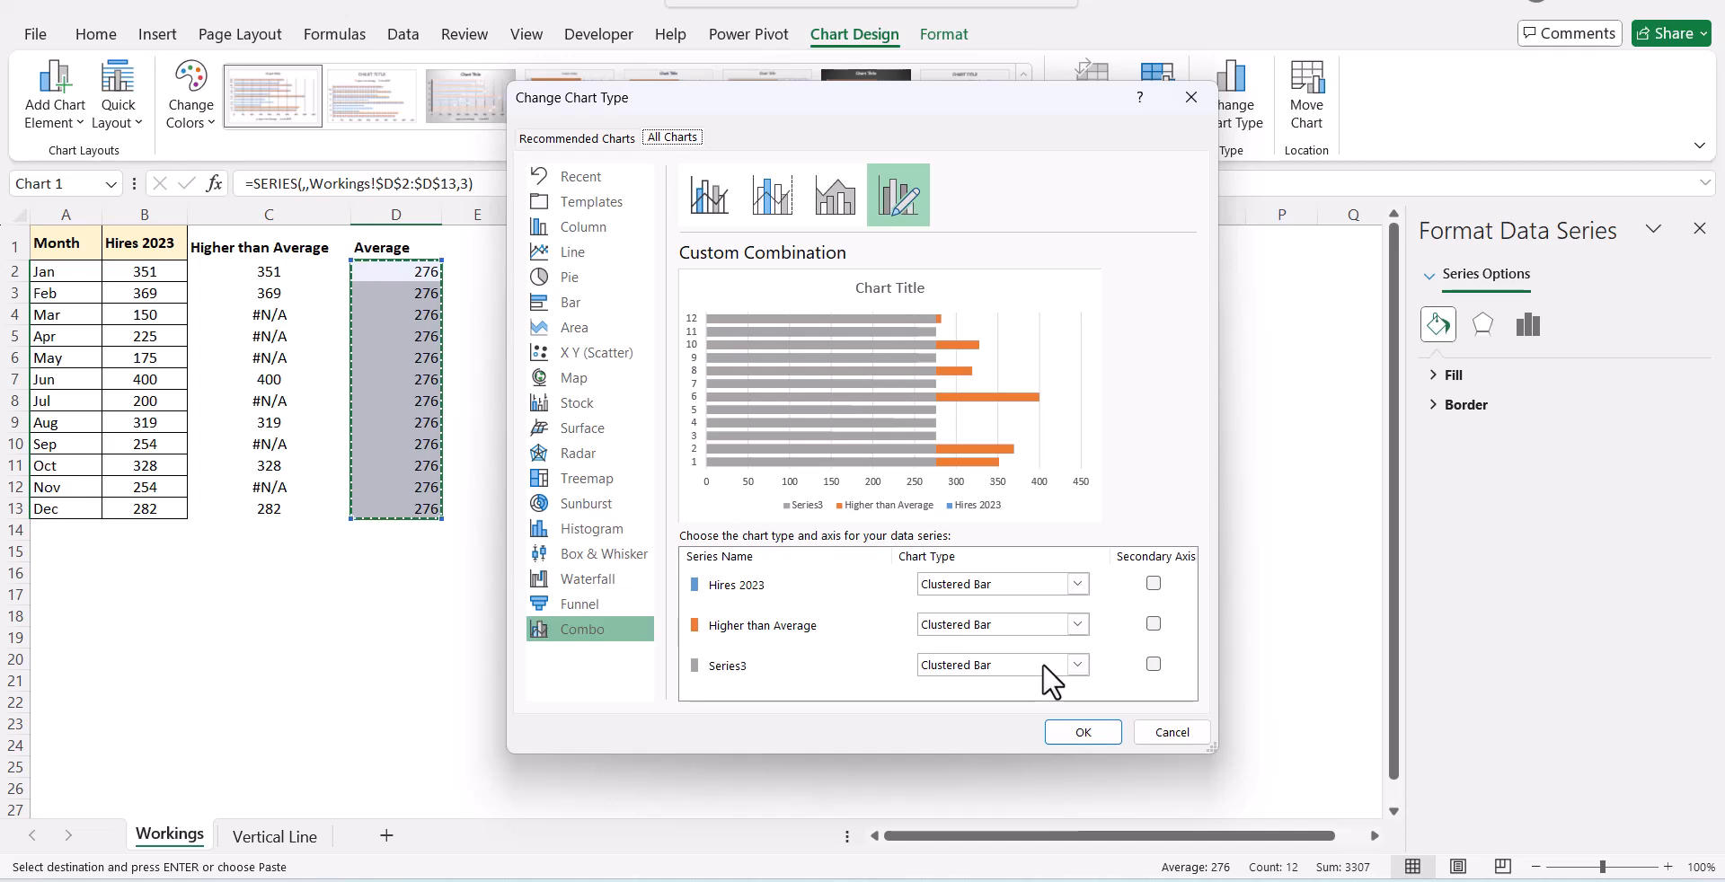
click(1153, 664)
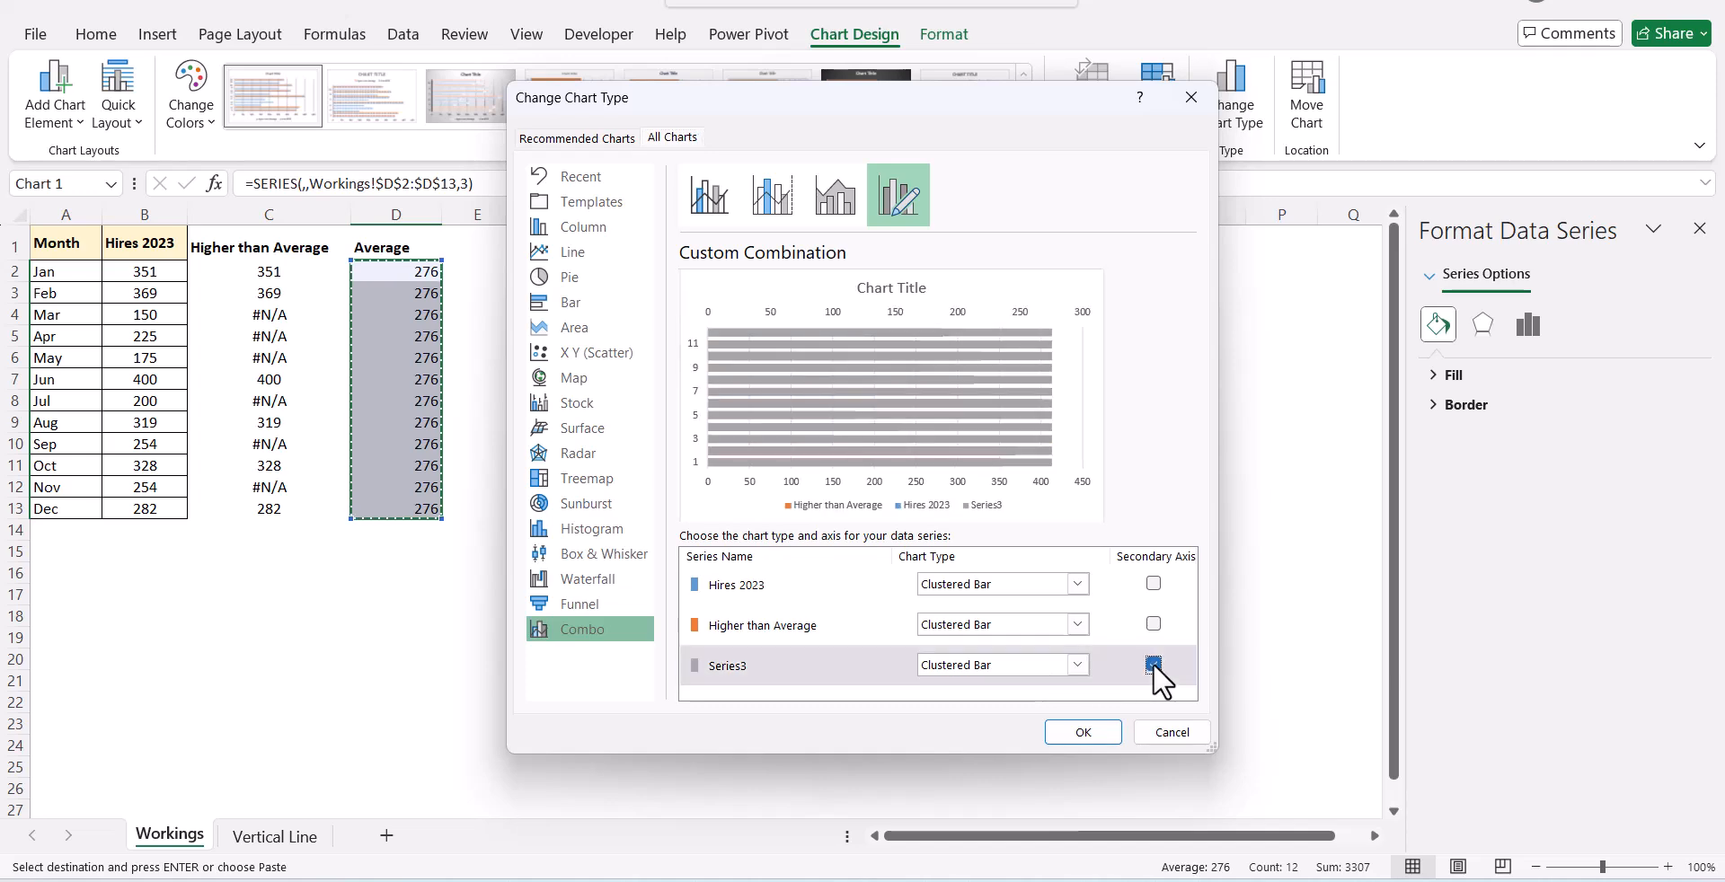
click(1103, 730)
click(1270, 657)
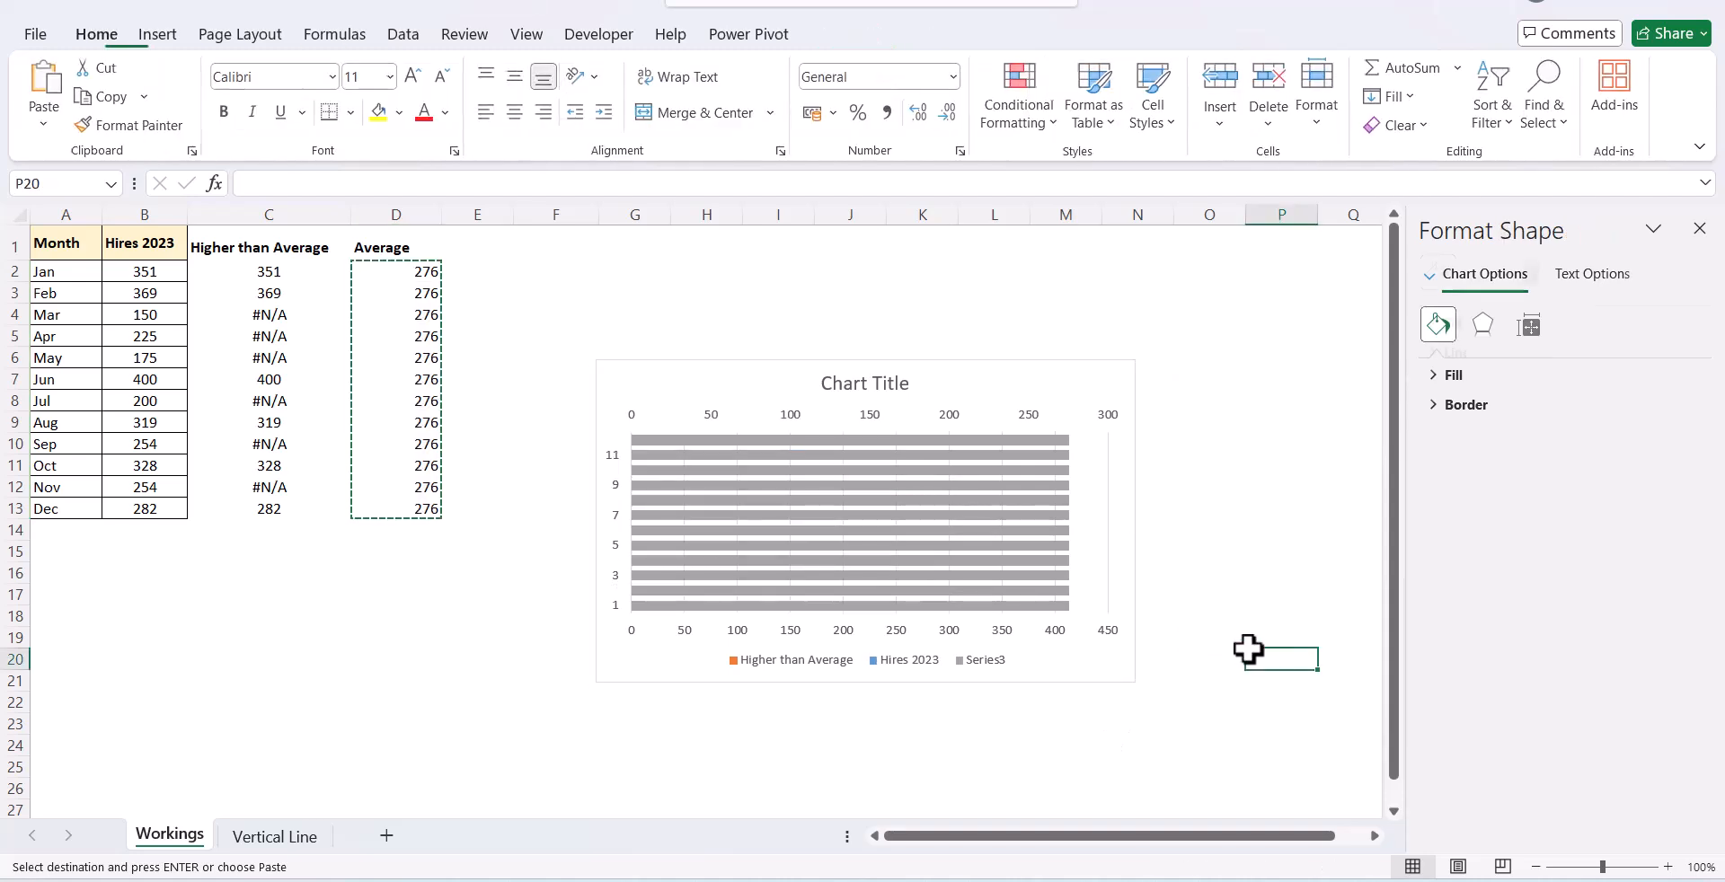
- Fix the chart's secondary horizontal axis bounds at a minimum of 0 and a maximum of 450
click(1033, 596)
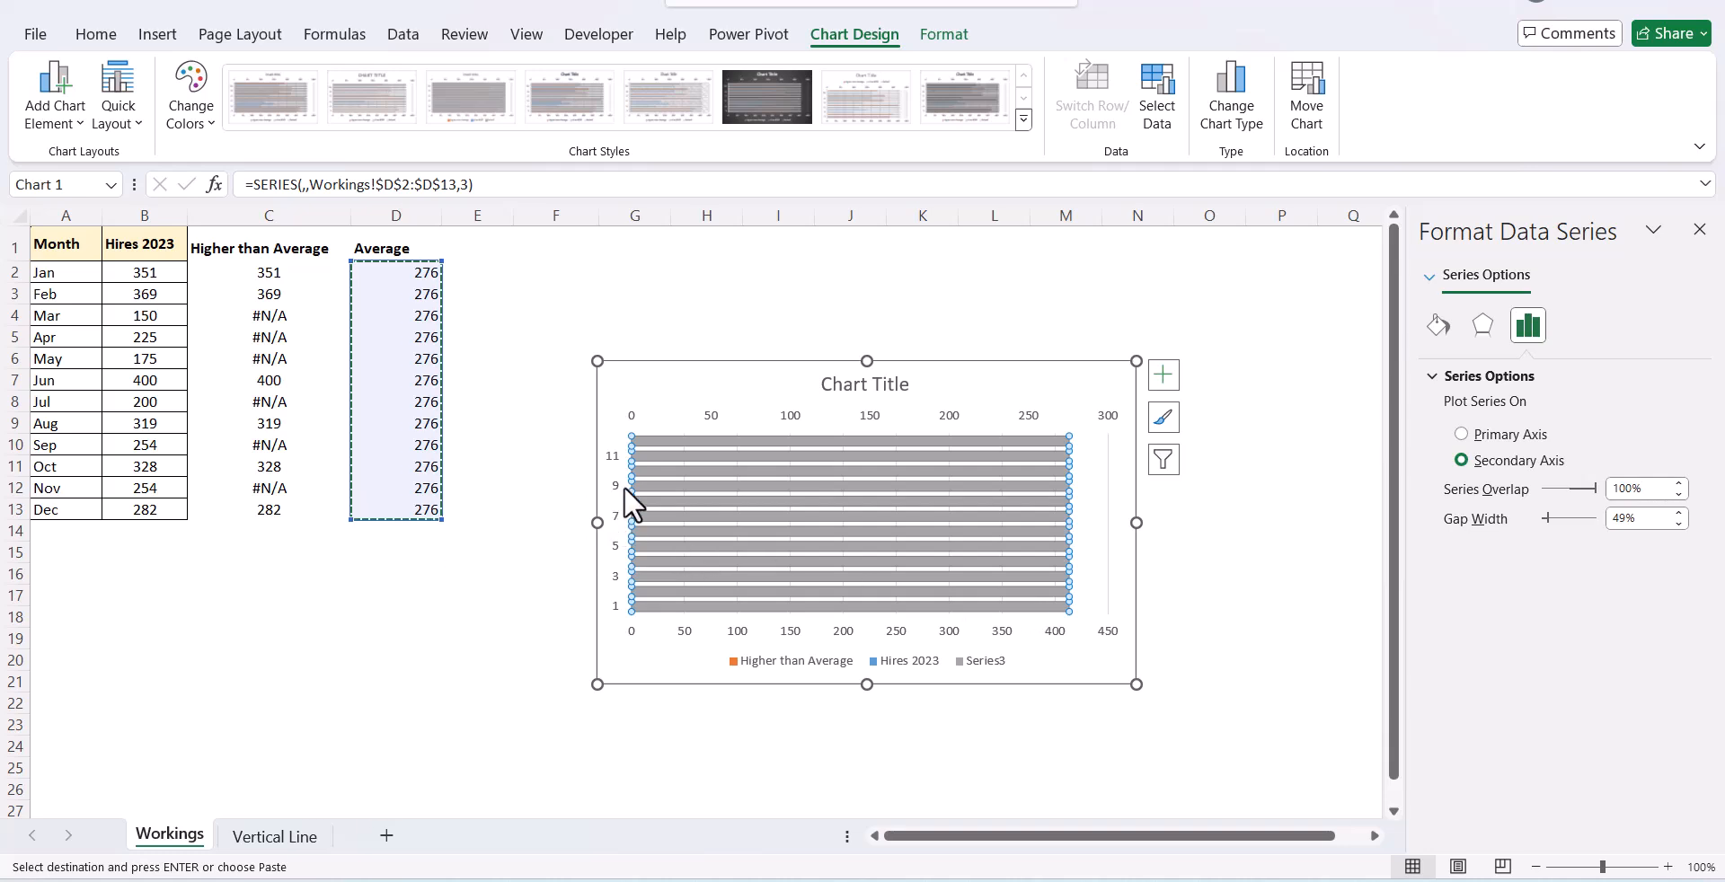
mouse_move(989, 491)
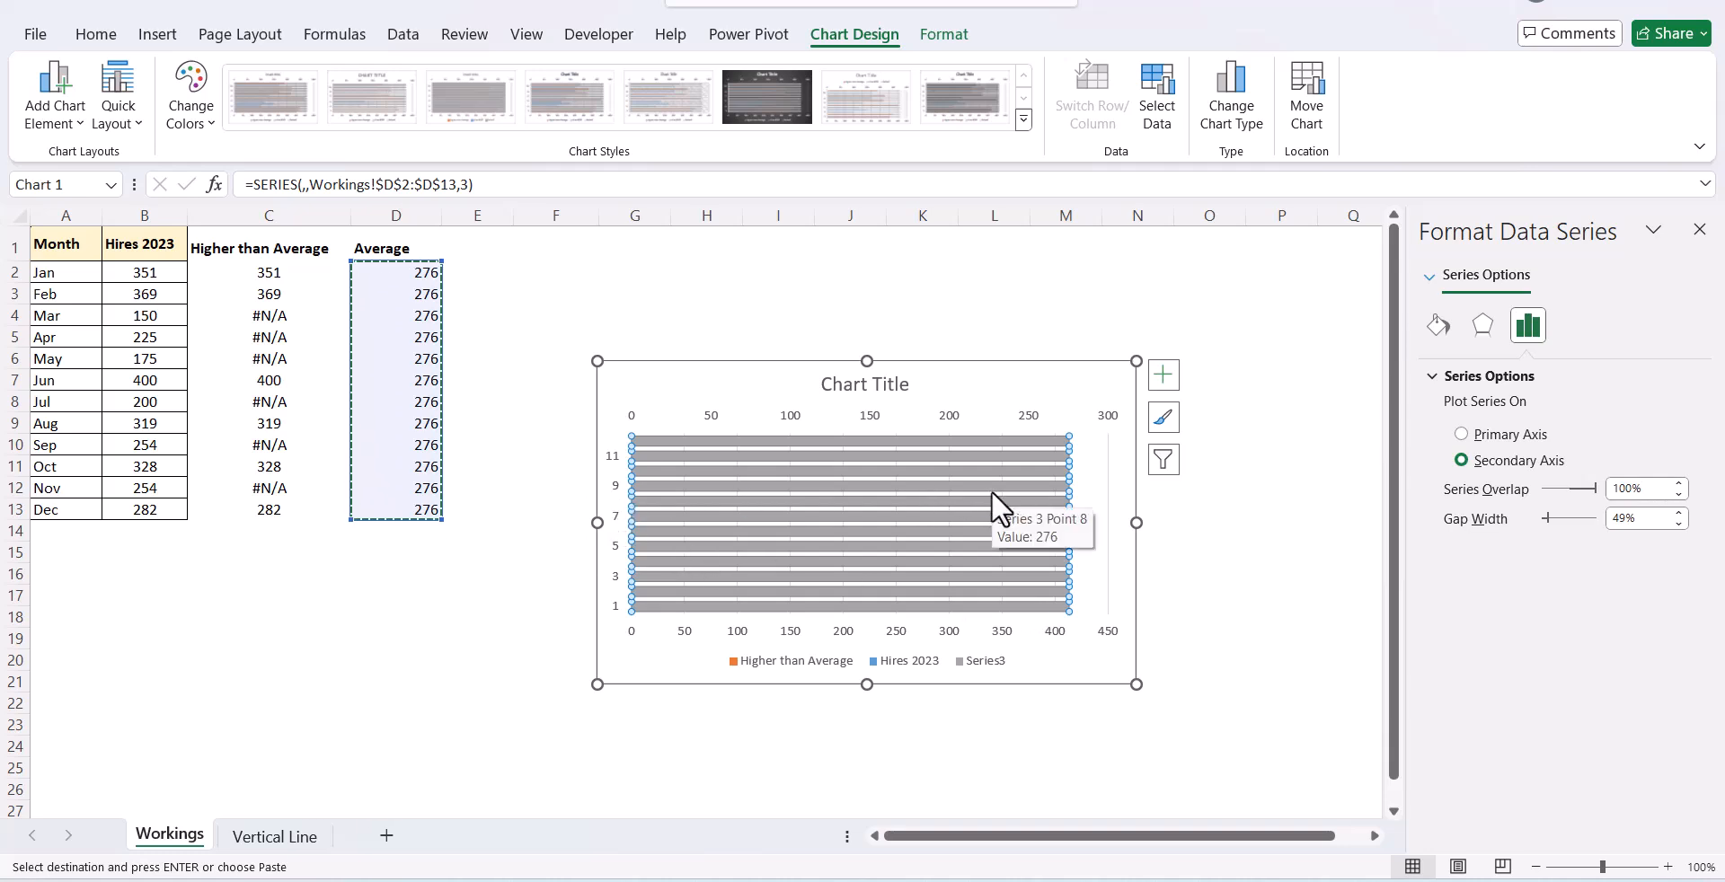
click(951, 417)
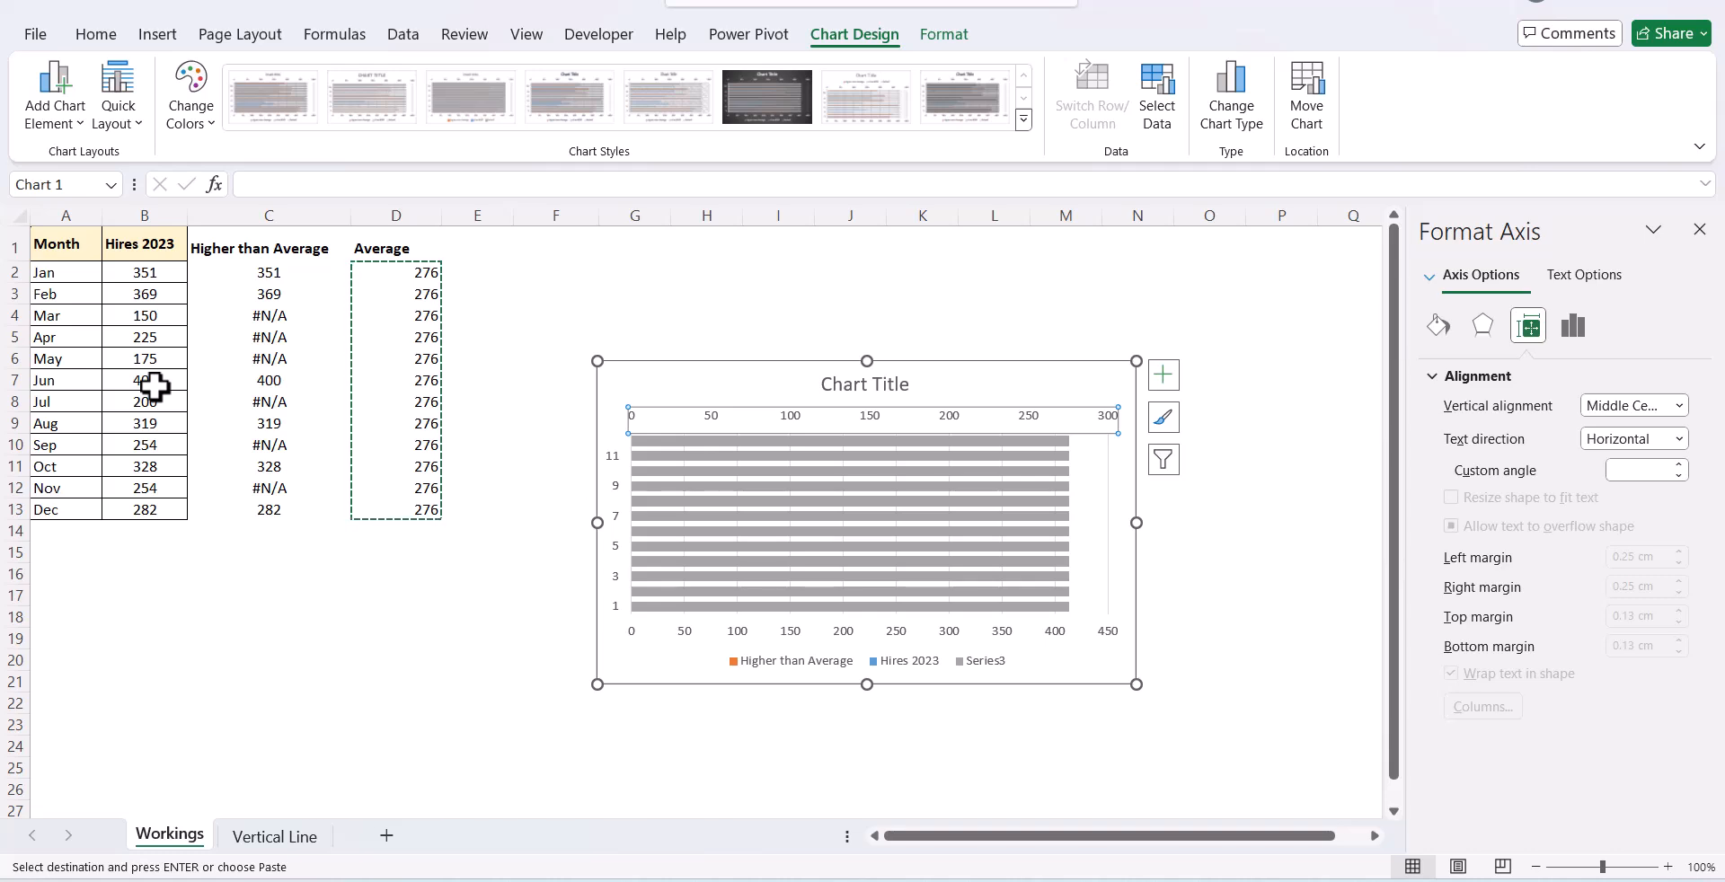
right_click(1057, 418)
click(909, 406)
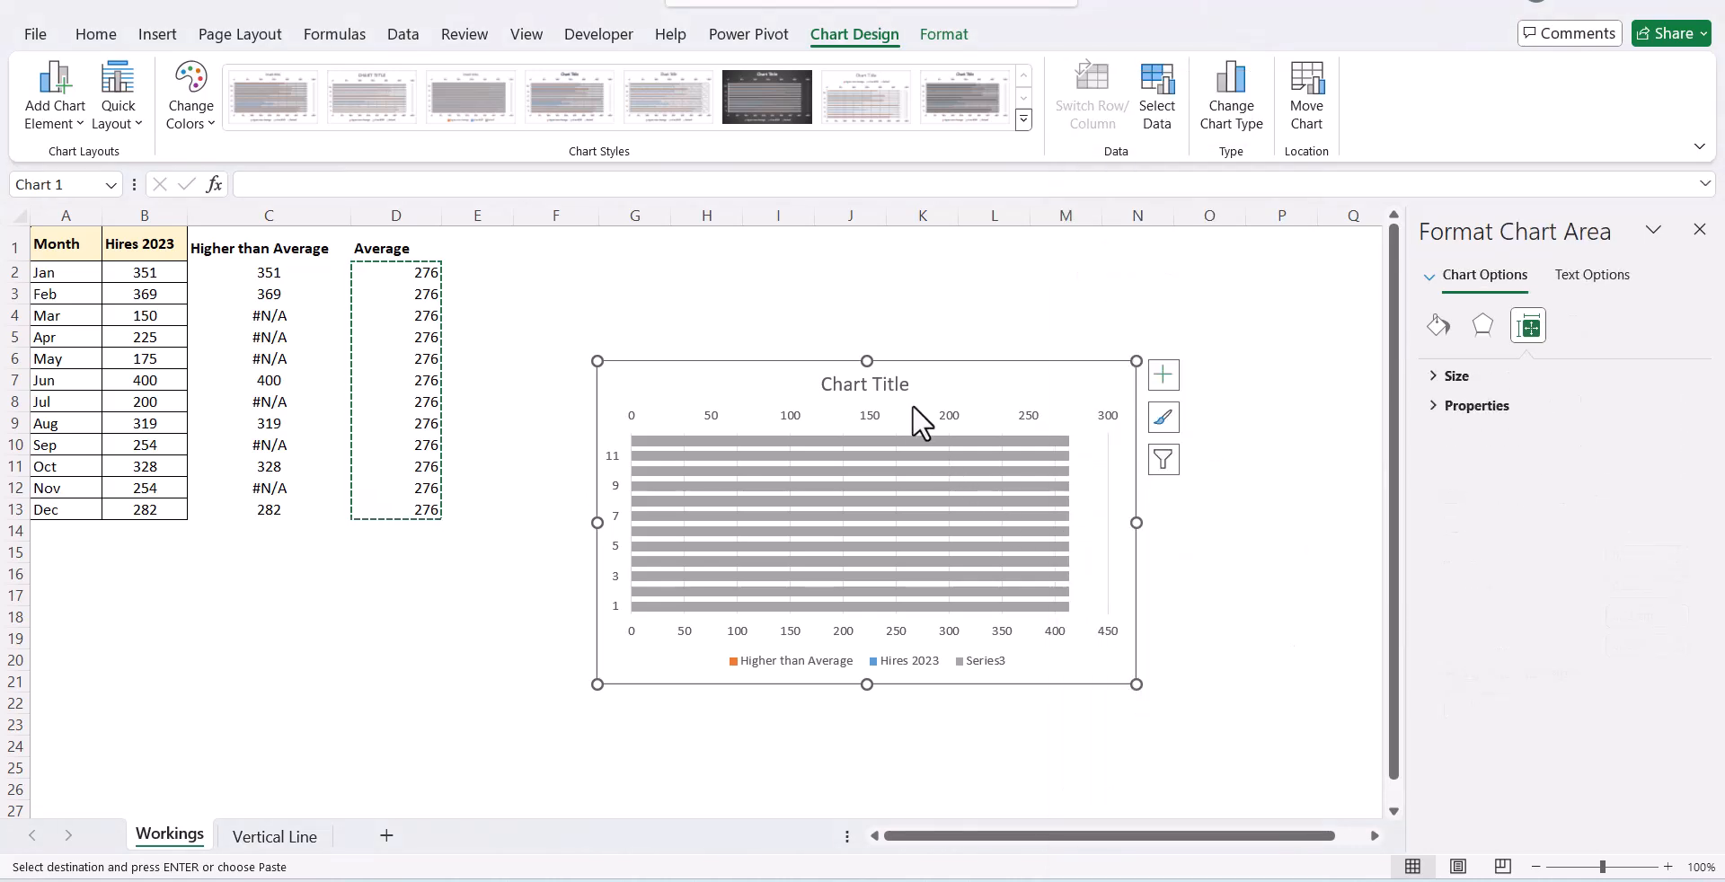
click(945, 422)
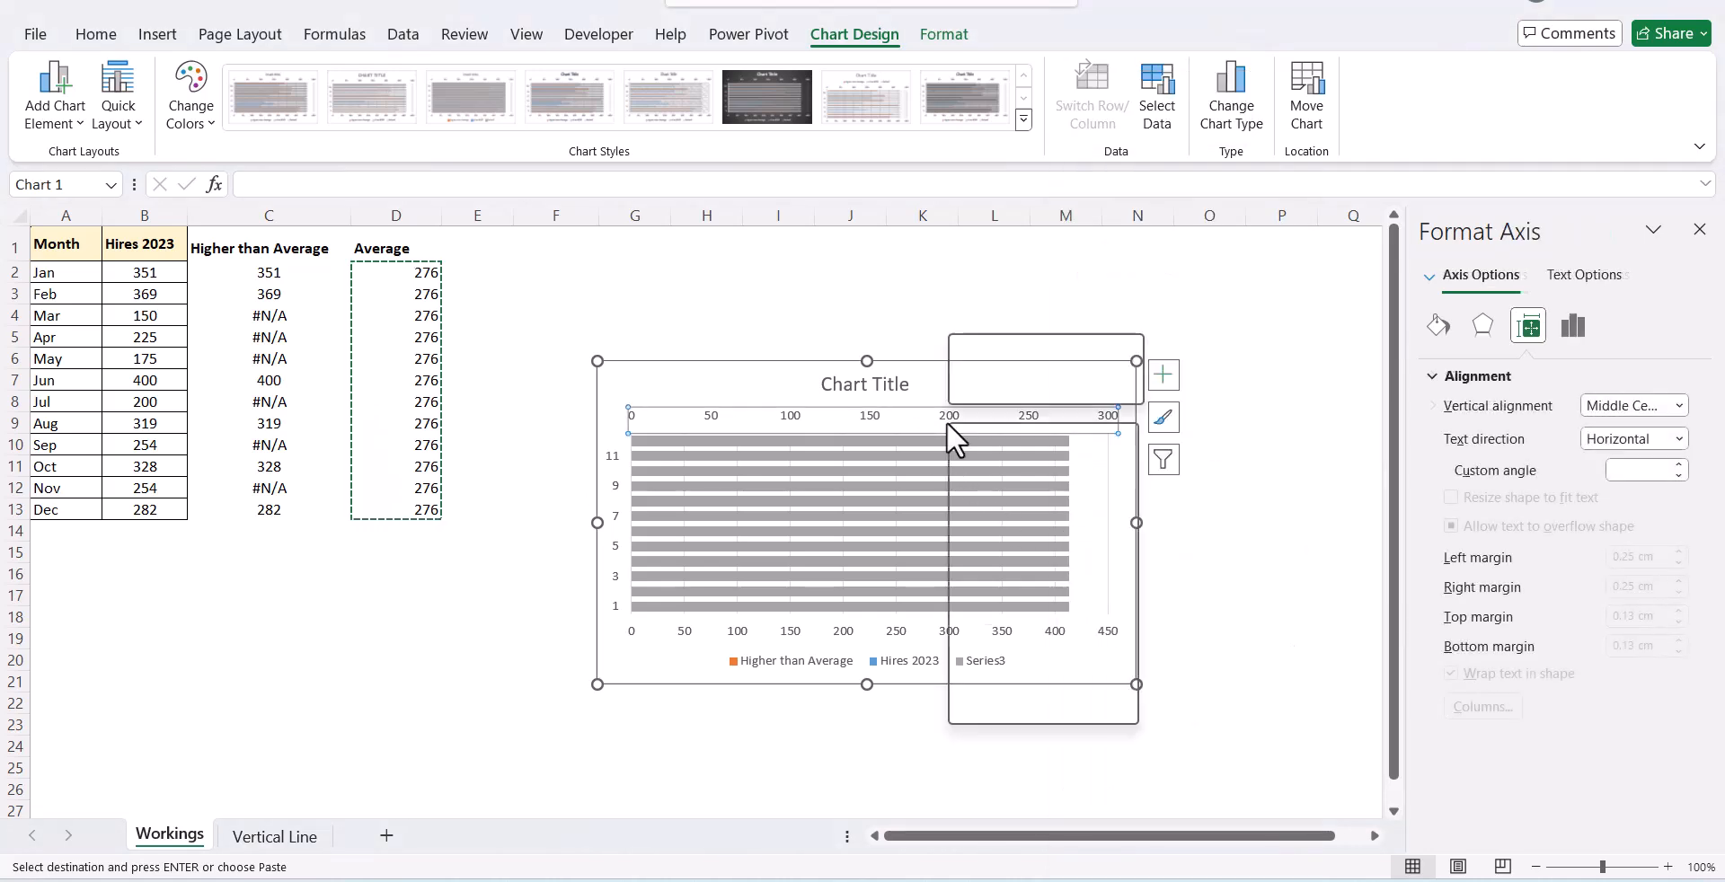
right_click(946, 422)
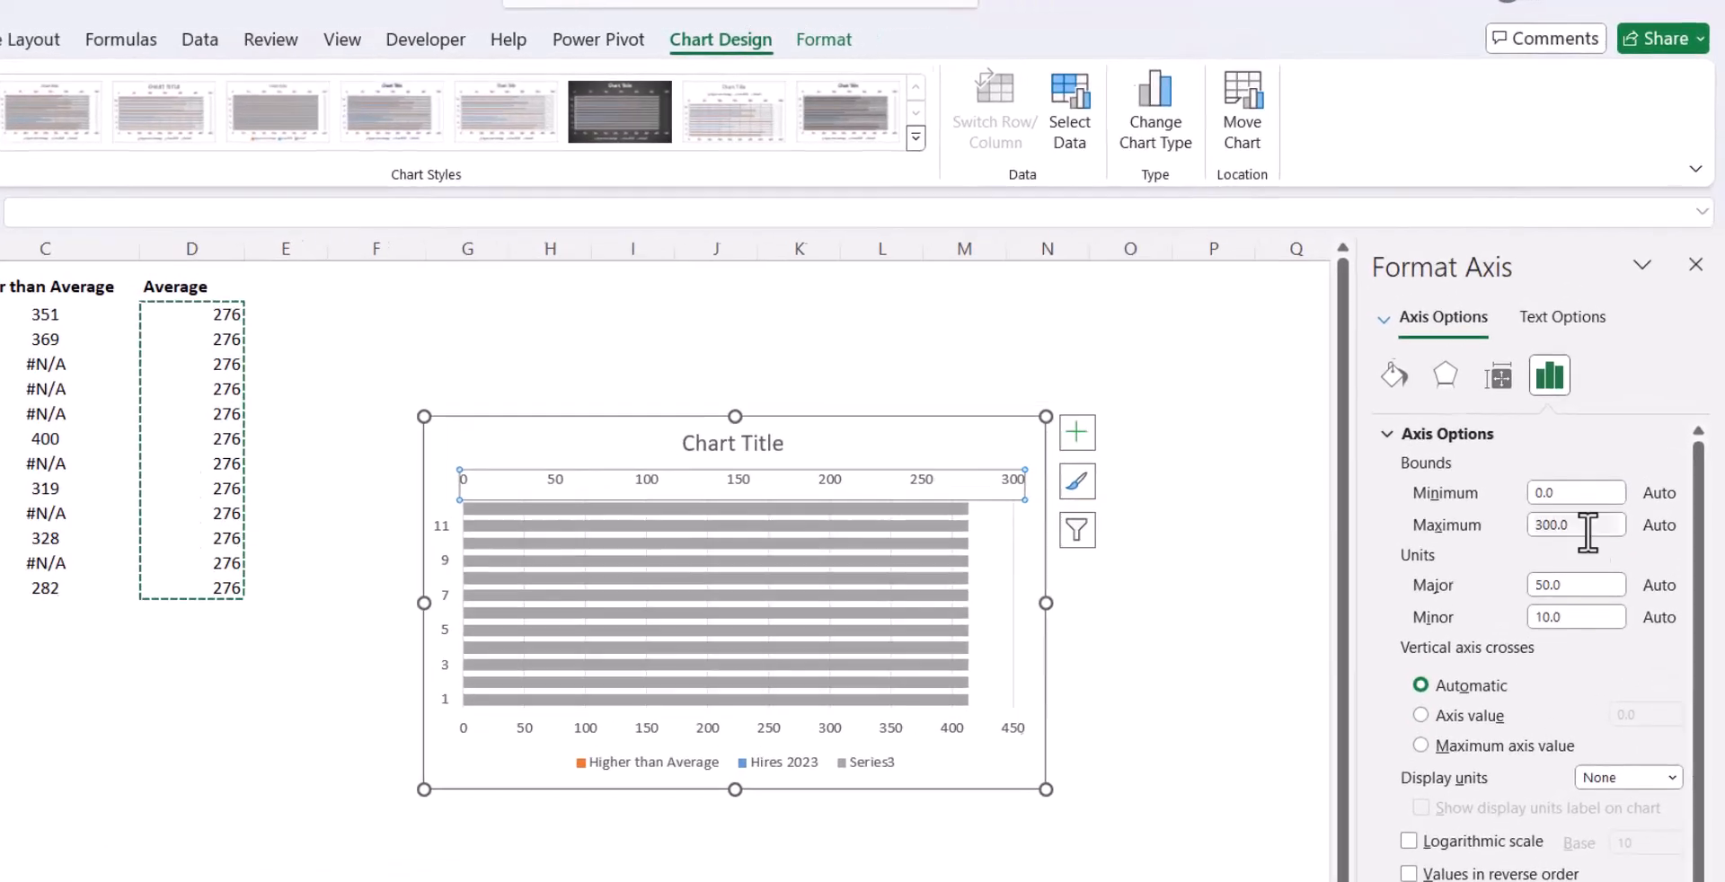
double_click(1570, 429)
text(0)
key(Return)
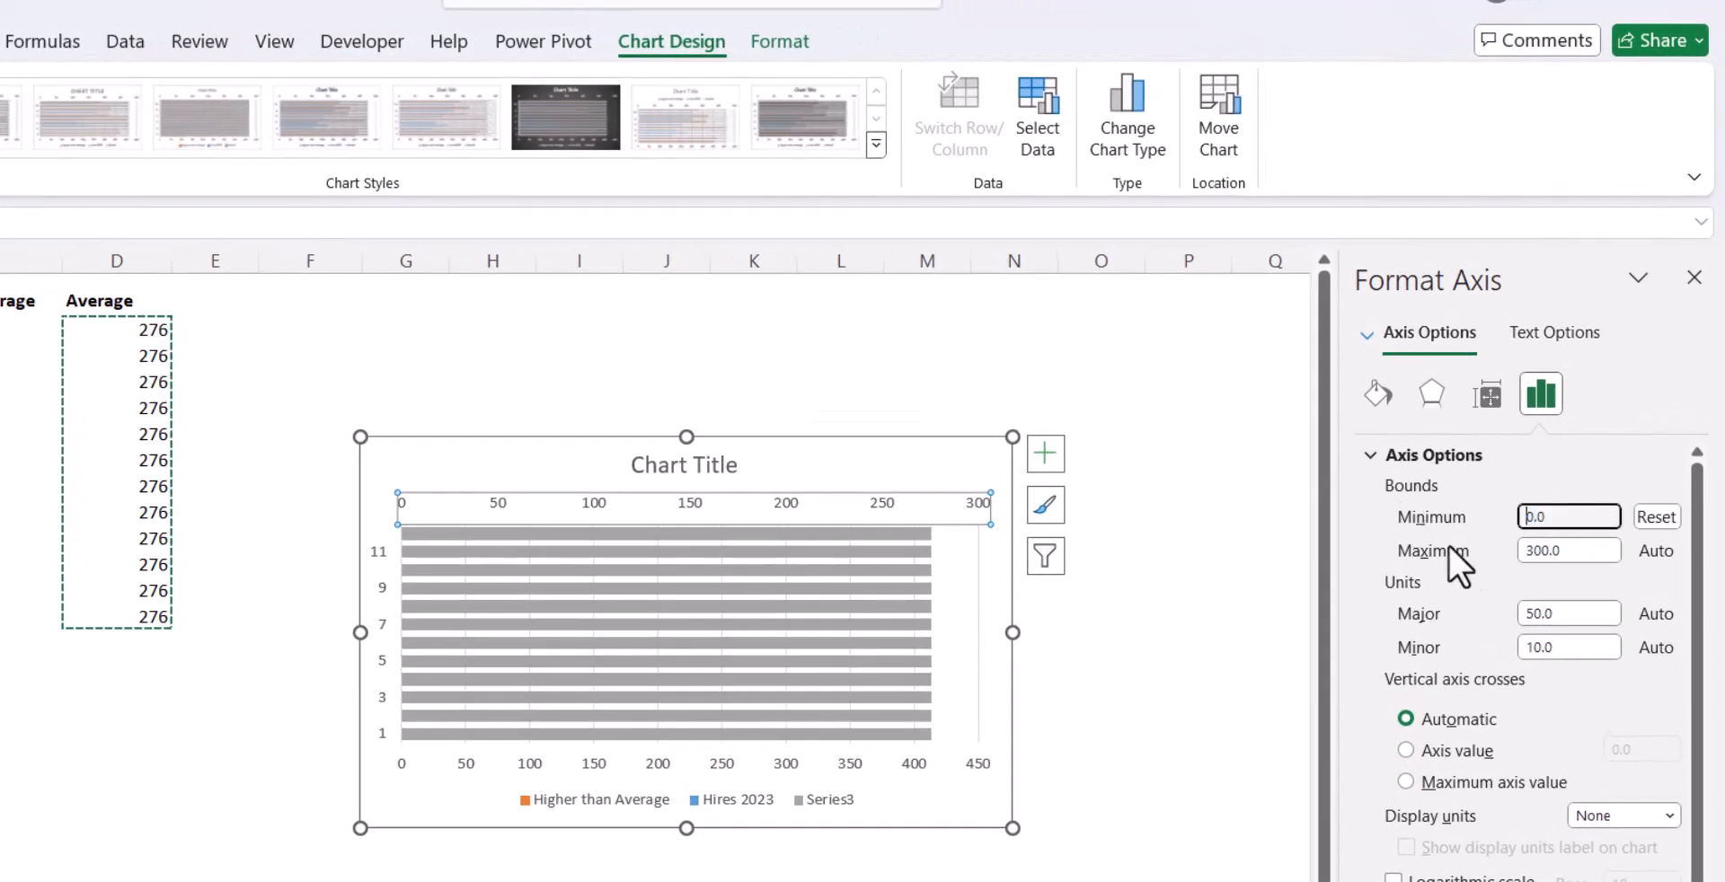
drag(1584, 554, 1501, 552)
text(450)
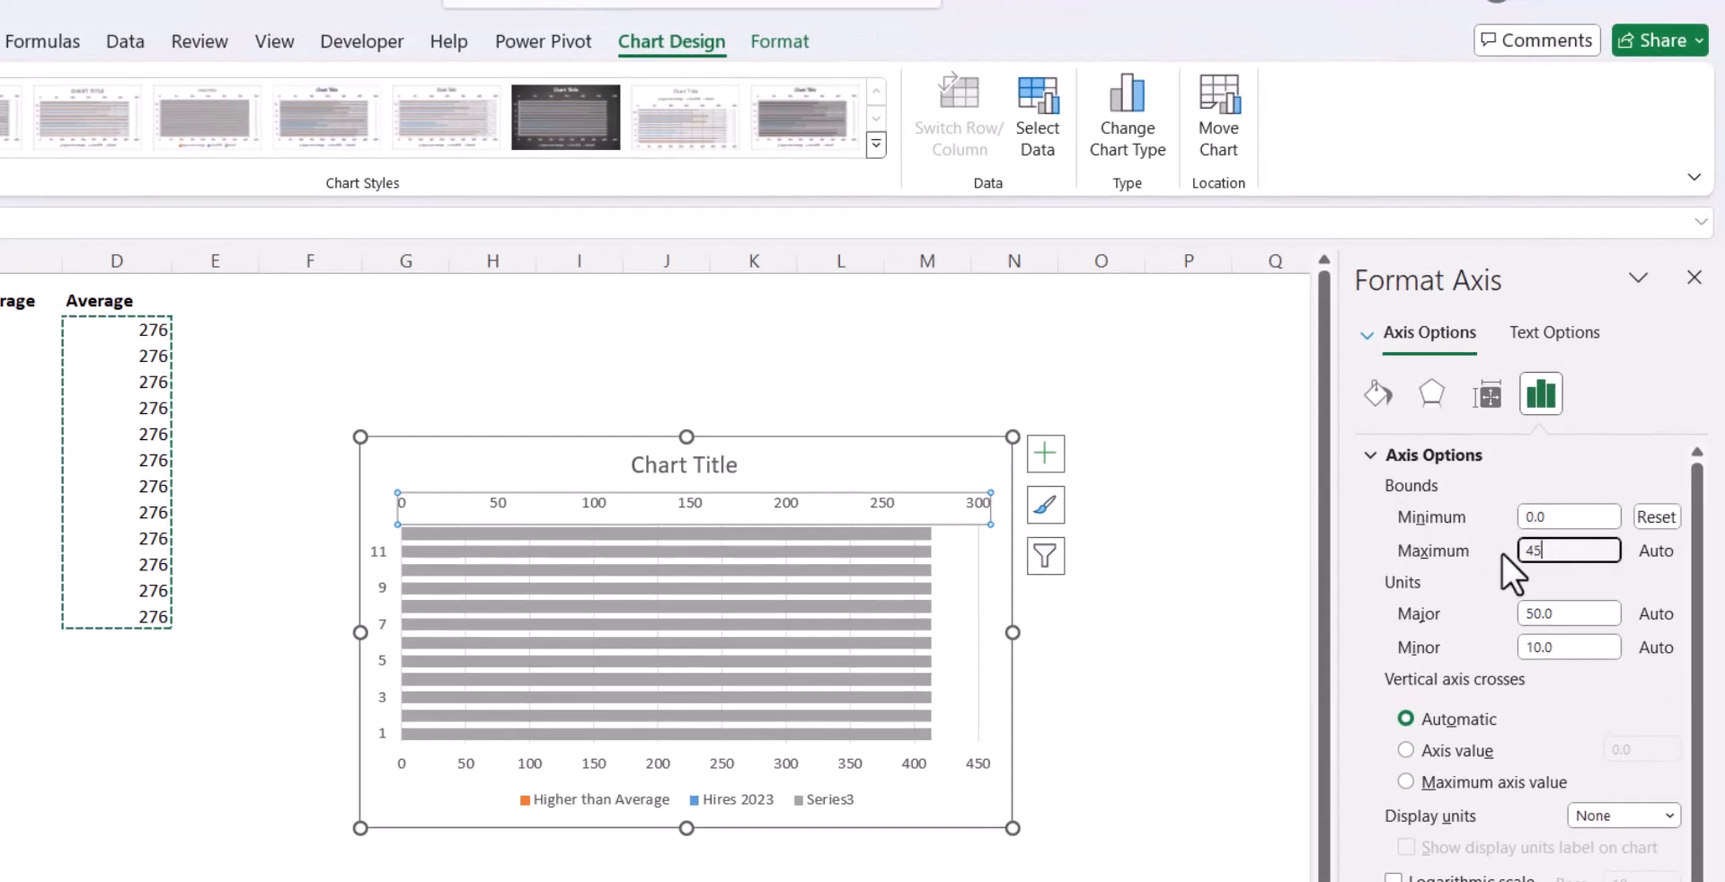
key(Return)
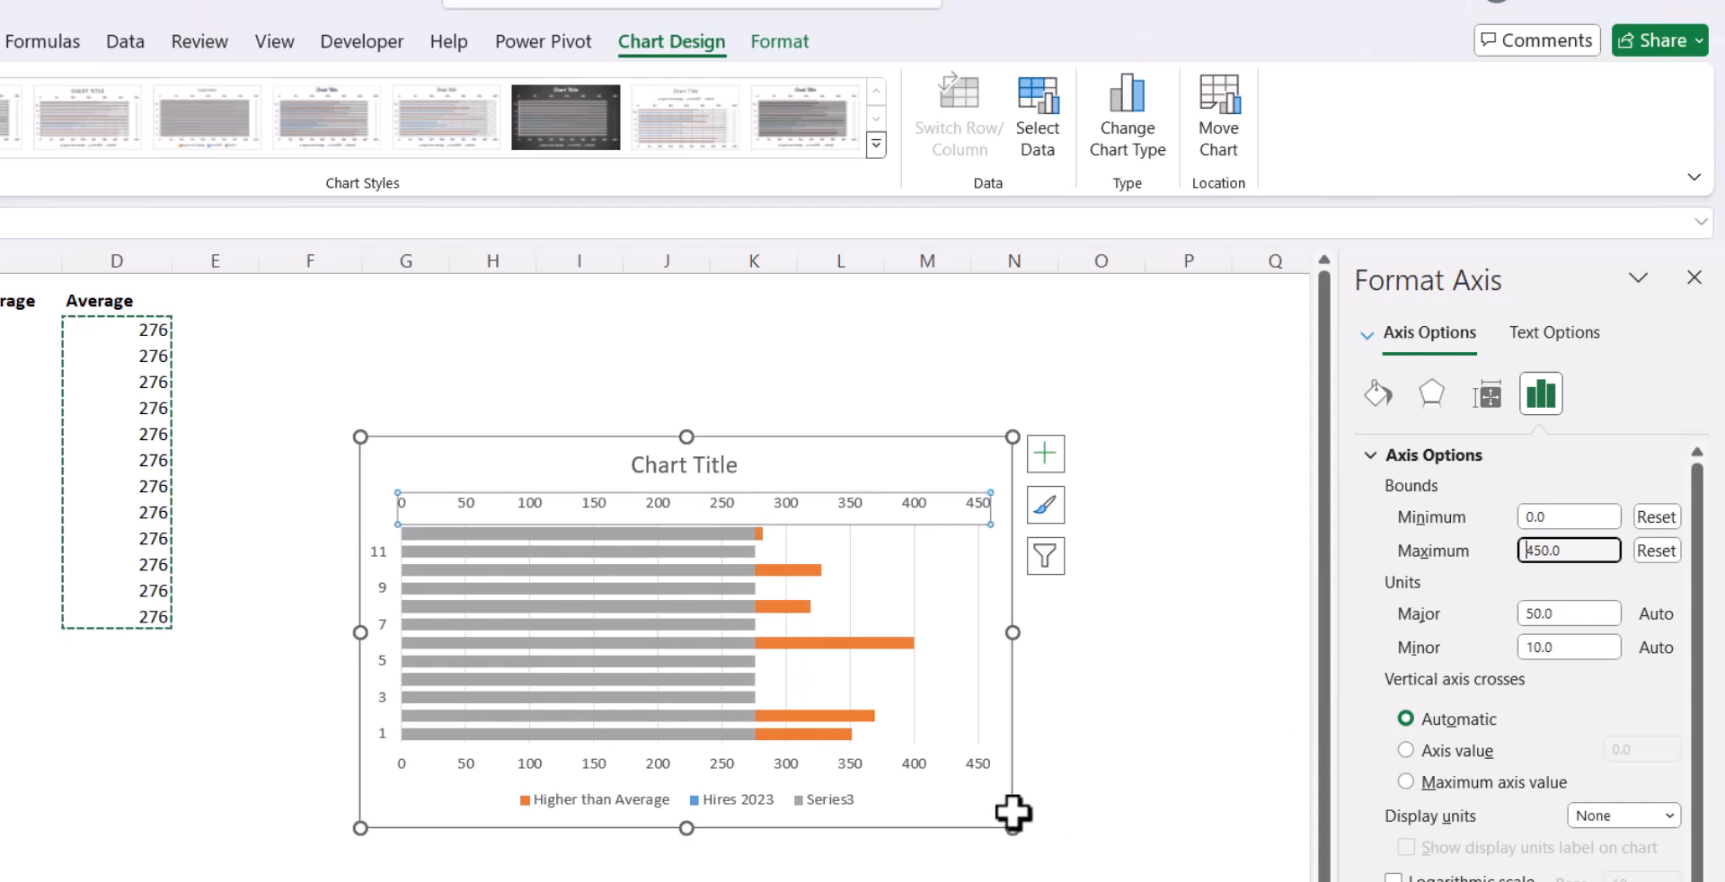
- Fix the chart's primary horizontal axis bounds at a minimum of 0 and a maximum of 450
click(912, 764)
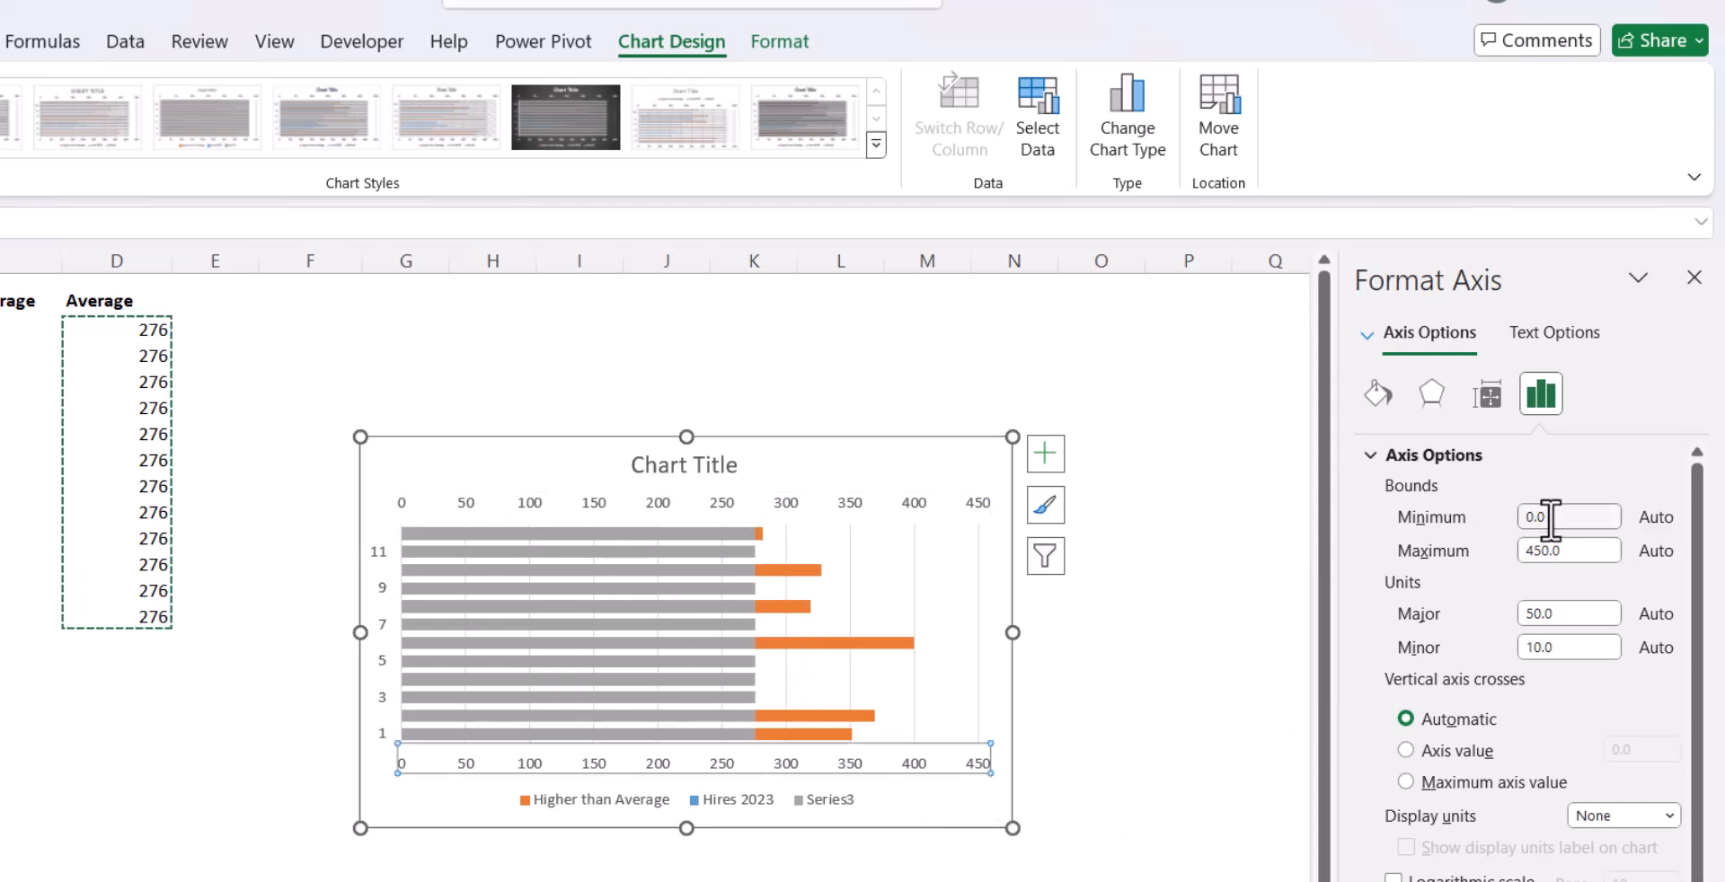
text(0)
key(Return)
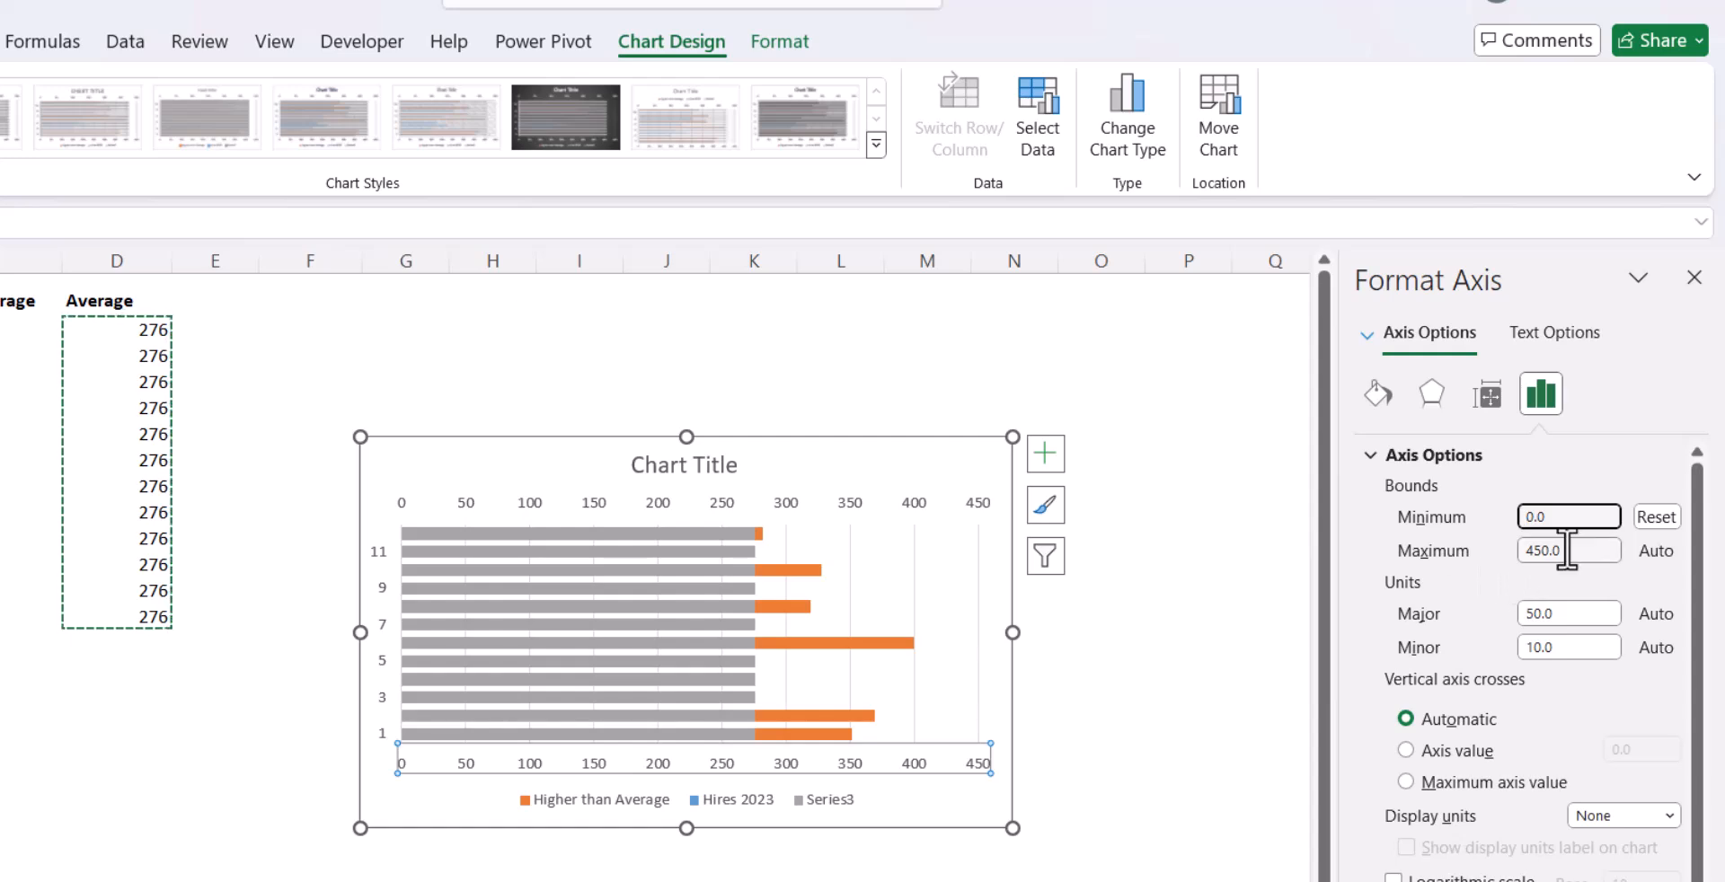
key(Tab)
text(450)
key(Return)
click(1164, 661)
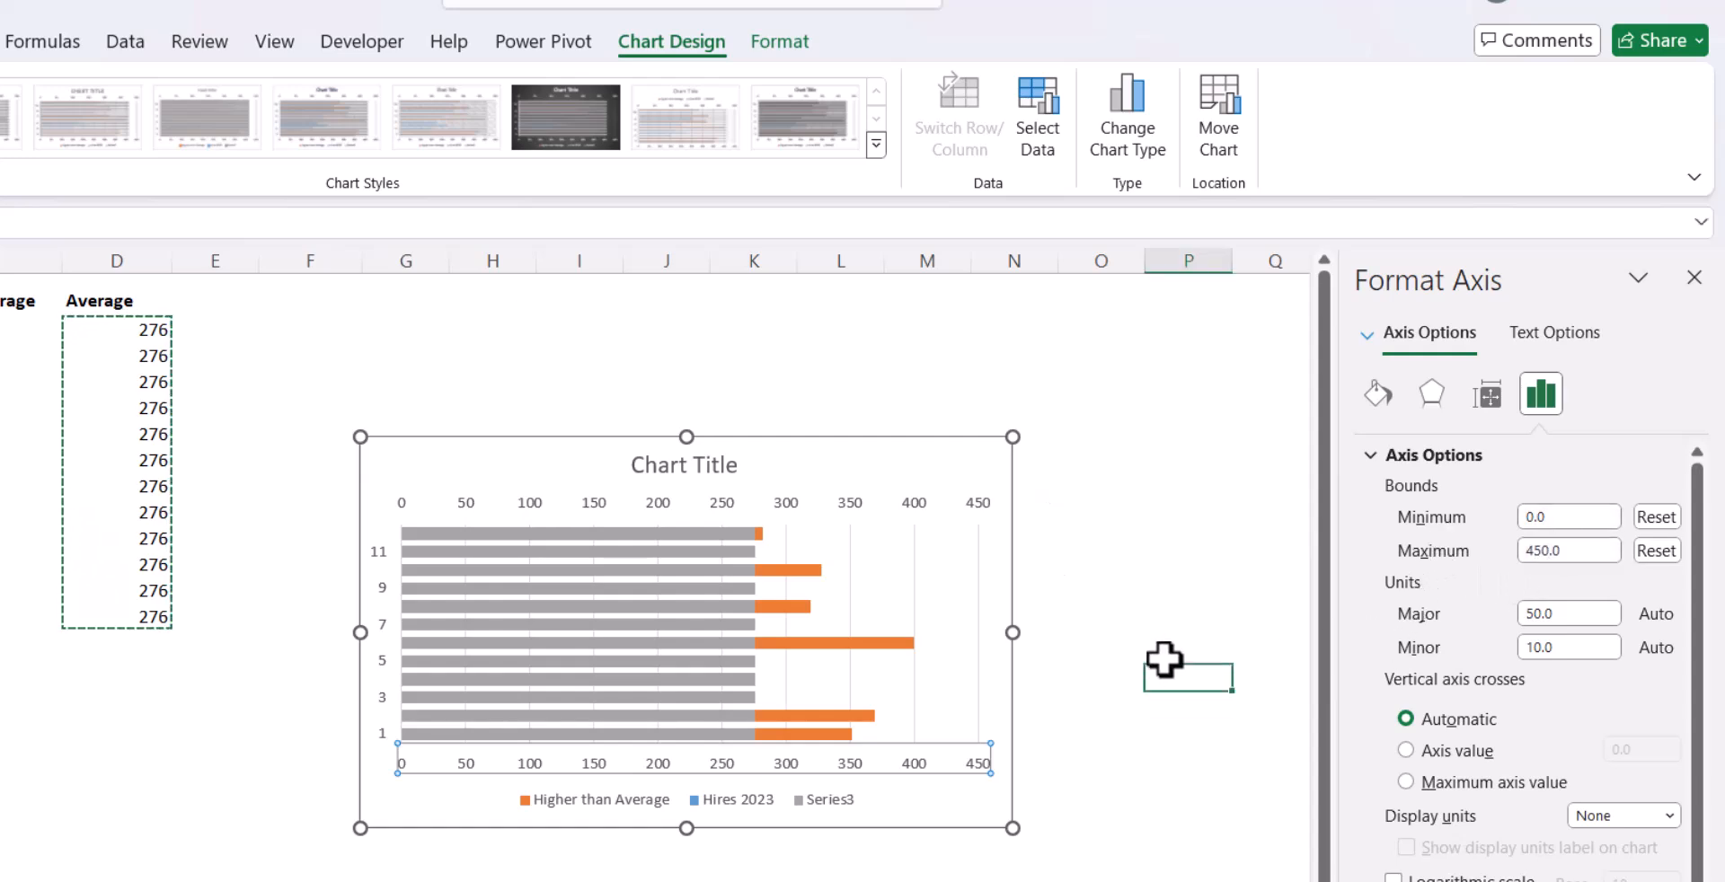
- Delete the primary and secondary horizontal axes and the vertical gridlines from the chart
click(860, 767)
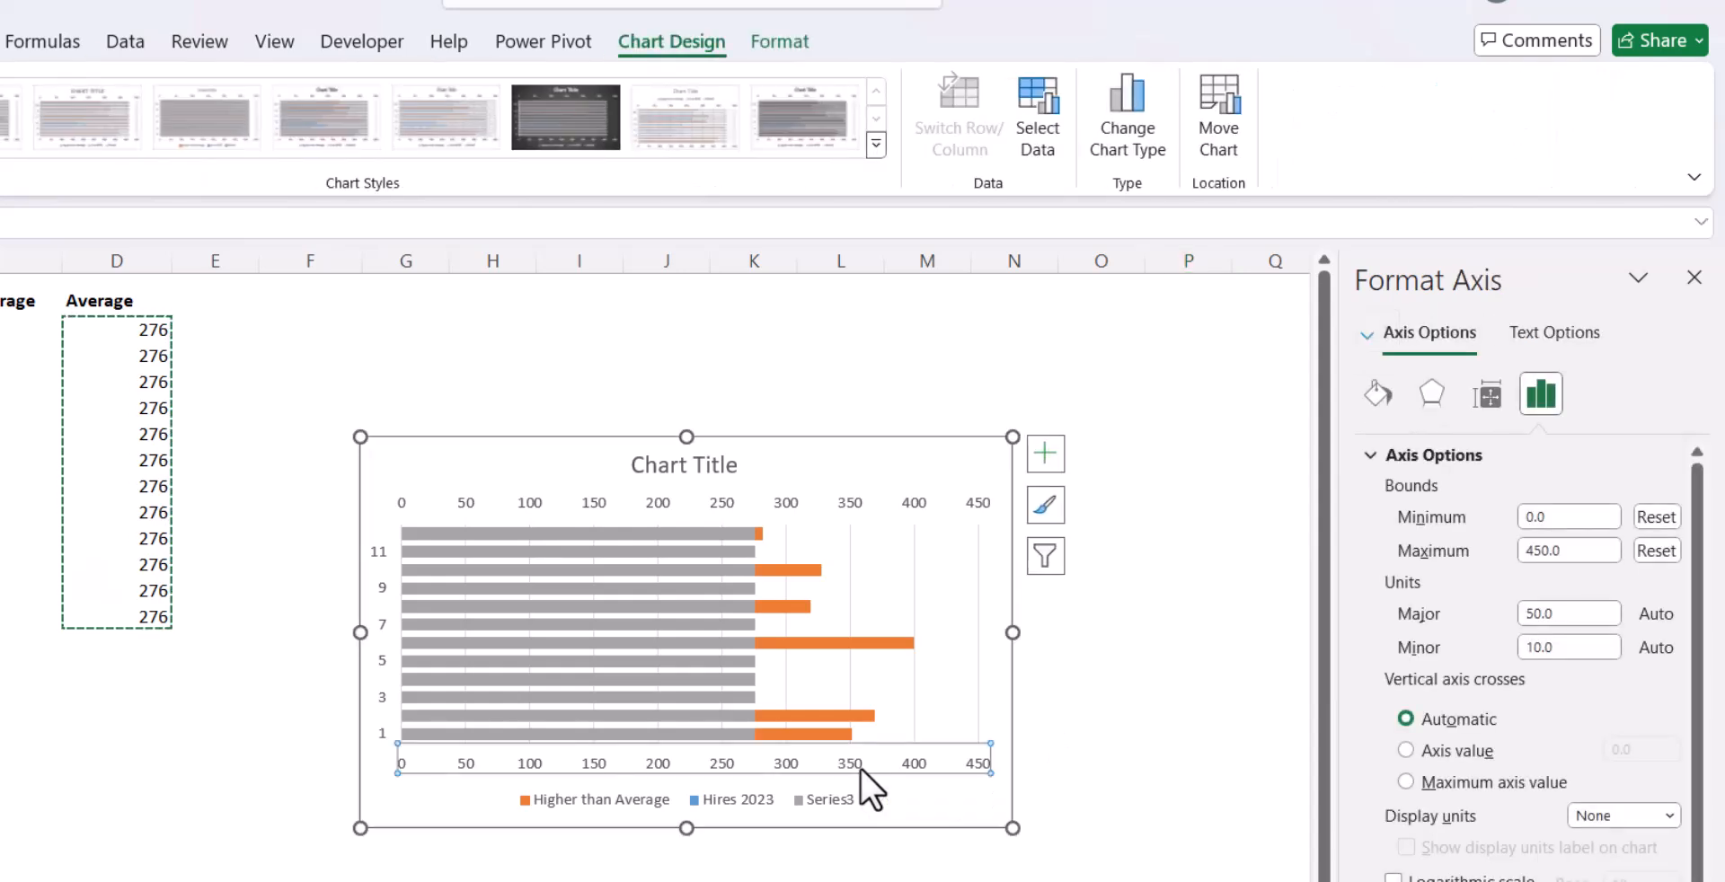
key(Delete)
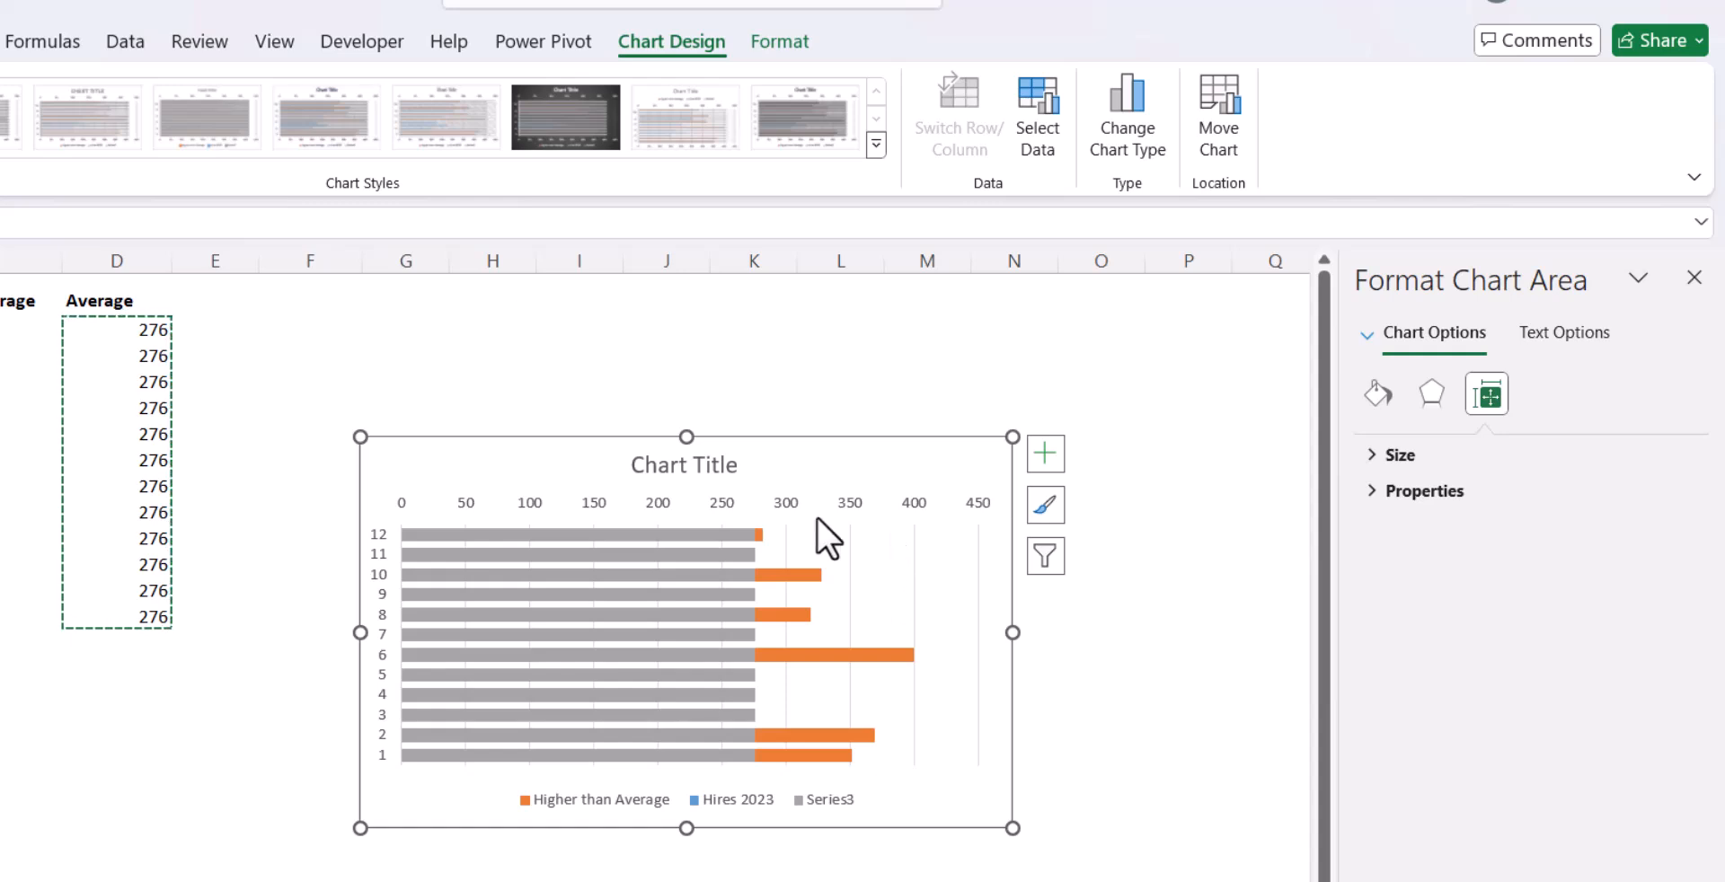
click(842, 504)
key(Delete)
click(861, 568)
key(Delete)
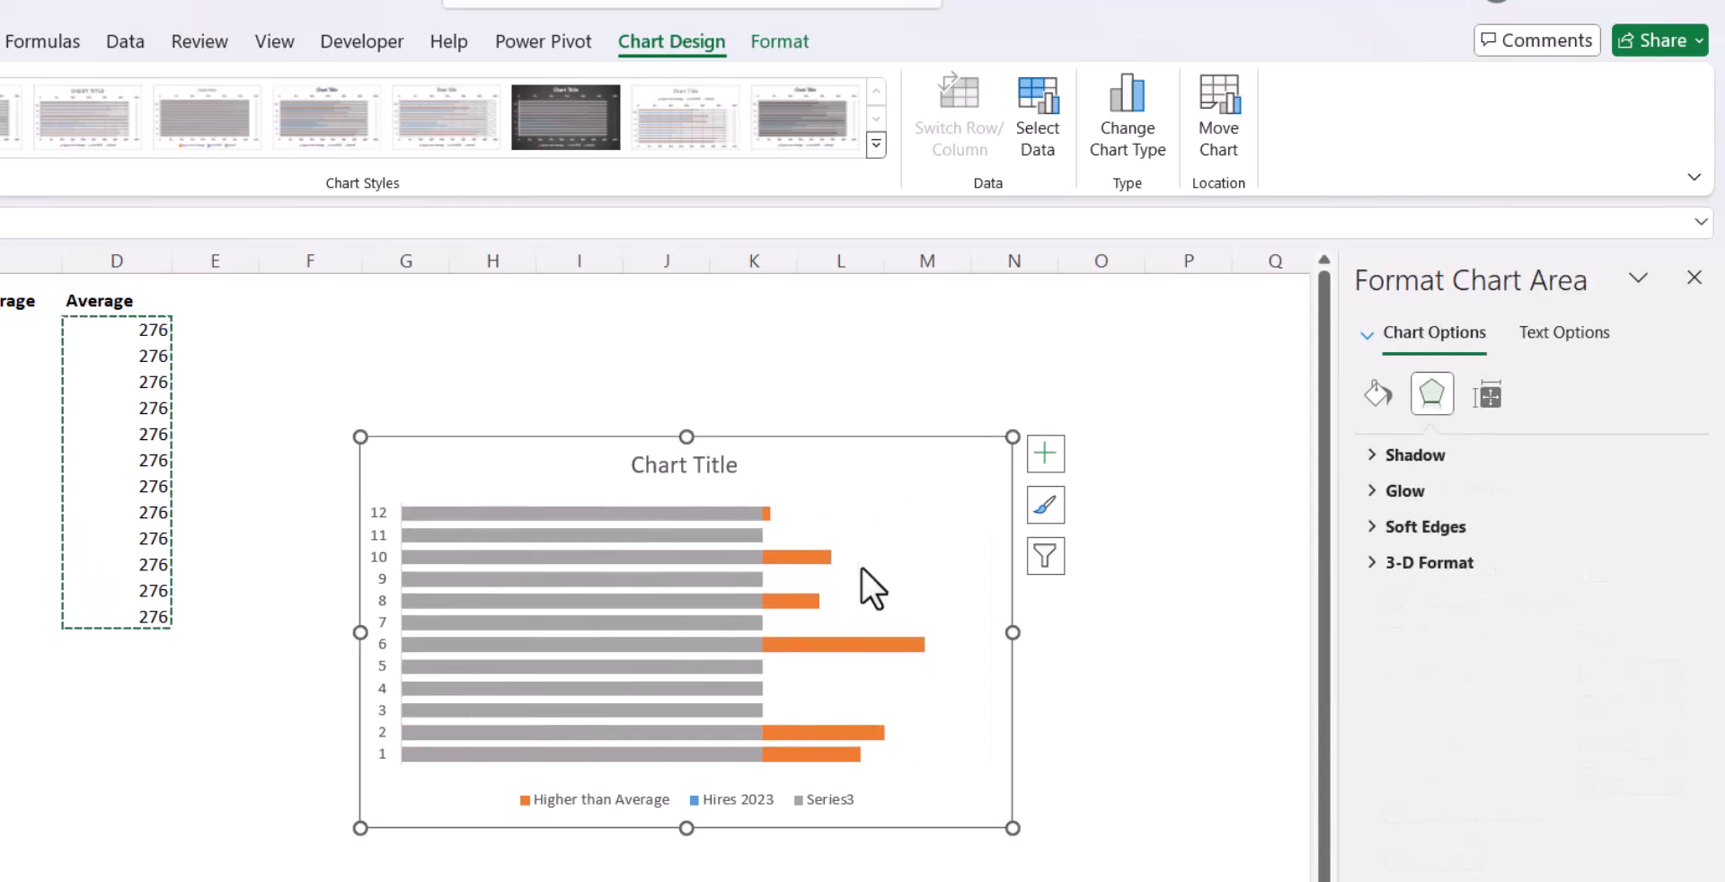
- Add a linear trendline to the grey average series, Series3
click(727, 512)
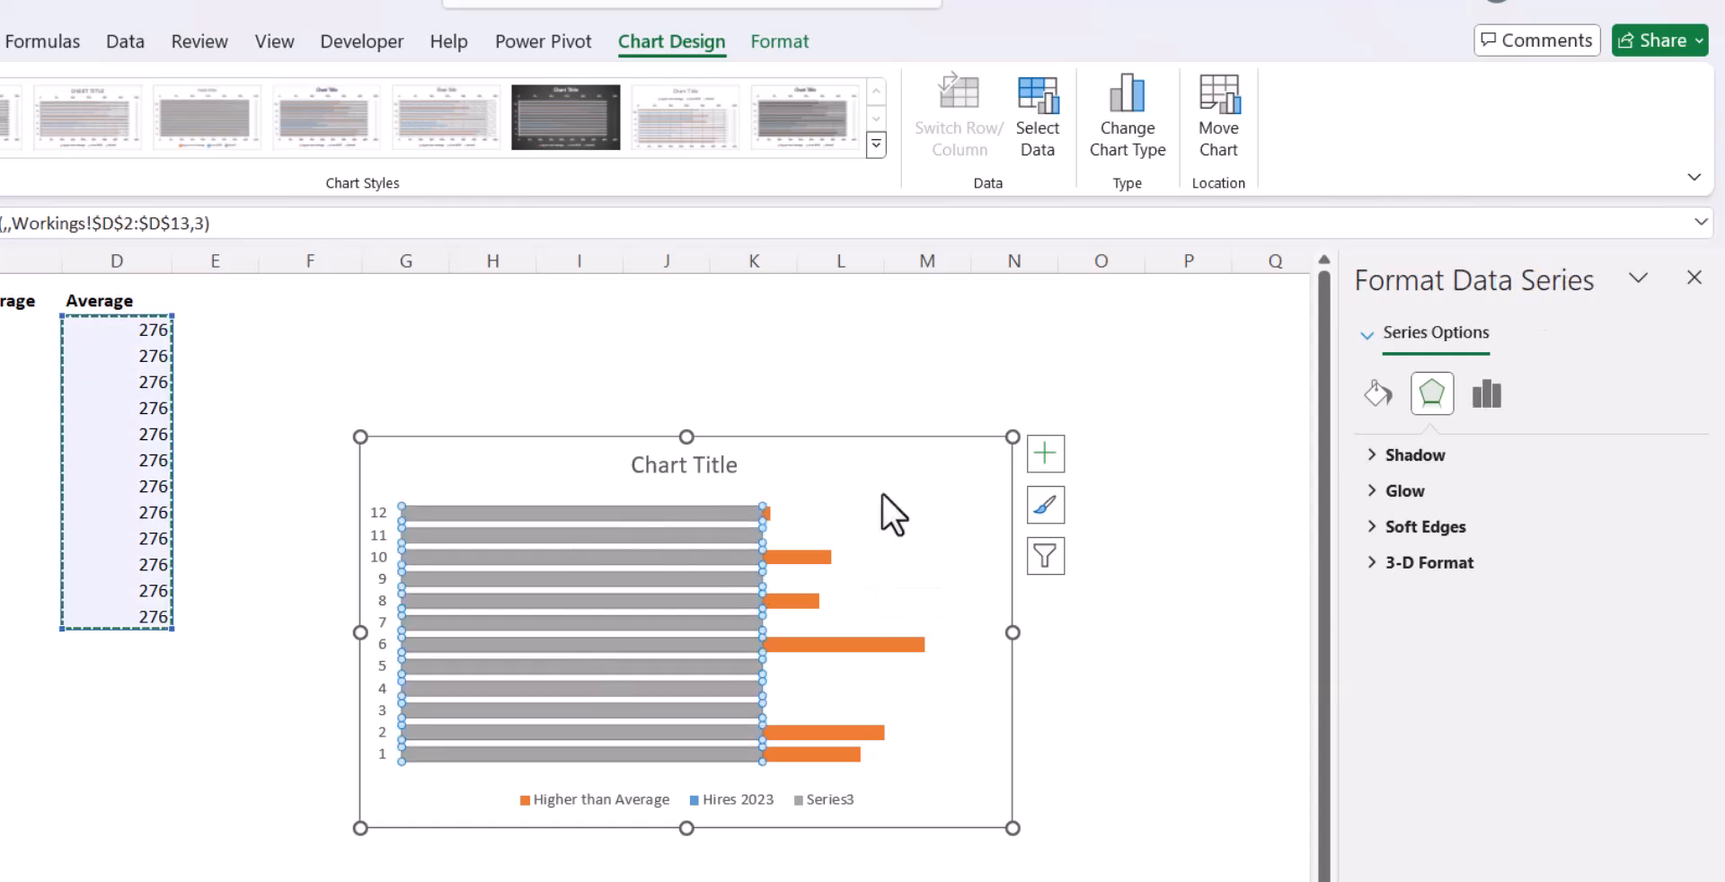
click(1042, 464)
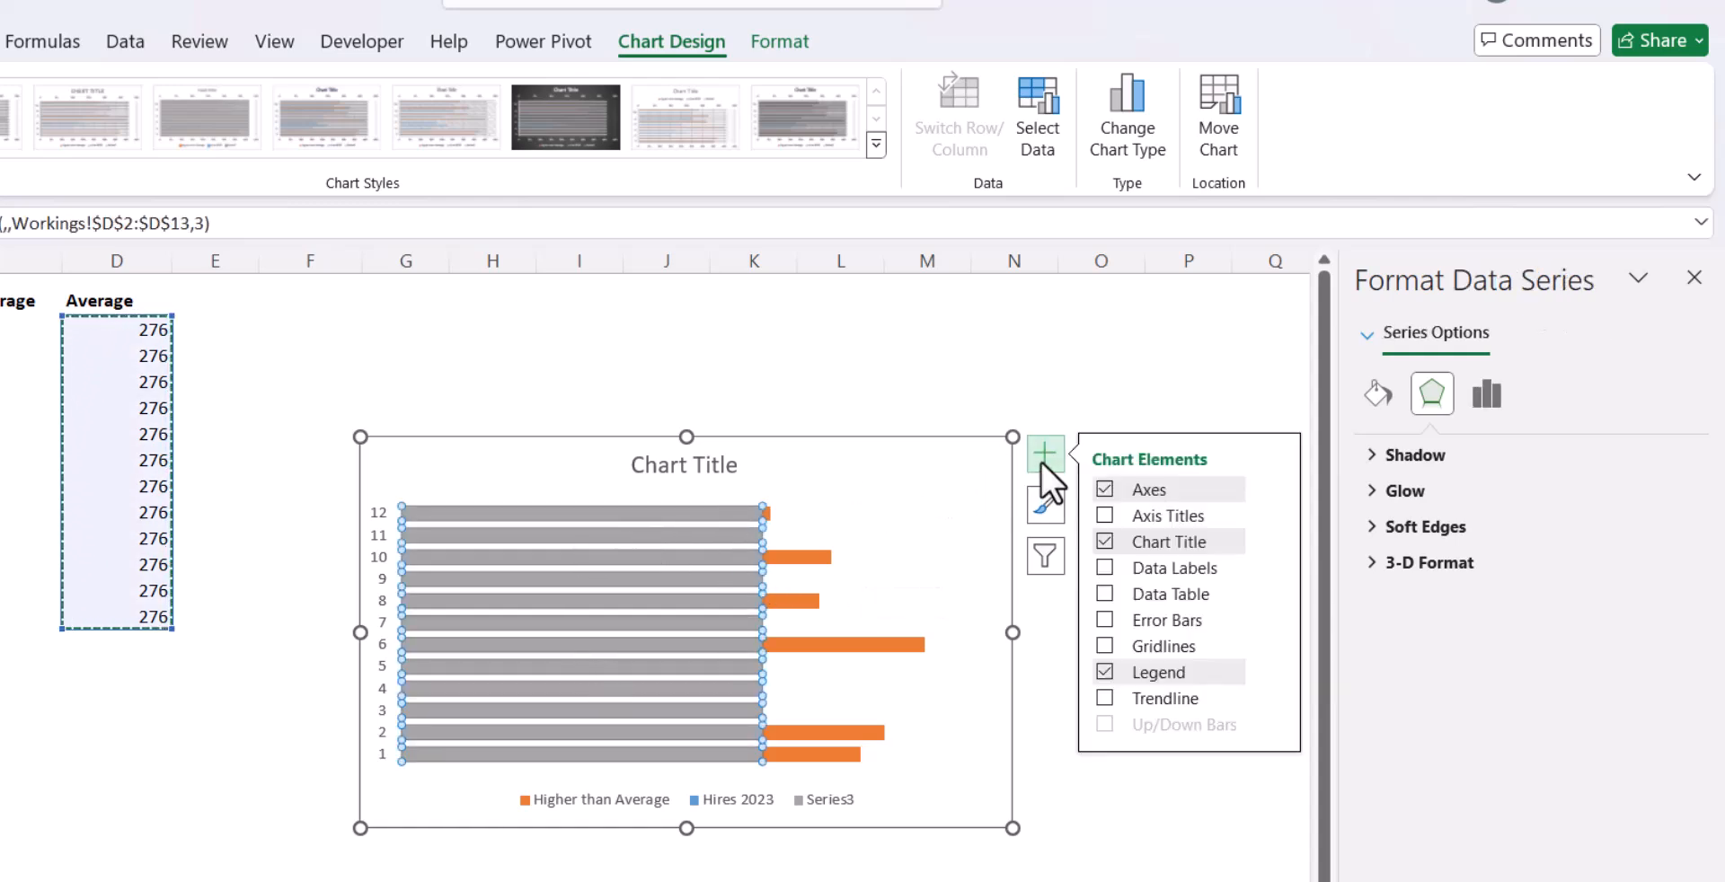
click(1106, 697)
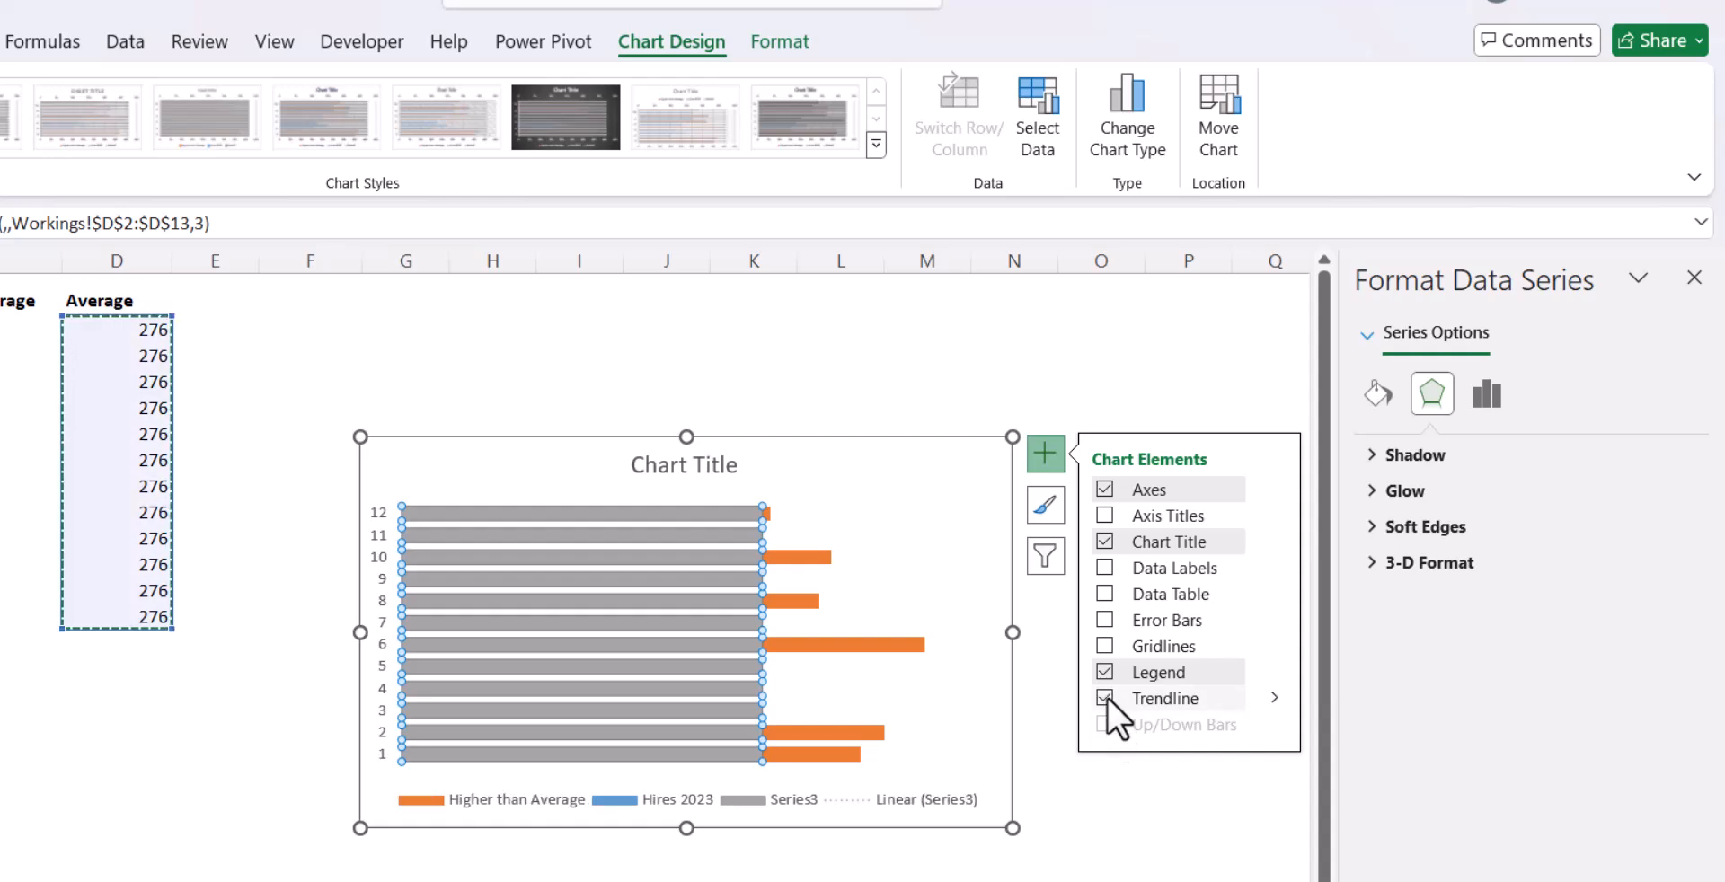
click(1128, 819)
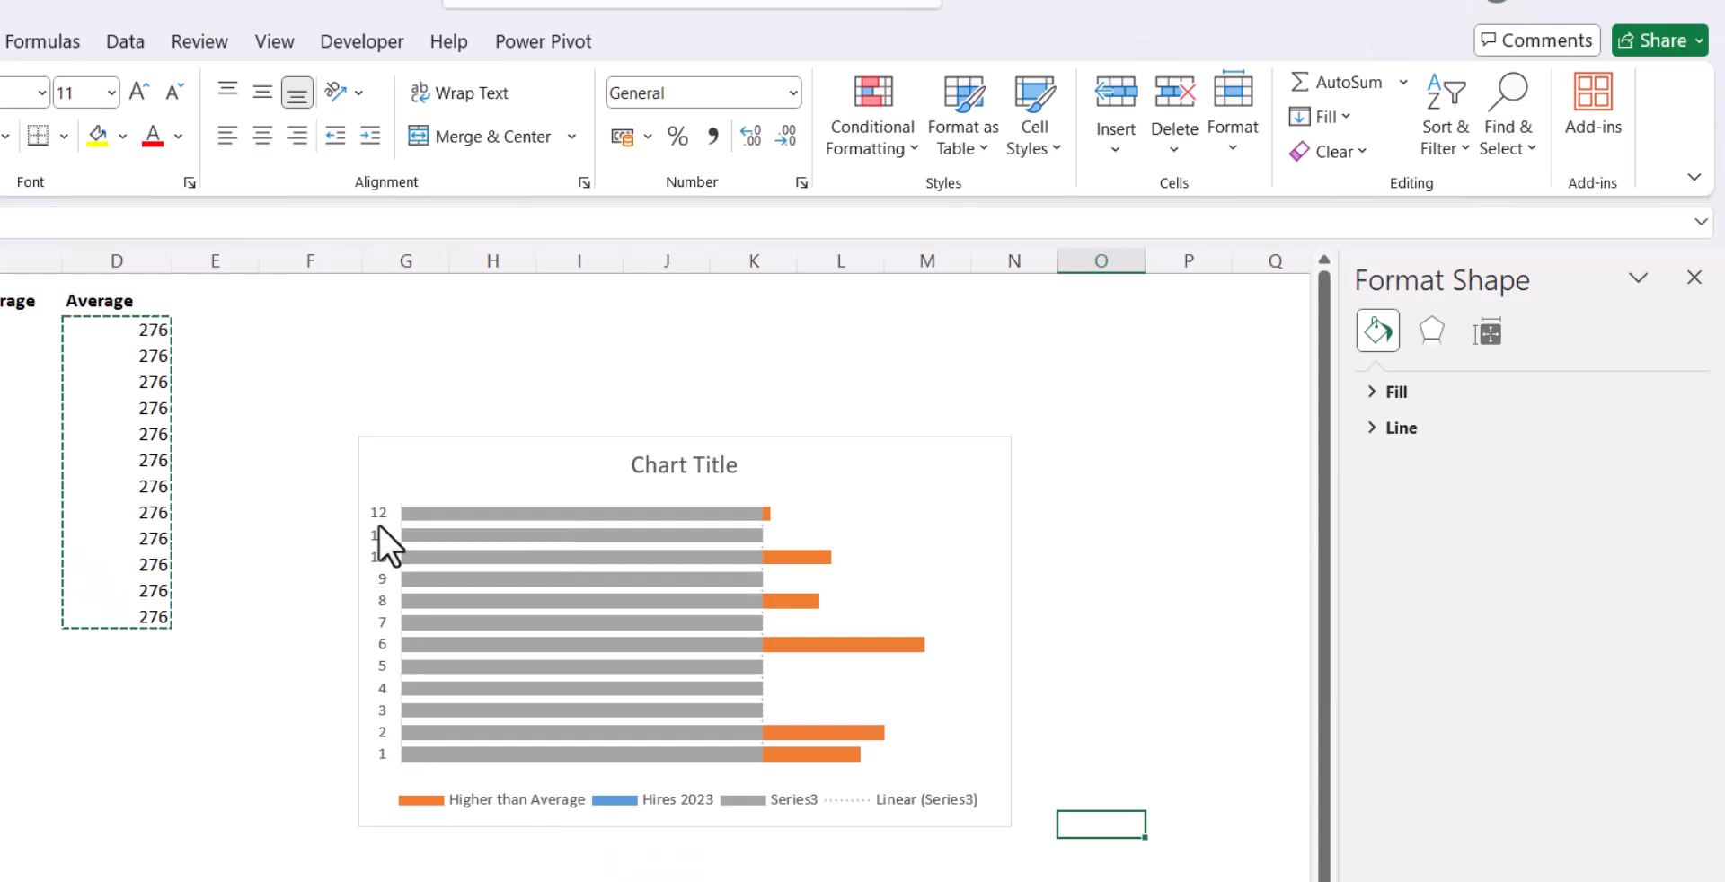
- Show the chart's vertical axis categories in reverse order
right_click(380, 605)
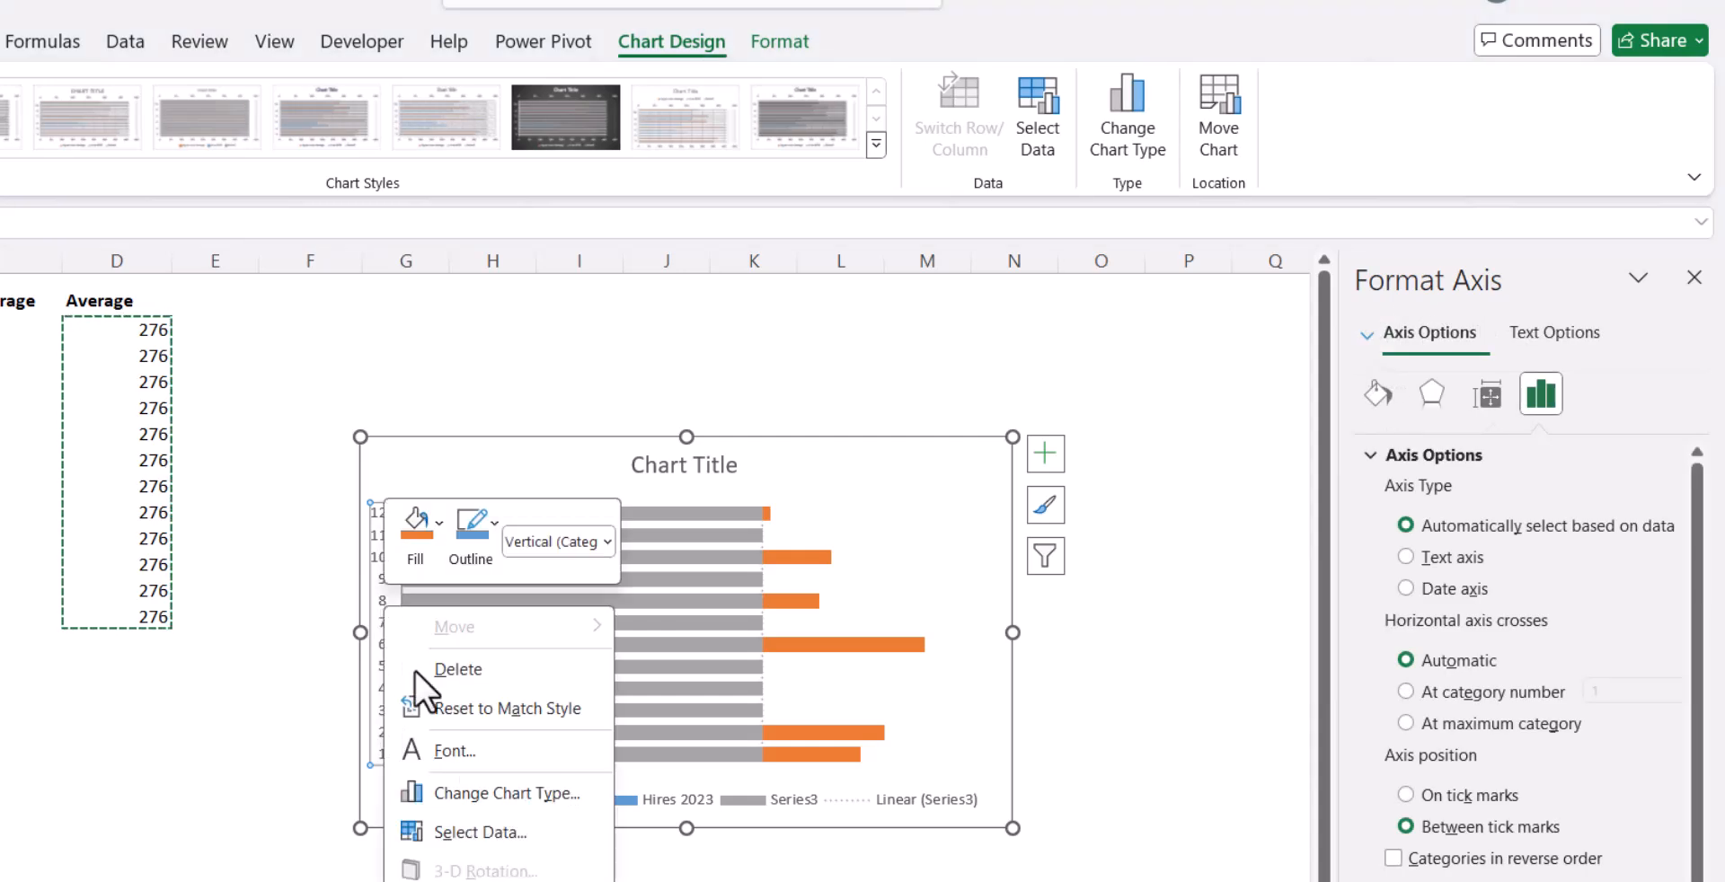
key(Escape)
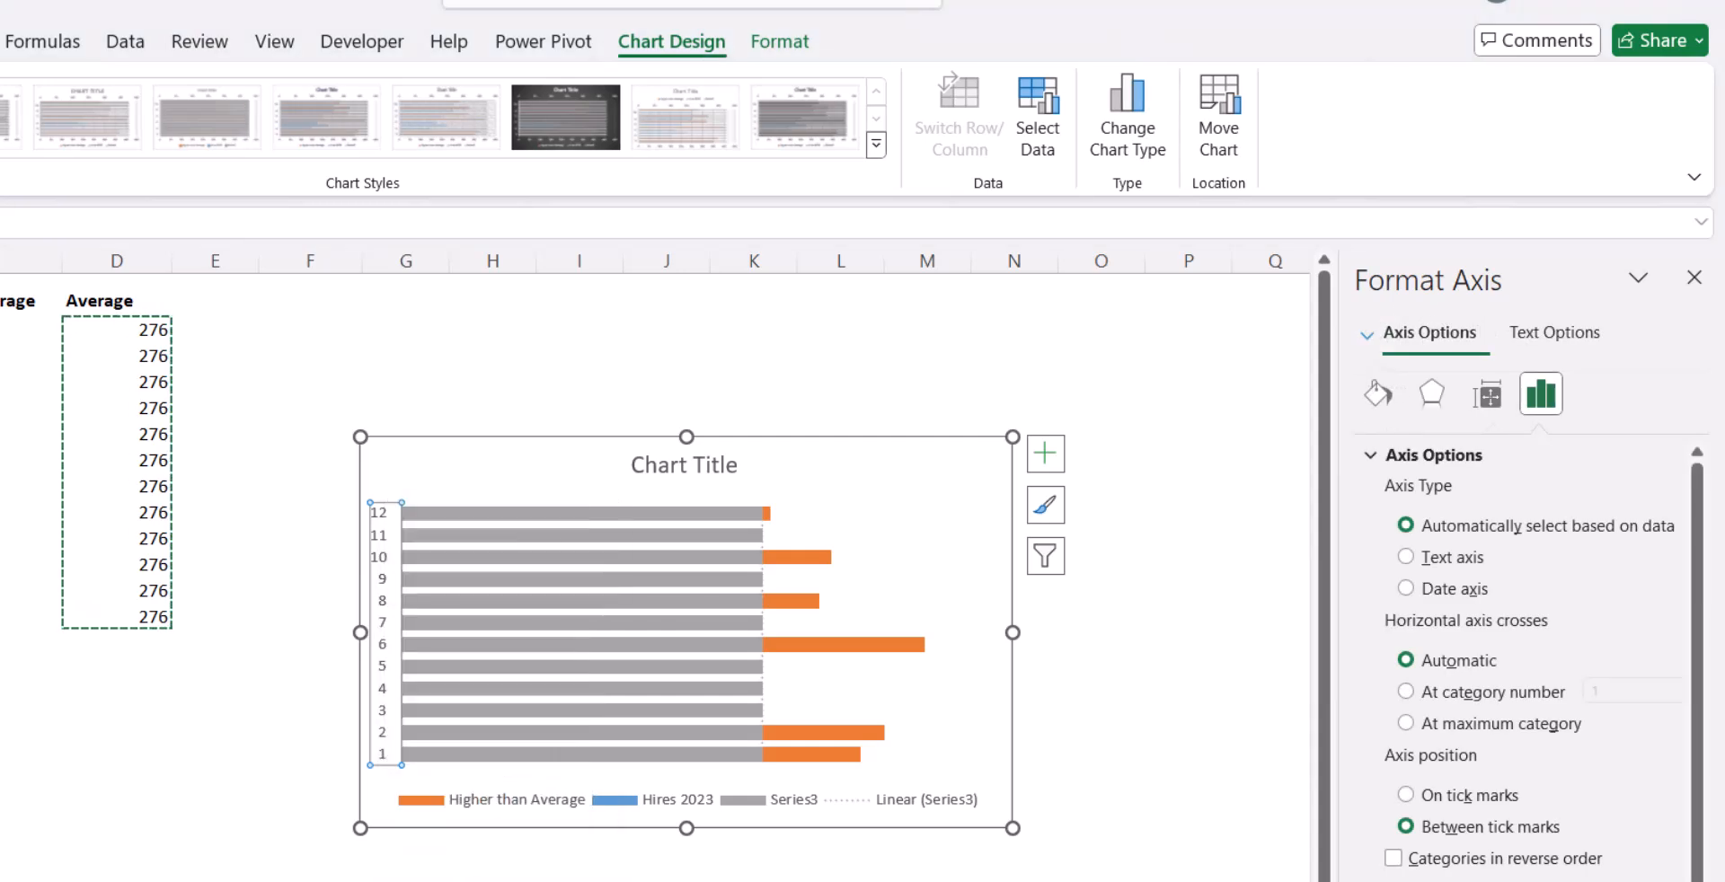
click(1394, 858)
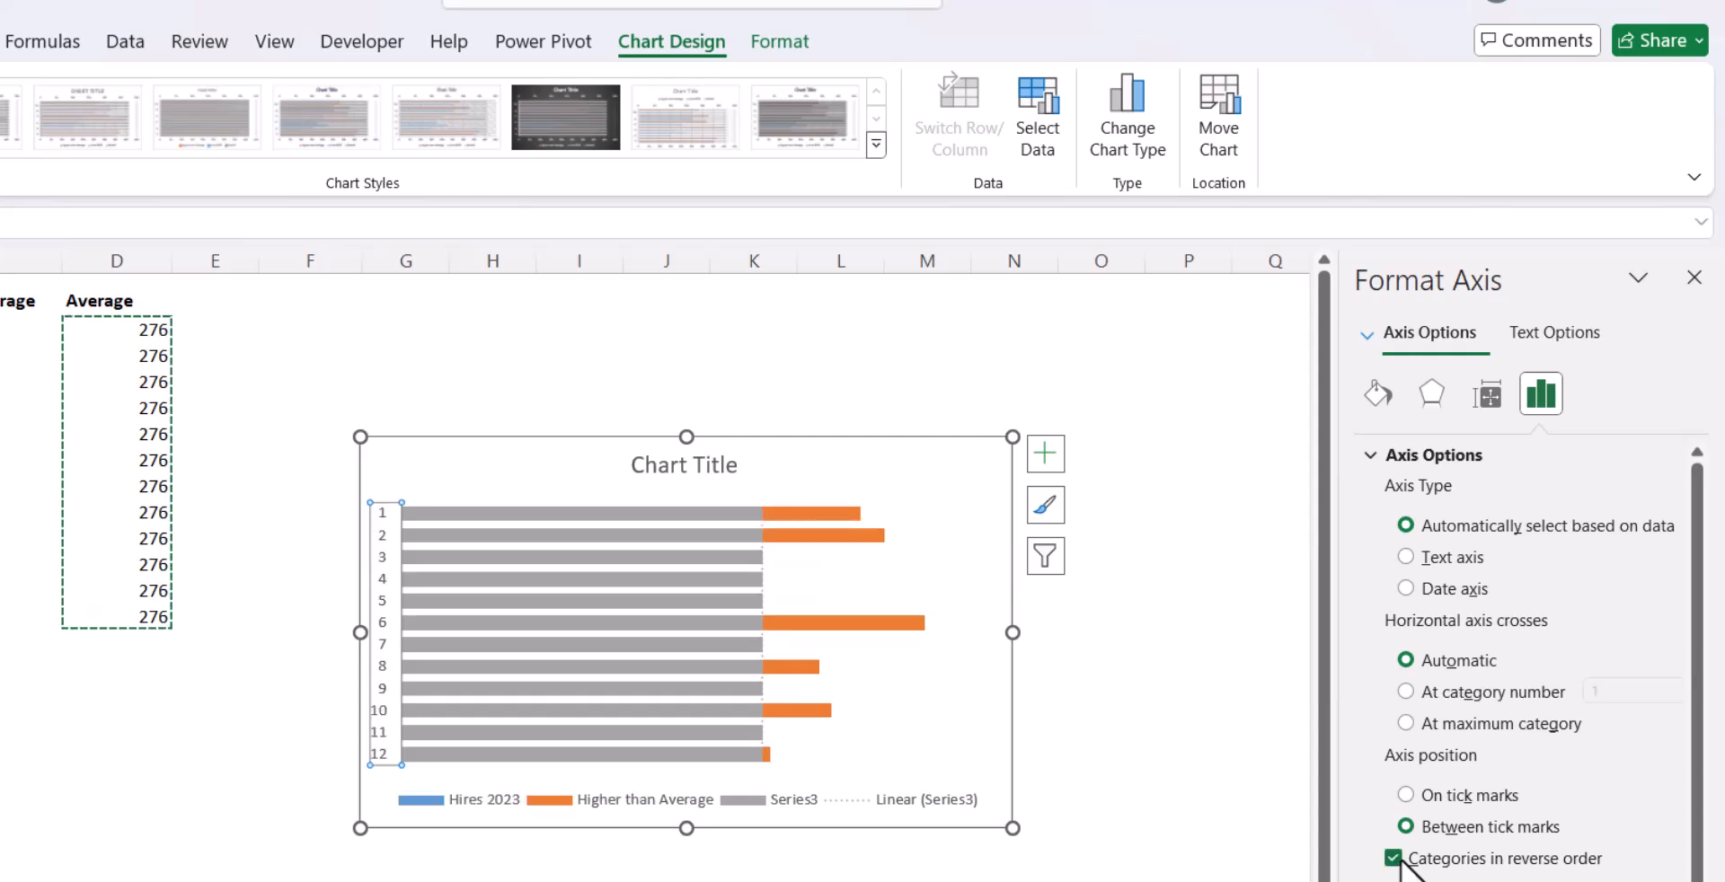
click(1182, 853)
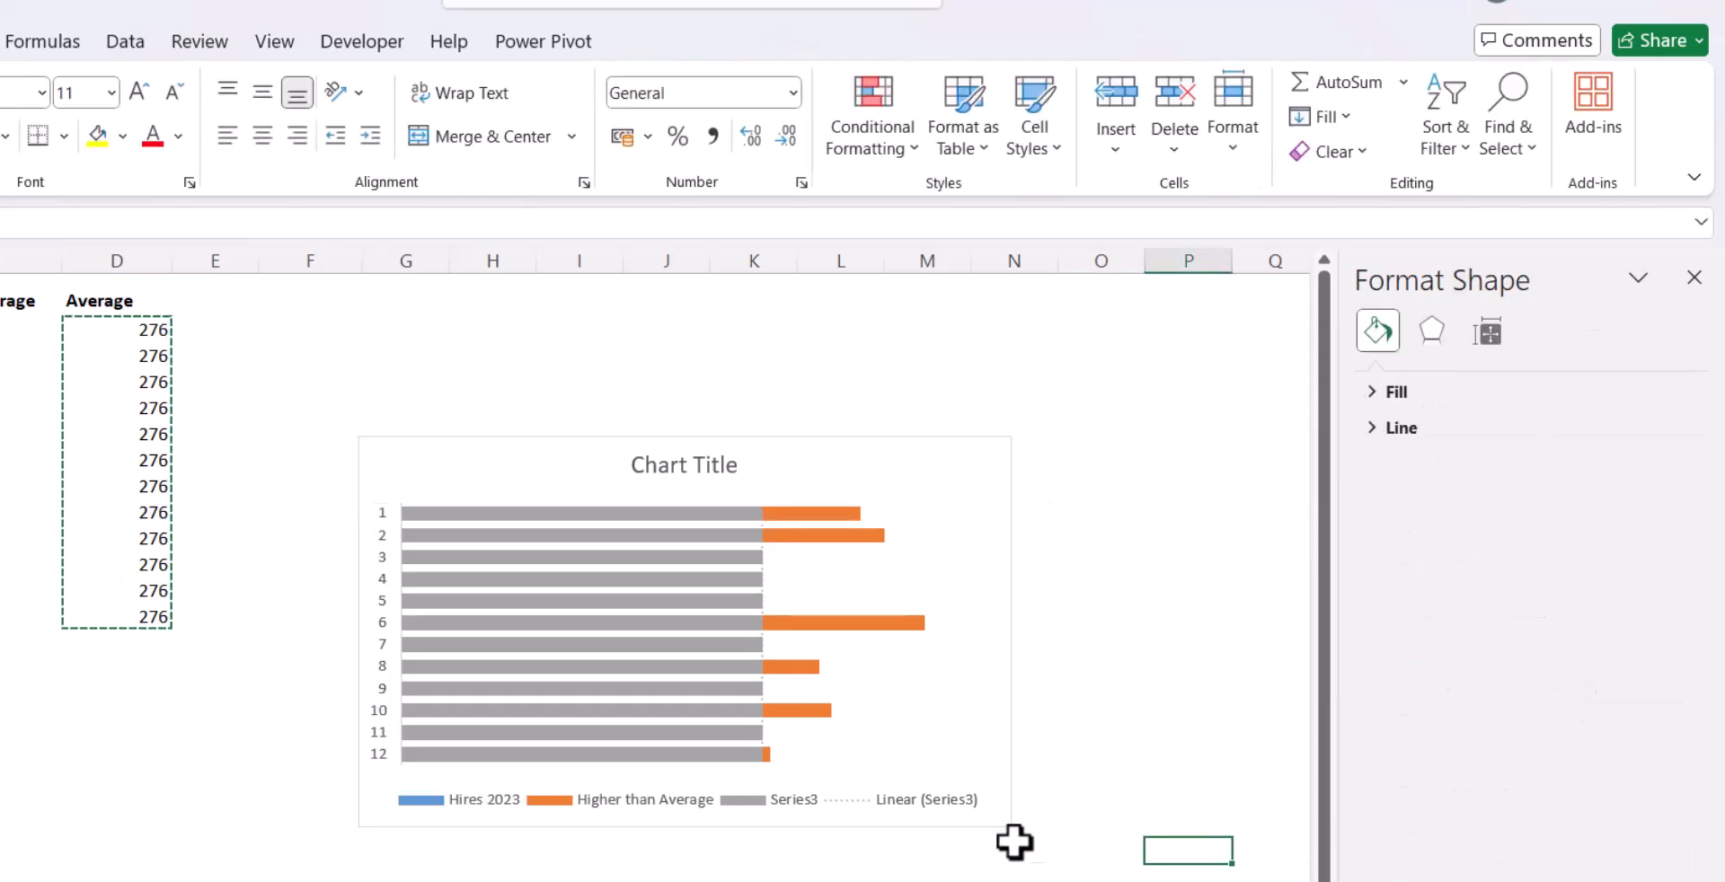
- Extend the Series 3 trendline with a forward forecast of 12 periods
click(754, 699)
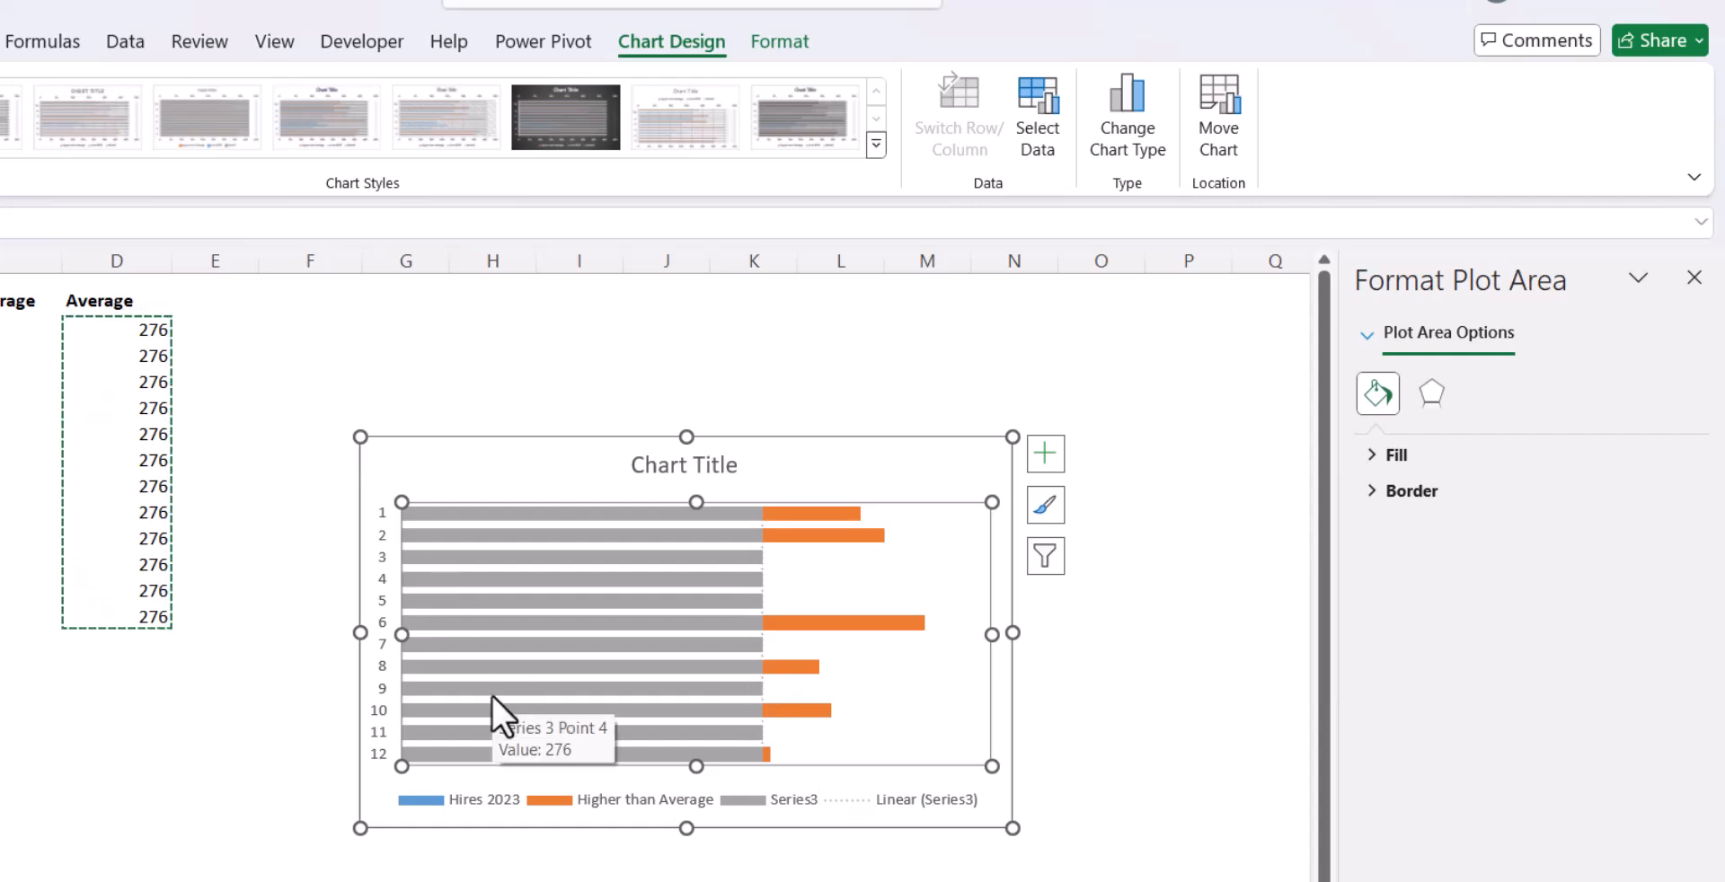
click(726, 550)
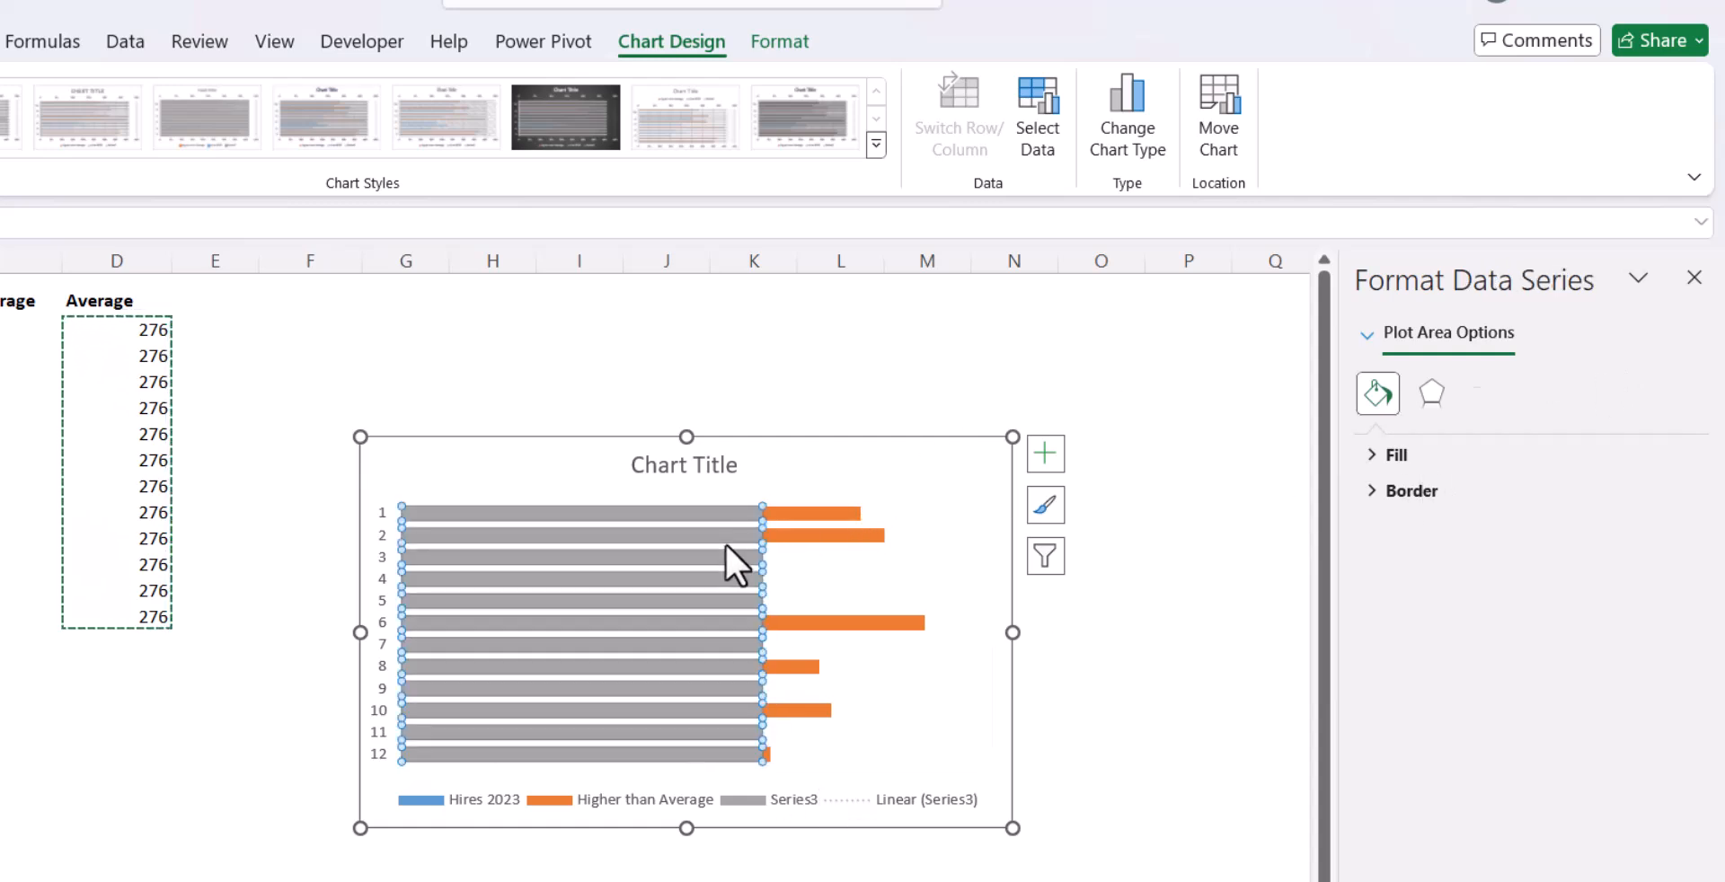
click(1366, 334)
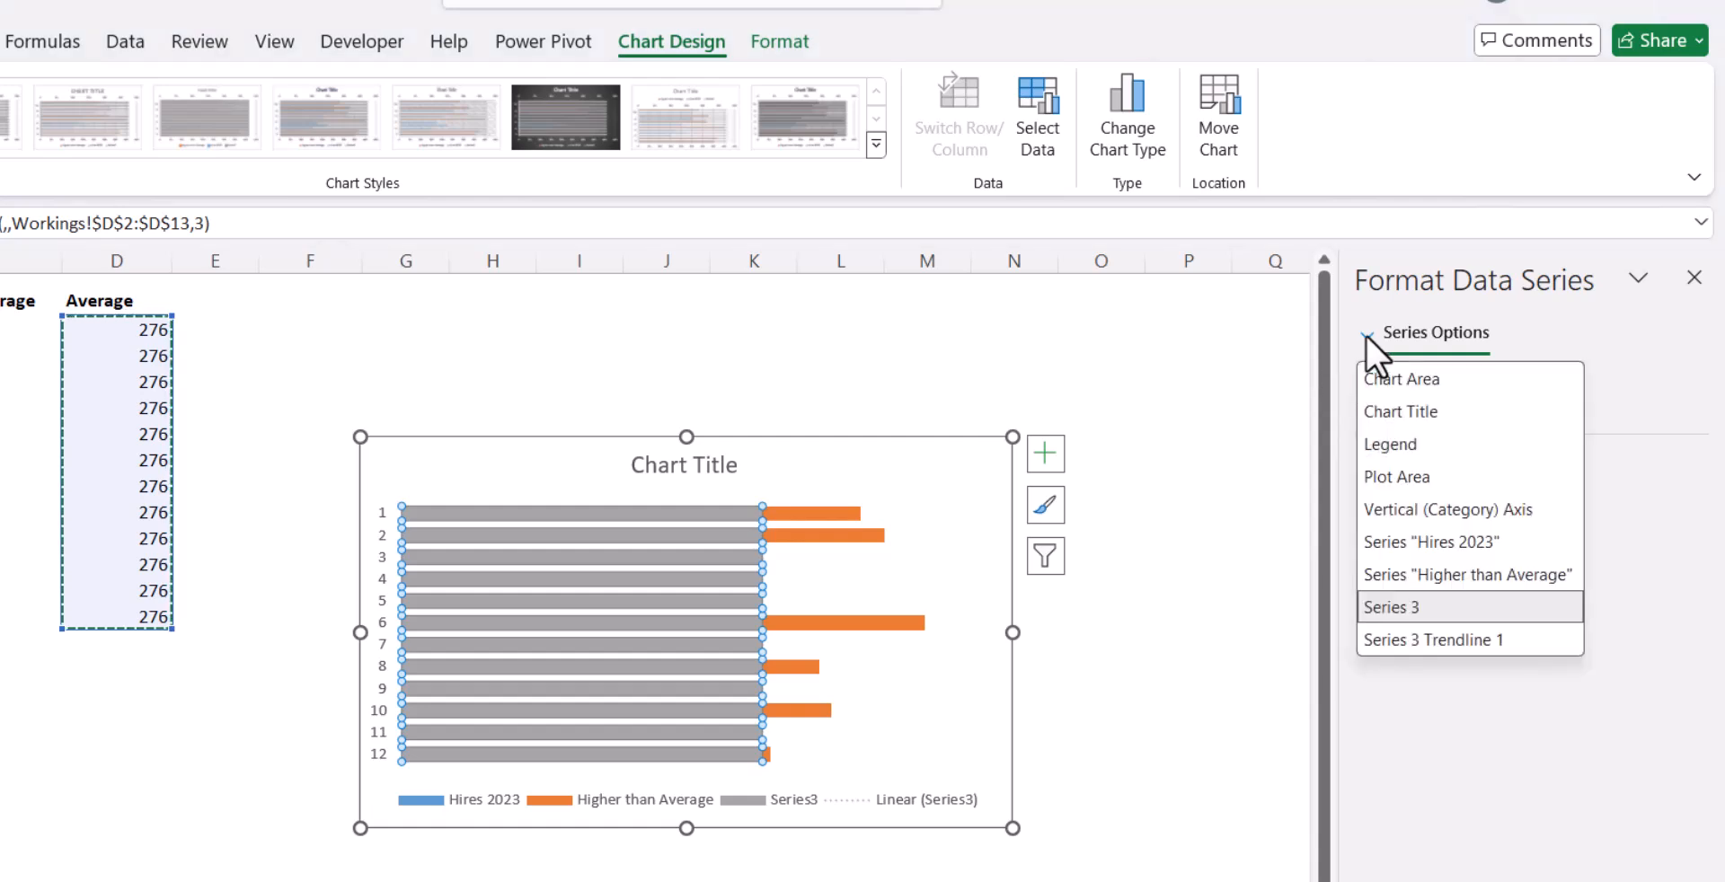
click(1436, 638)
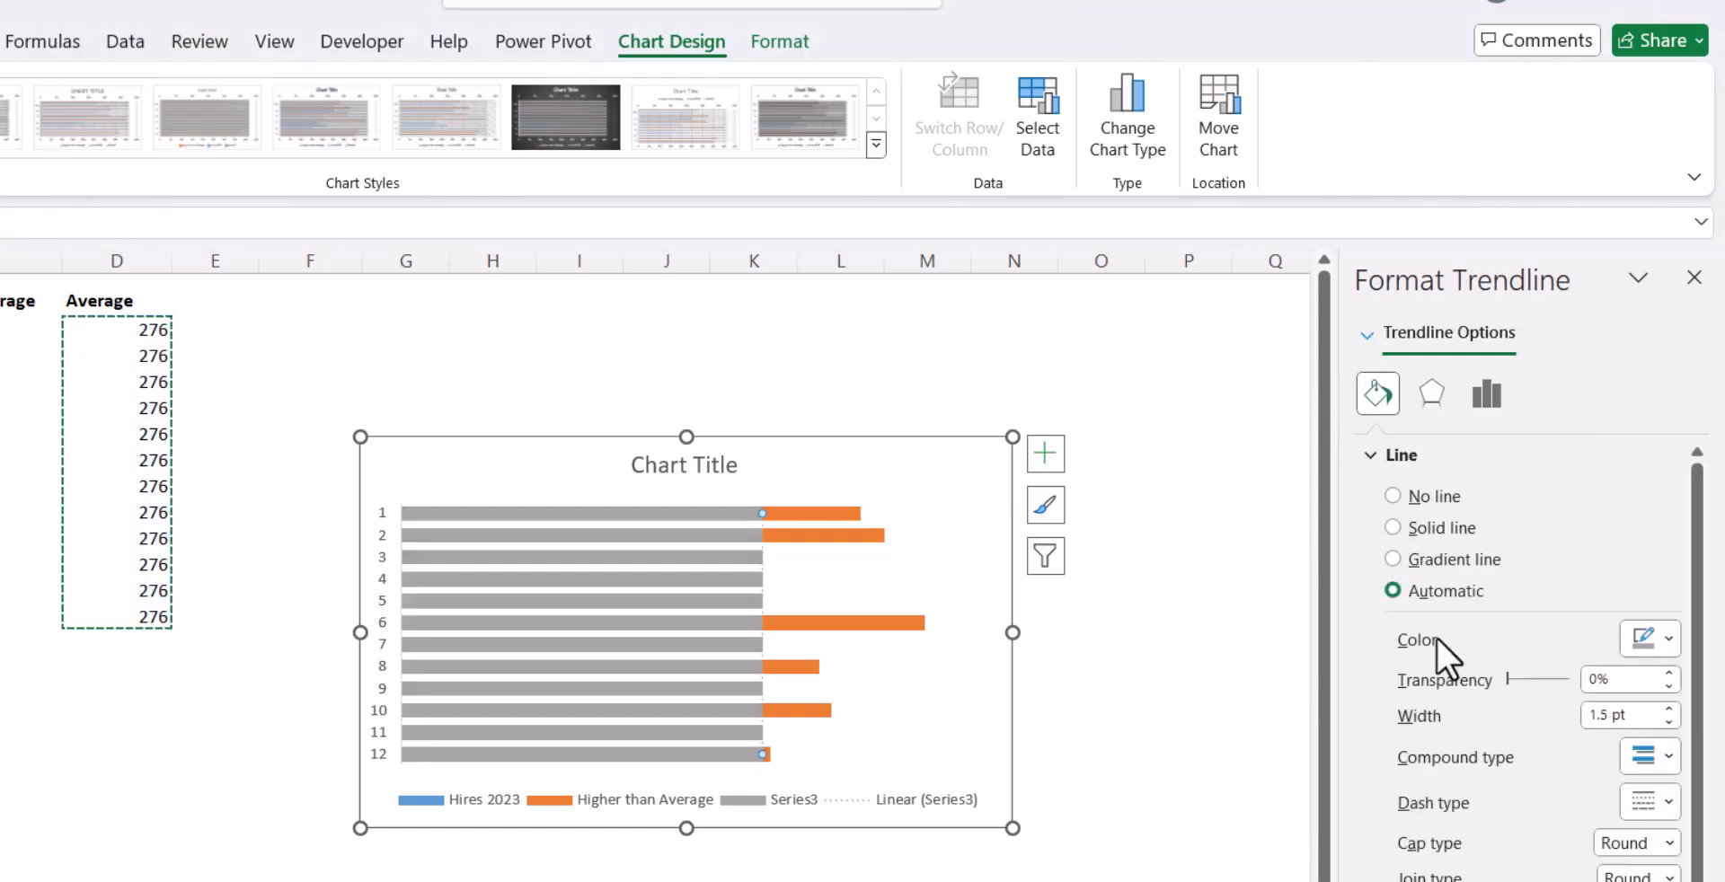
click(1479, 406)
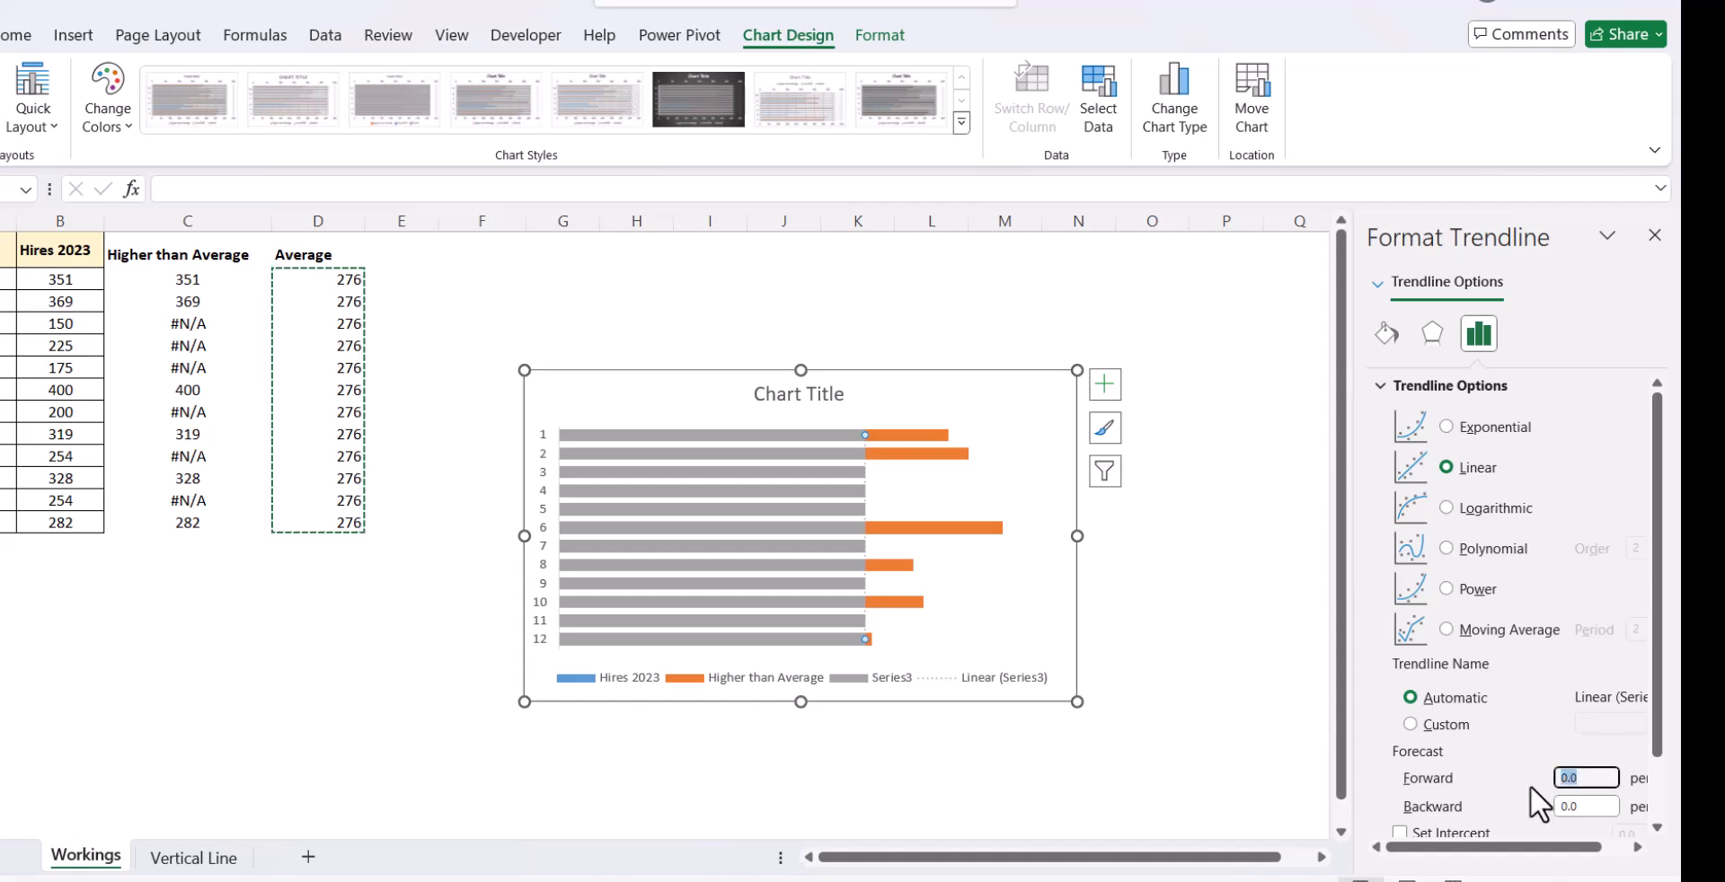
key(Return)
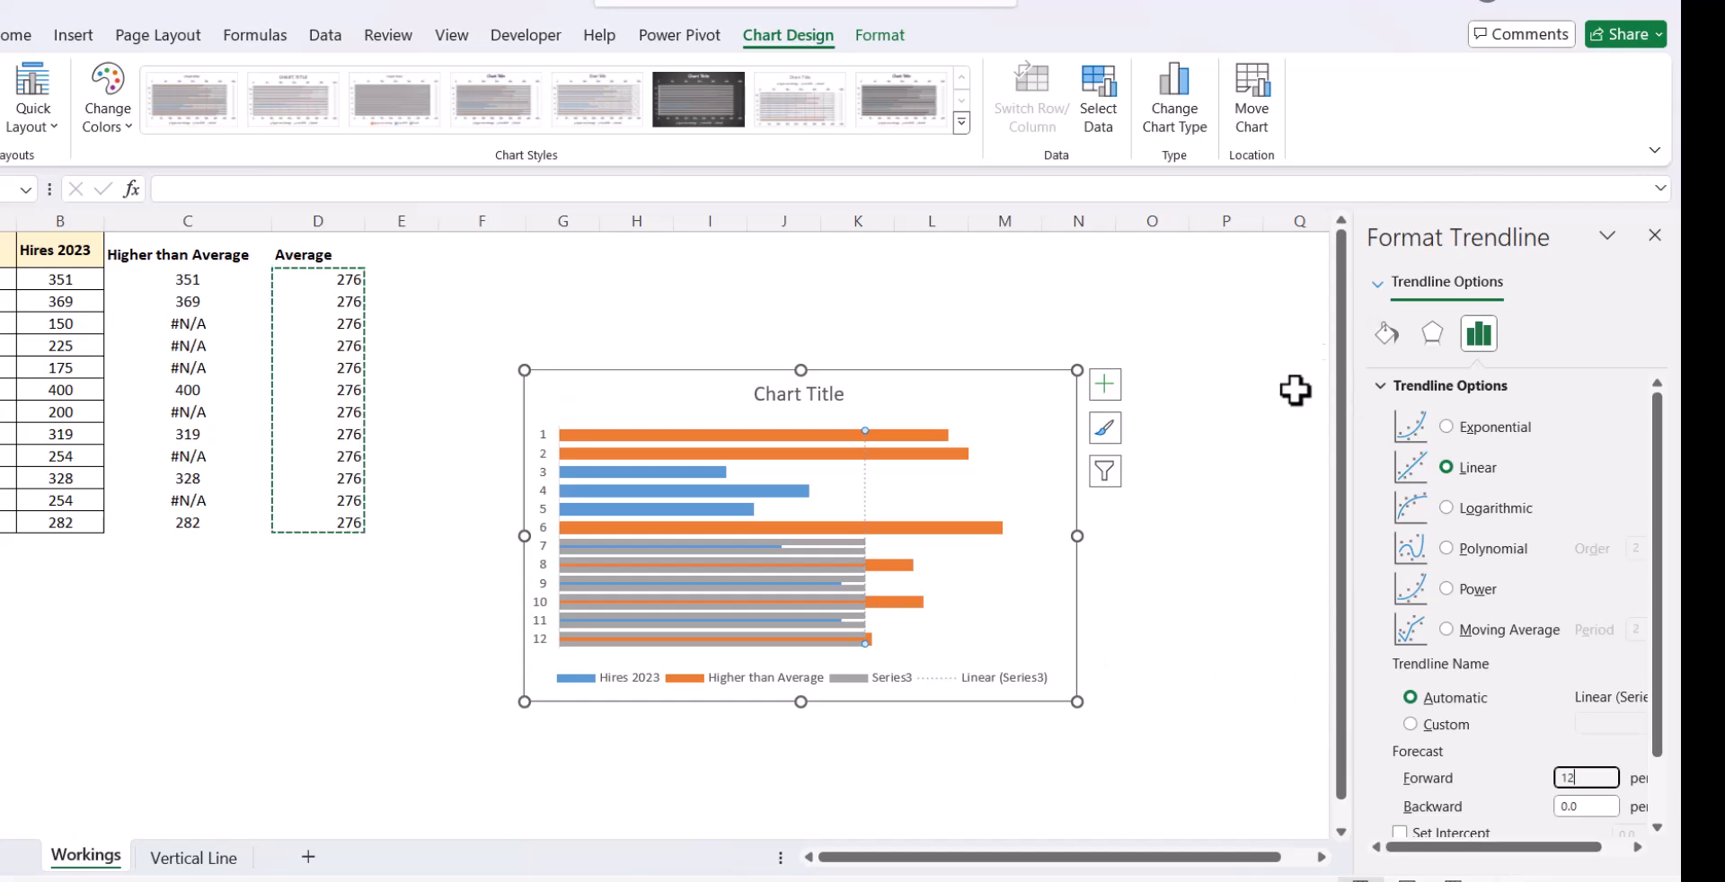
- Format Series 3 with no fill and no border line so only its trendline shows
click(1383, 282)
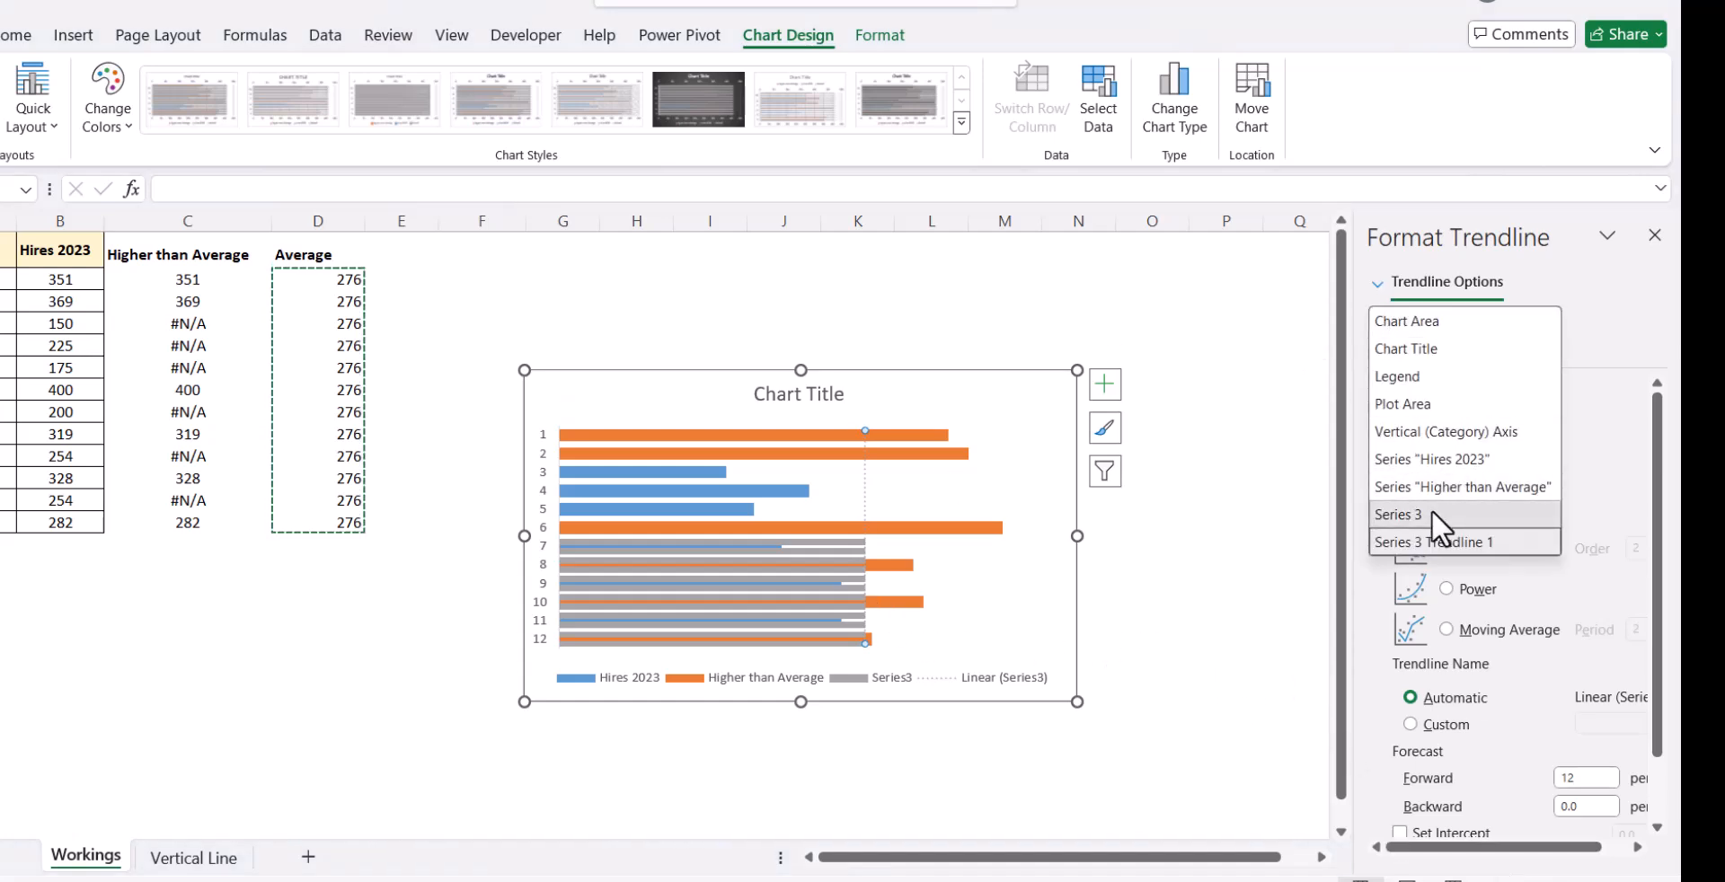
click(1431, 513)
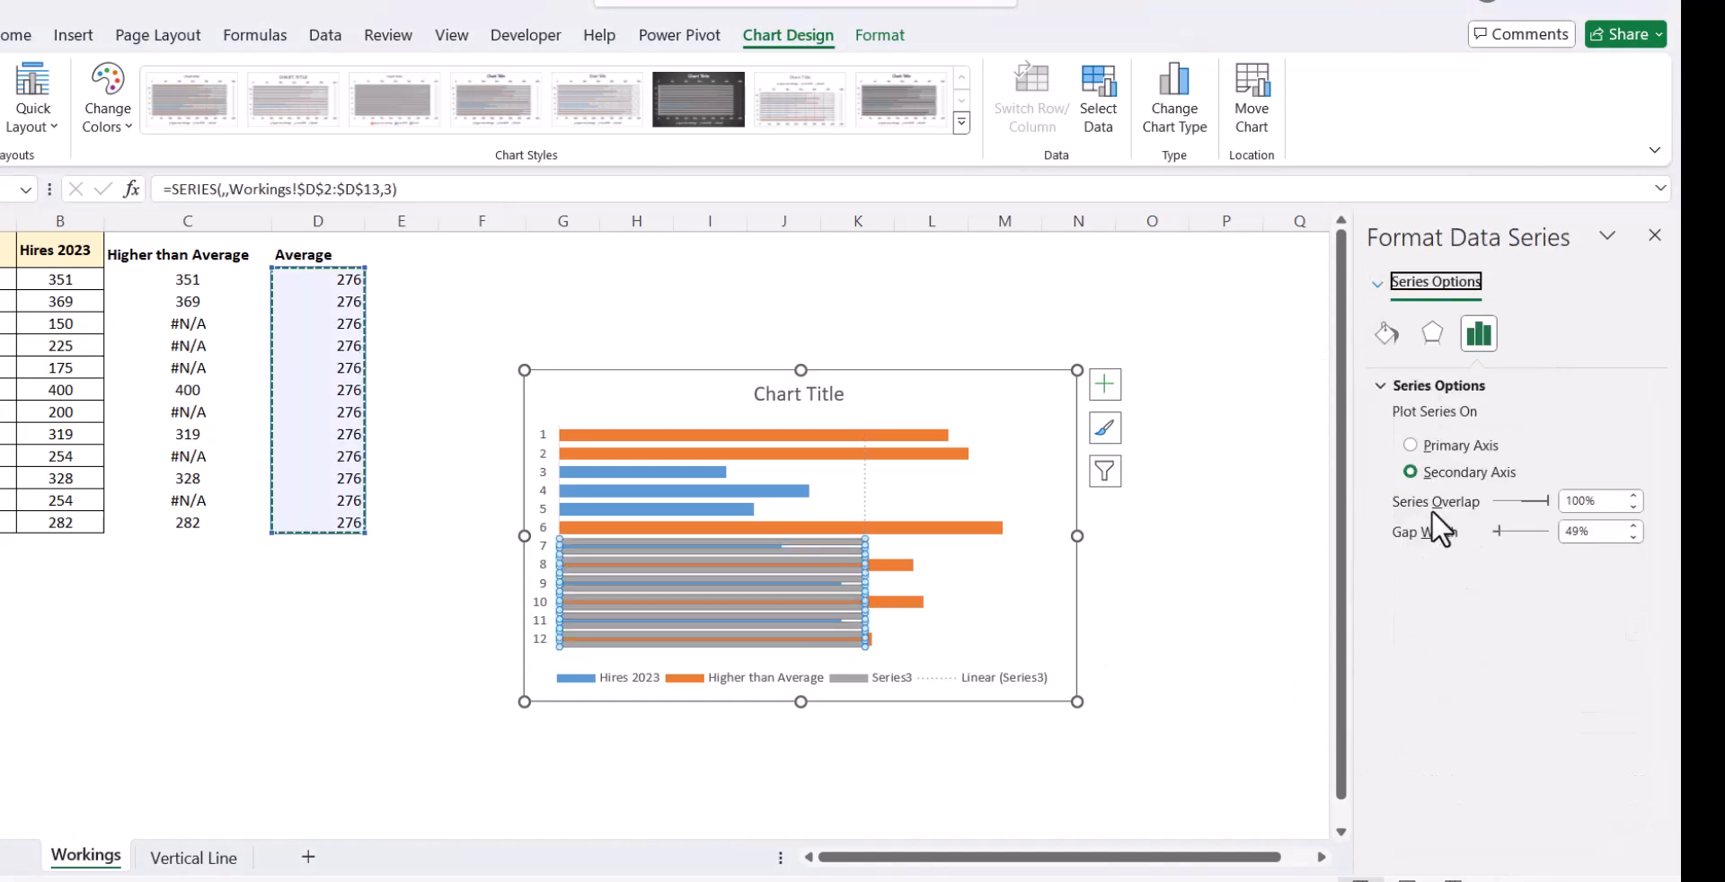
click(1386, 334)
click(1384, 385)
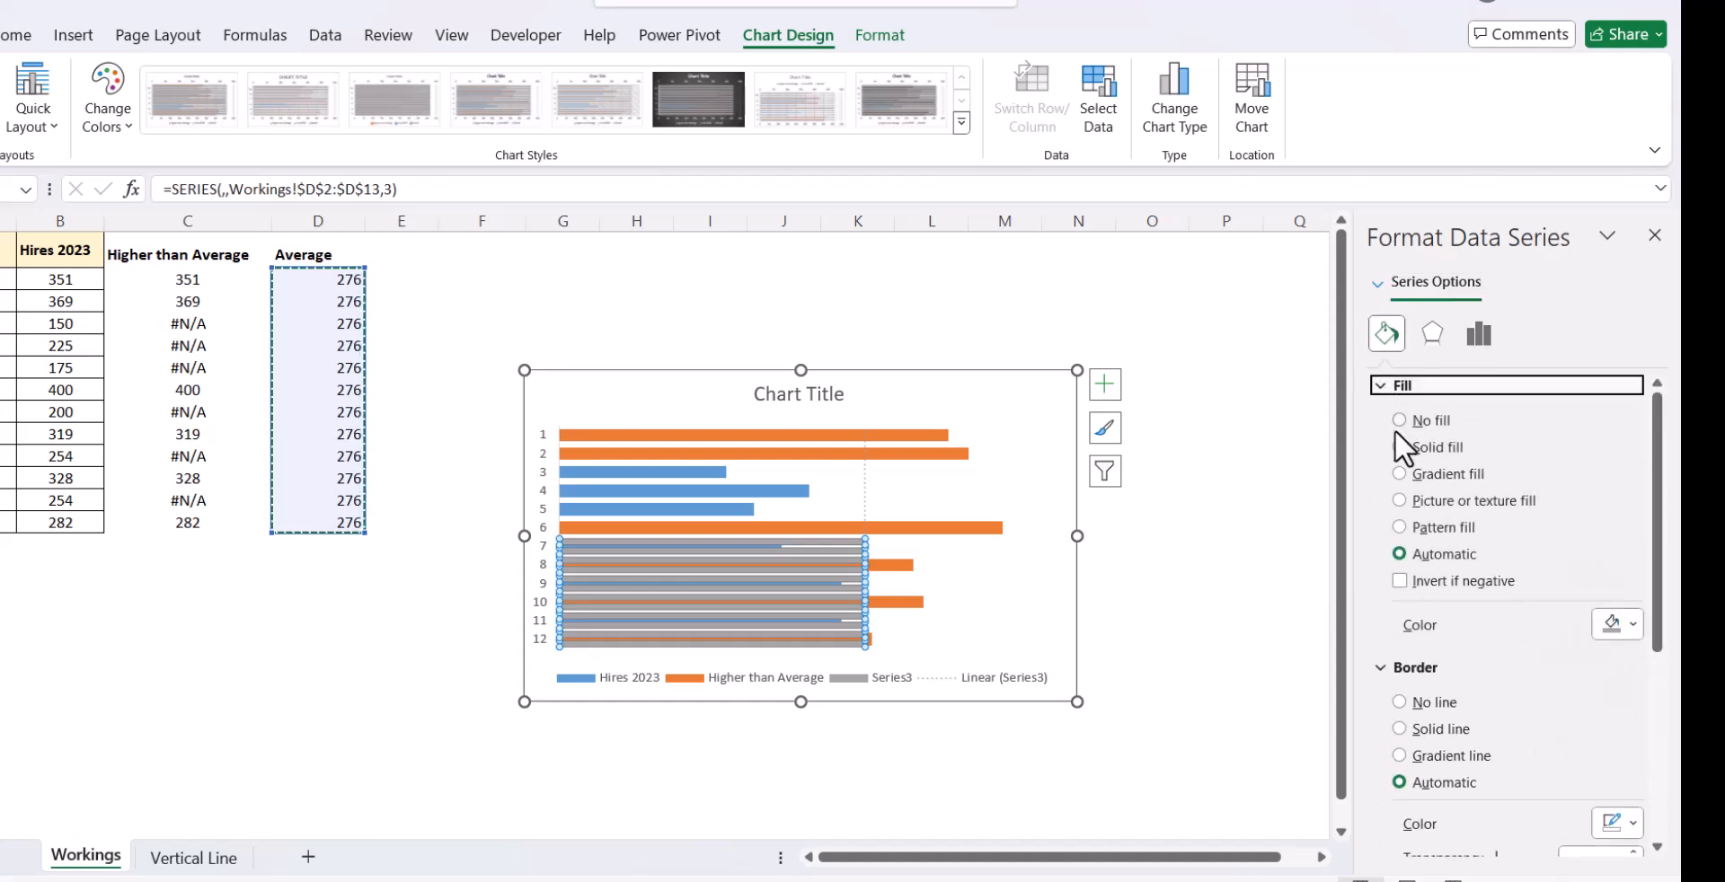
click(1398, 421)
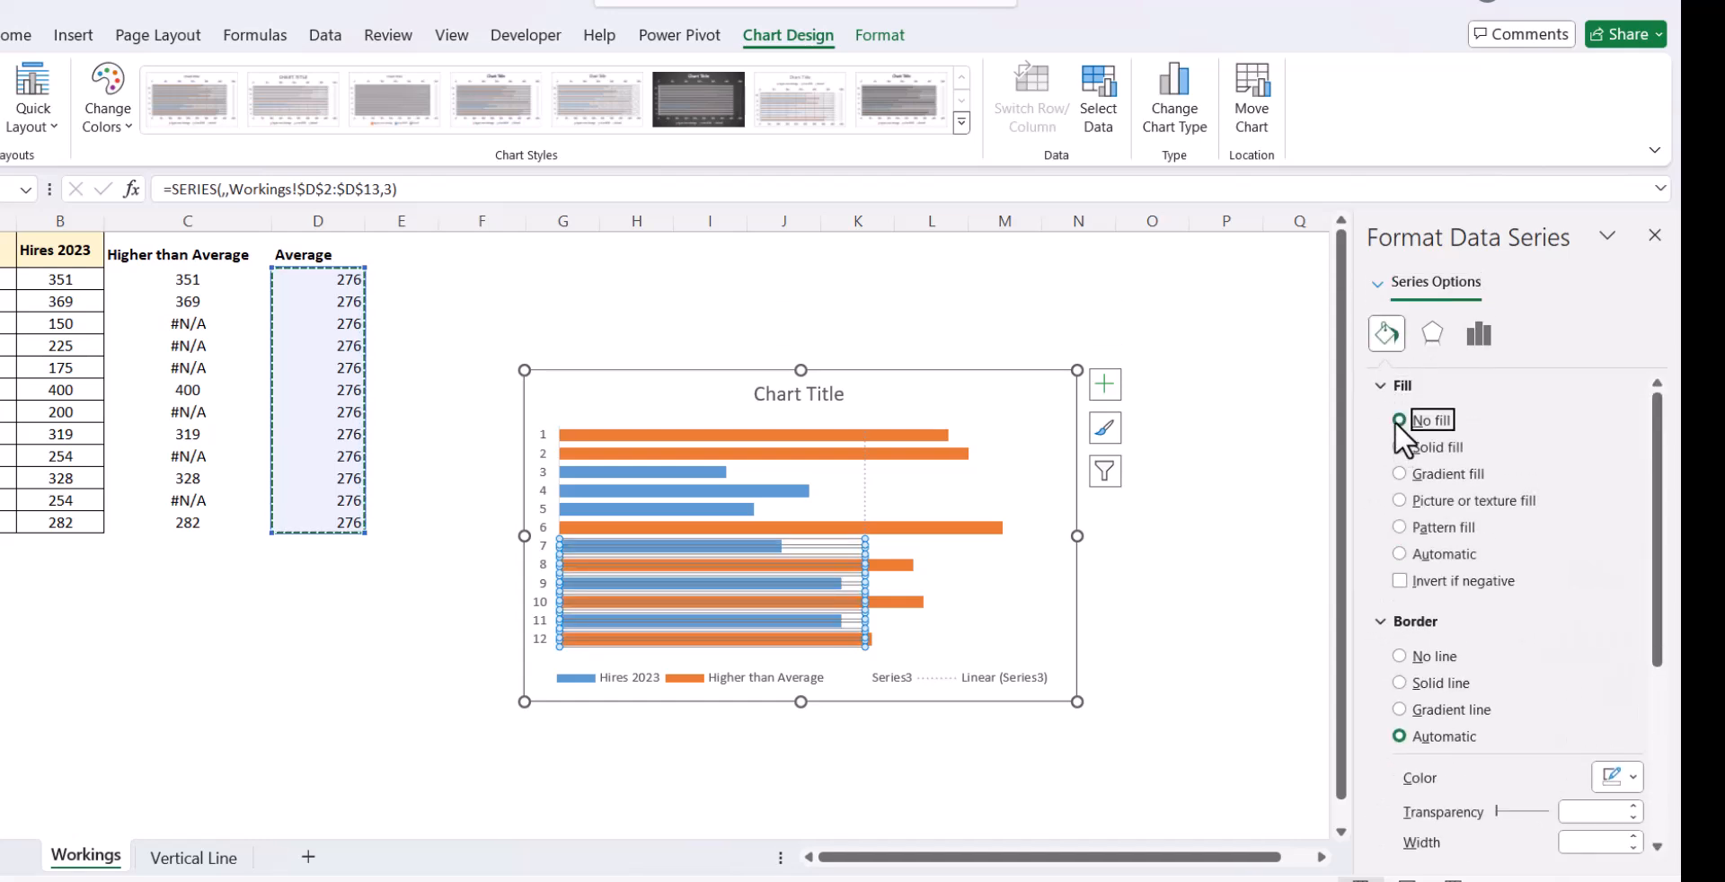
click(1398, 655)
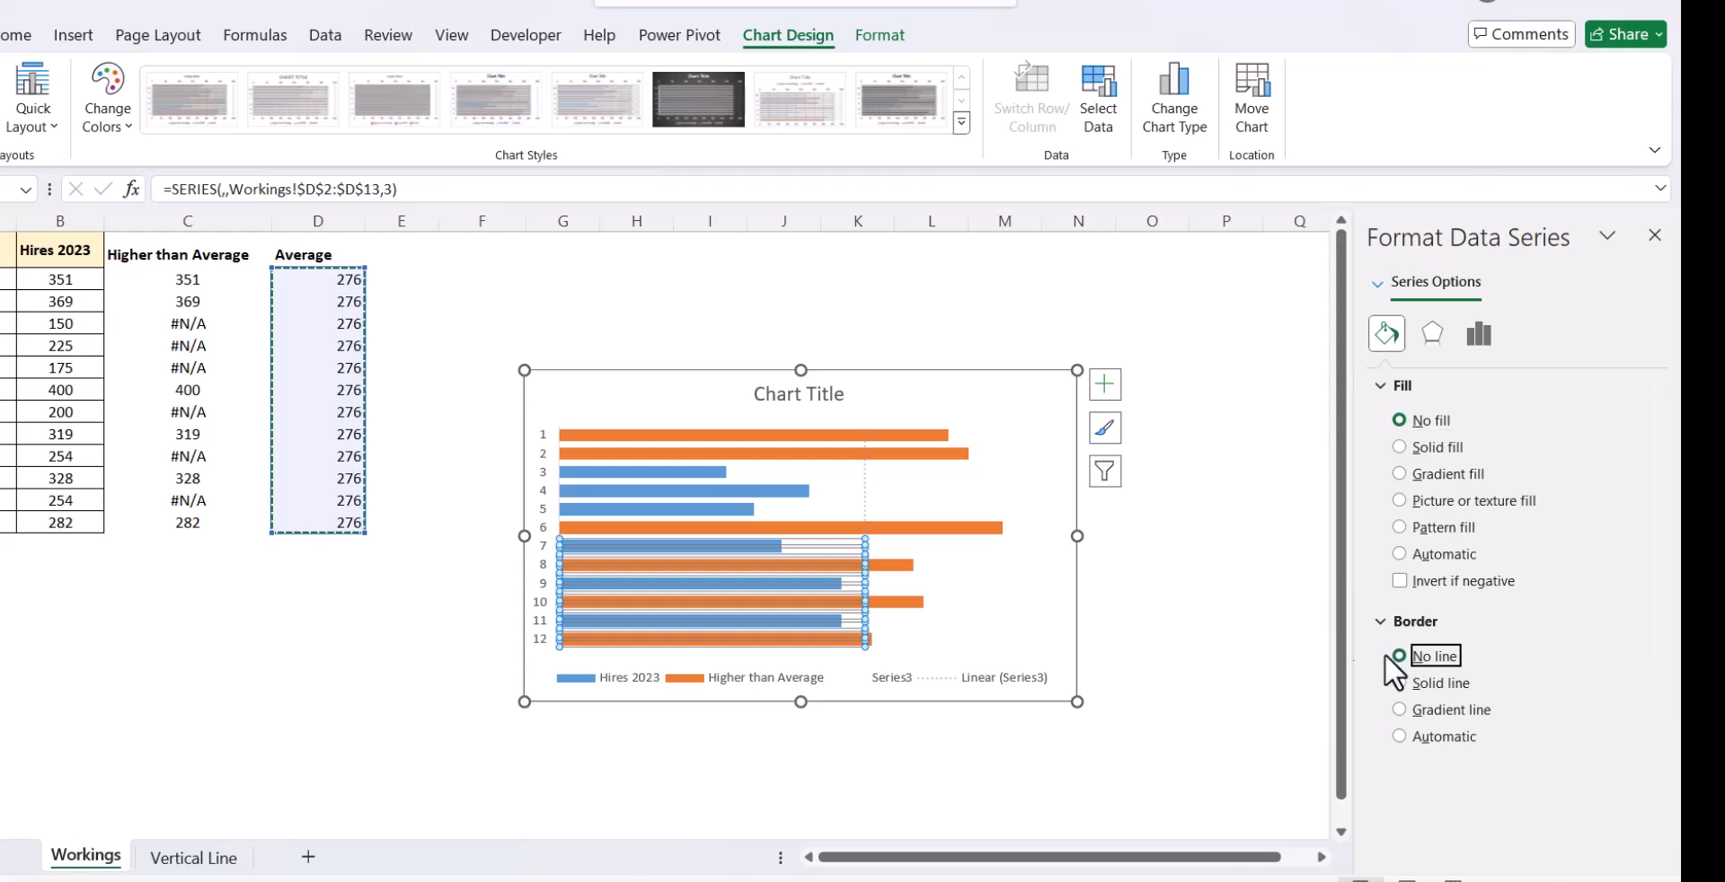
click(1211, 680)
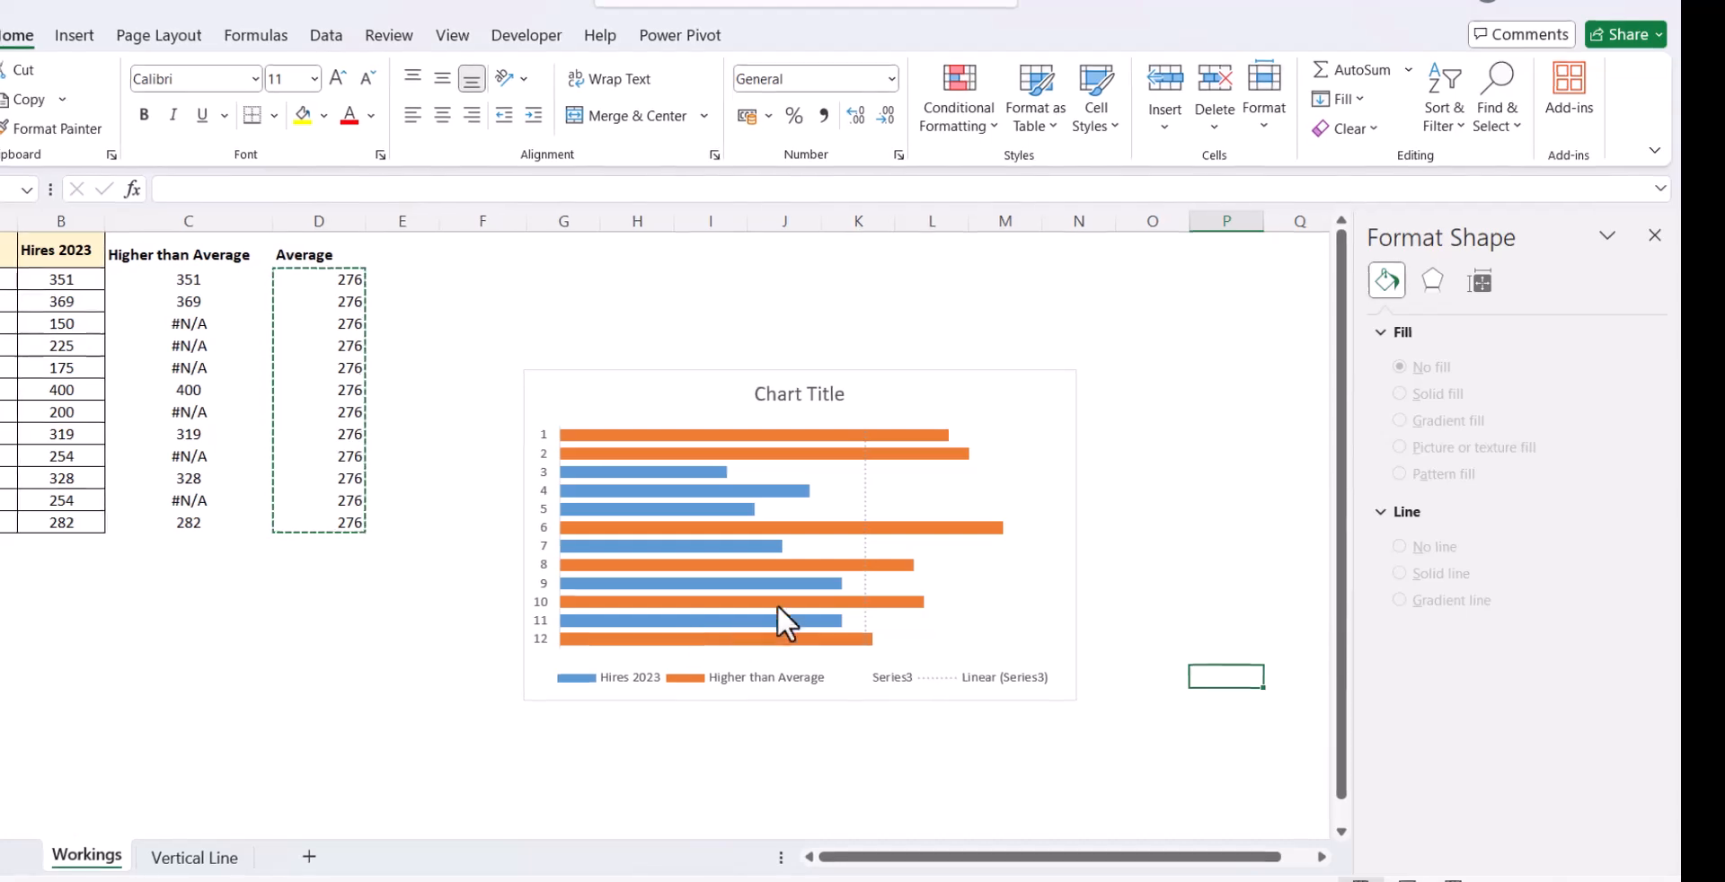
- Format the vertical average trendline as a black line with a width of 2.5 pt
click(865, 509)
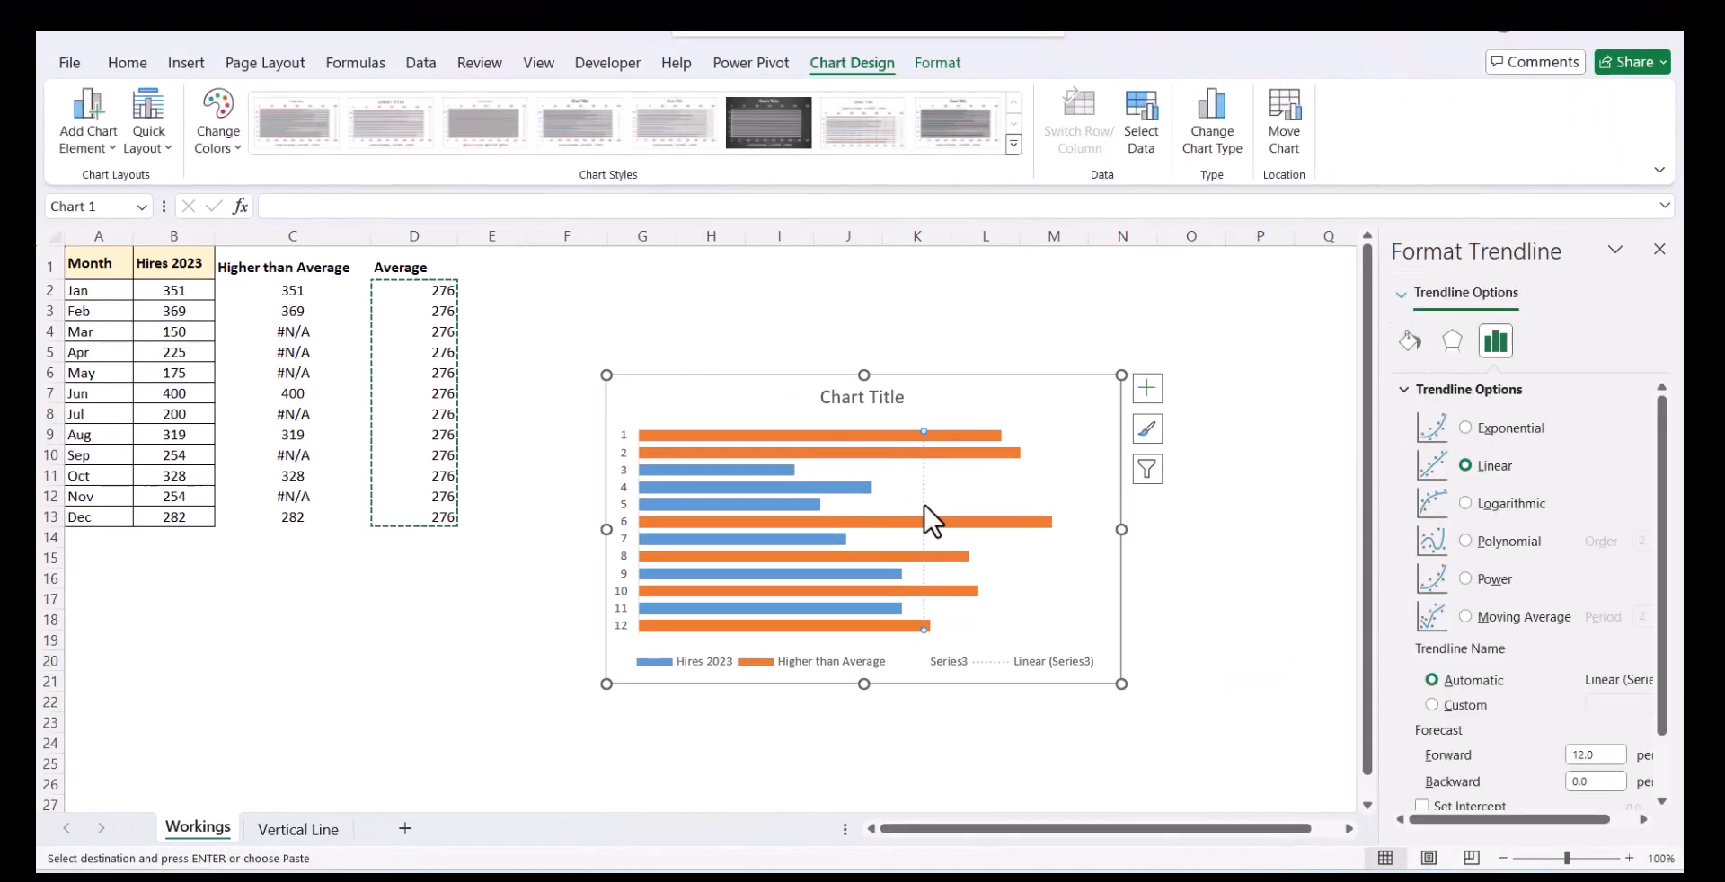
click(1409, 340)
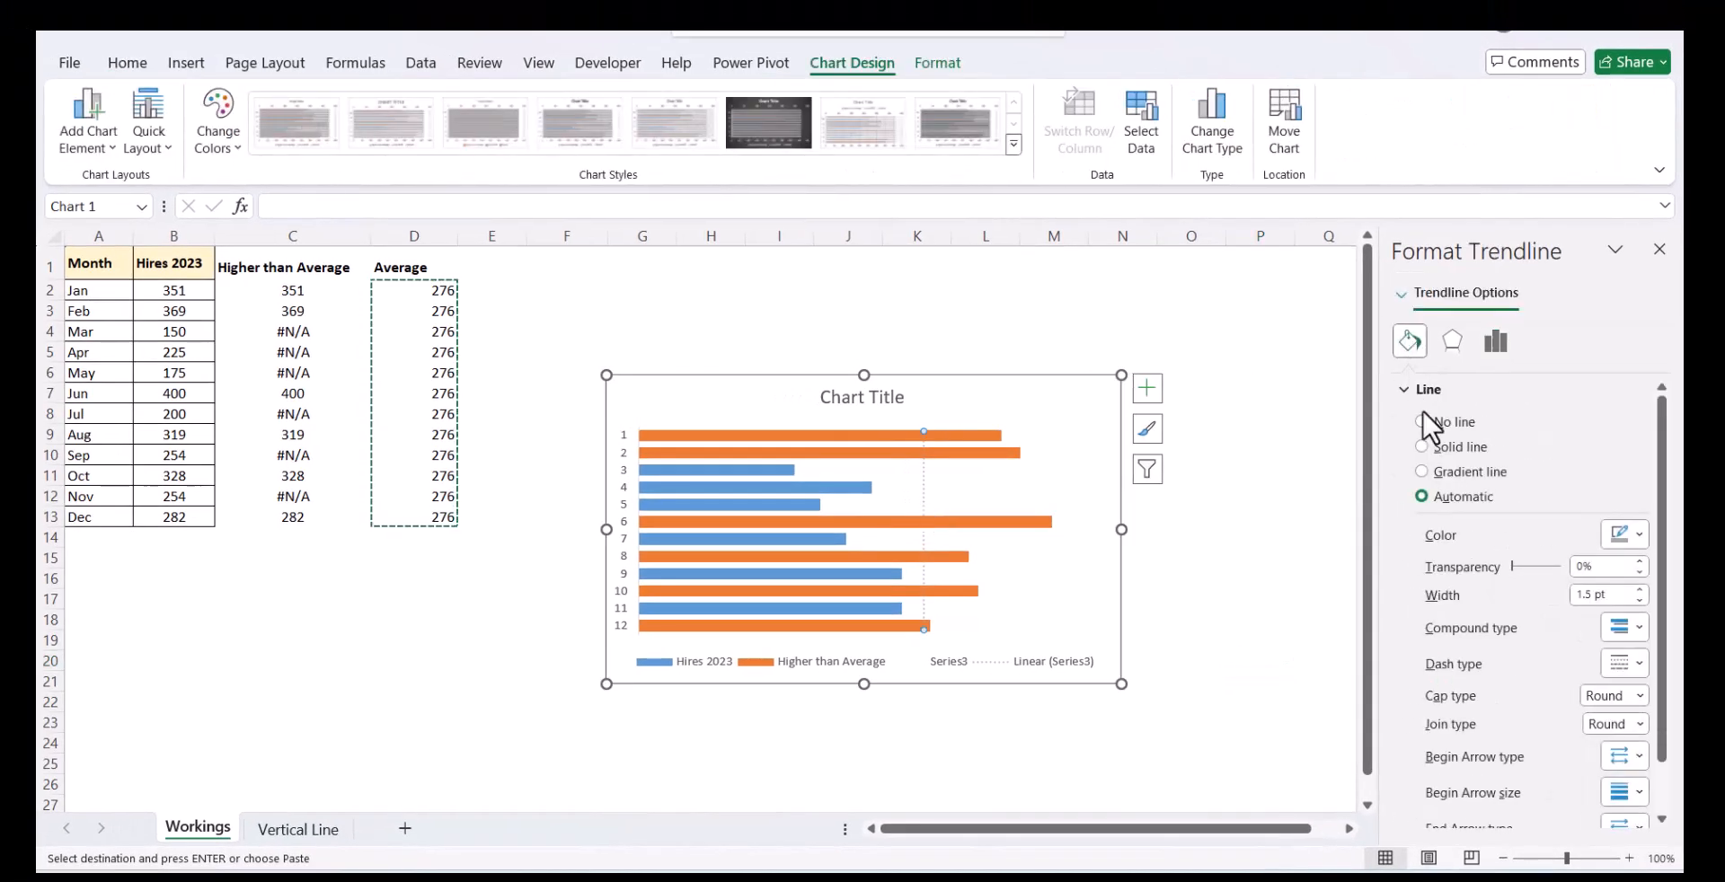
click(1637, 536)
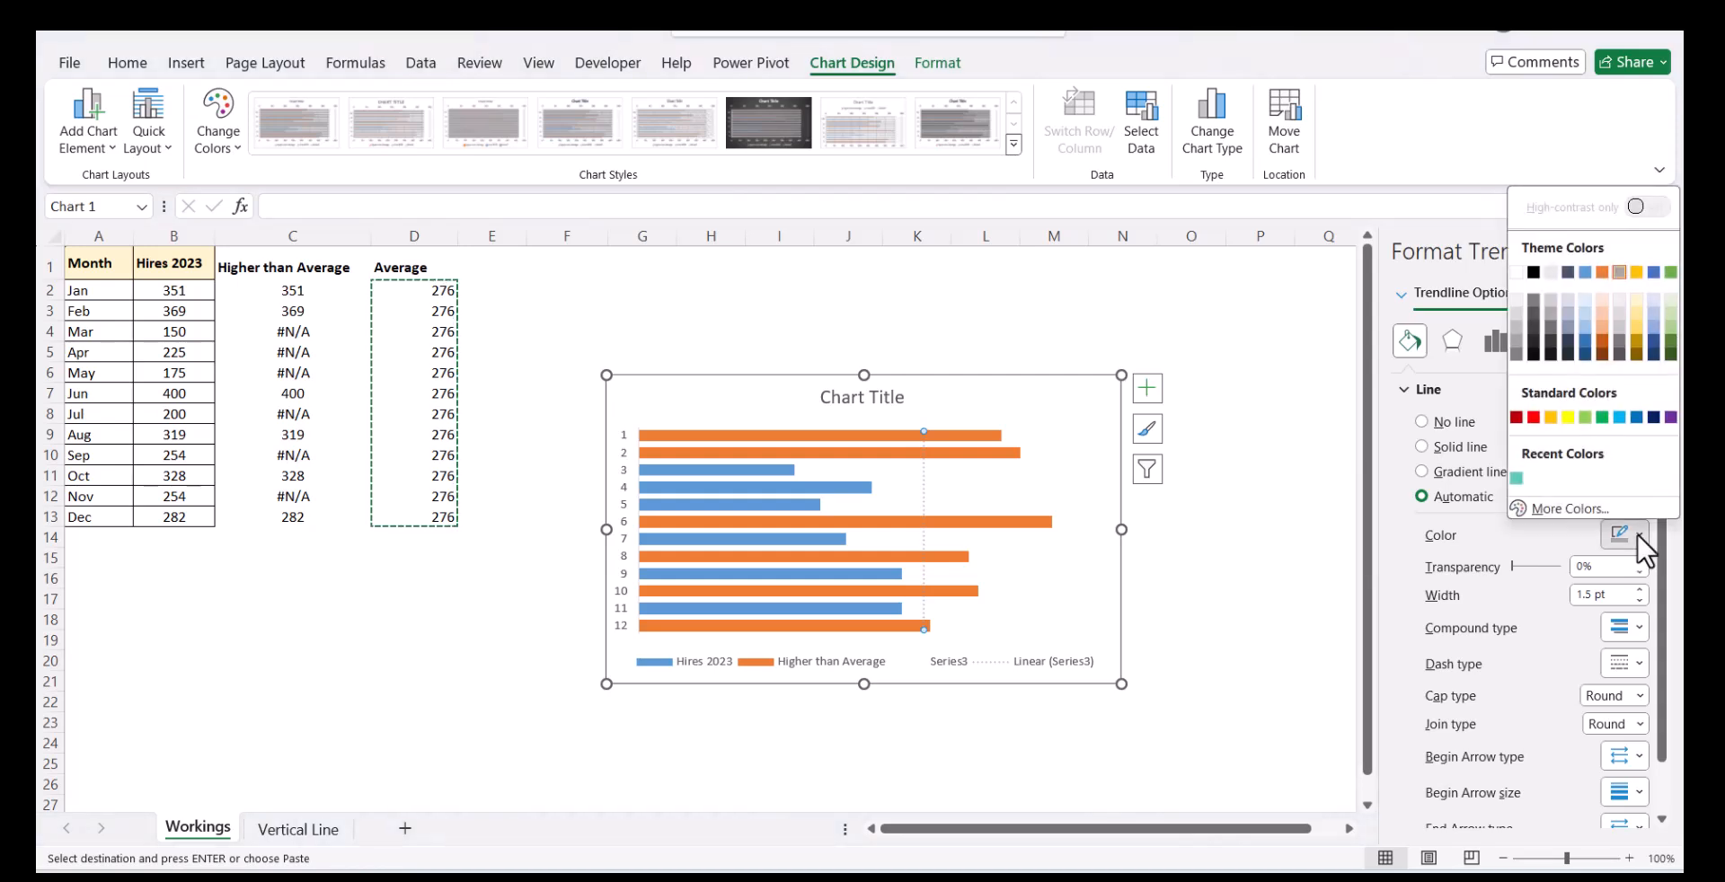
click(1531, 273)
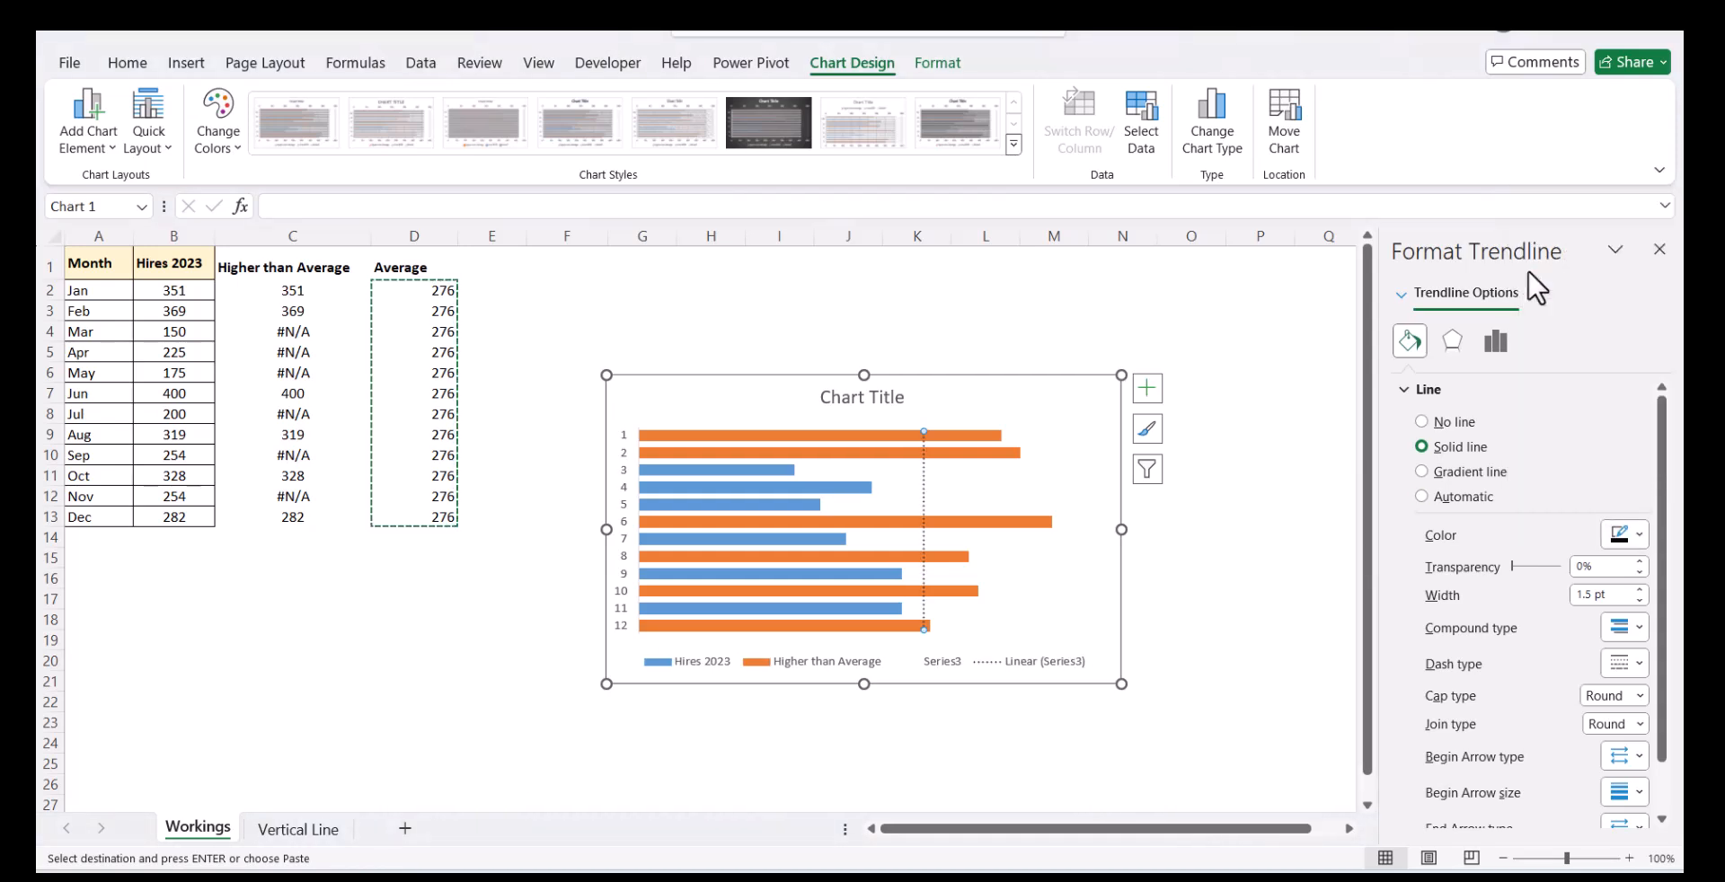
click(1639, 588)
click(1639, 588)
click(1639, 589)
click(1639, 588)
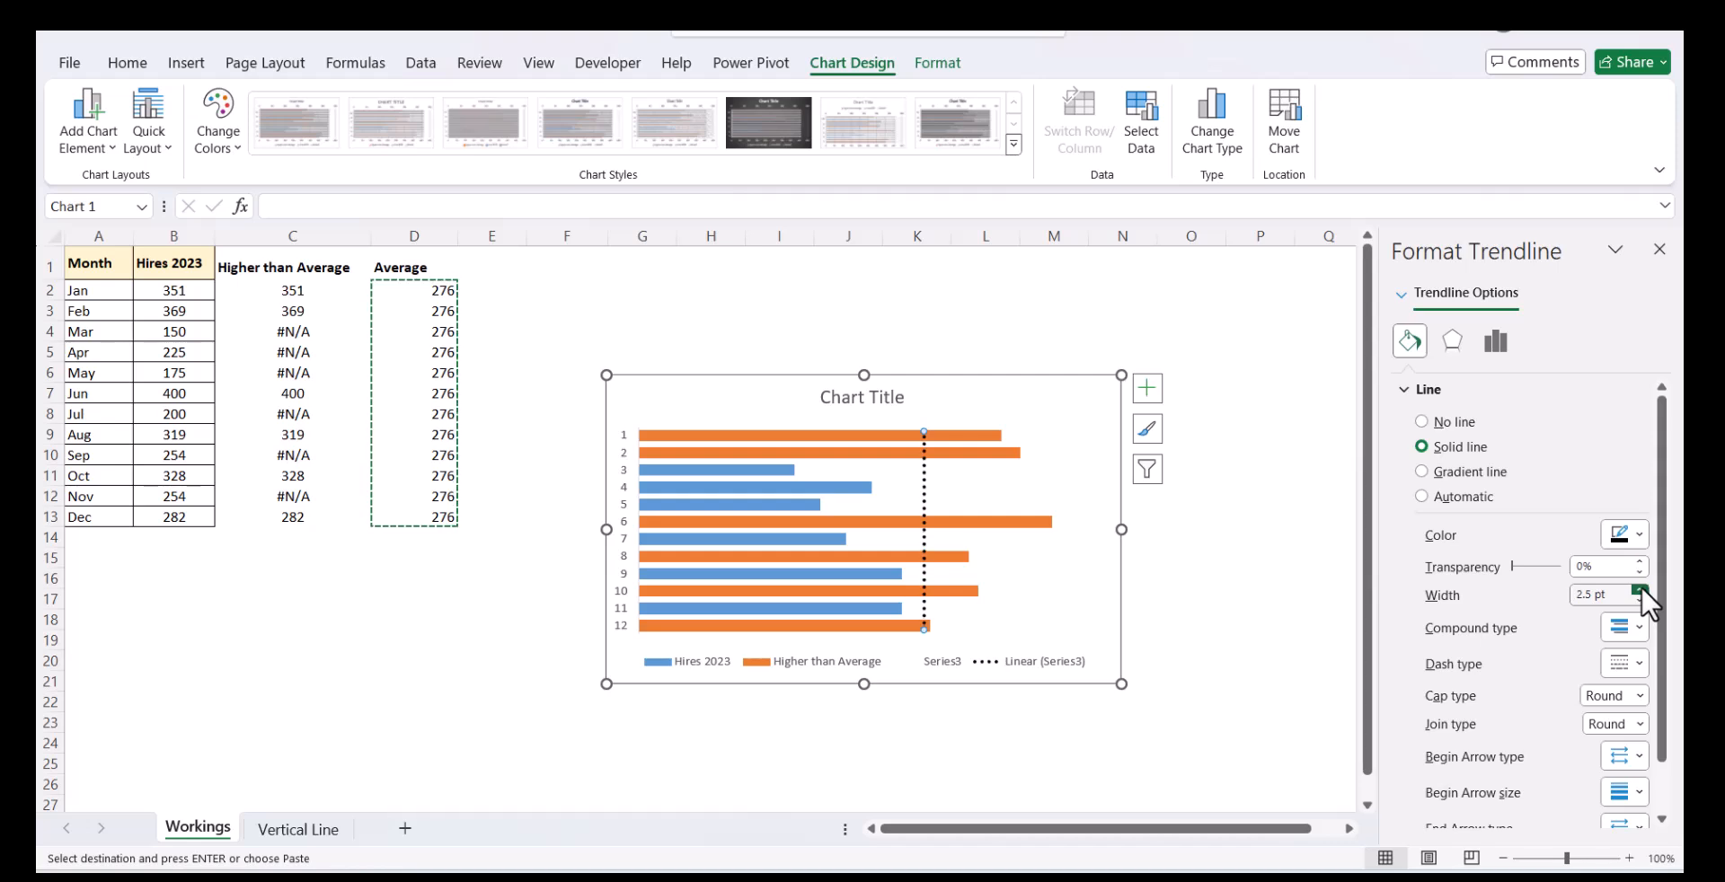
click(1211, 639)
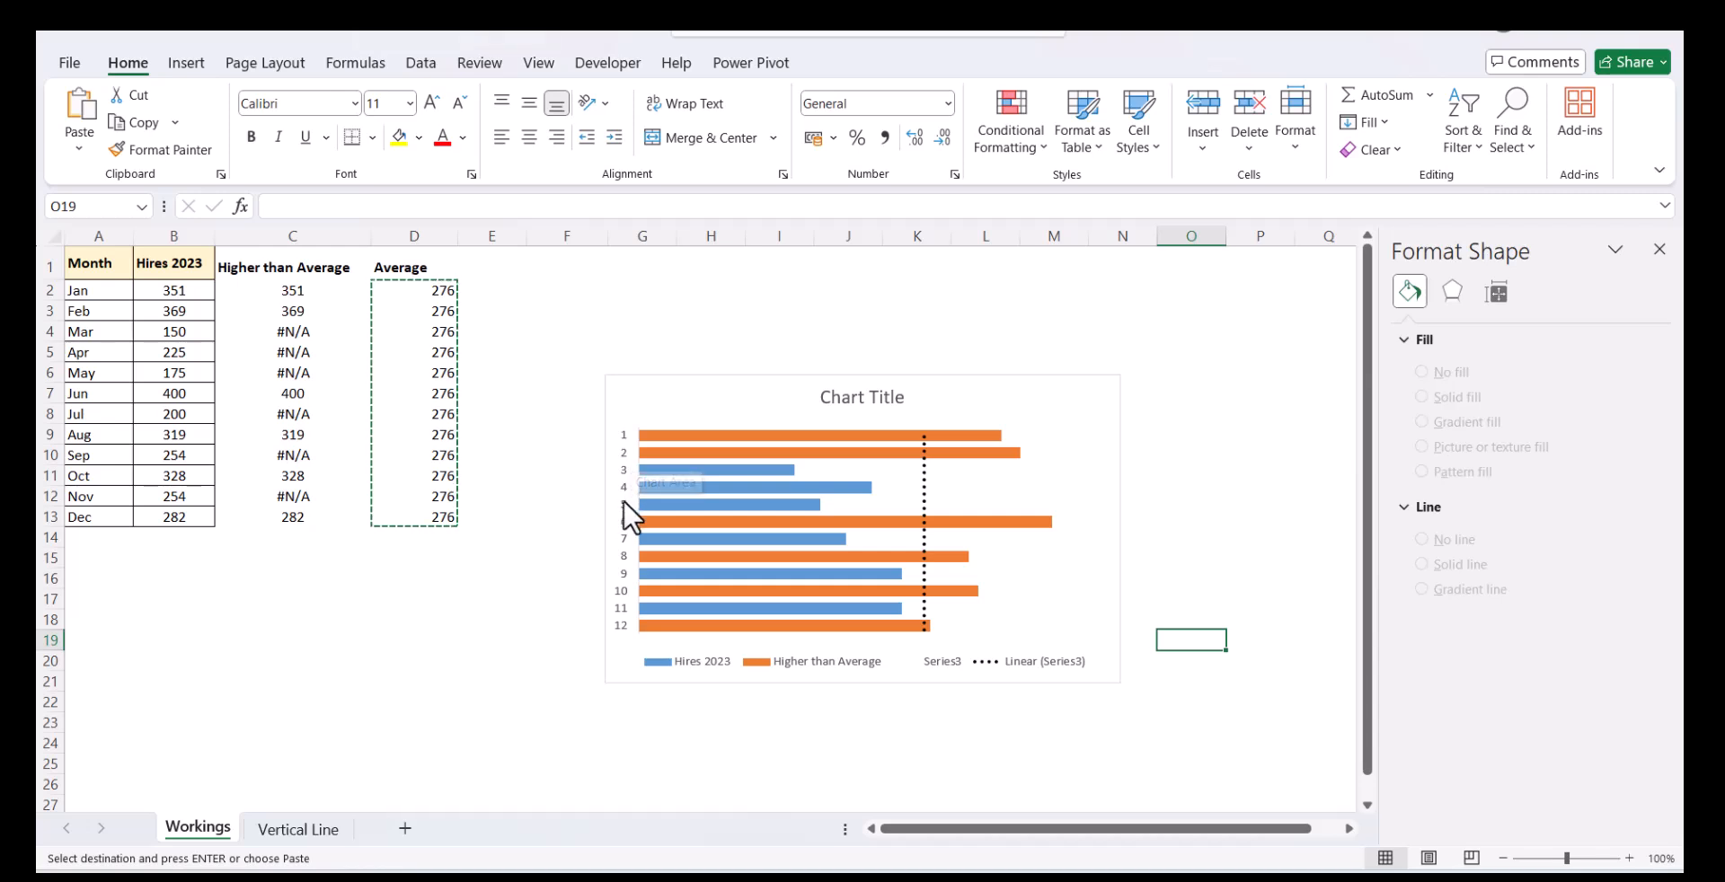
- Set the chart's category axis labels to the month names in Workings!$A$2:$A$13
click(621, 629)
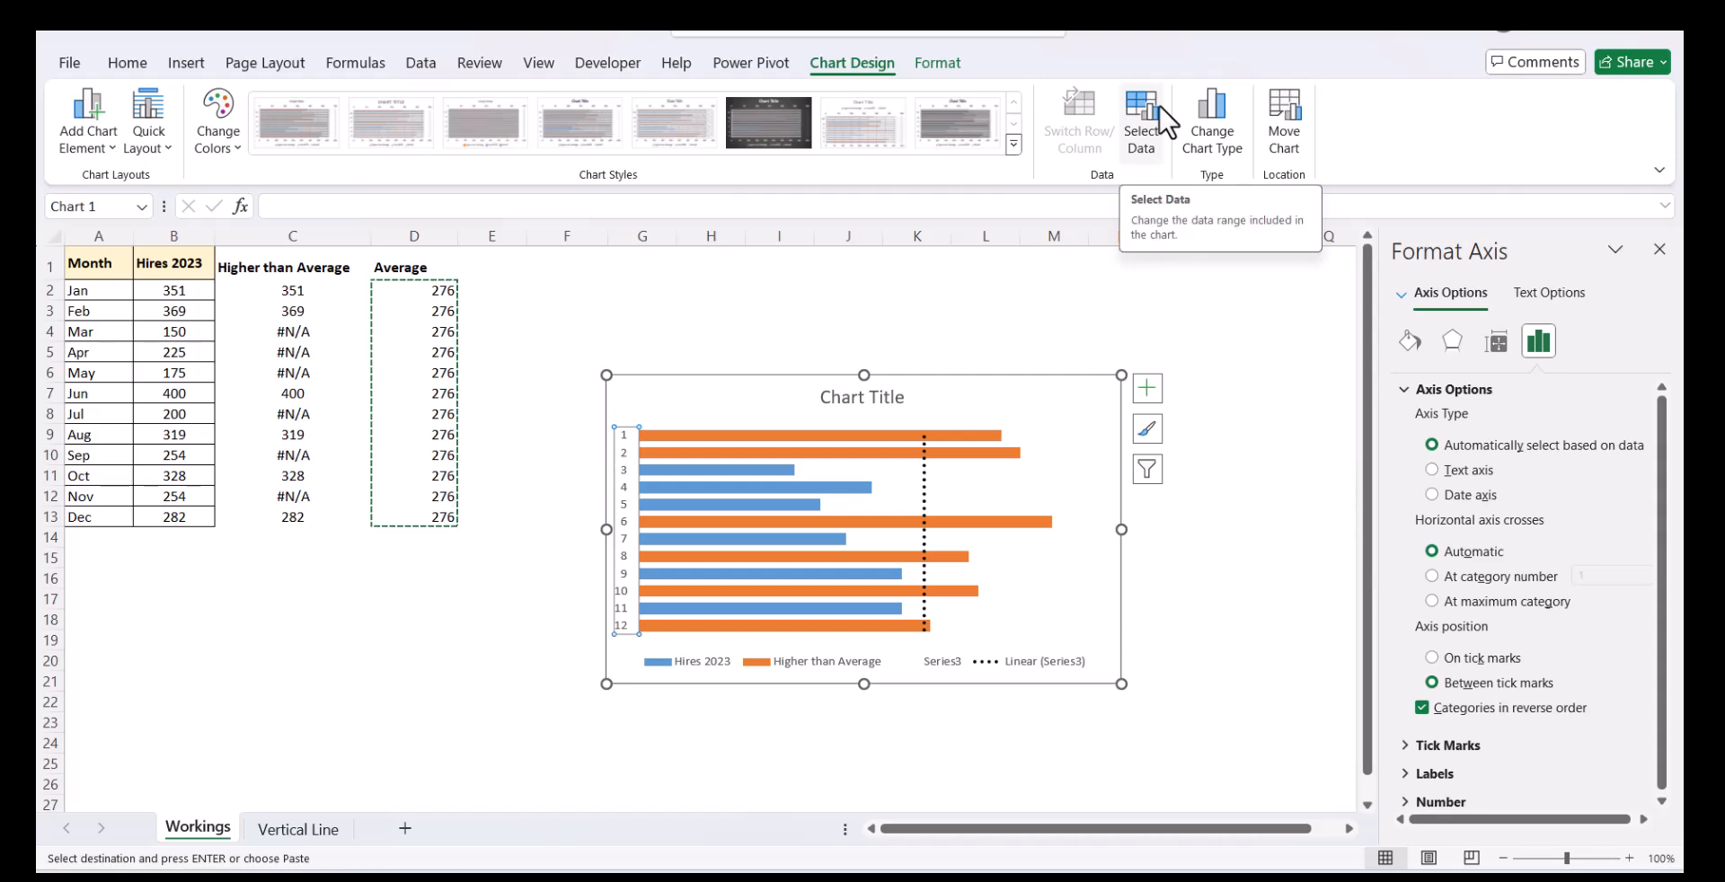
click(1165, 122)
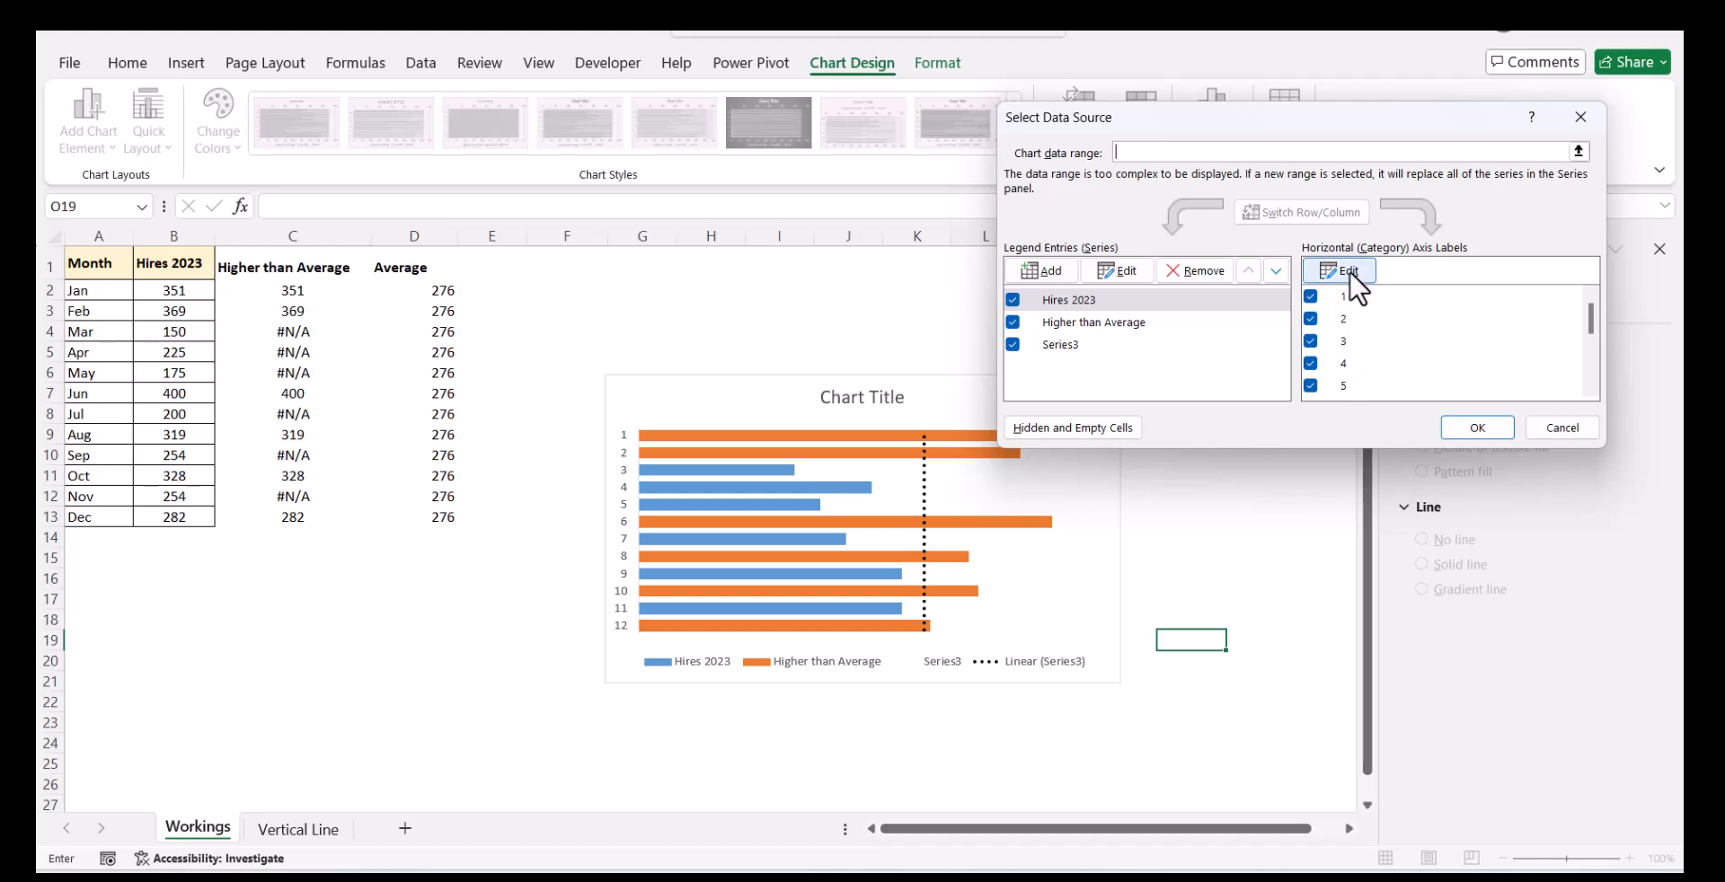
click(1348, 269)
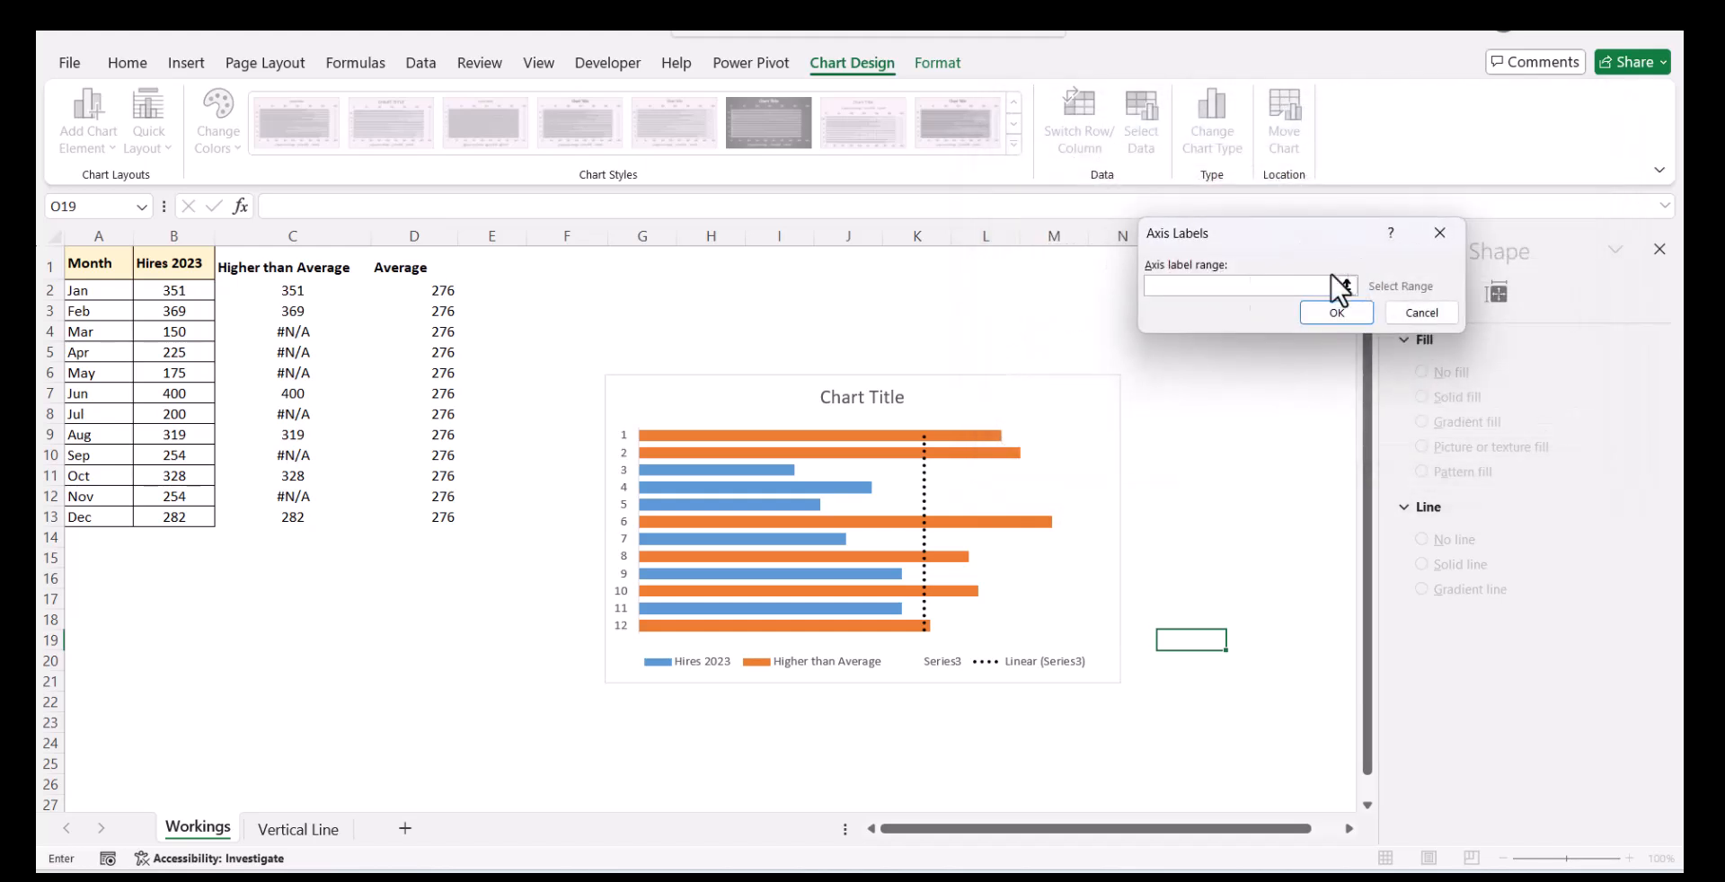
drag(115, 290, 119, 519)
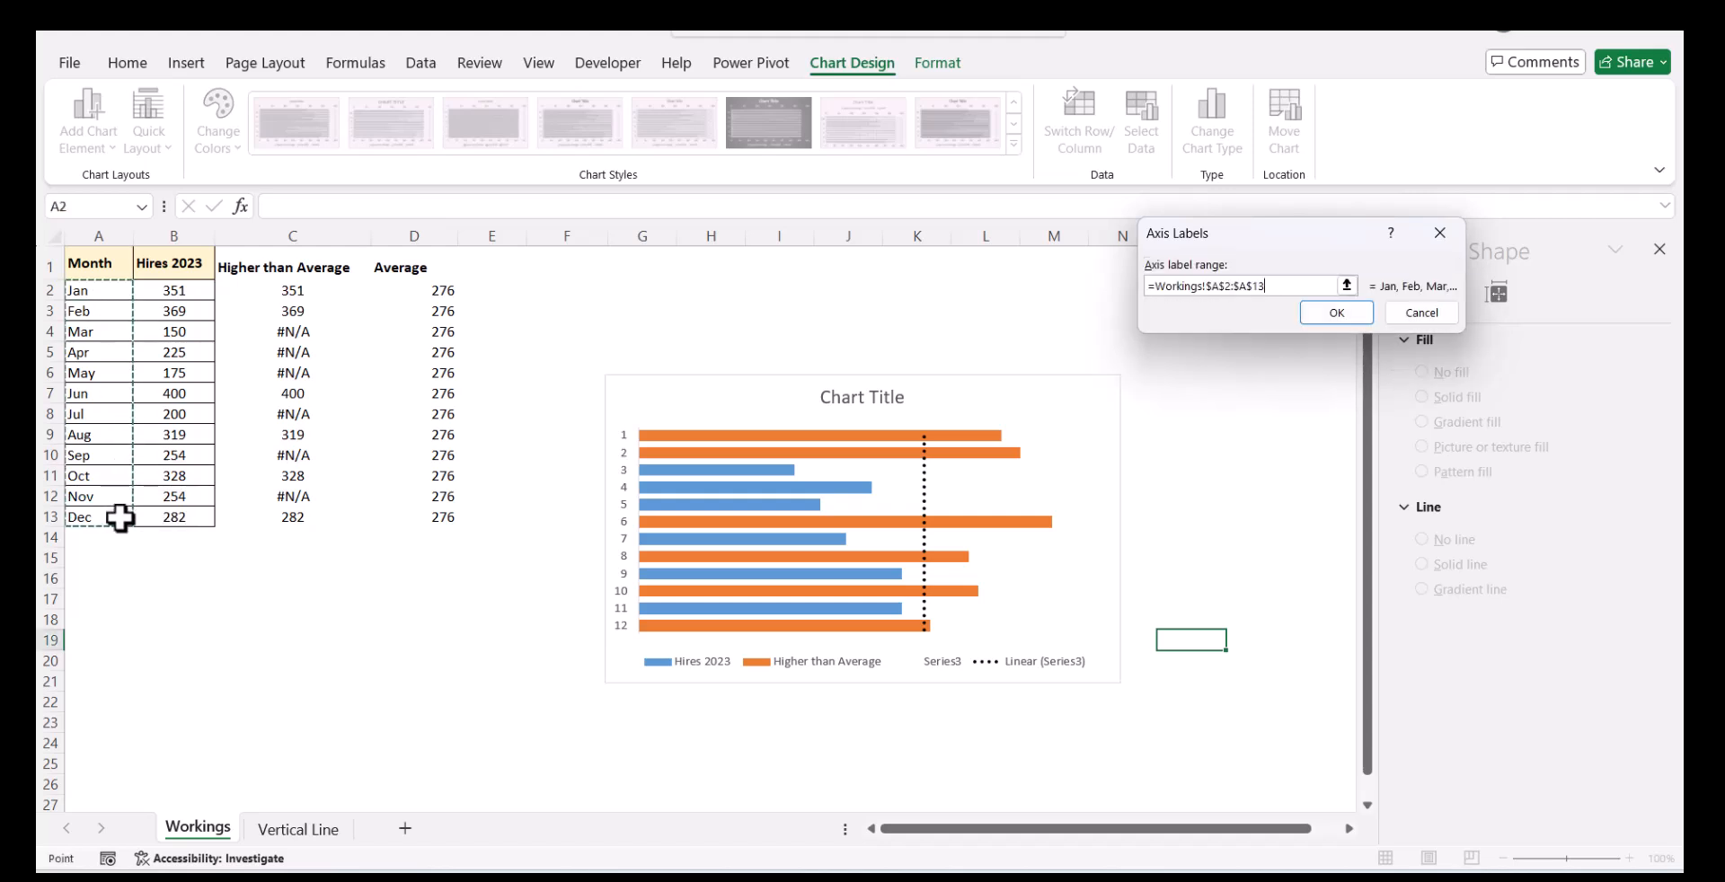
click(1325, 319)
click(1480, 427)
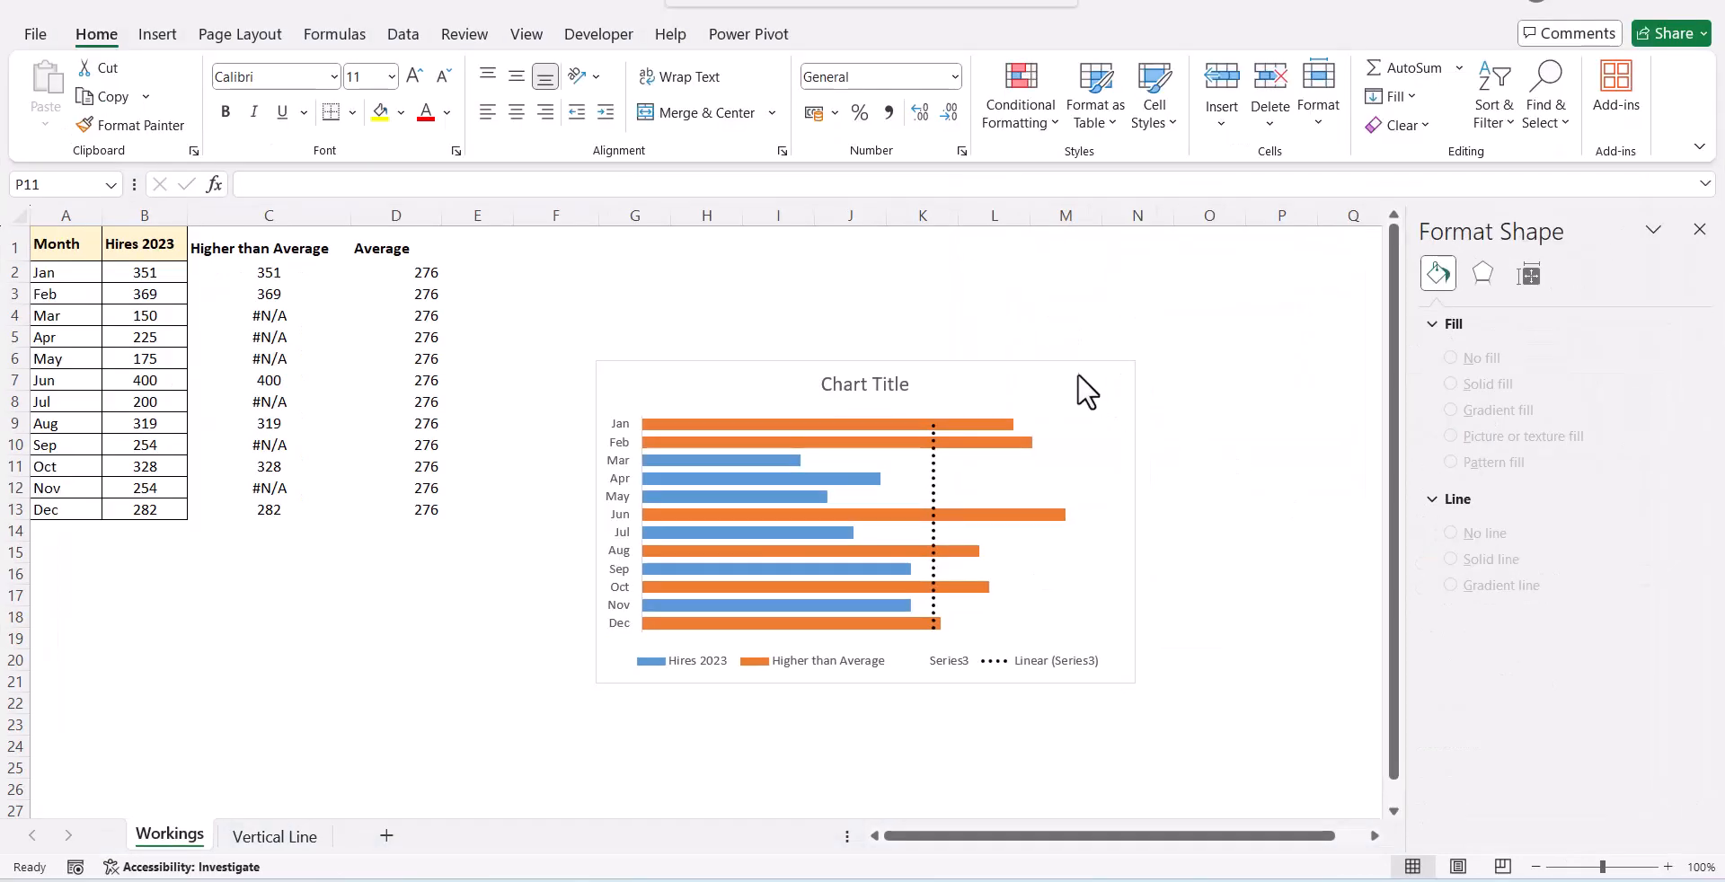
- Fill the Hires 2023 series bars with a light gold theme color
click(1071, 372)
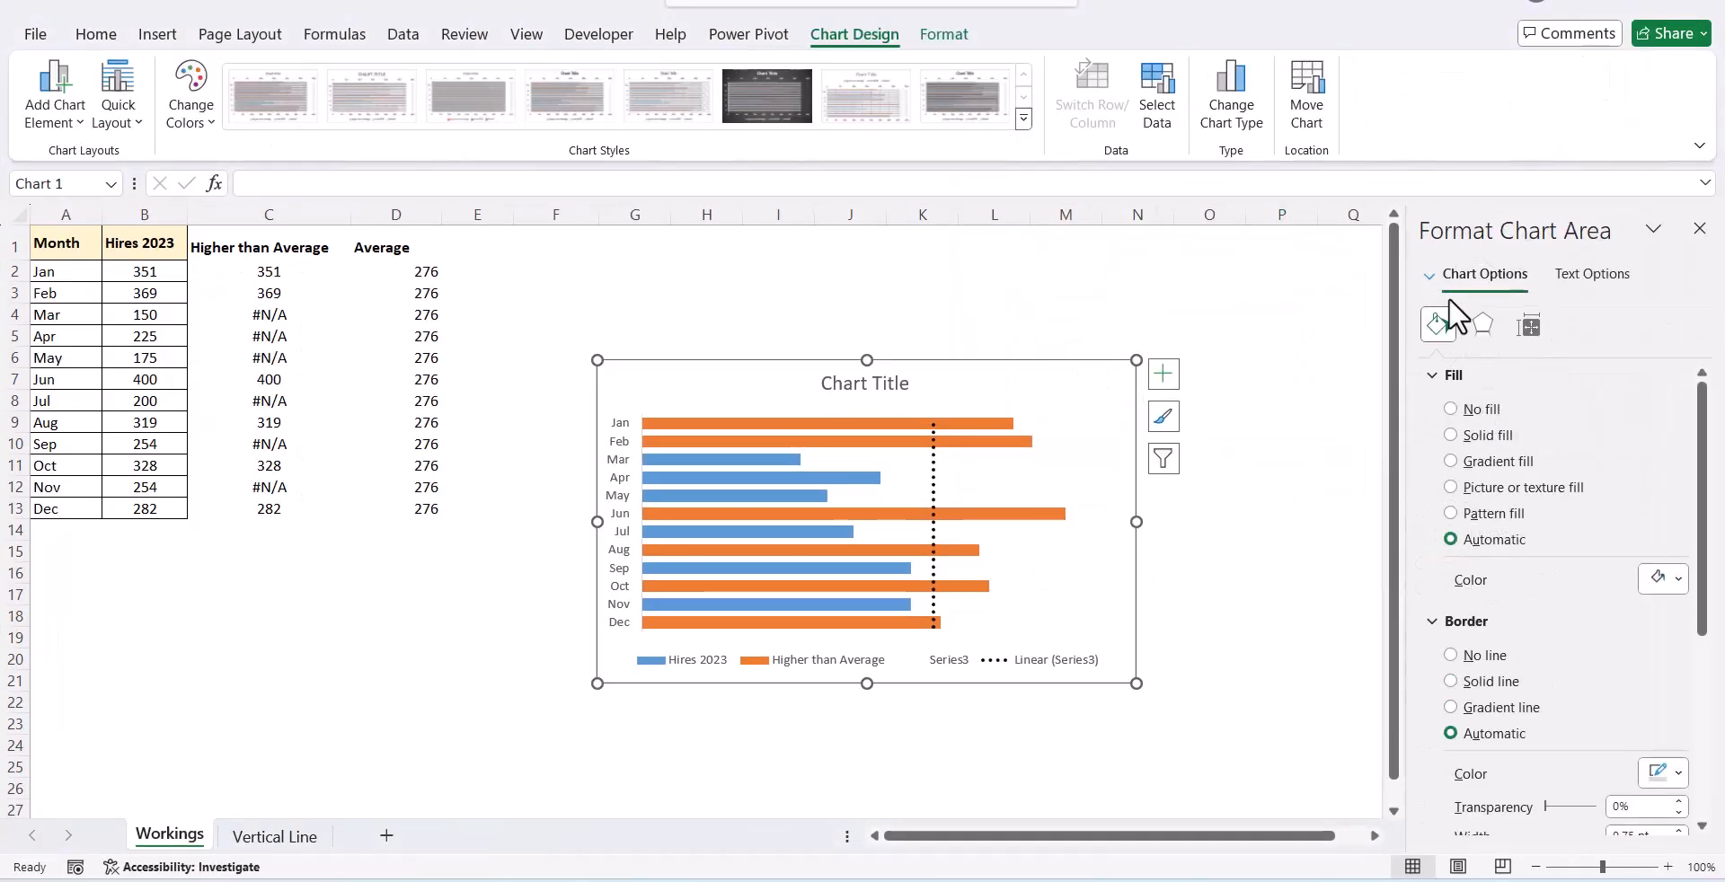
click(1429, 275)
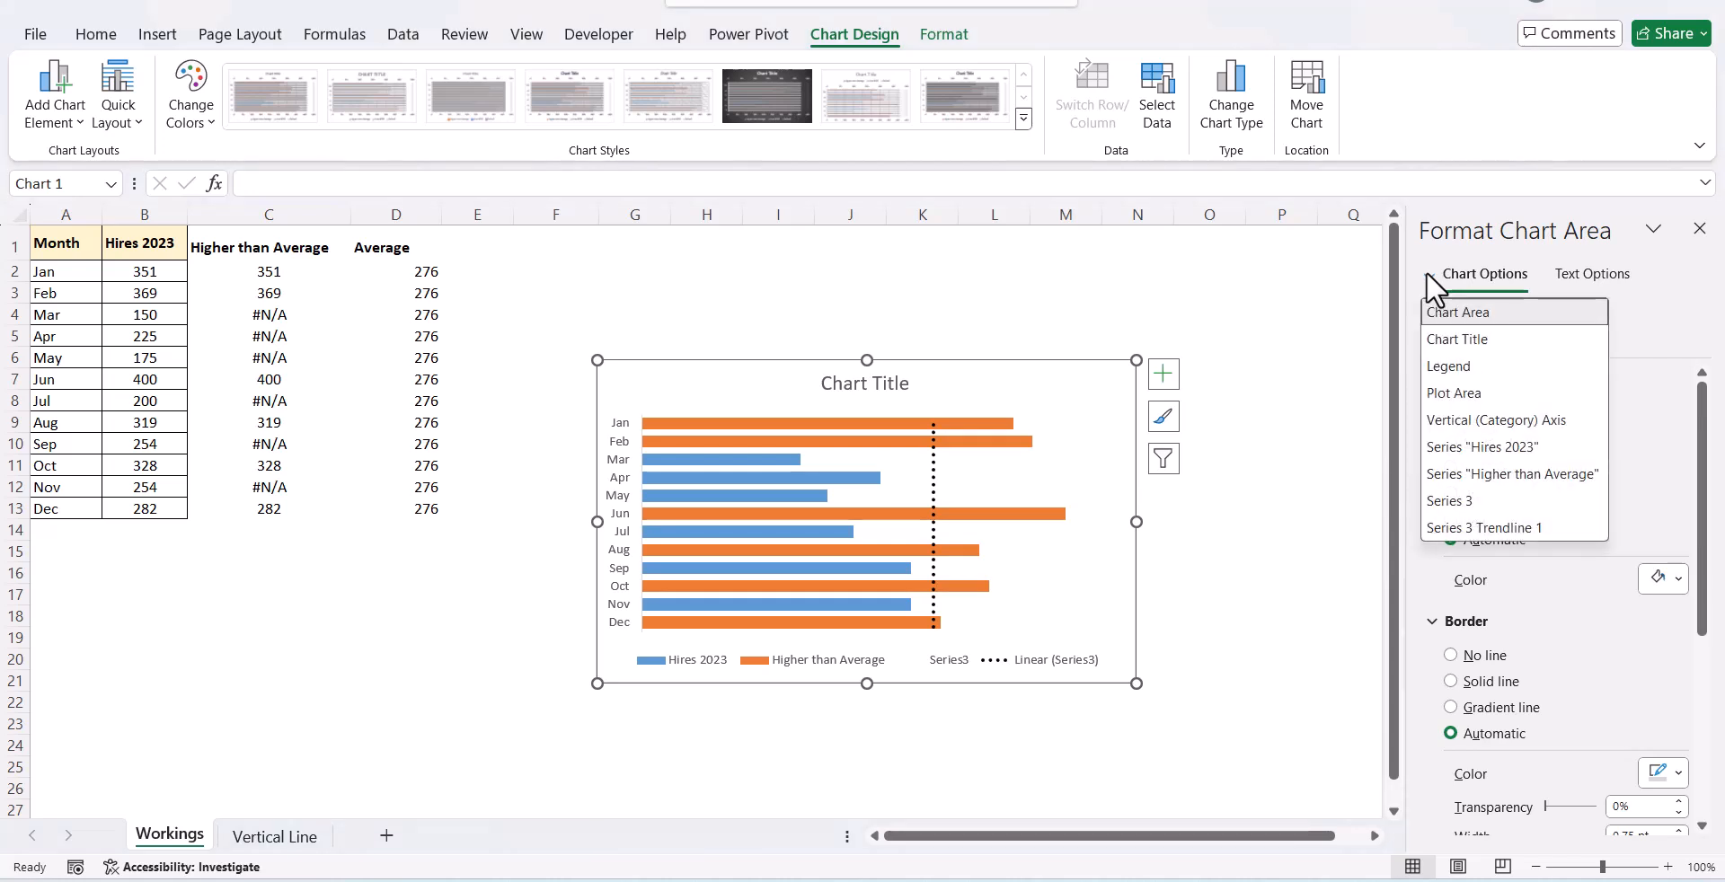
click(1477, 439)
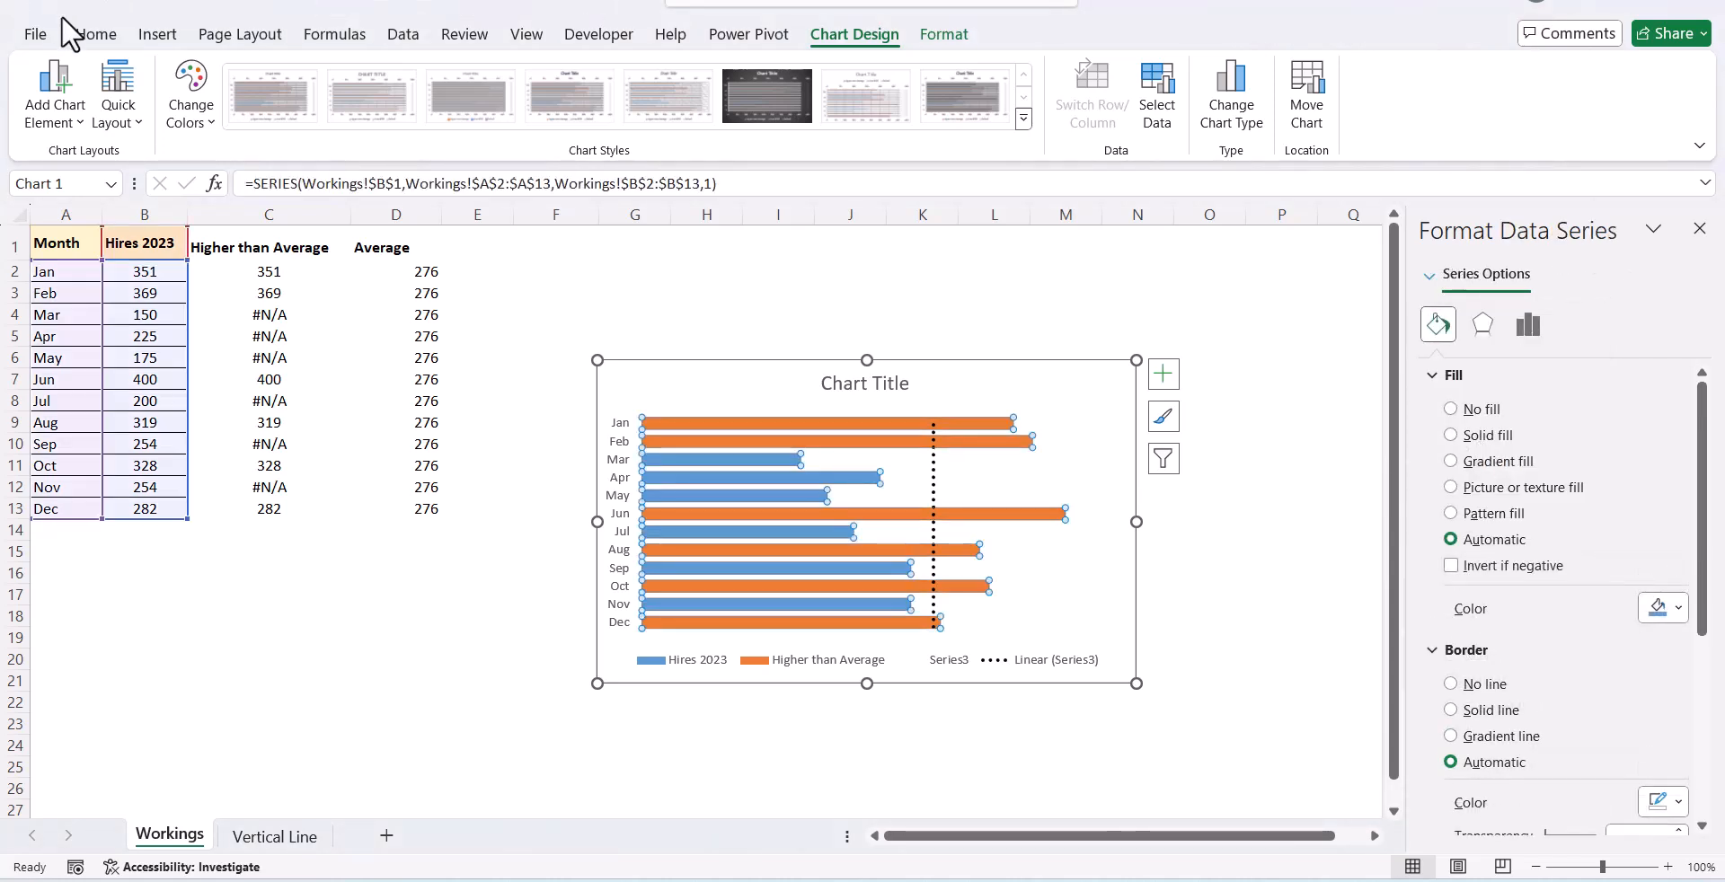
click(90, 34)
click(399, 112)
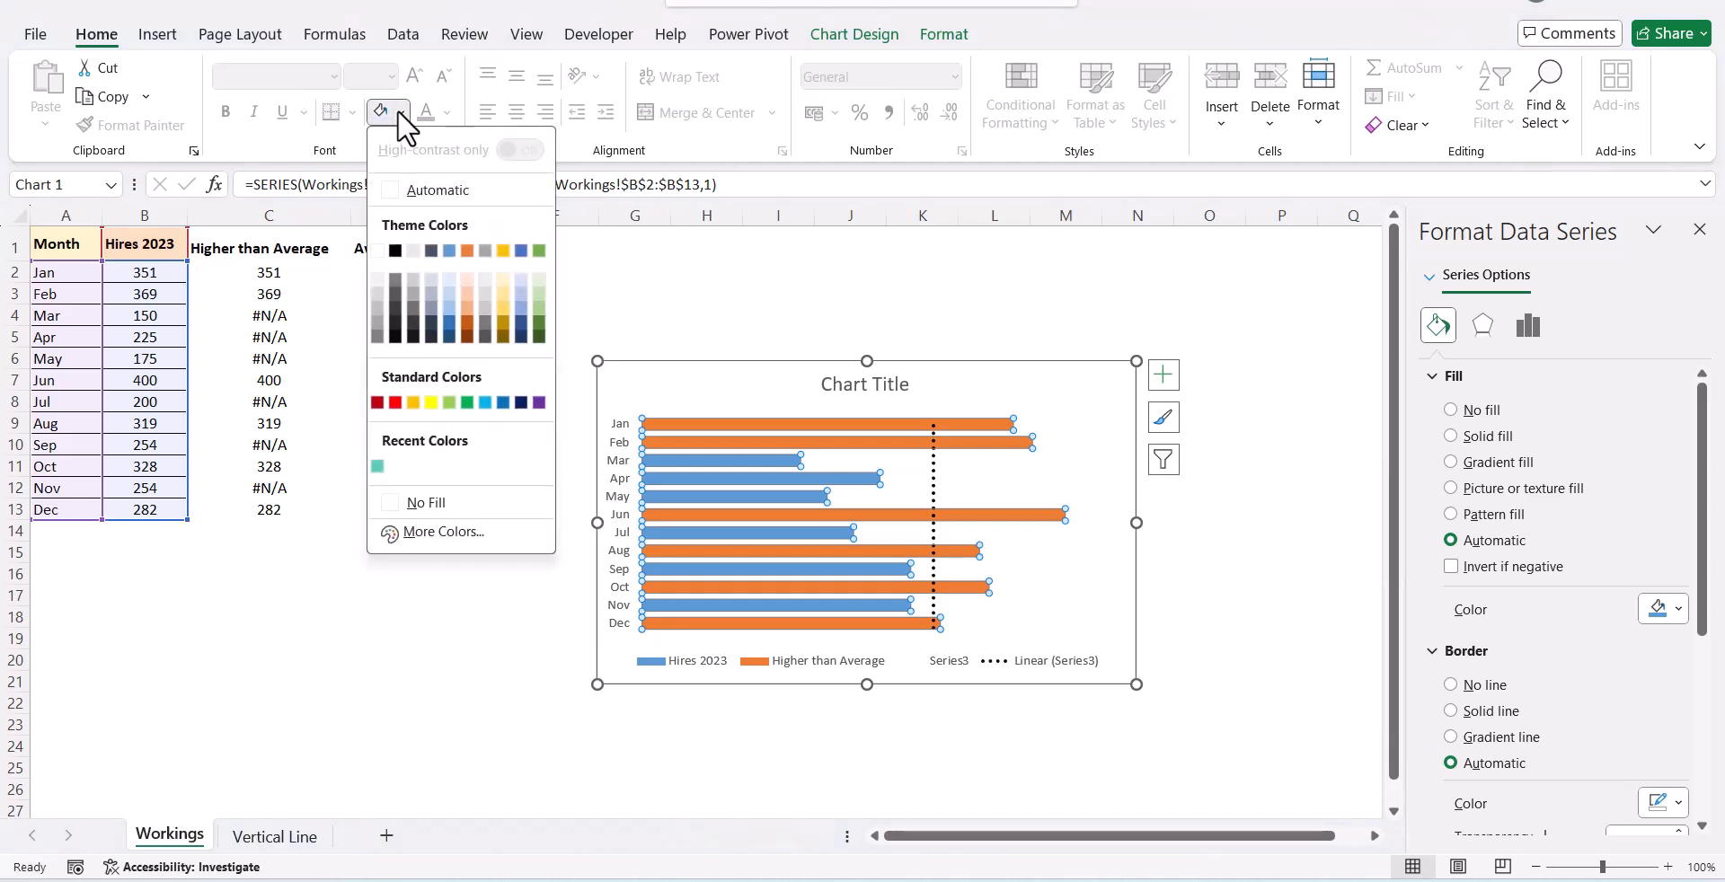
click(503, 297)
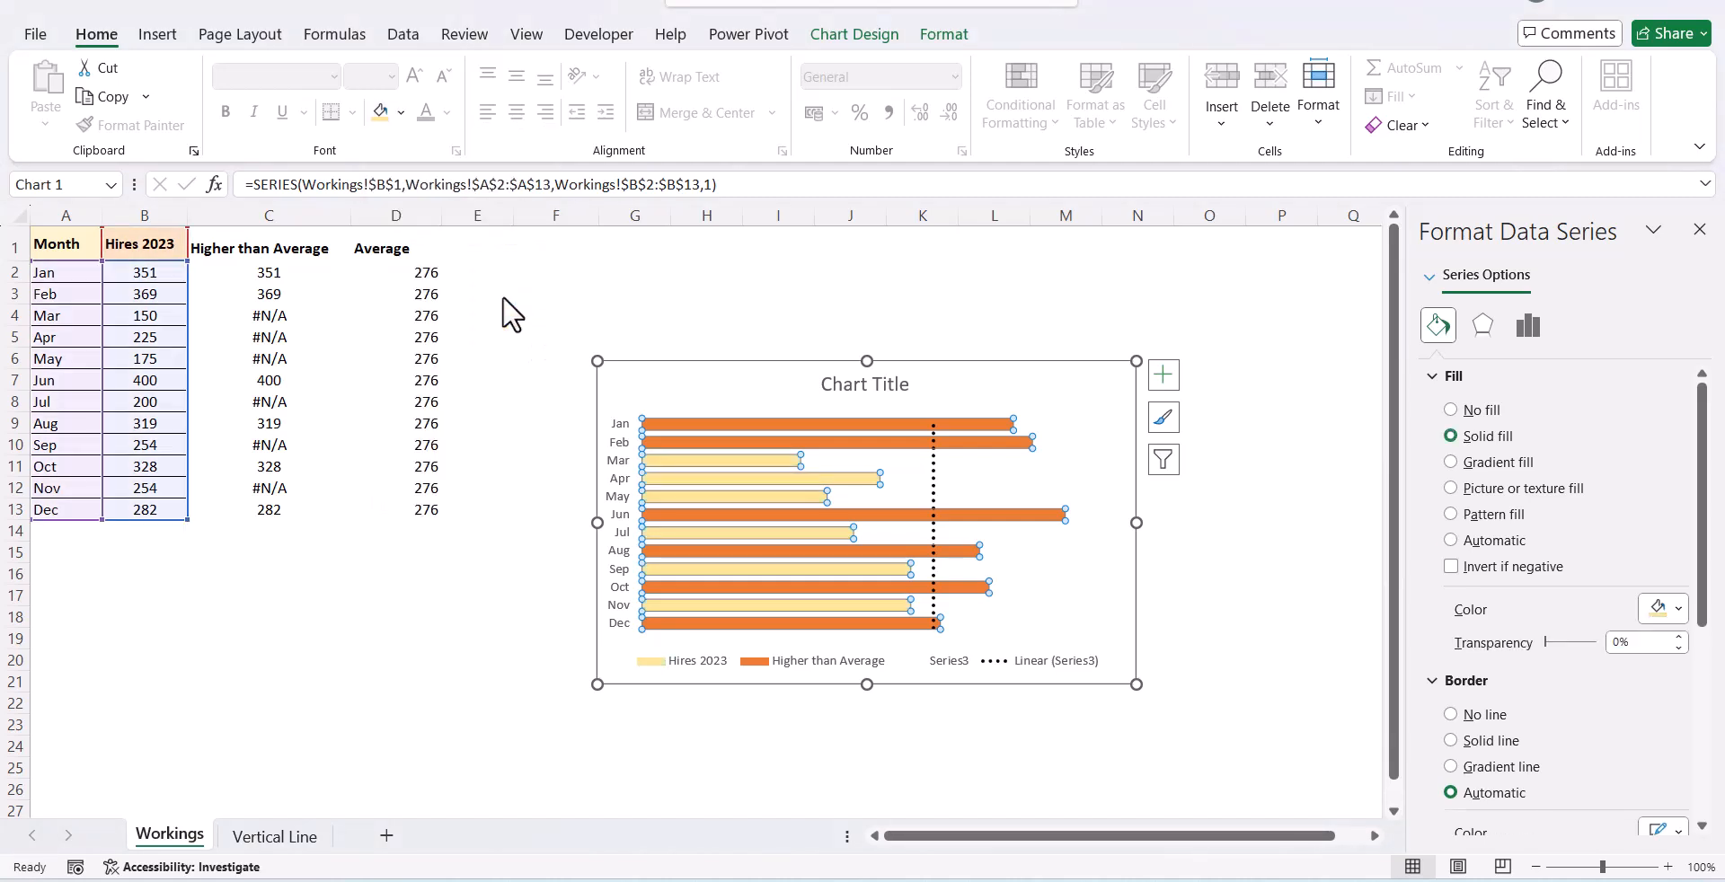
- Fill the Higher than Average series bars with a light blue theme color
click(1428, 278)
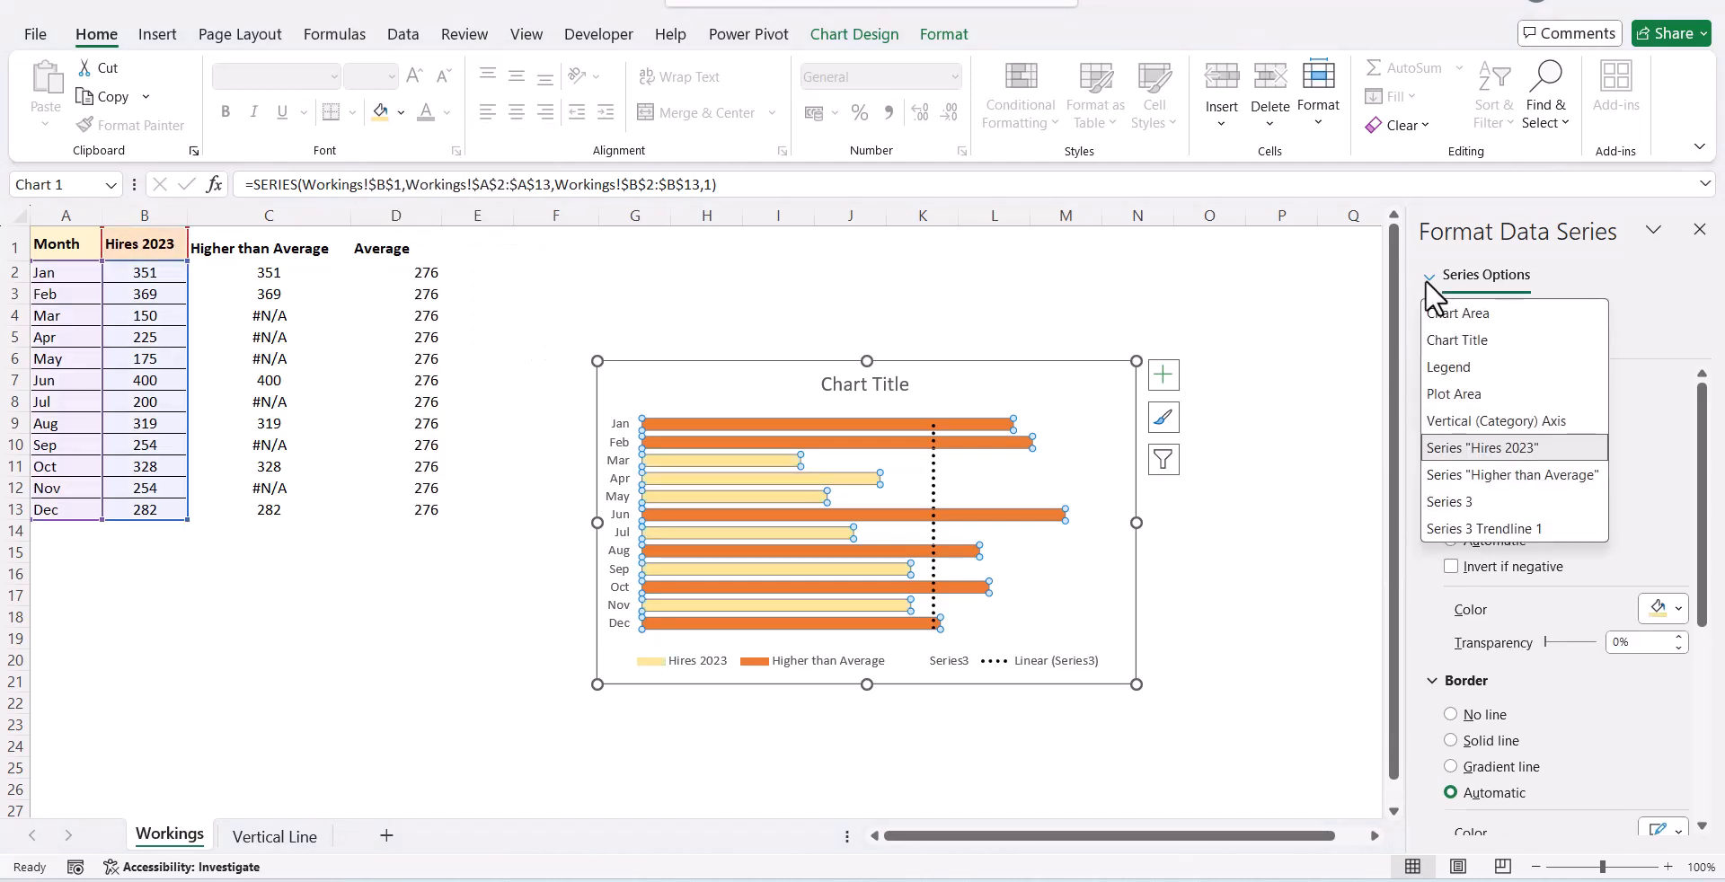
click(1513, 473)
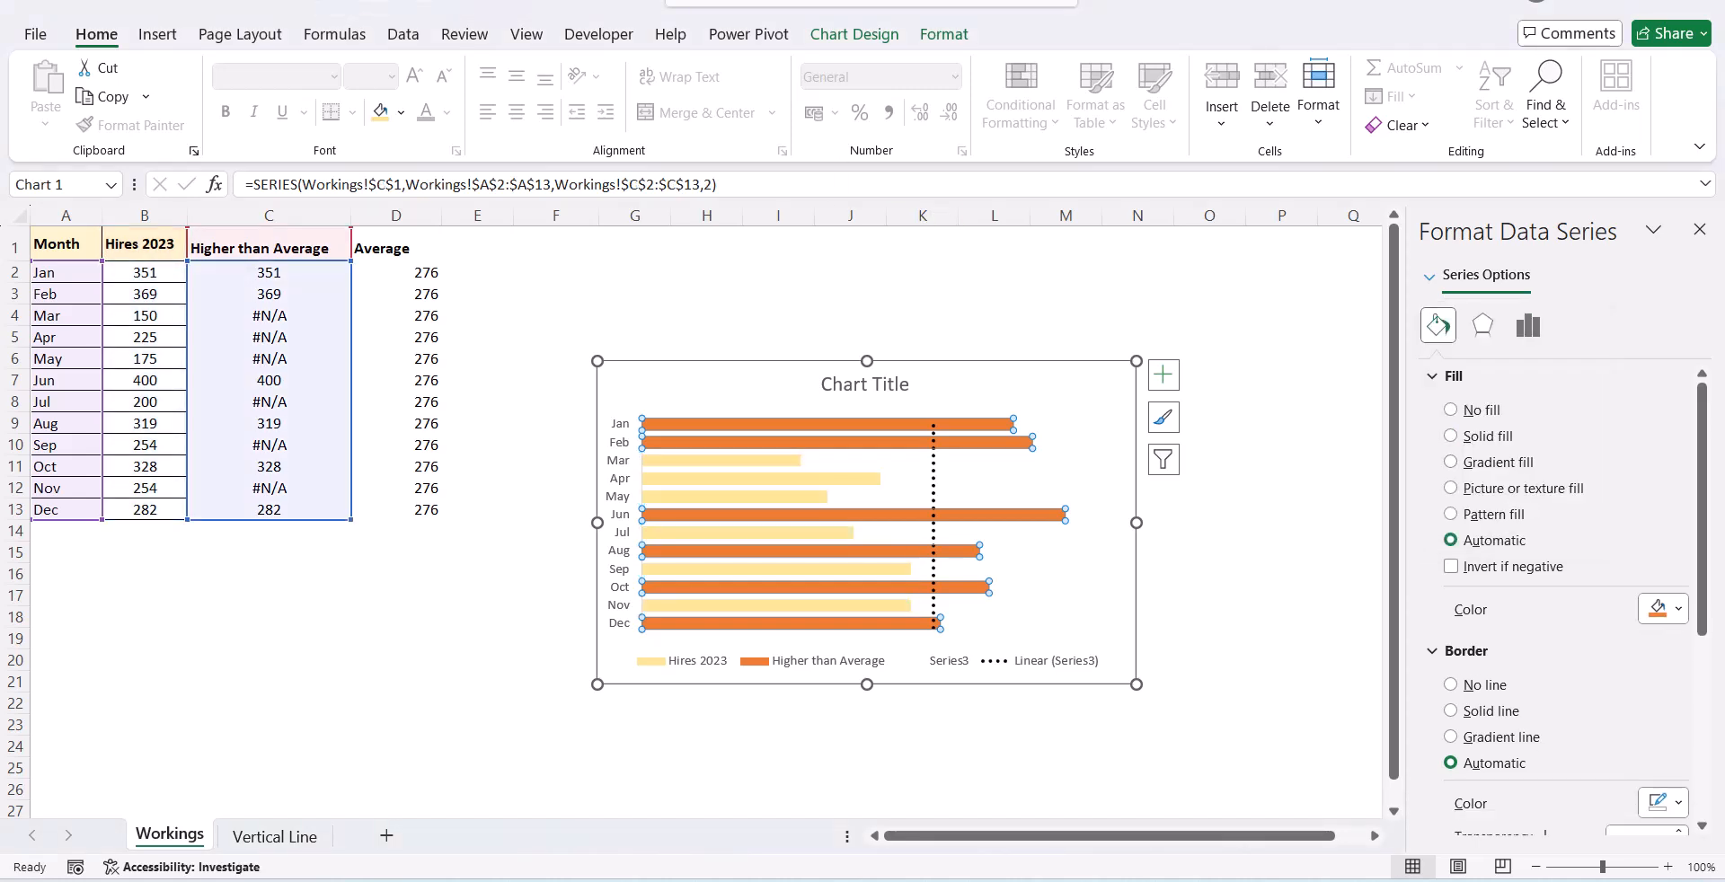
click(401, 112)
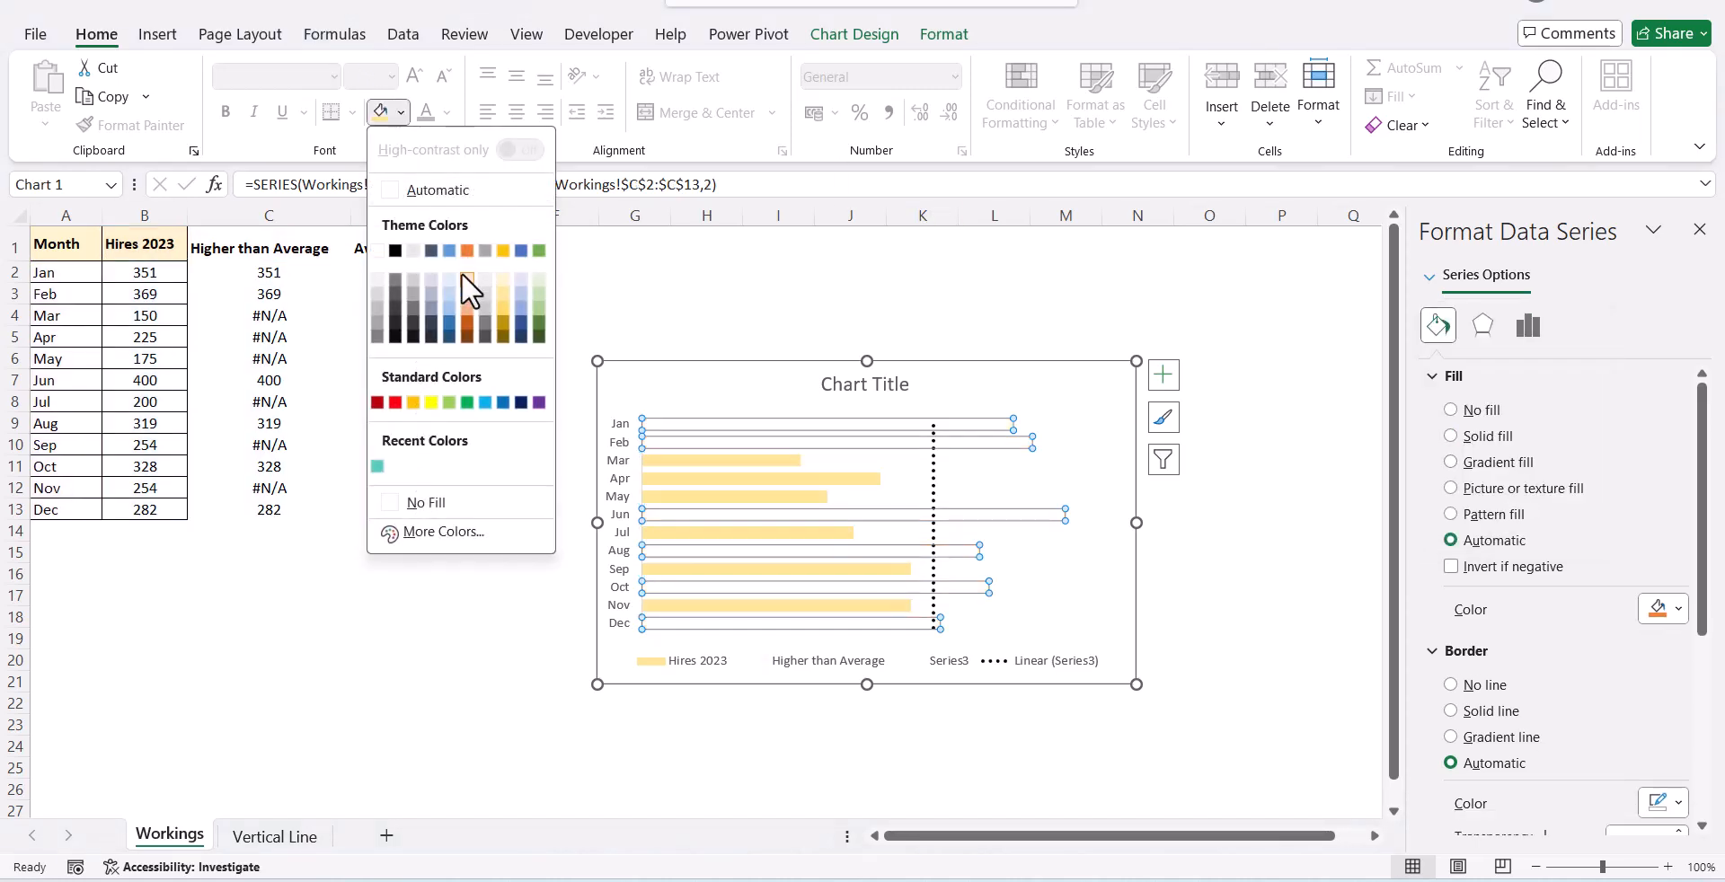
click(451, 294)
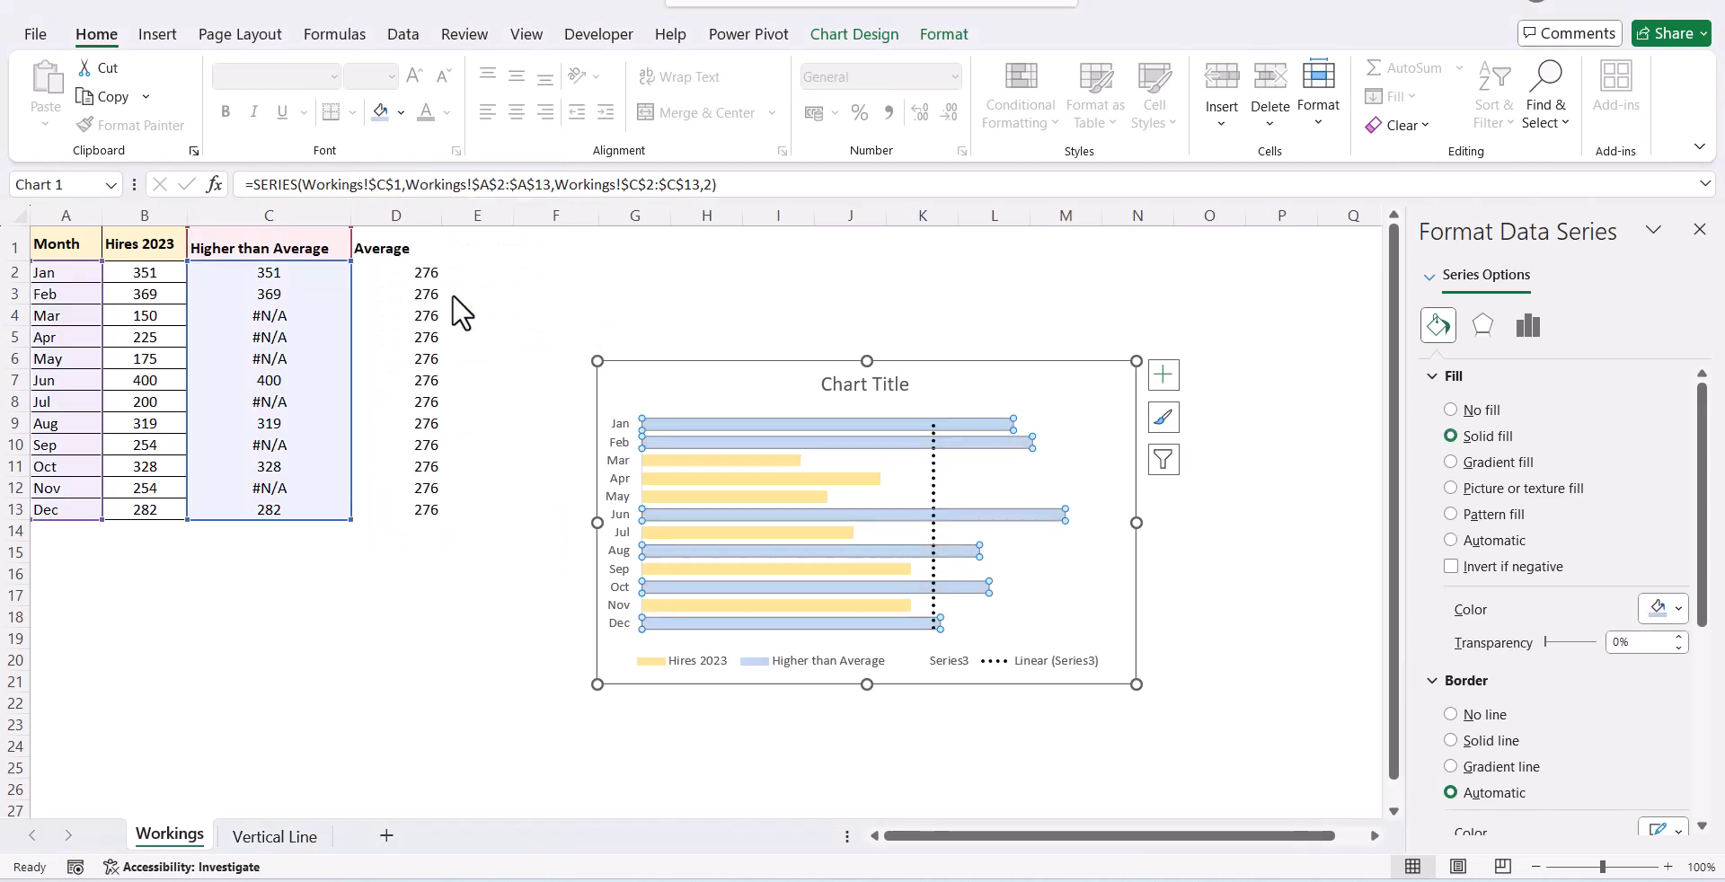
click(1274, 509)
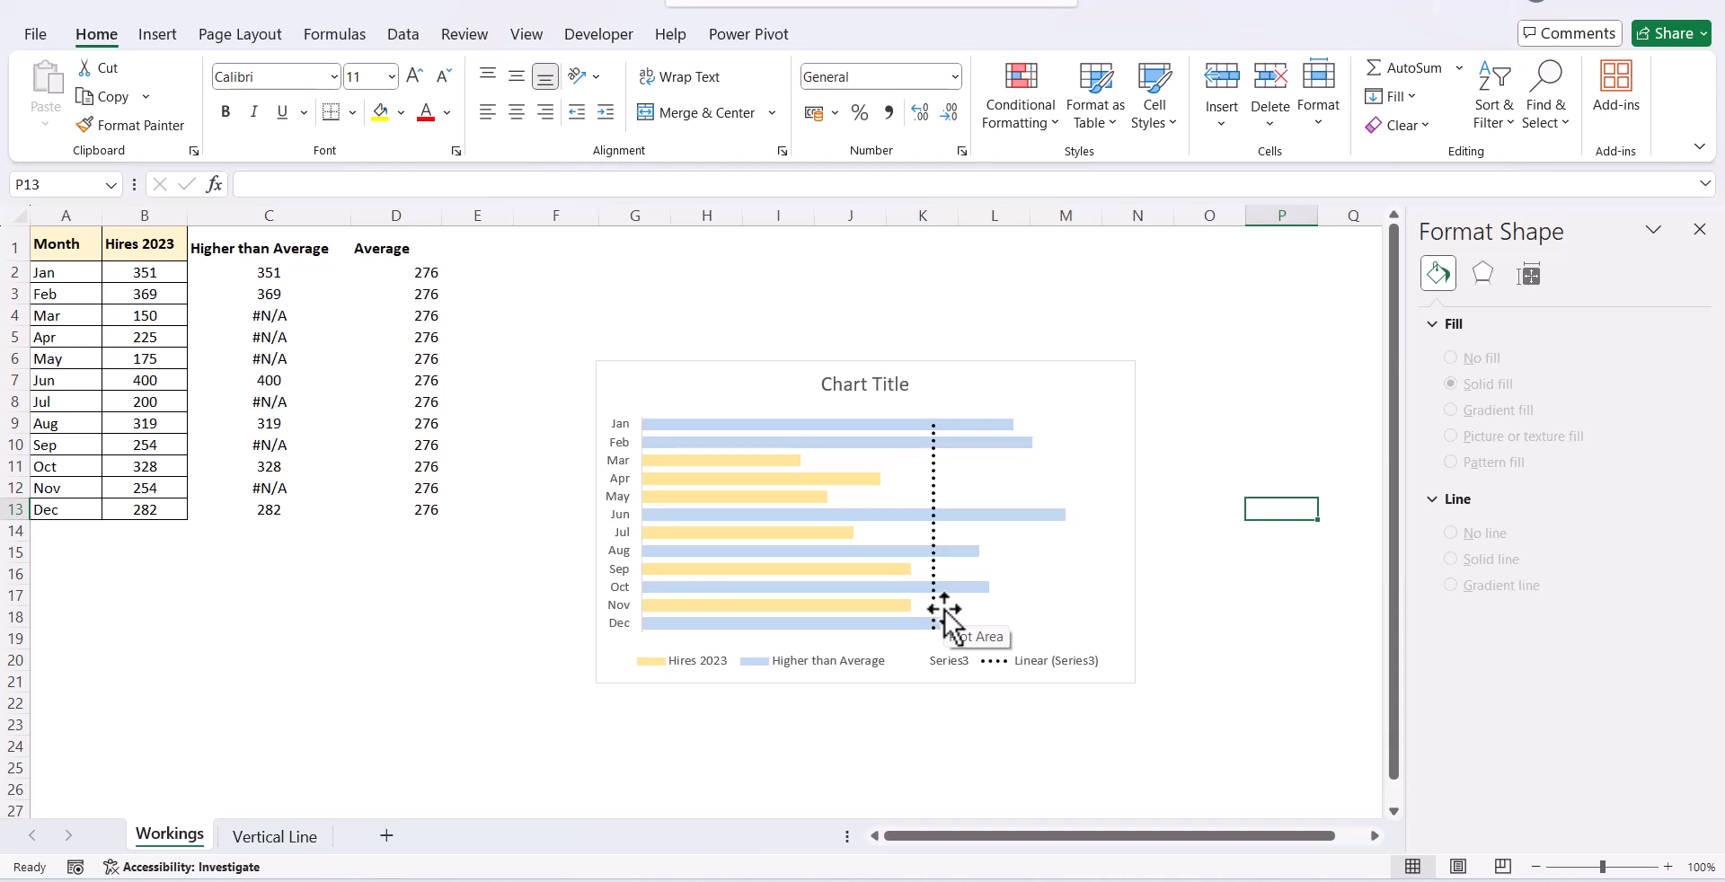
- Enter the heading Data Label in cell F1 and the formula =D2+10 in cell G1
click(557, 237)
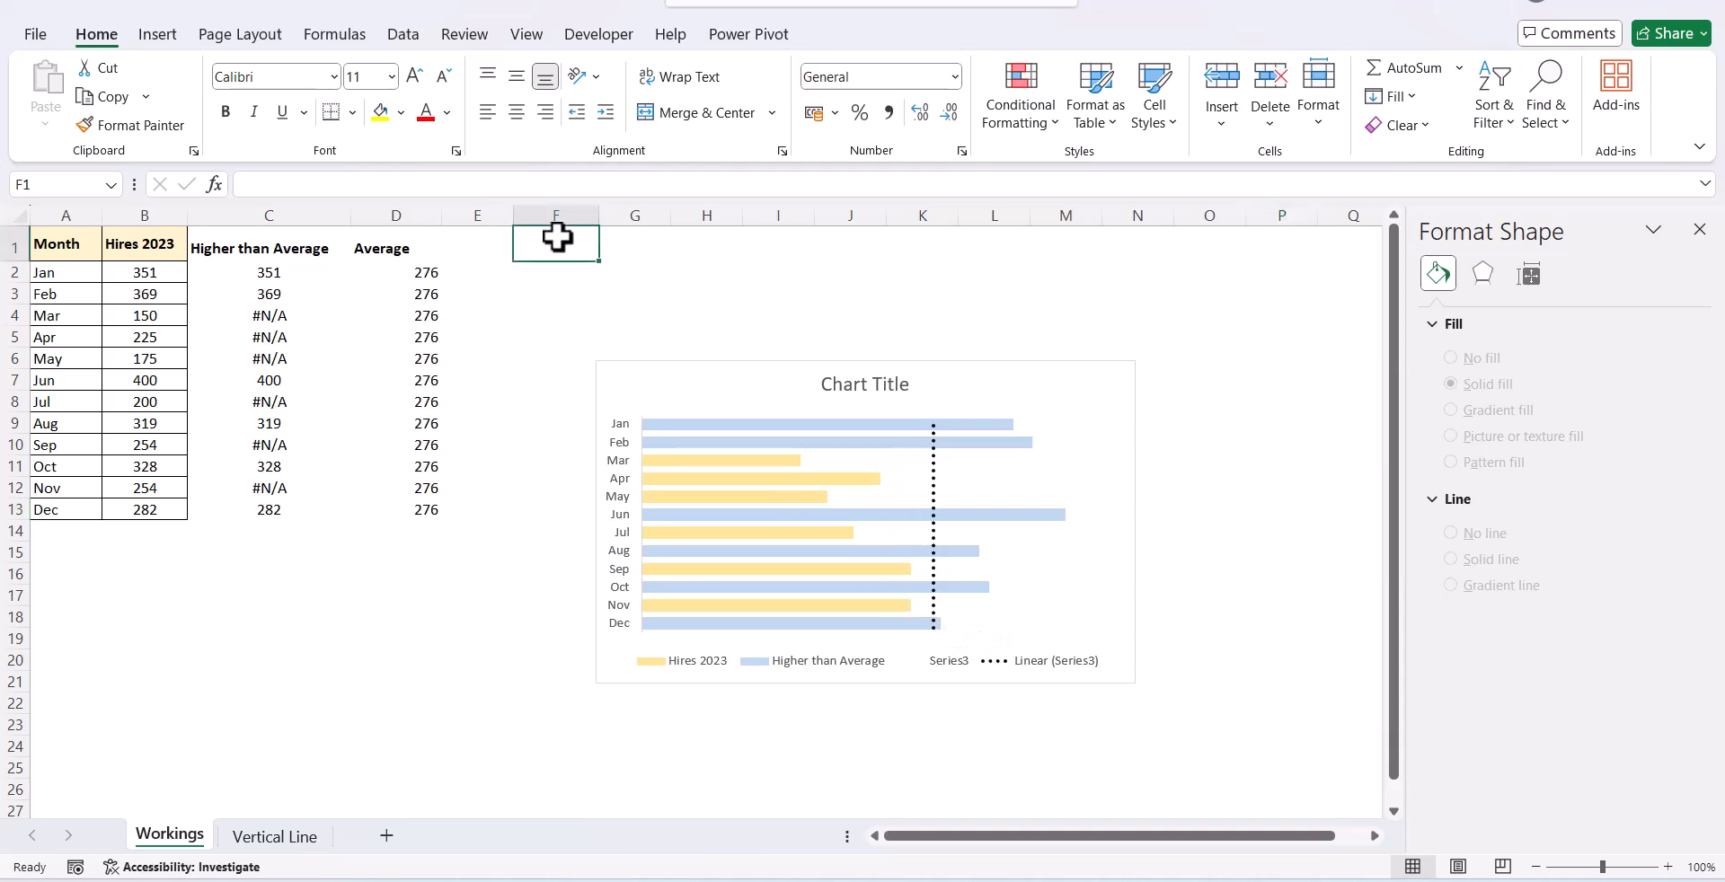
text(Data La)
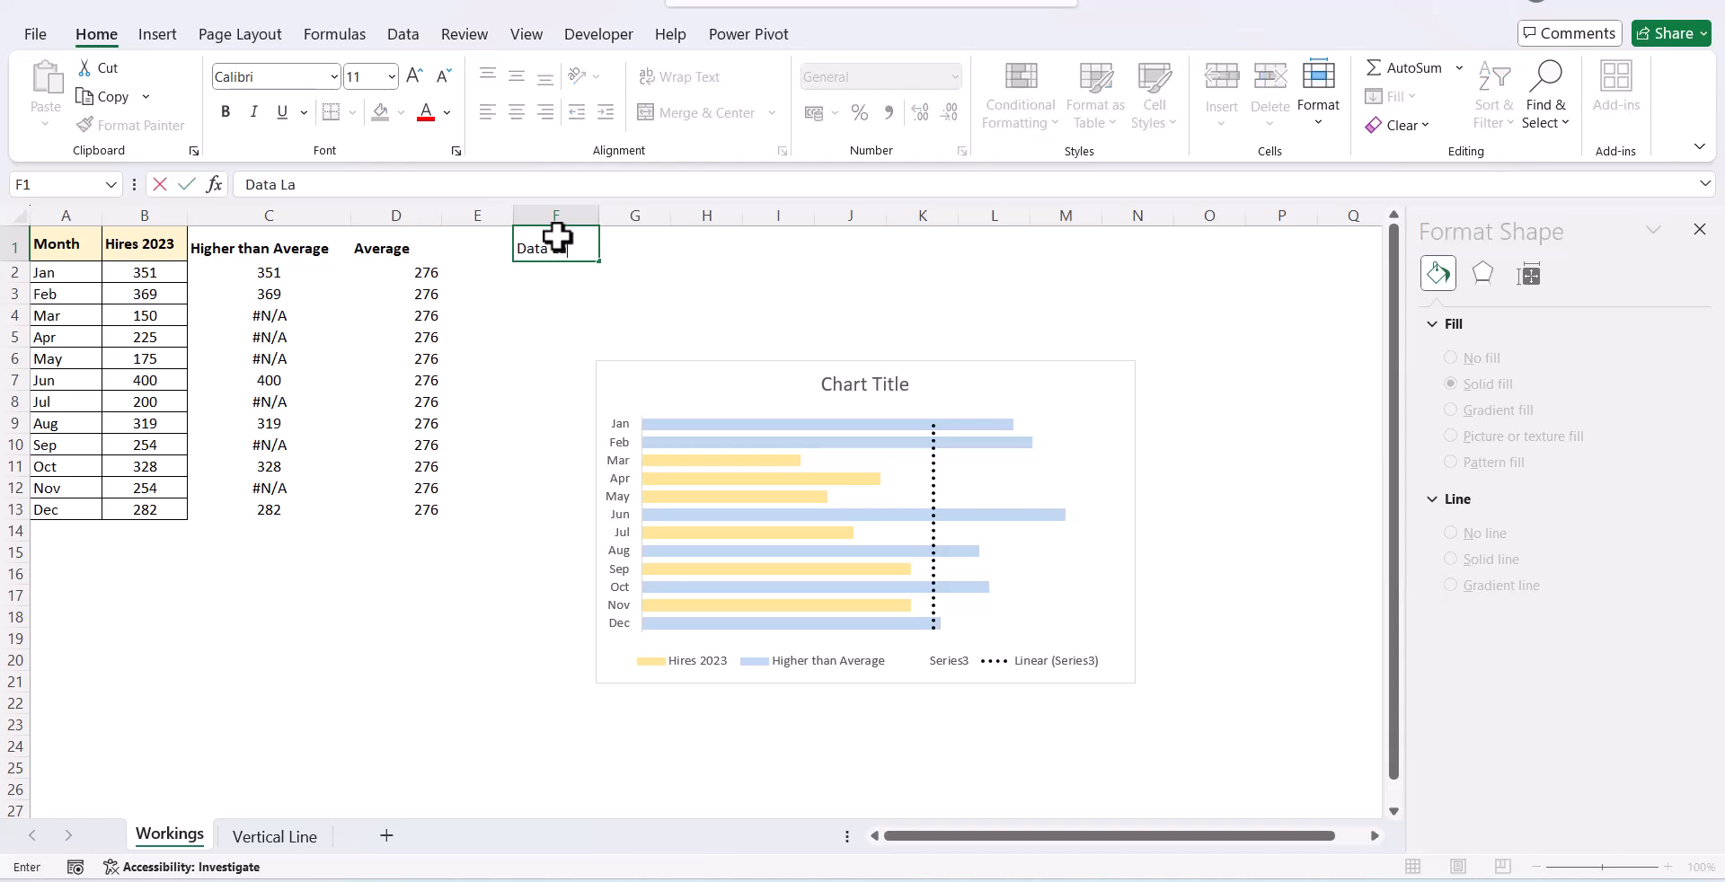
text(bel)
key(Tab)
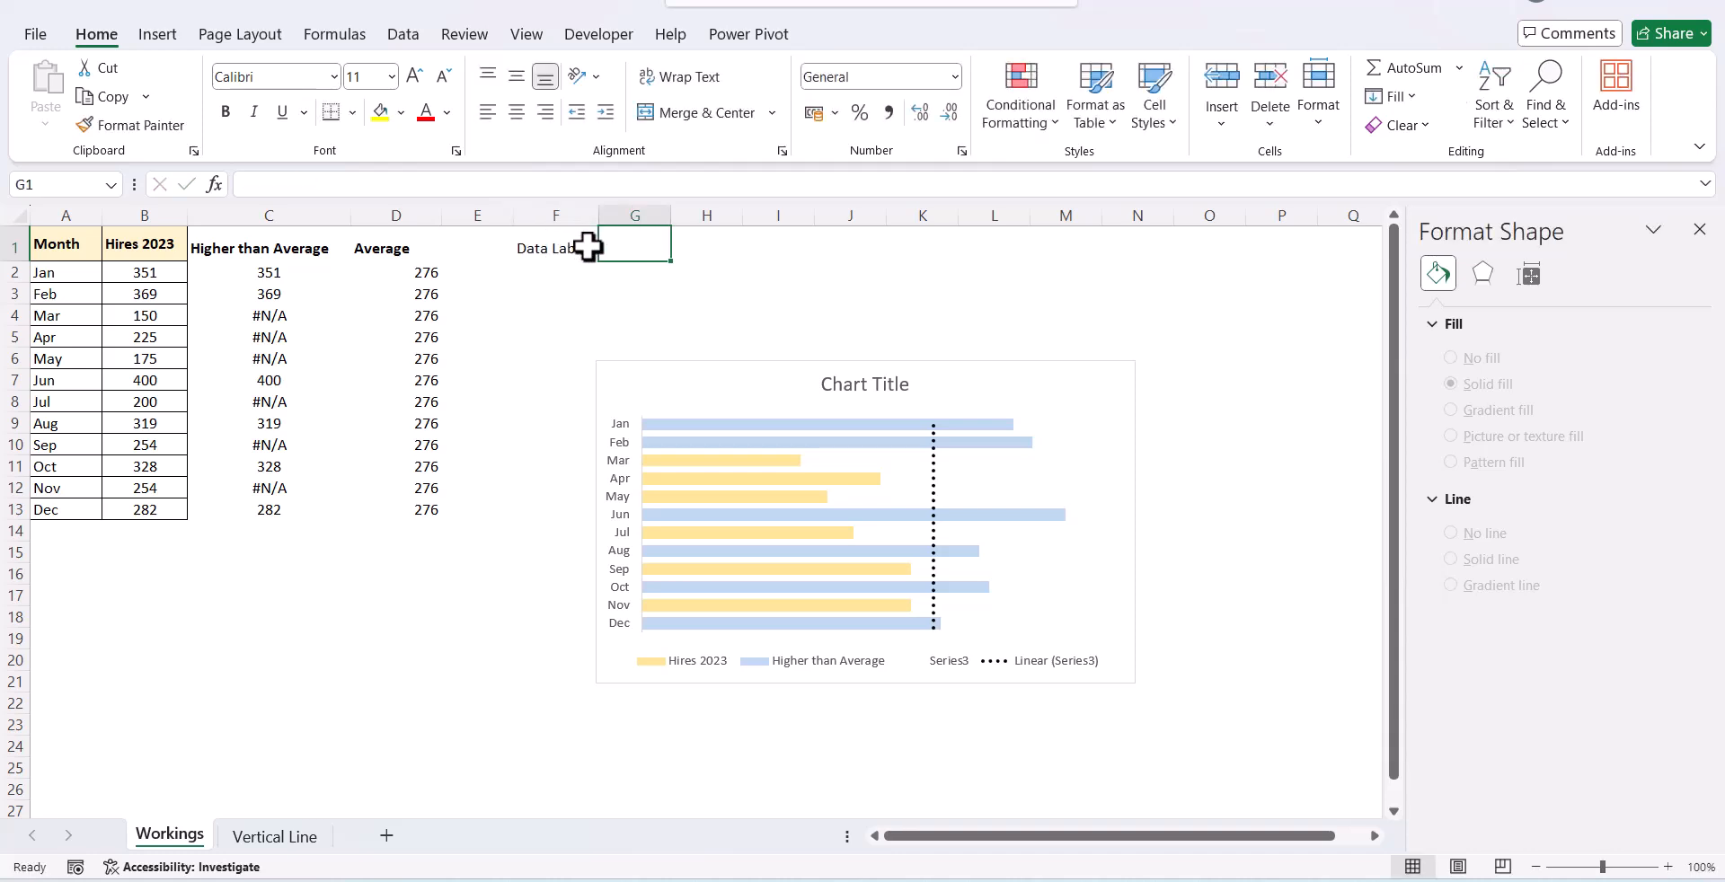
text(=)
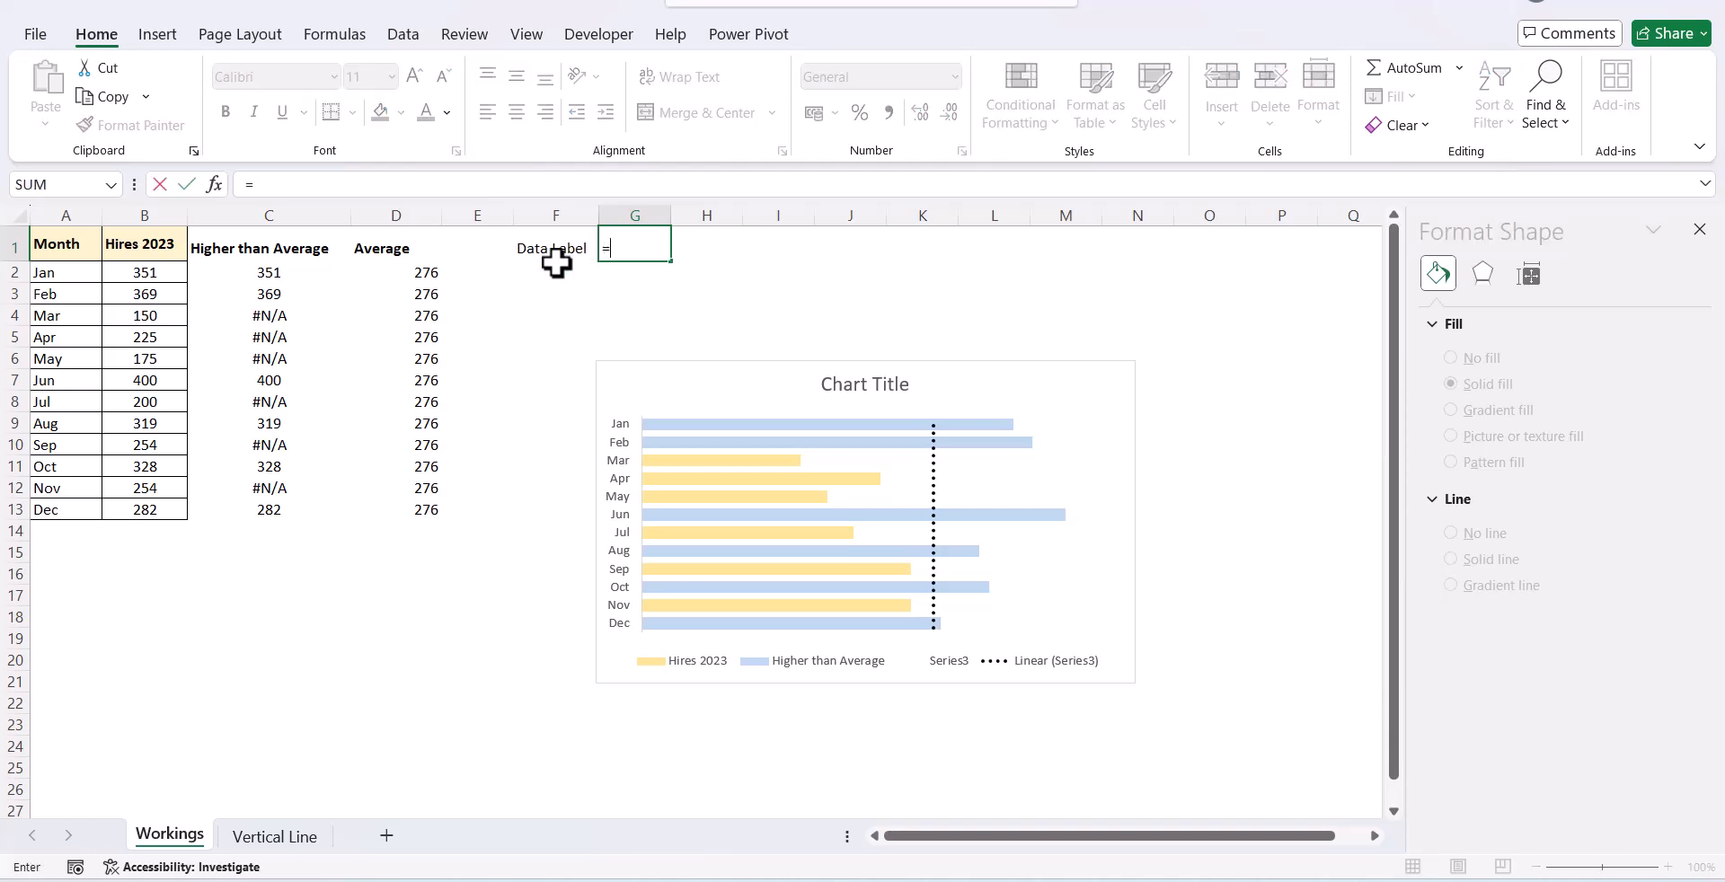
click(421, 271)
text(+1)
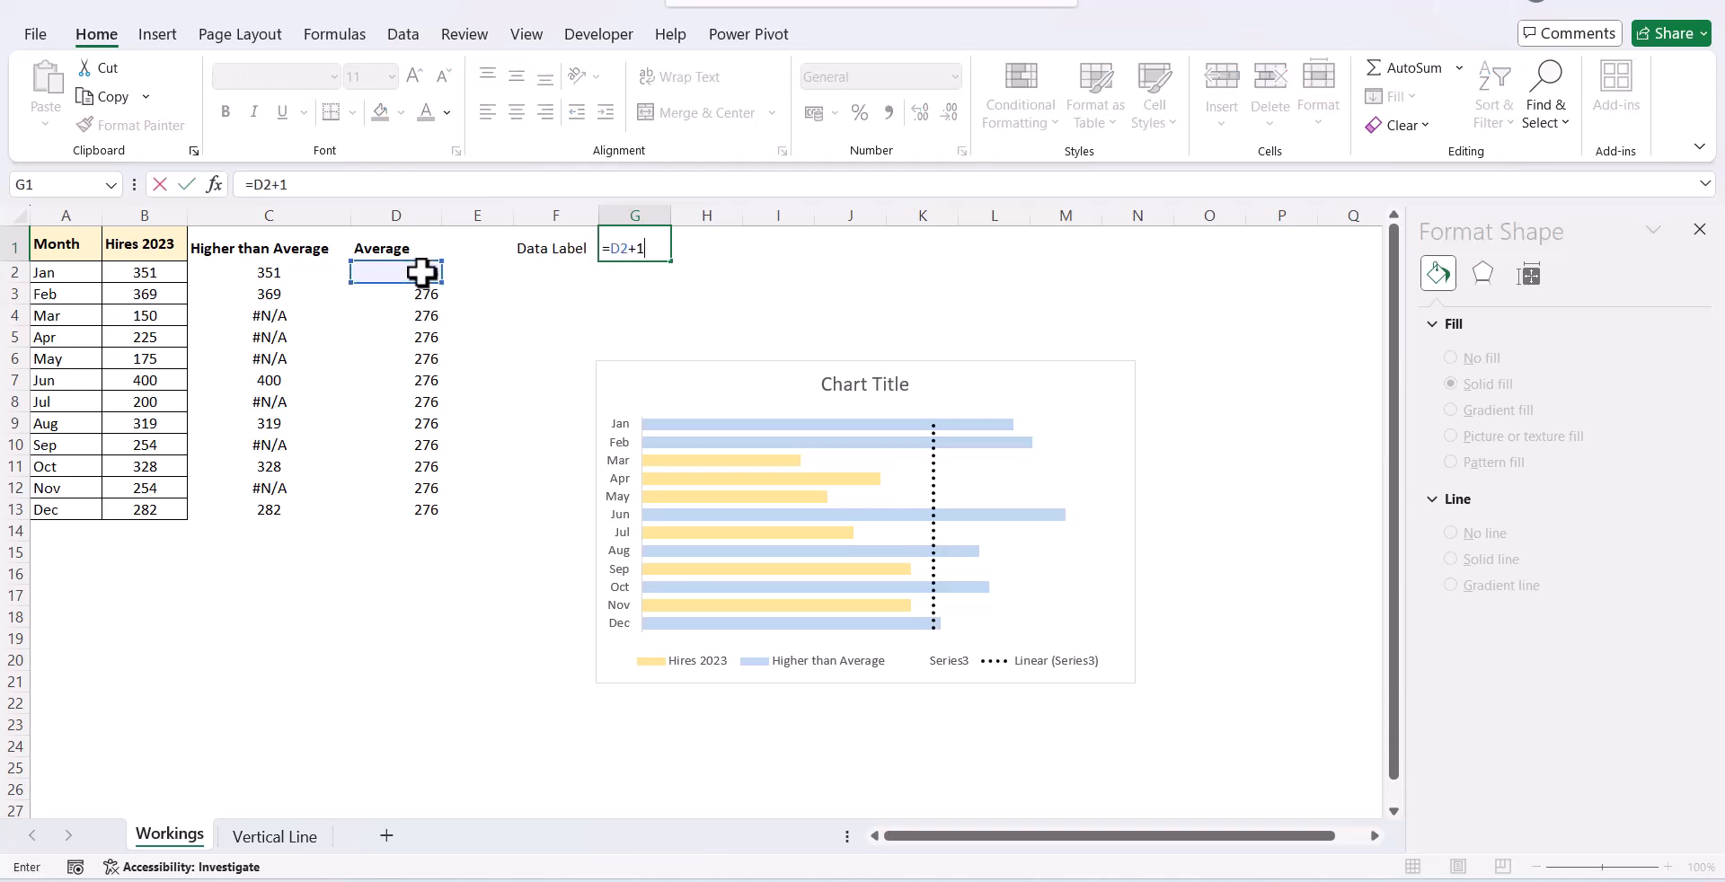
key(Return)
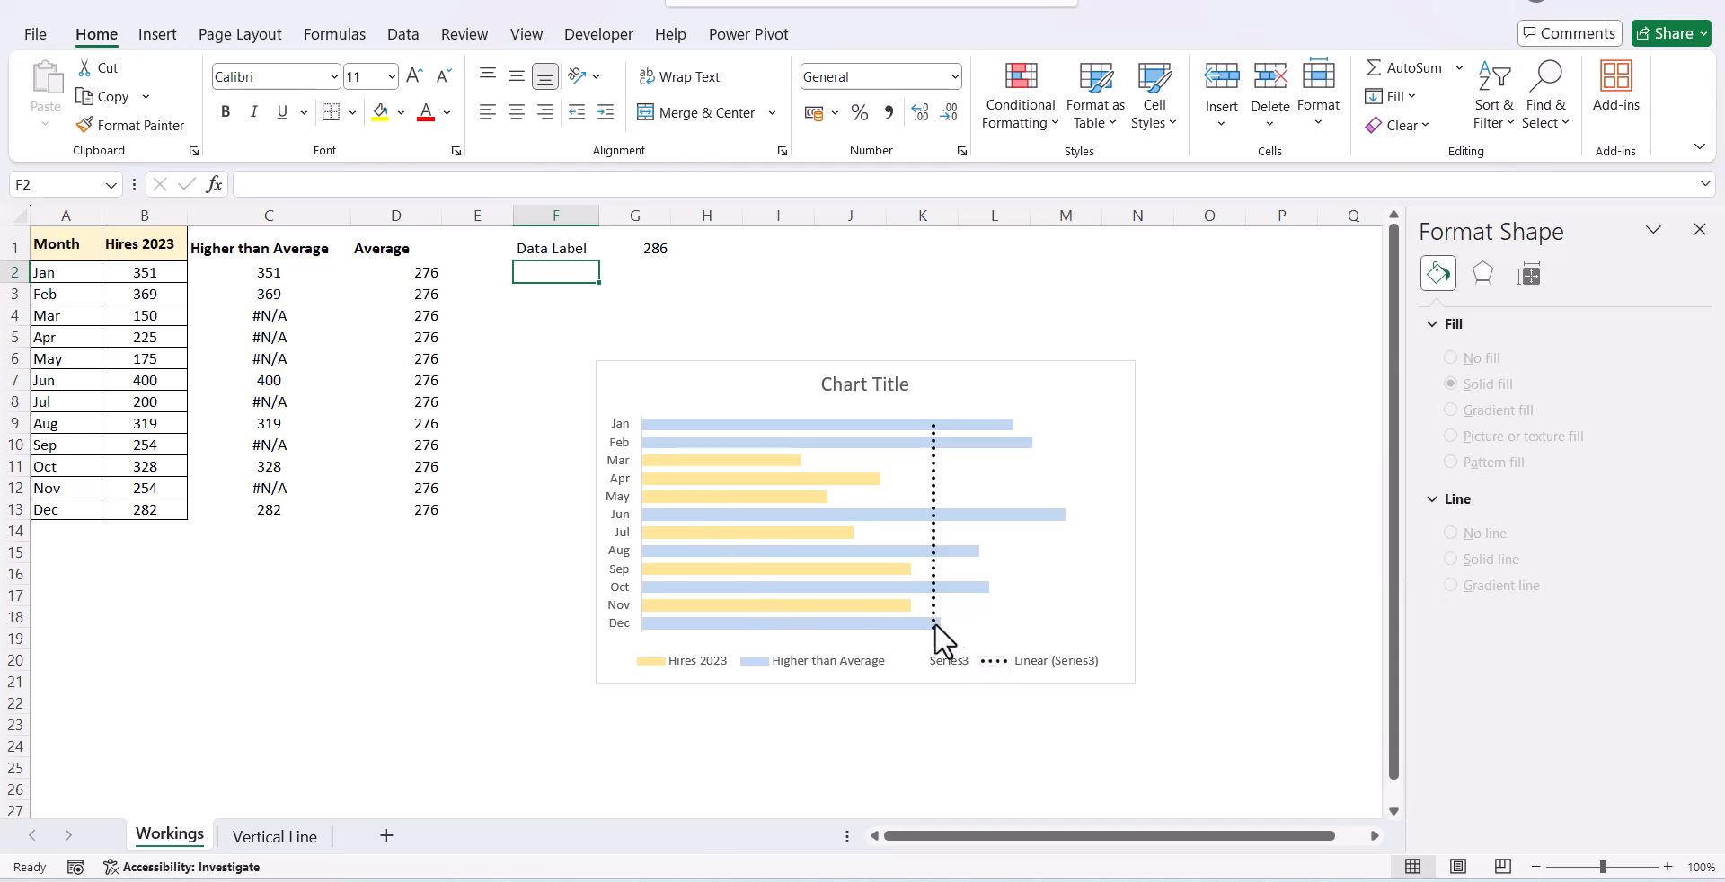
click(656, 251)
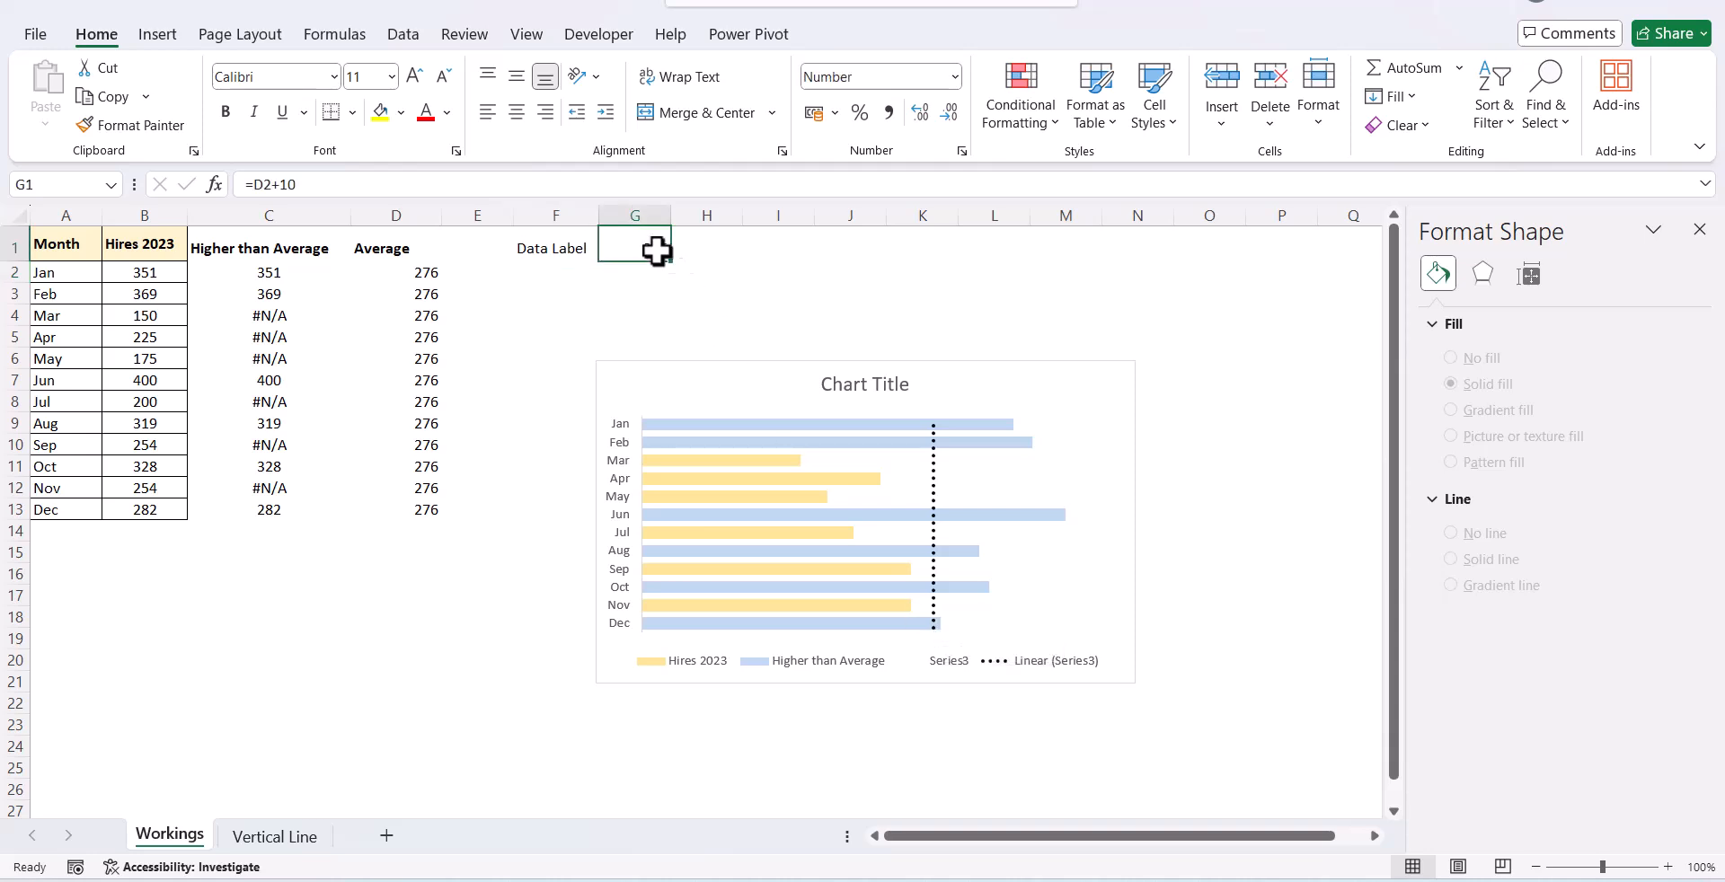
- Add a chart series named from cell F1 (Data Label) with its value taken from Workings!$G$1
click(806, 369)
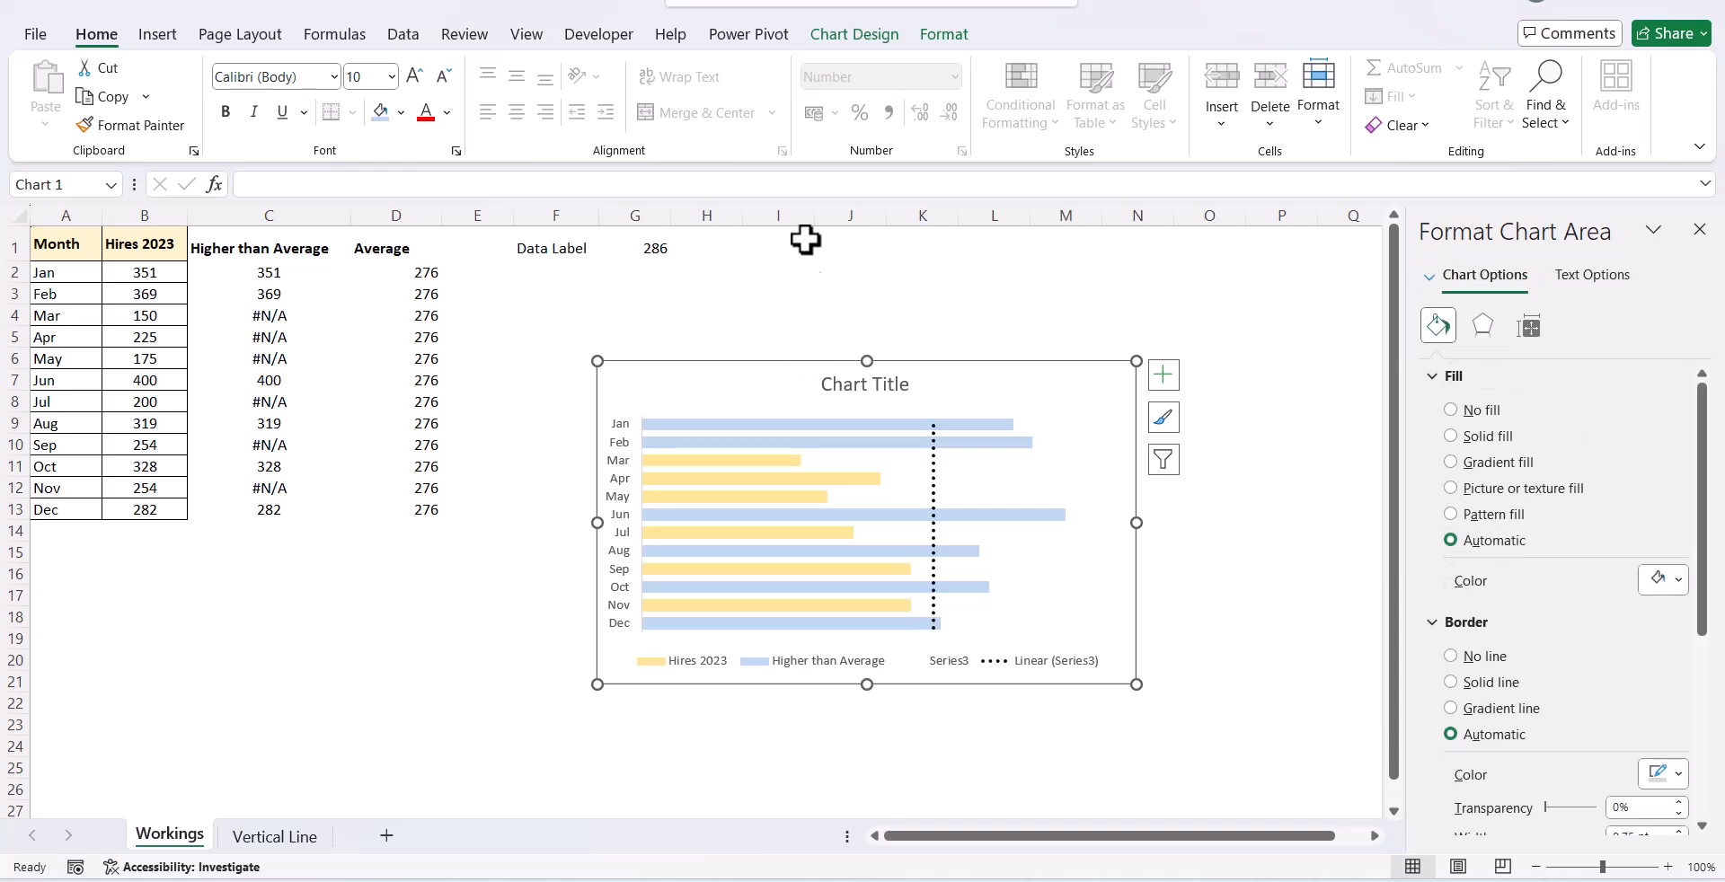
click(842, 27)
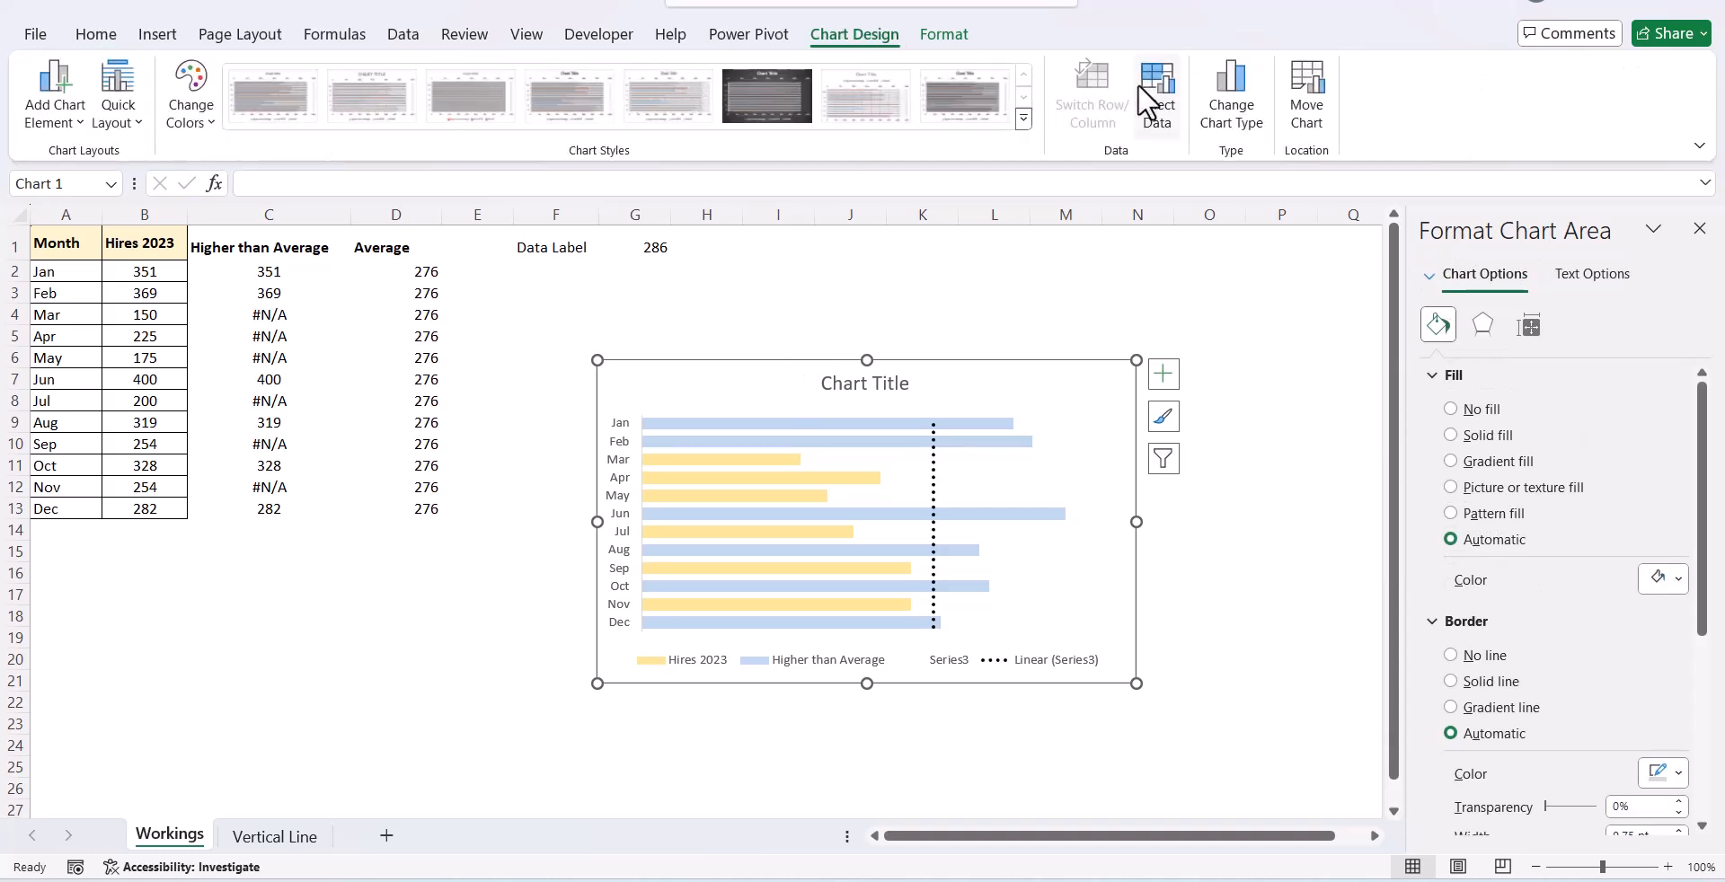
click(1159, 97)
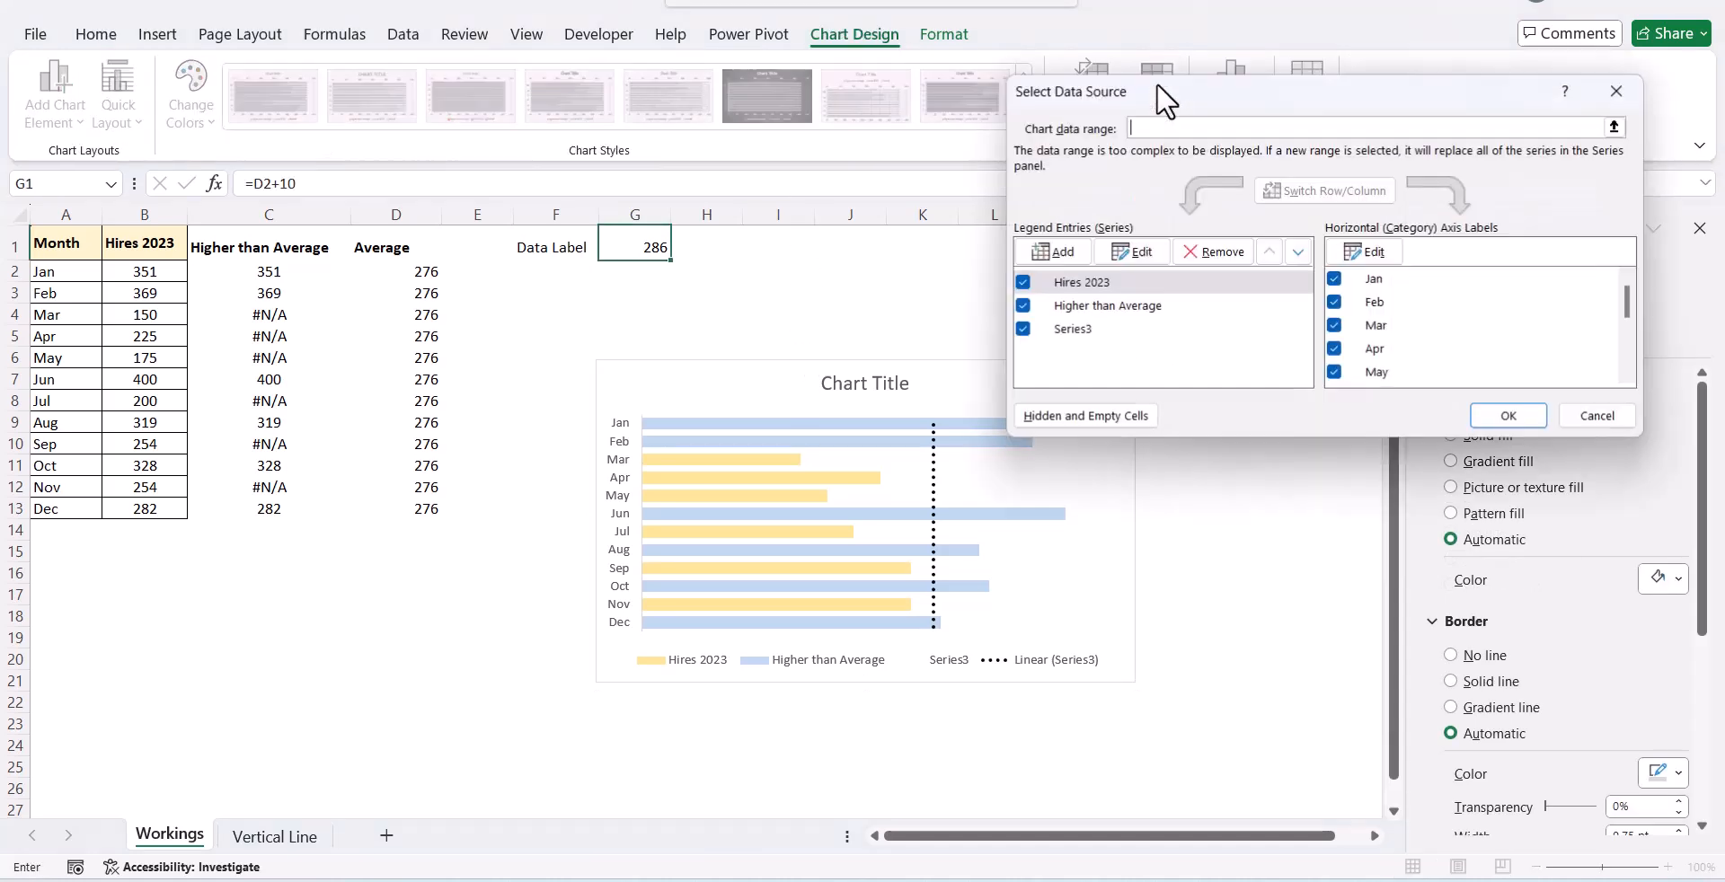
click(1054, 248)
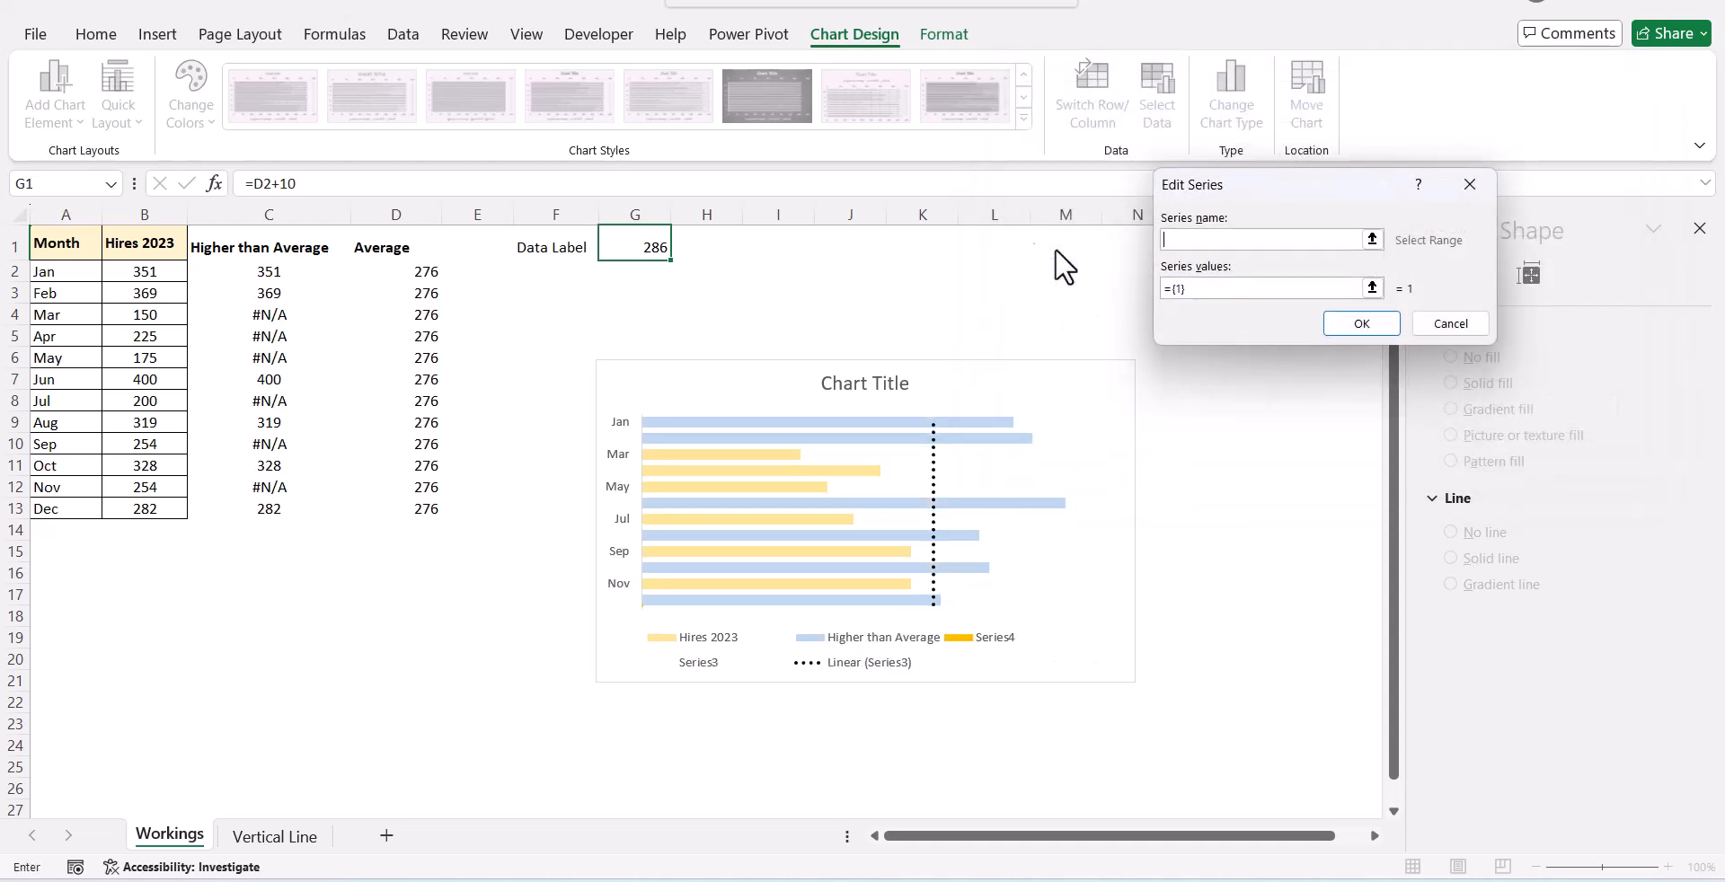
click(574, 255)
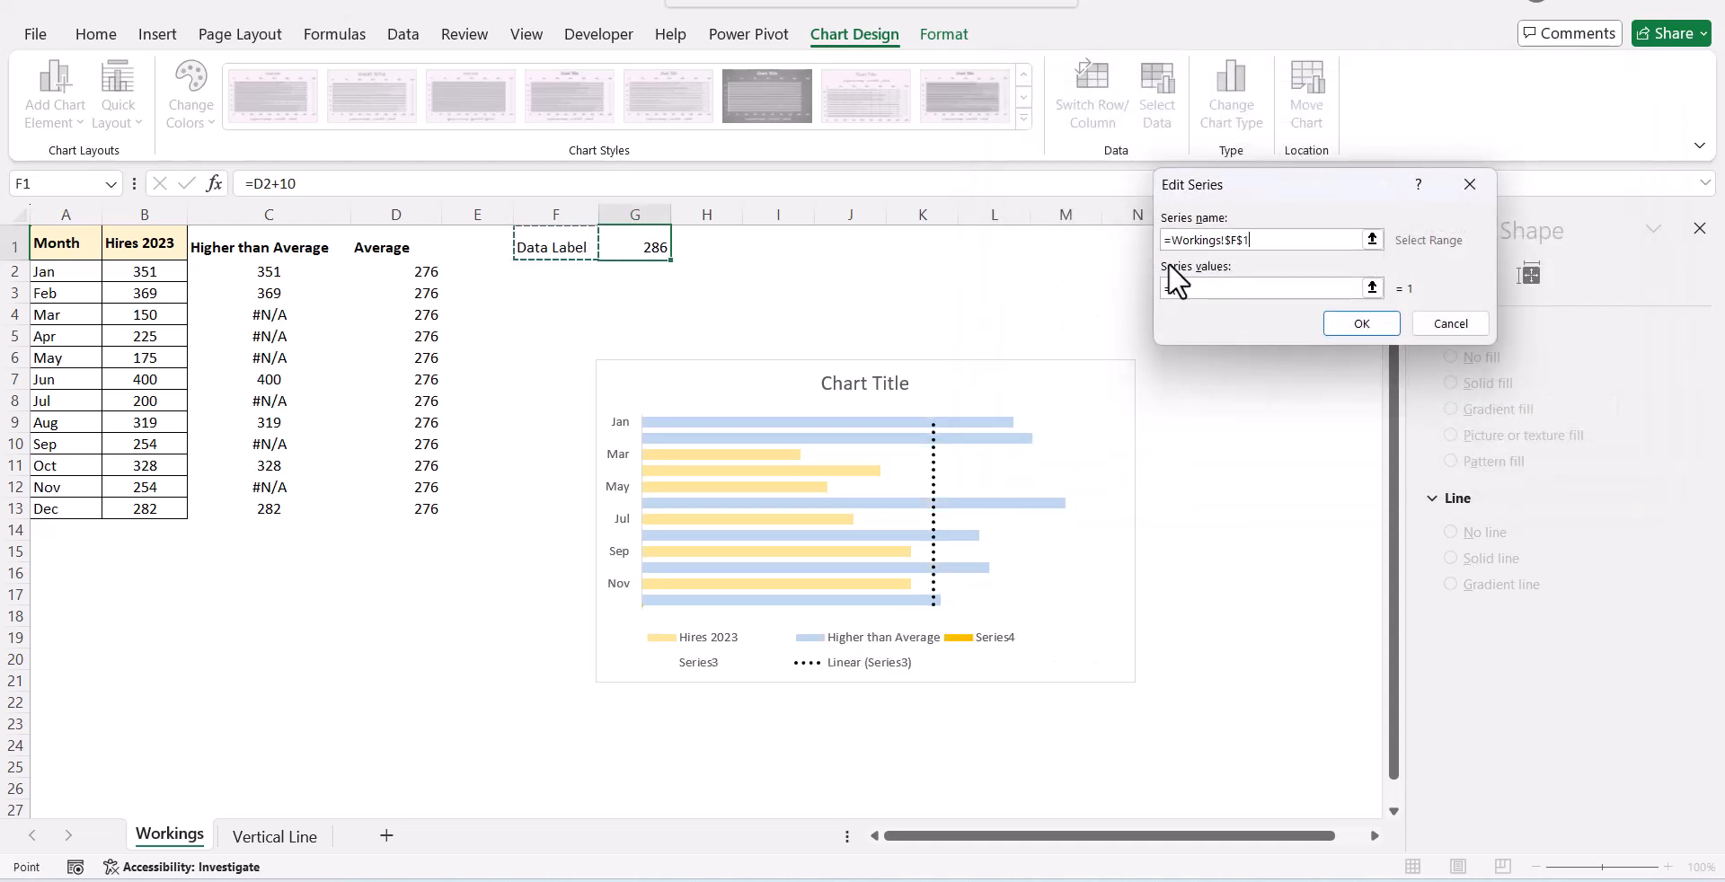
click(1372, 287)
click(635, 247)
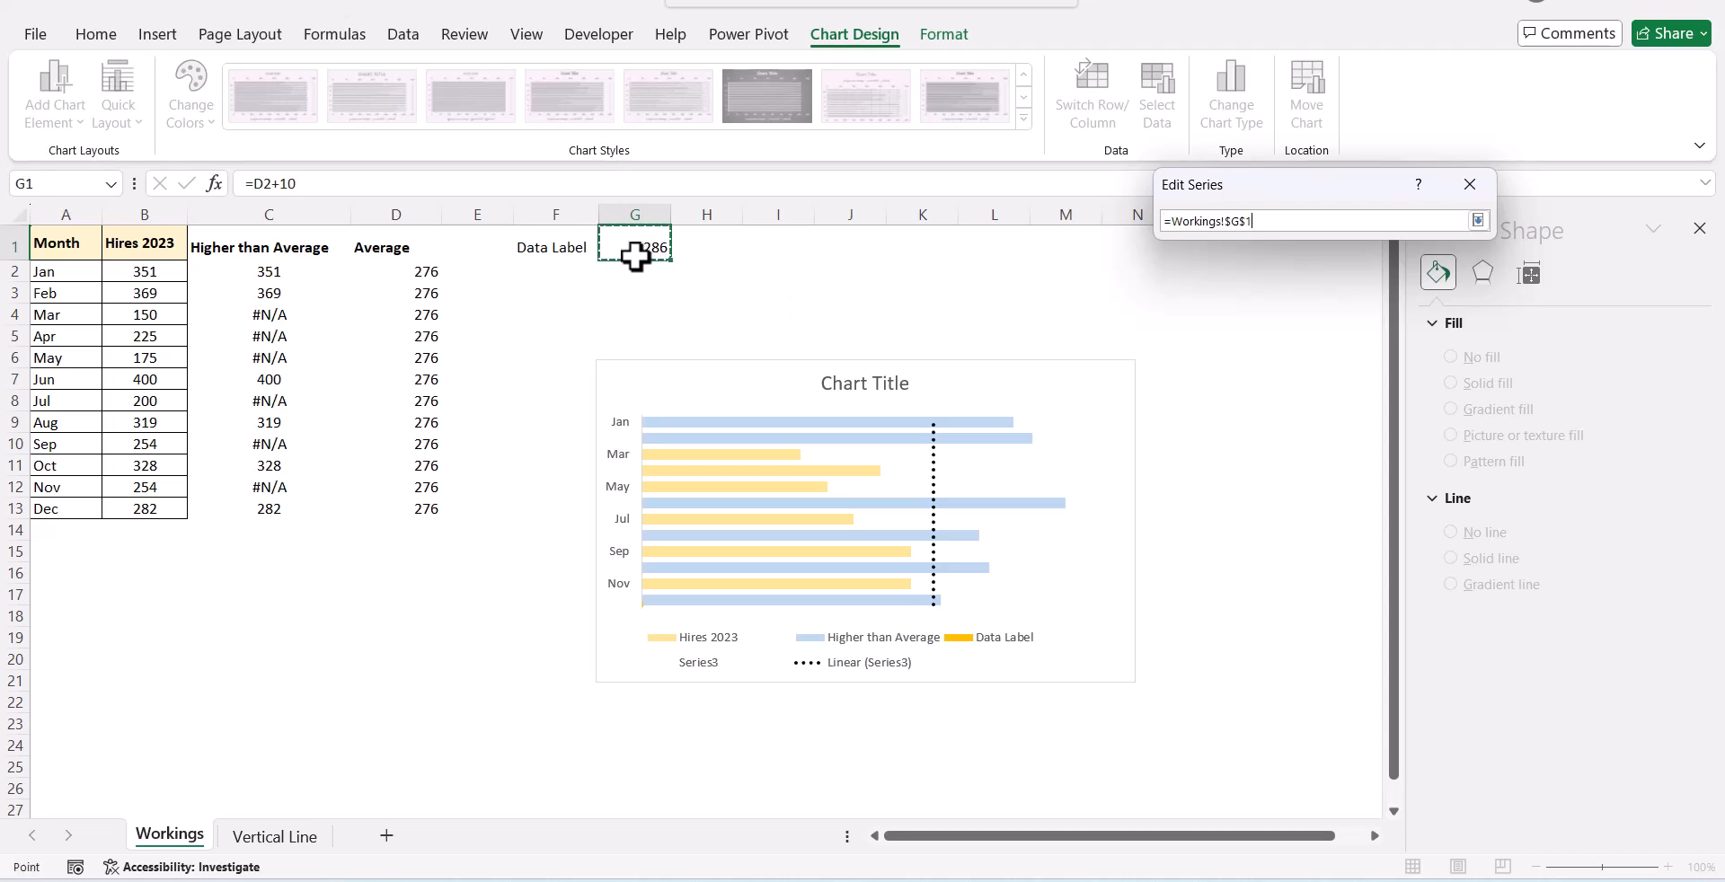
click(1479, 229)
click(1331, 325)
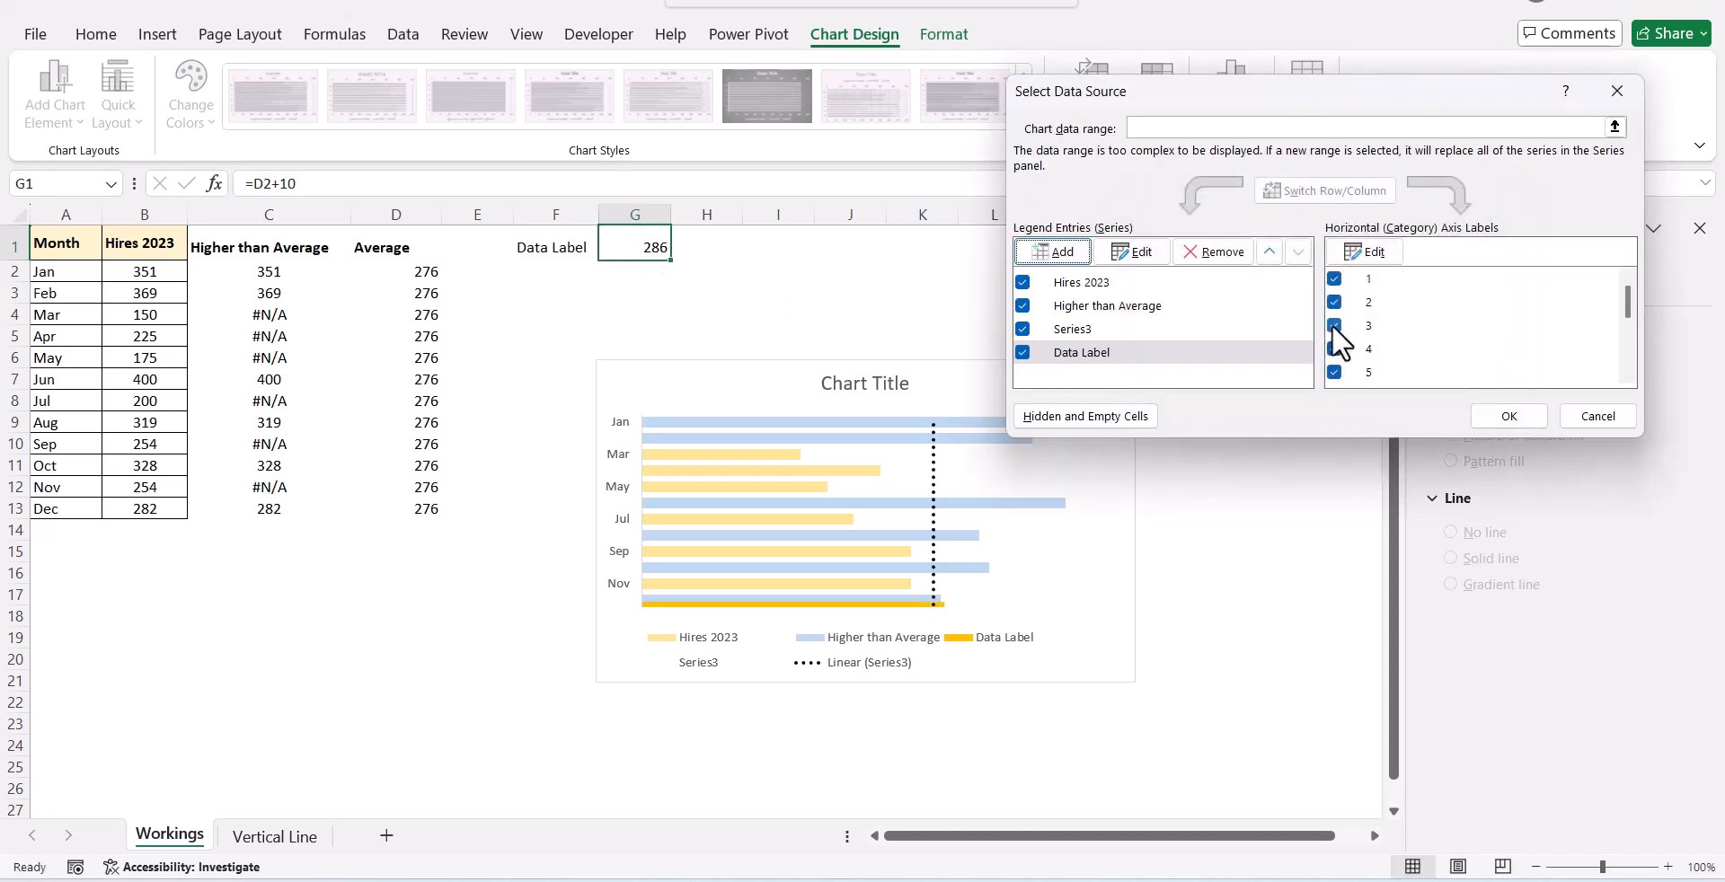
click(1490, 411)
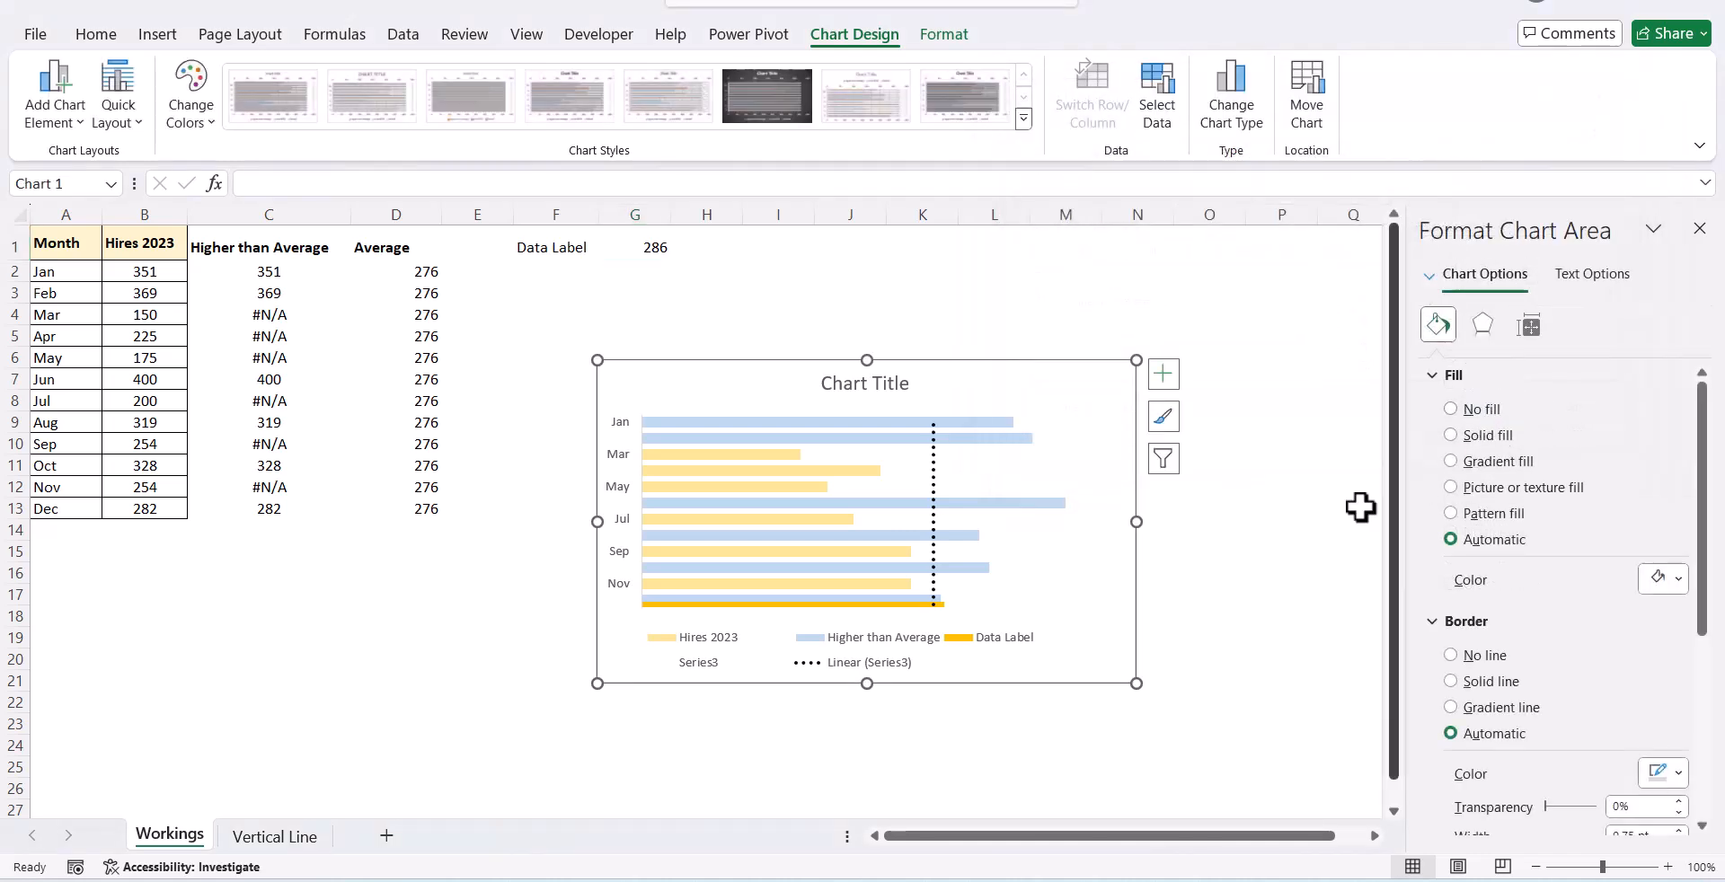
- Add a data label to the Data Label series bar in the chart
click(819, 605)
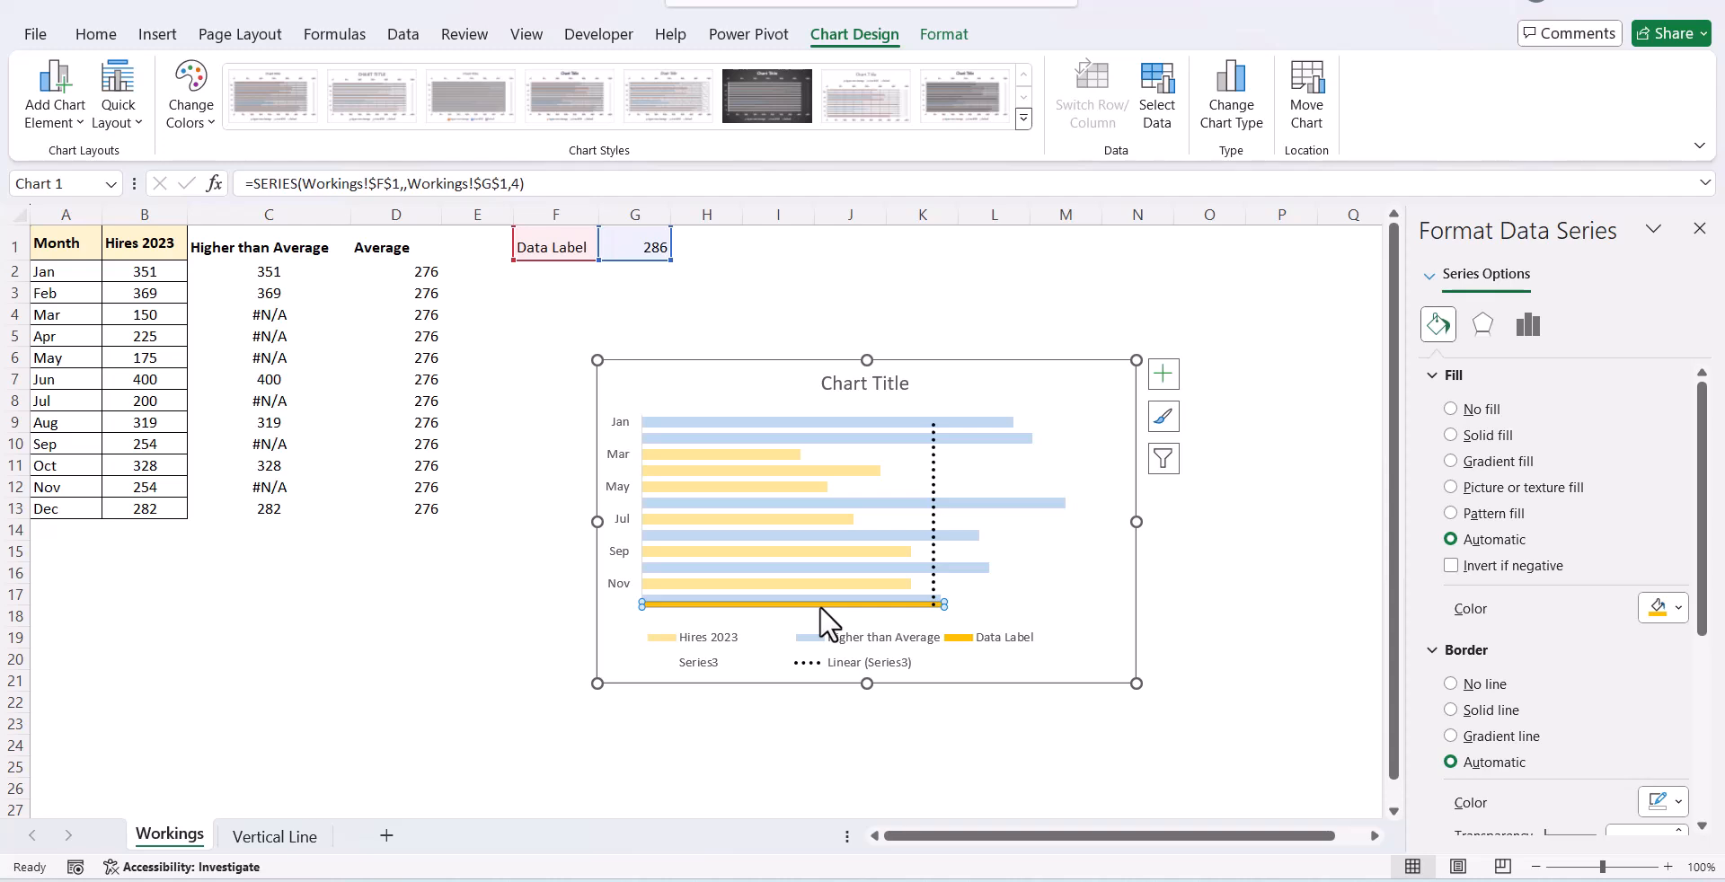
right_click(819, 605)
click(934, 790)
click(965, 605)
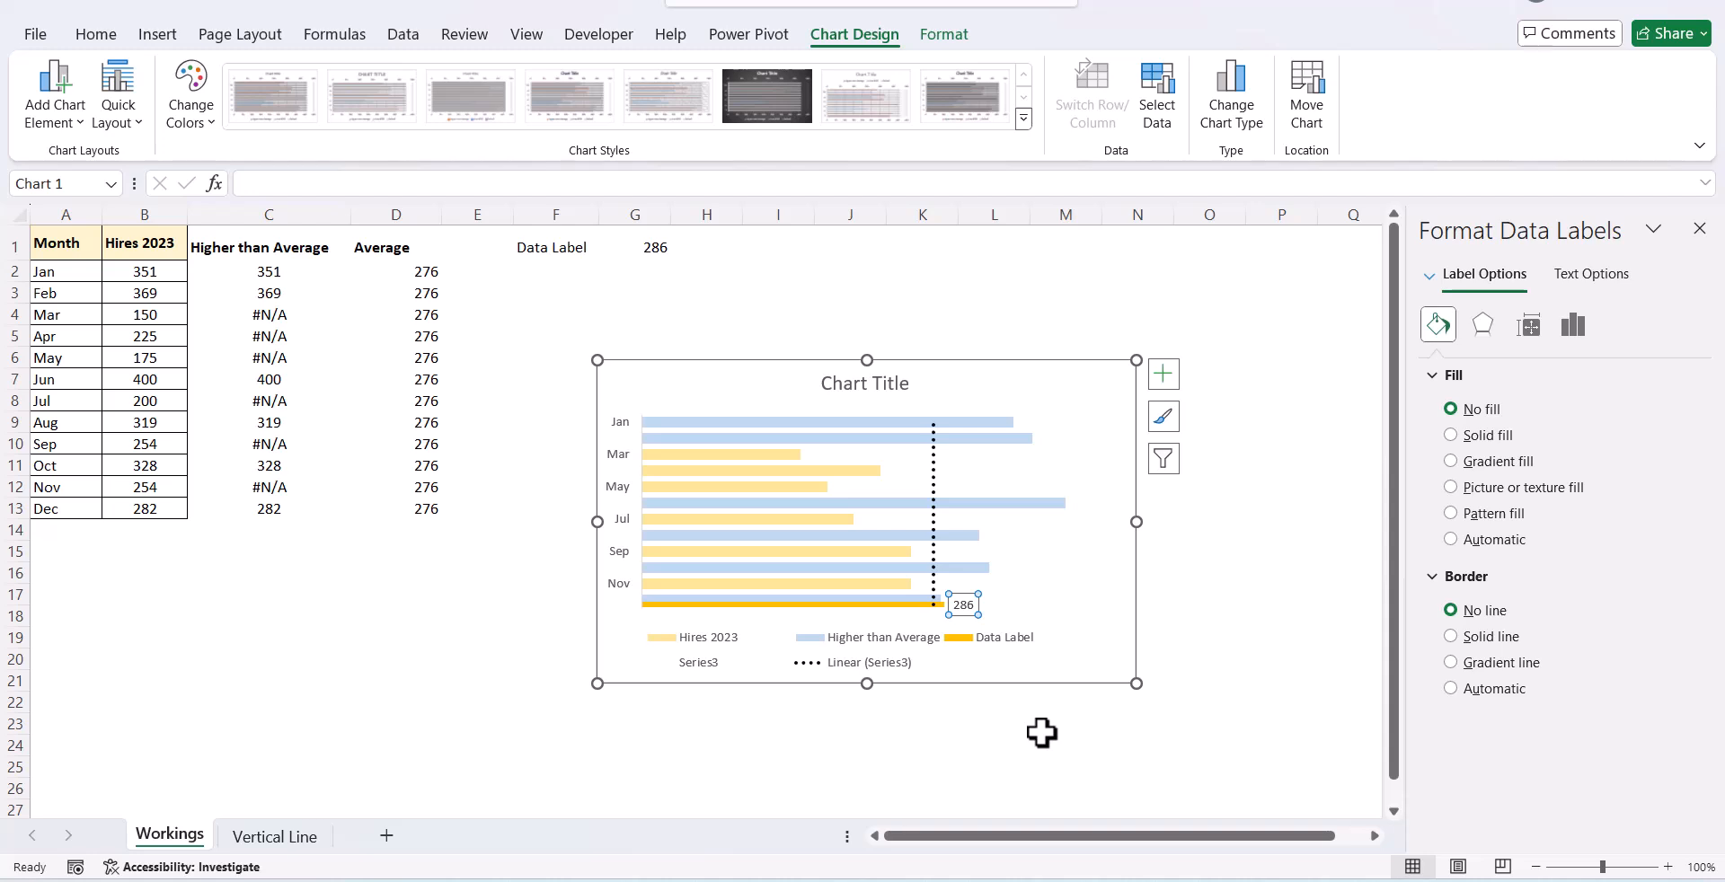
- Make the Data Label series label show the value from cell Workings!$D$2 instead of the series value
right_click(967, 595)
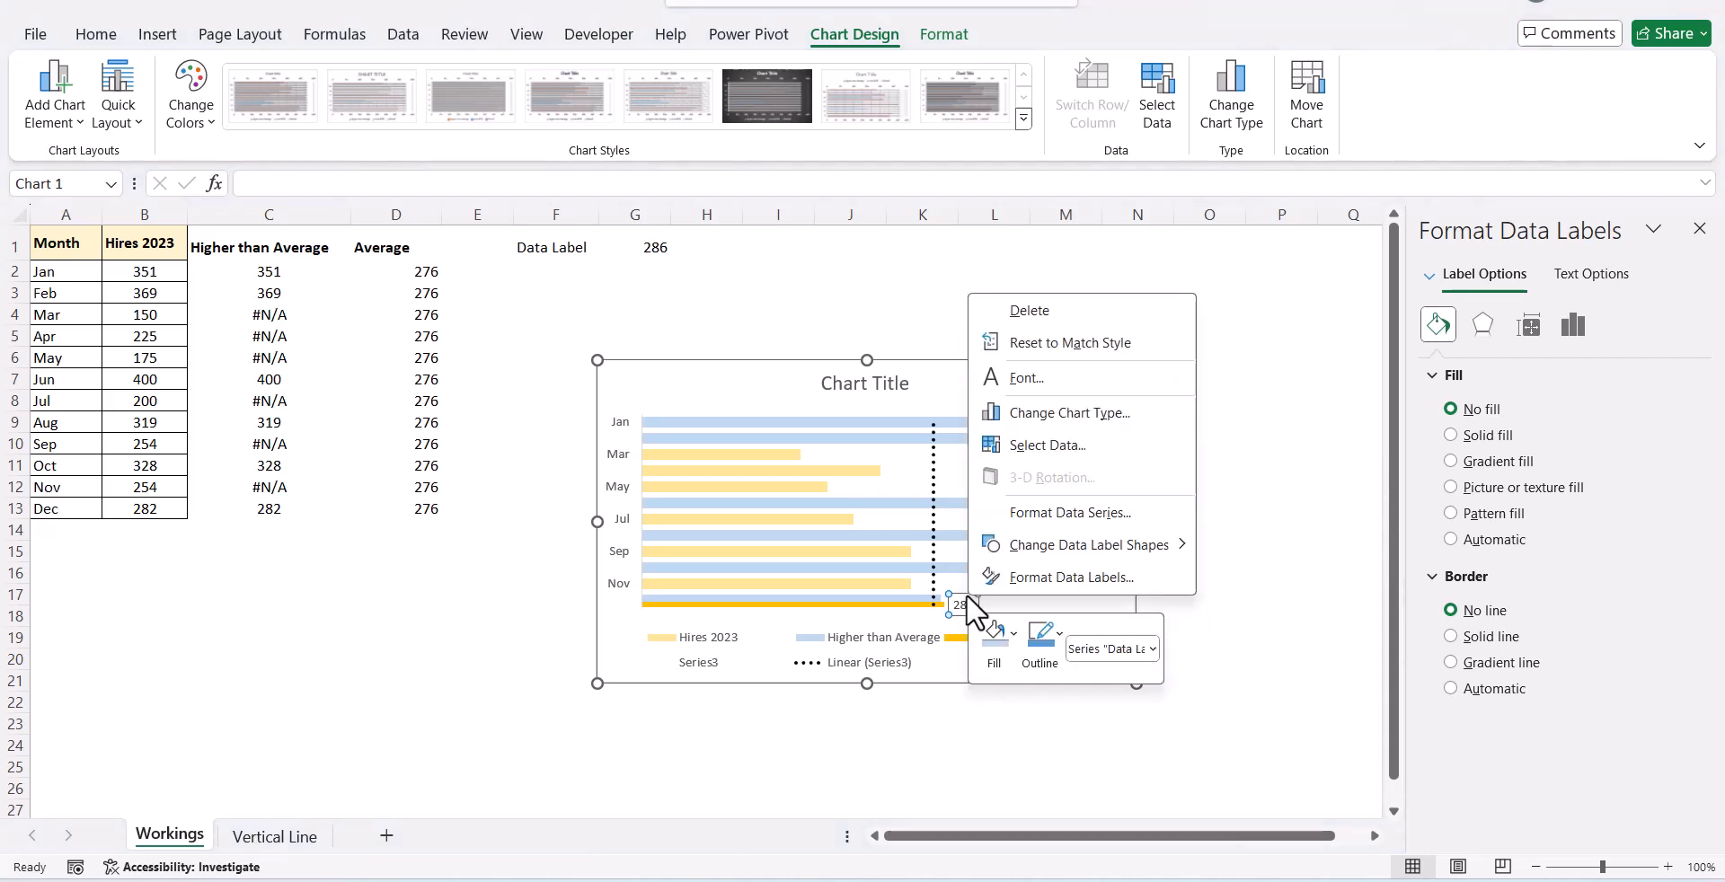
click(1104, 576)
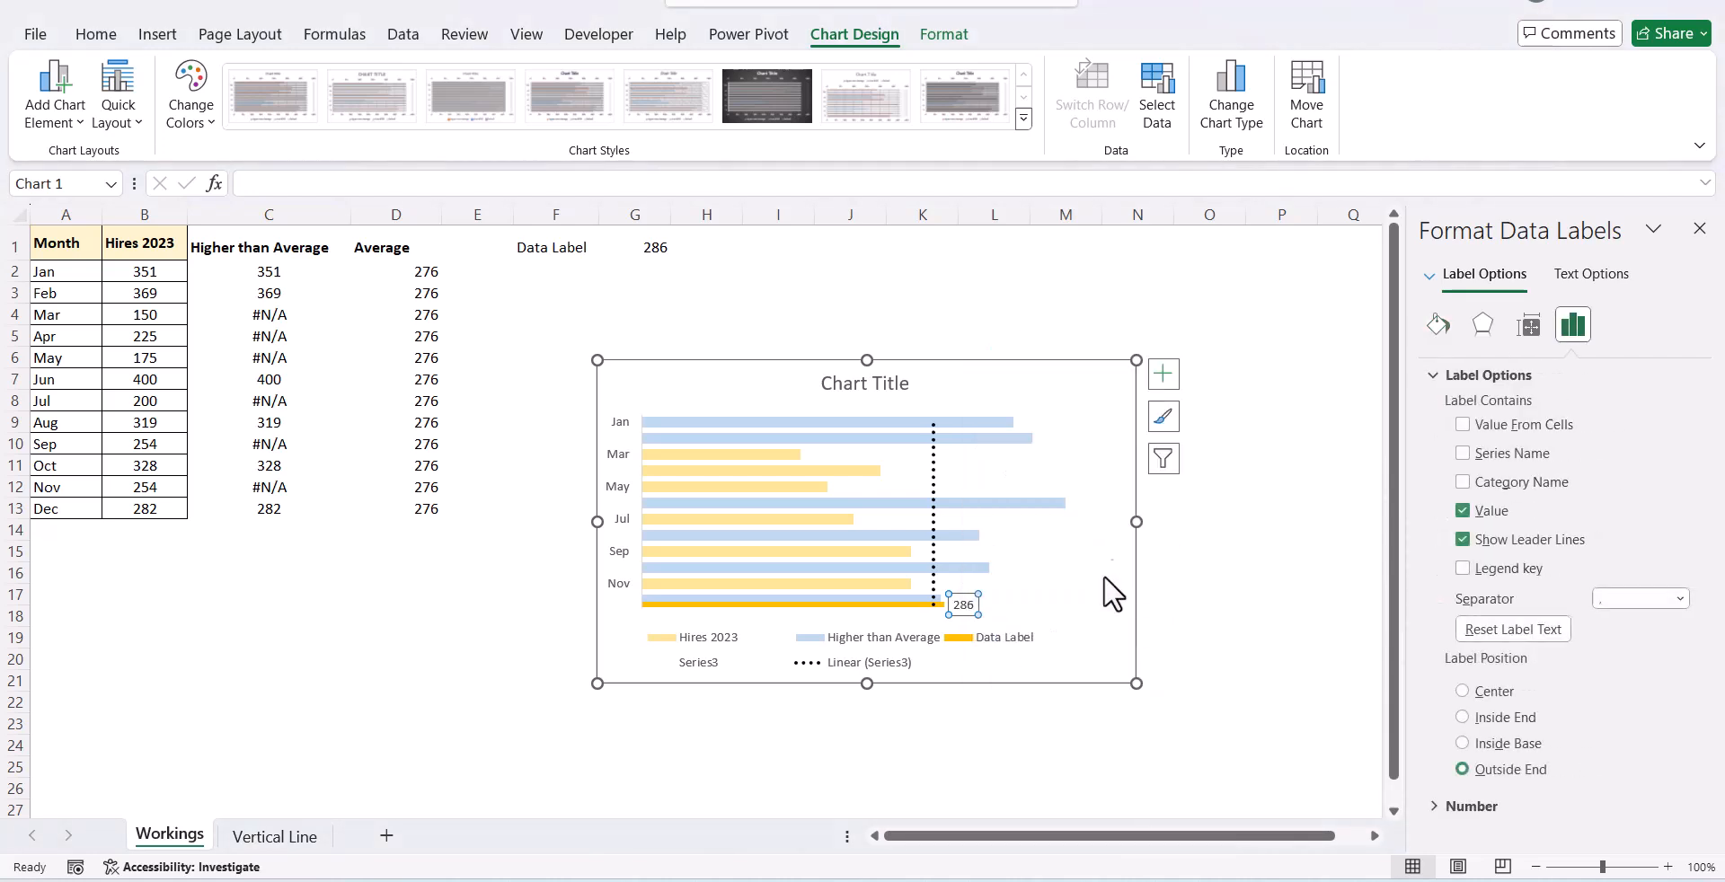
click(1460, 424)
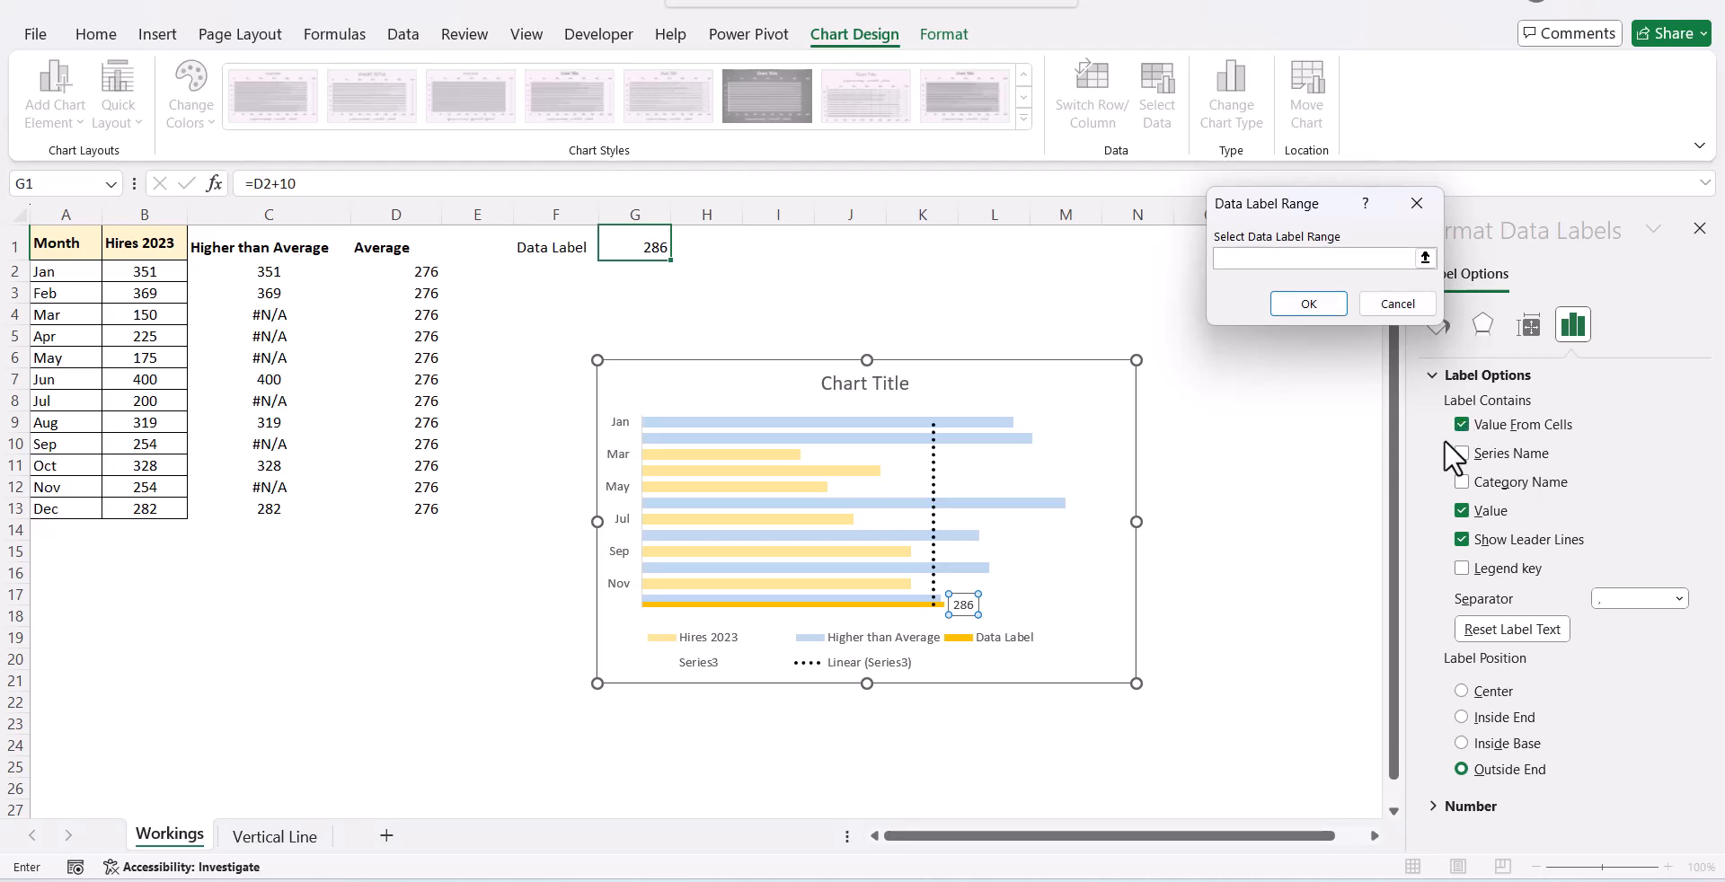
click(411, 270)
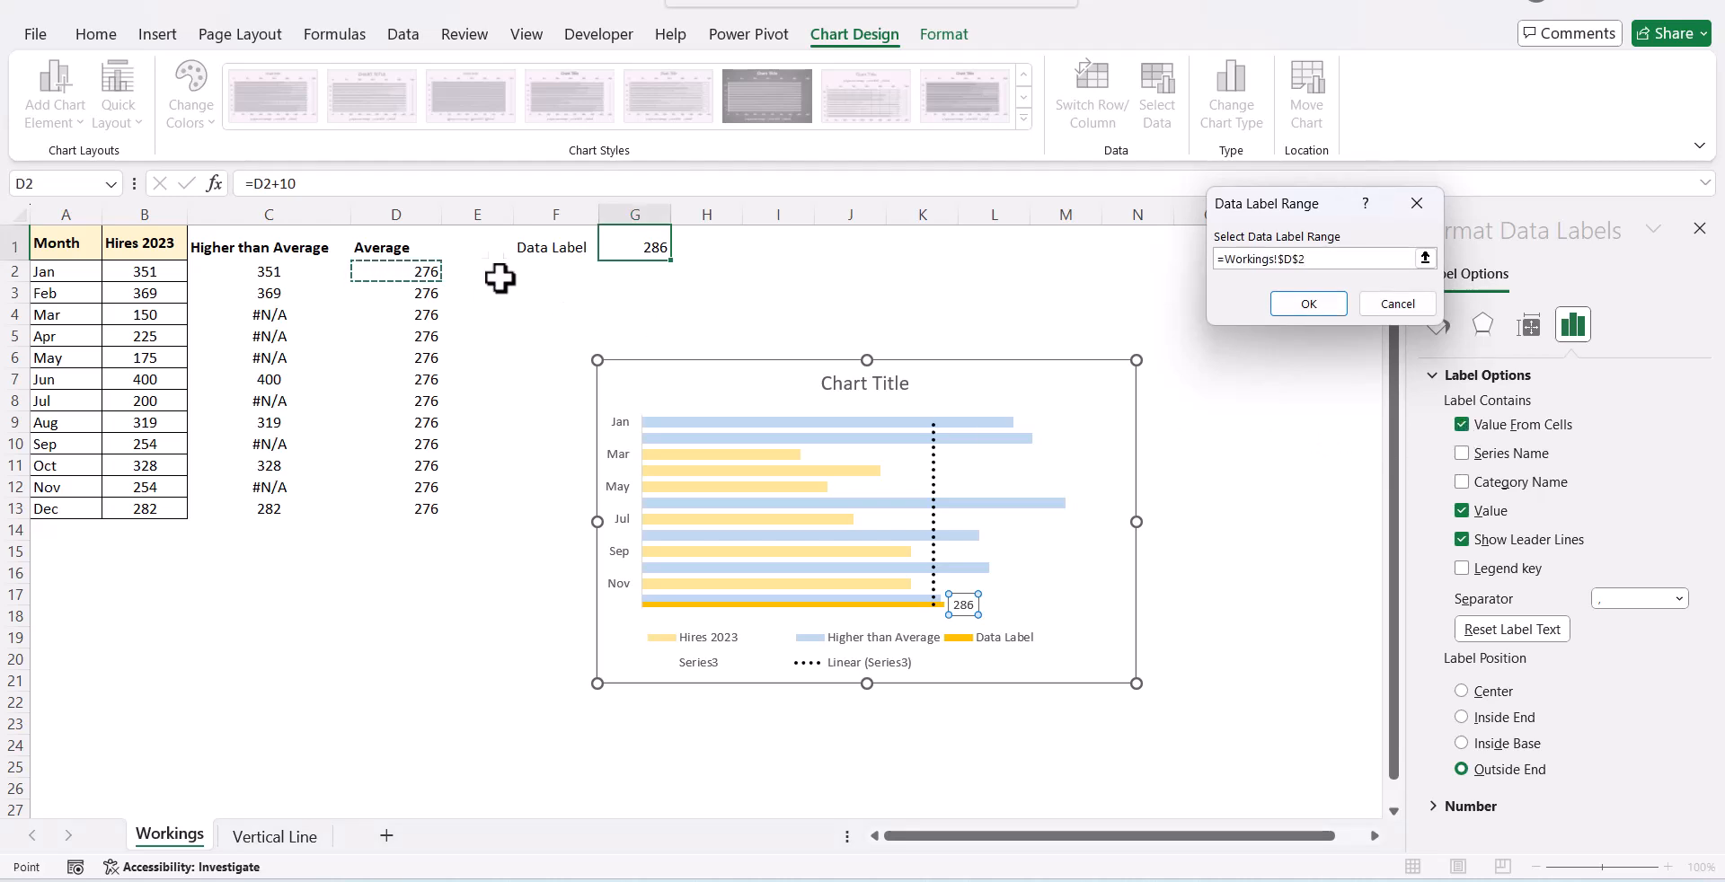
click(1314, 308)
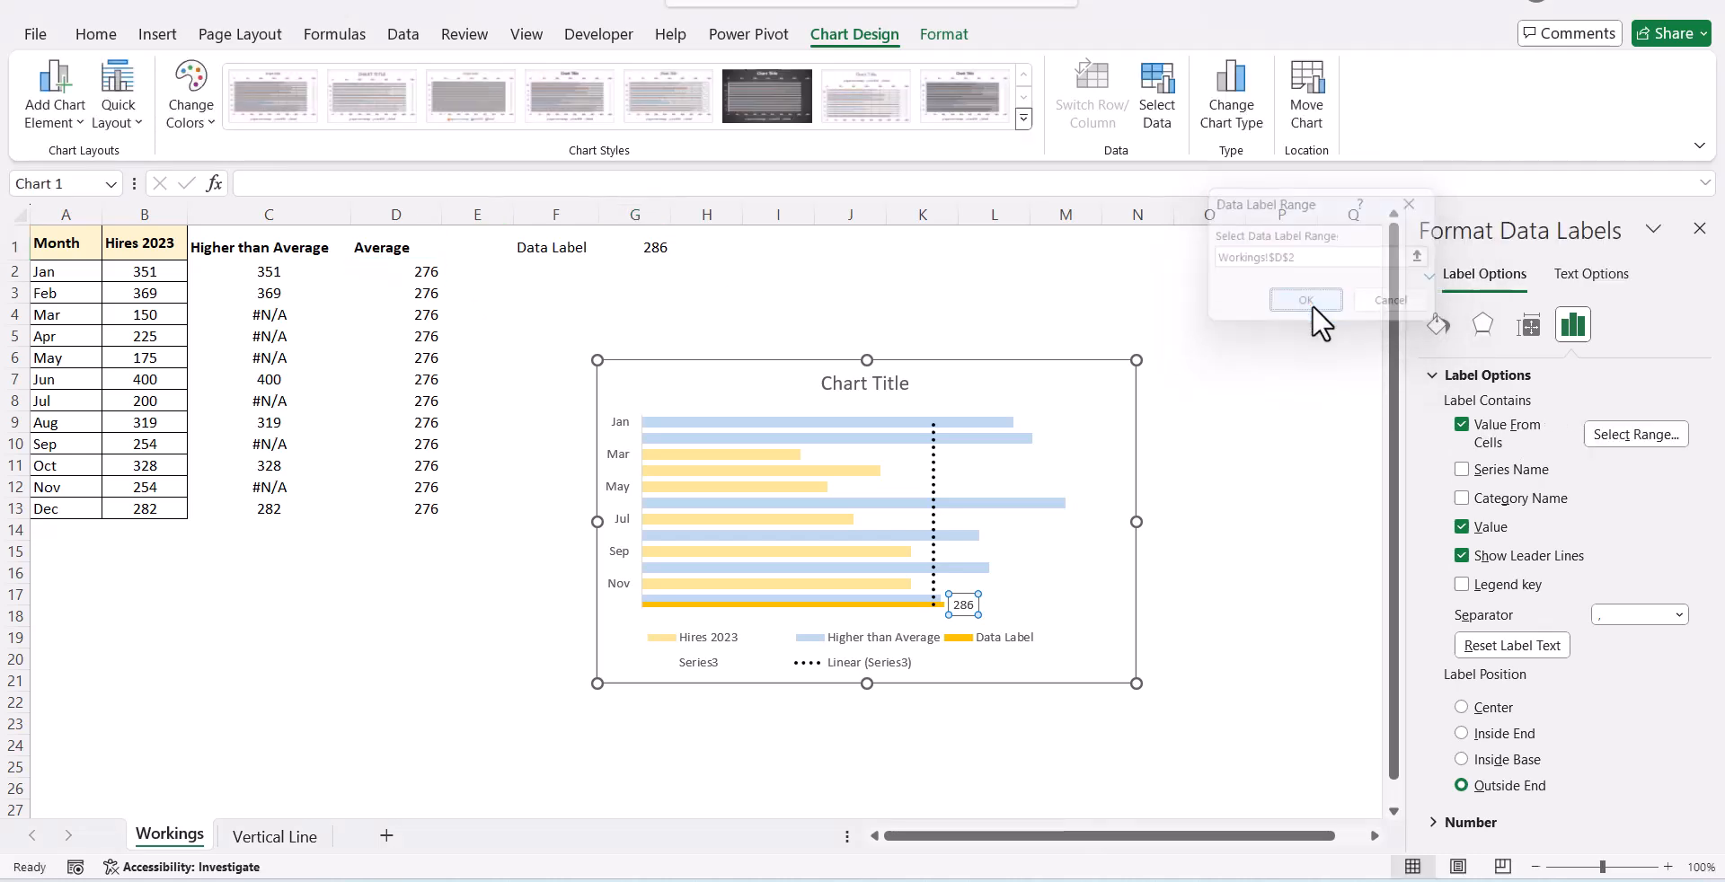
click(1462, 528)
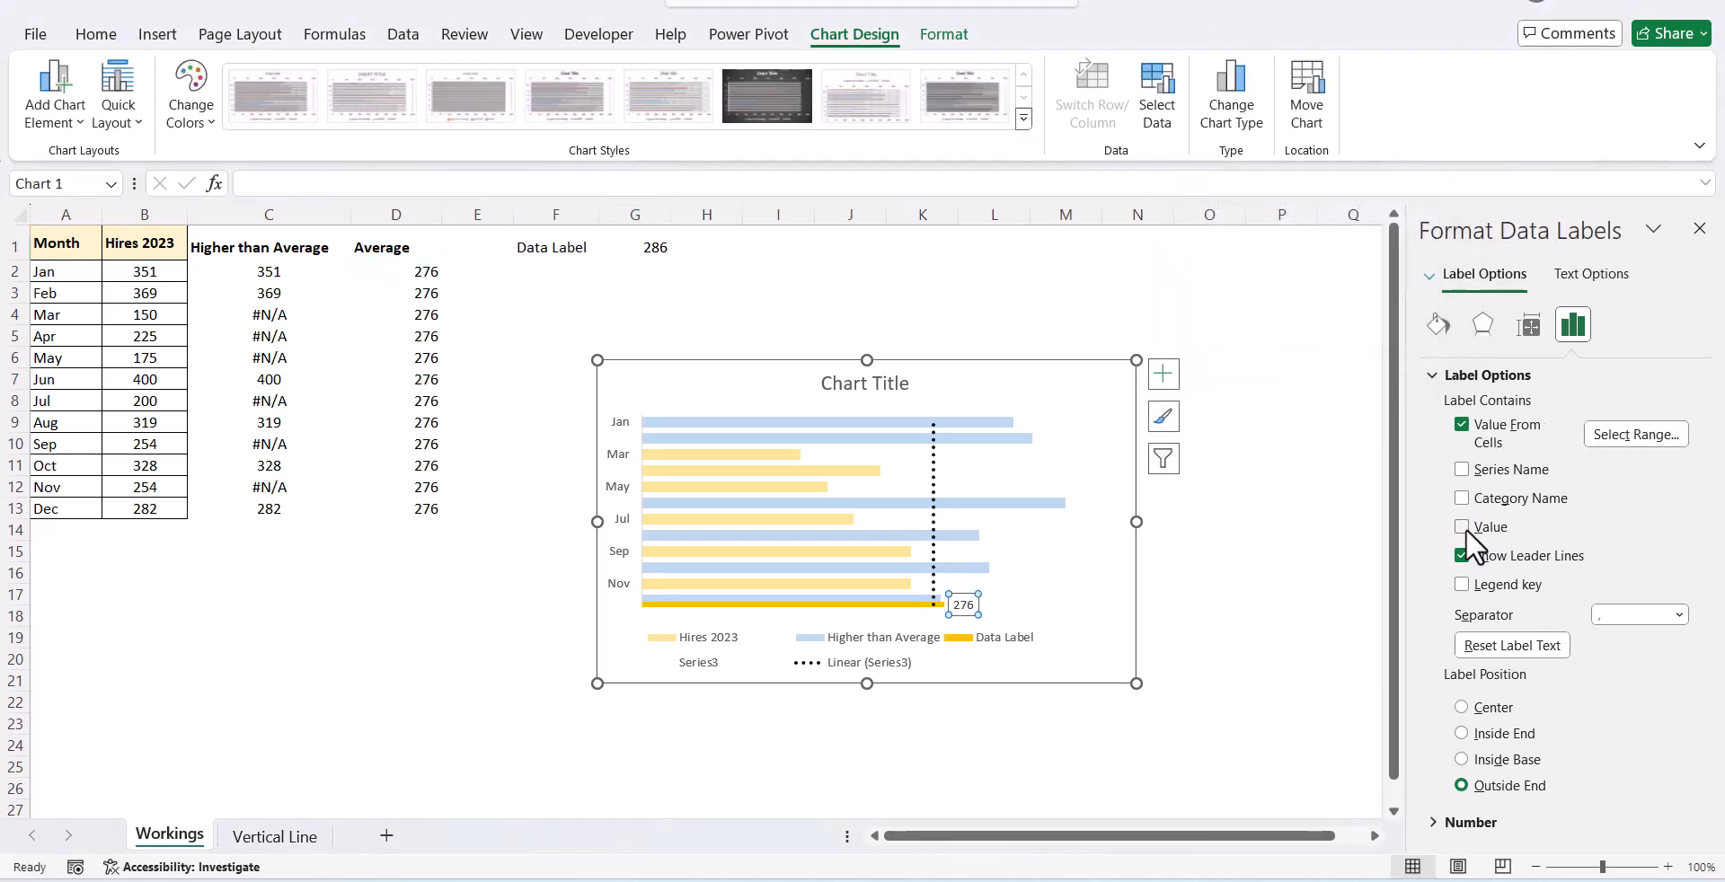
click(1253, 596)
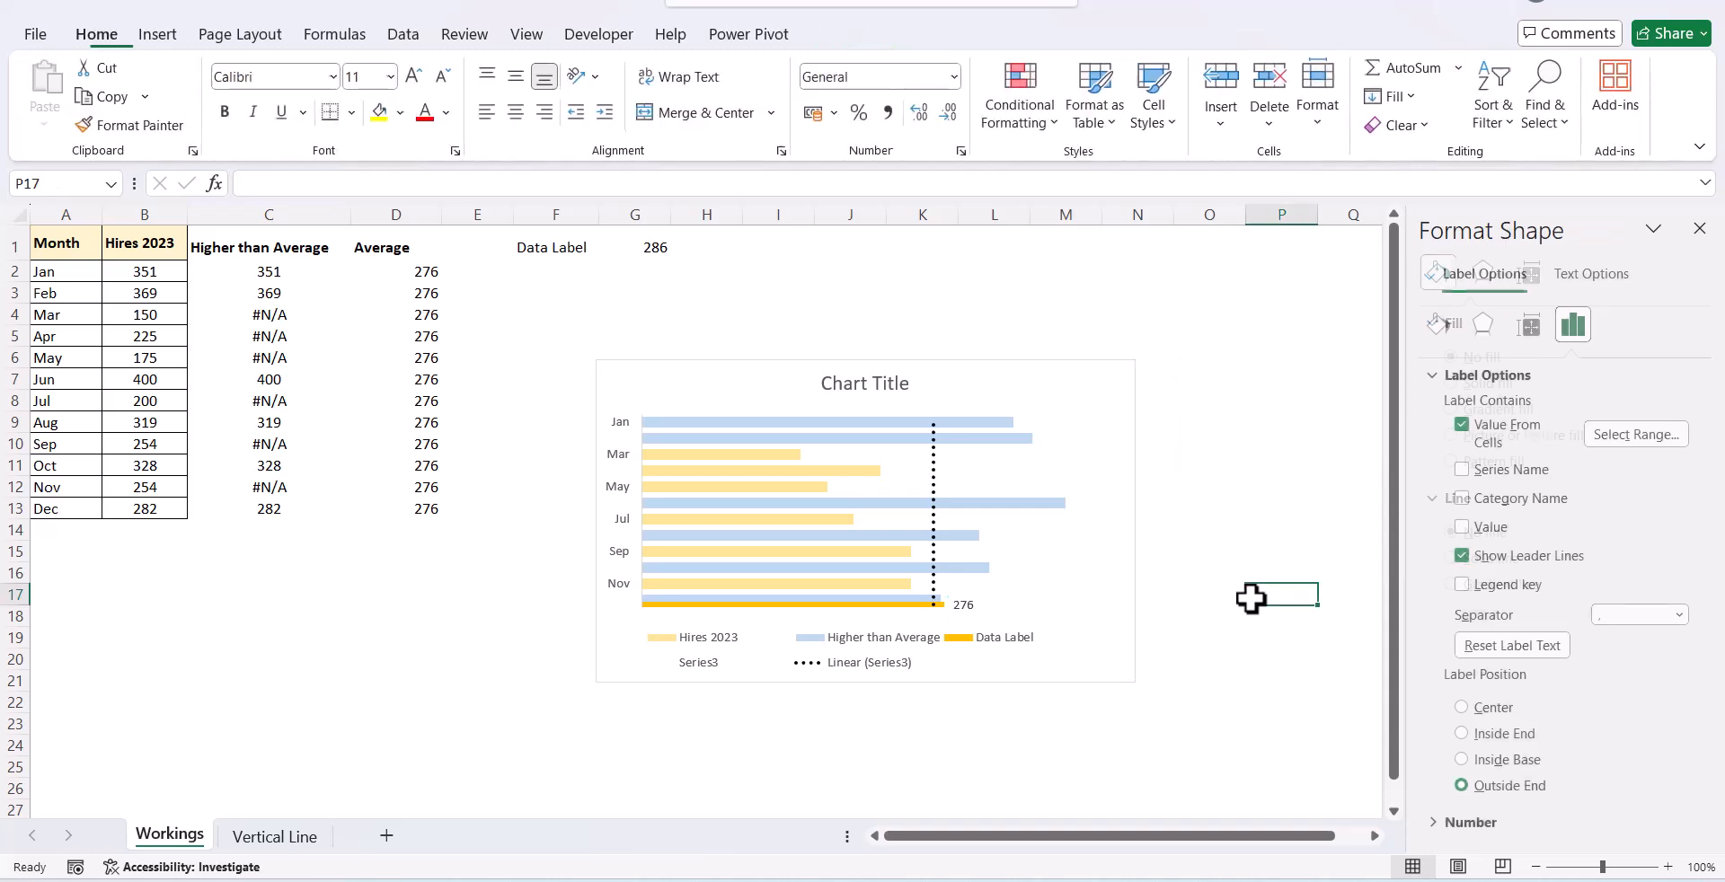
- Hide the Data Label series bar by giving it no fill and no border line
click(963, 608)
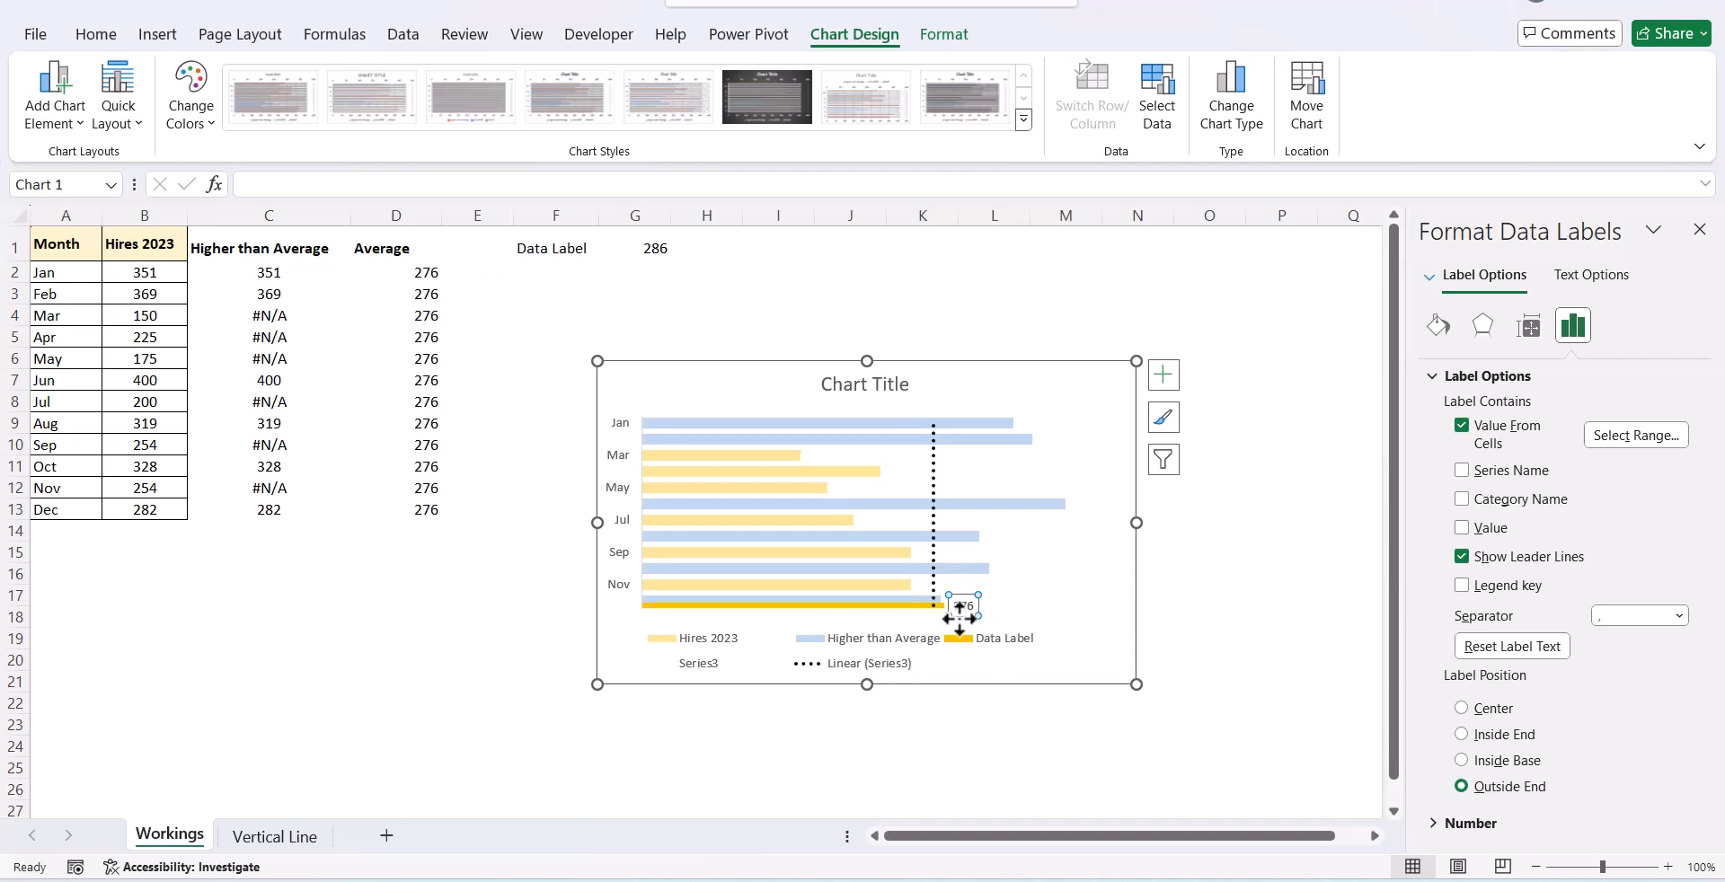
mouse_move(895, 605)
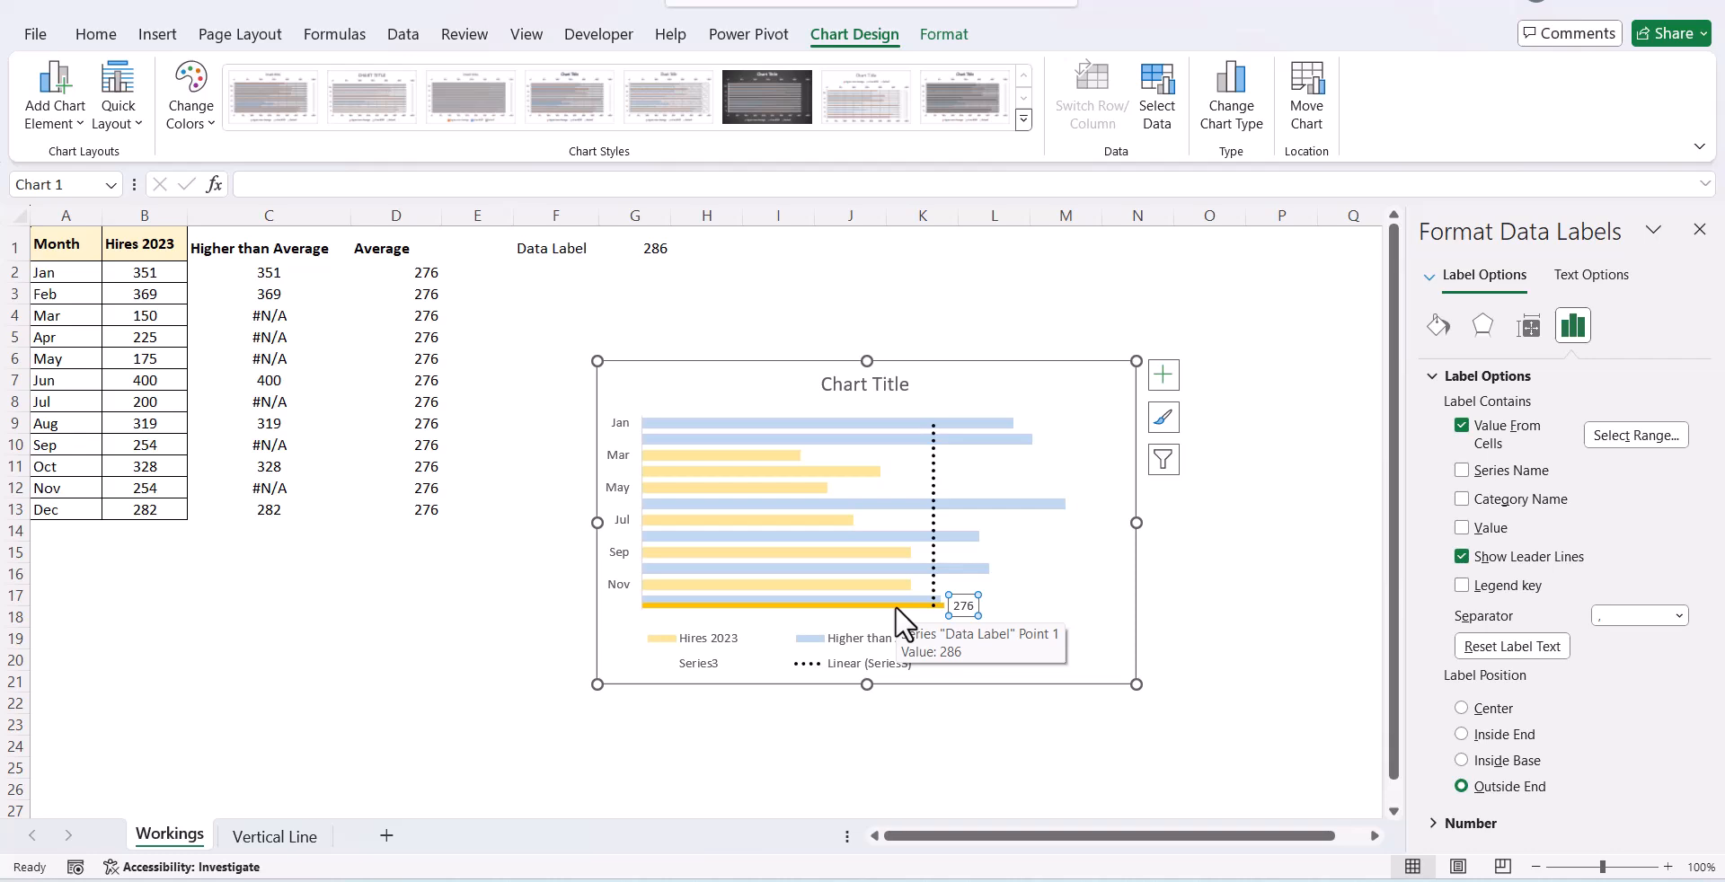
click(895, 605)
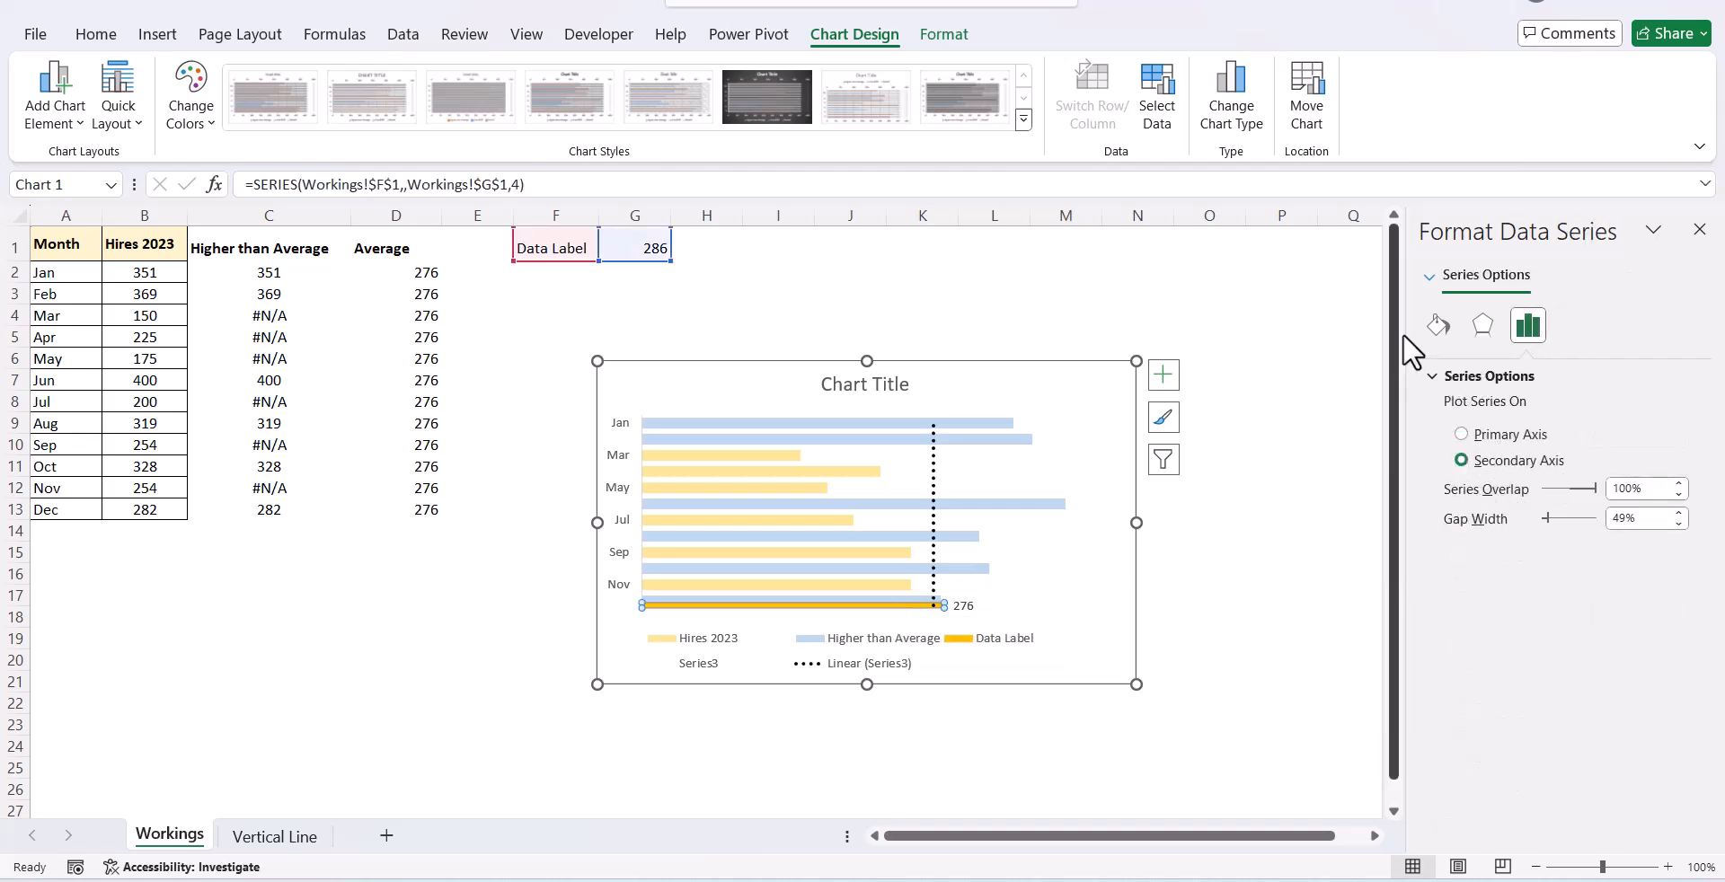
click(1438, 325)
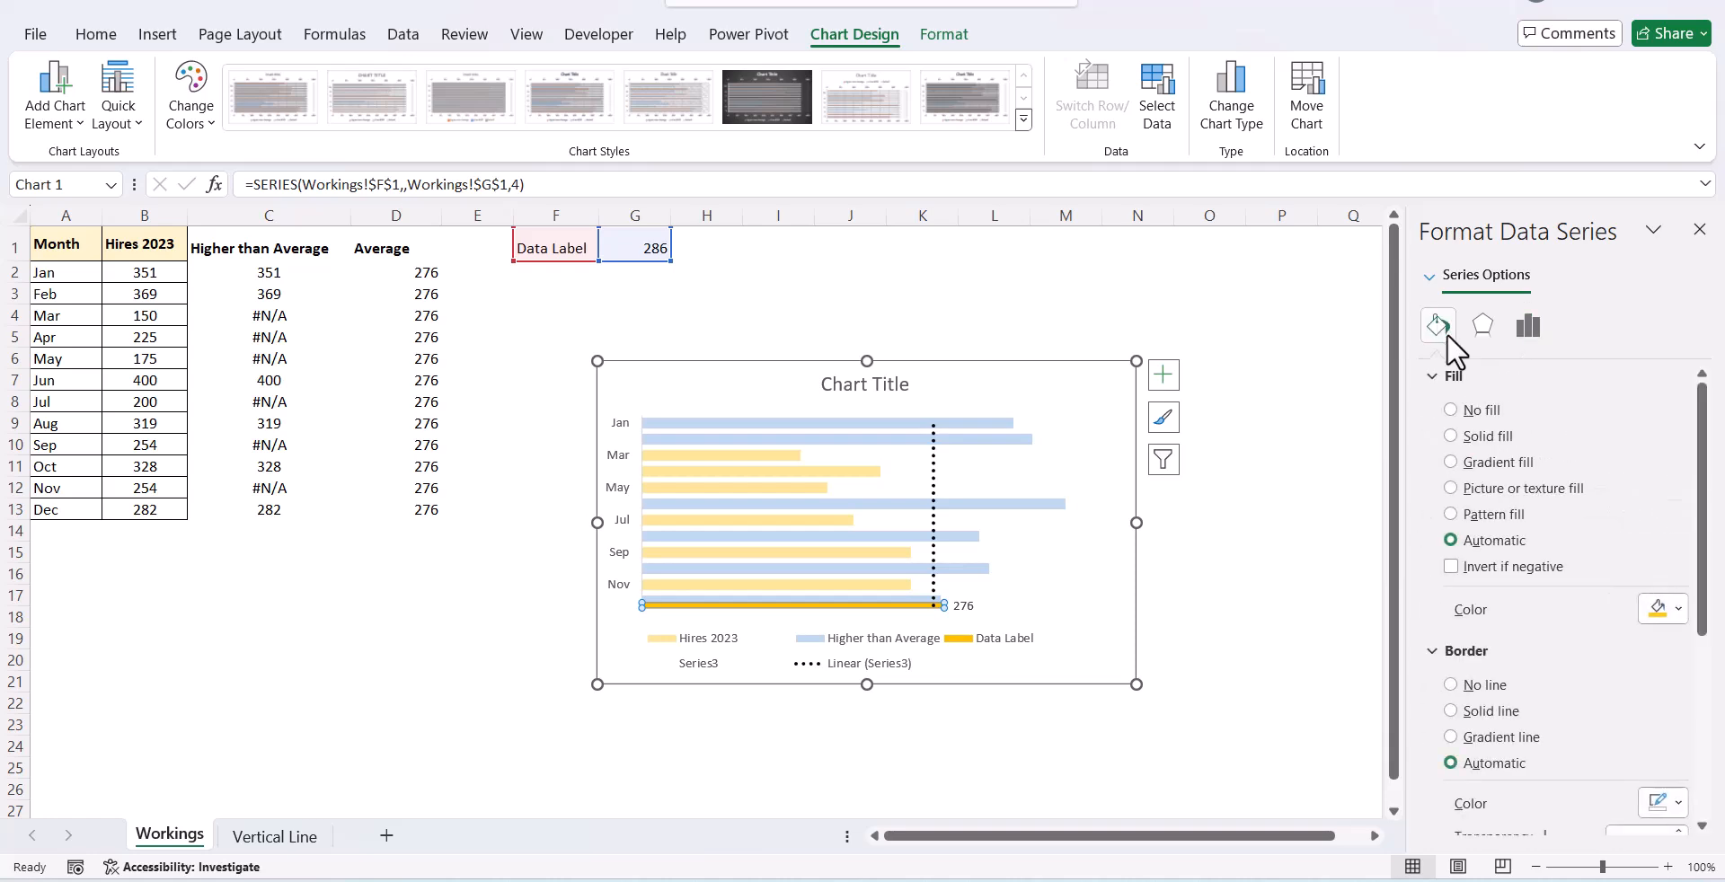
click(1451, 410)
click(1451, 640)
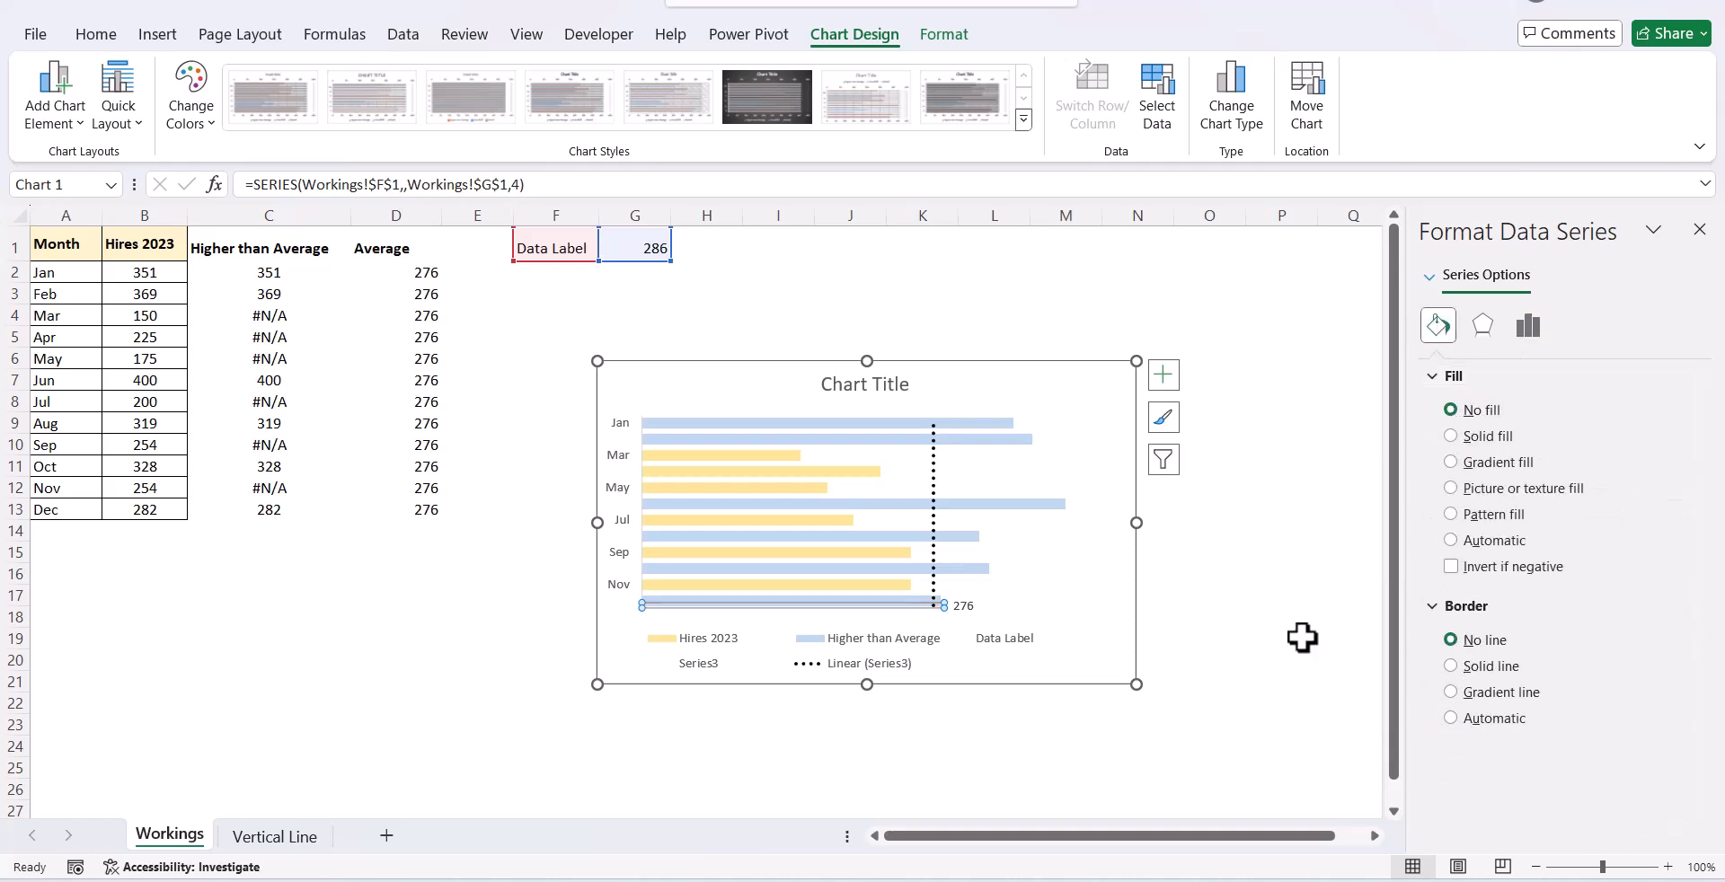
click(1237, 637)
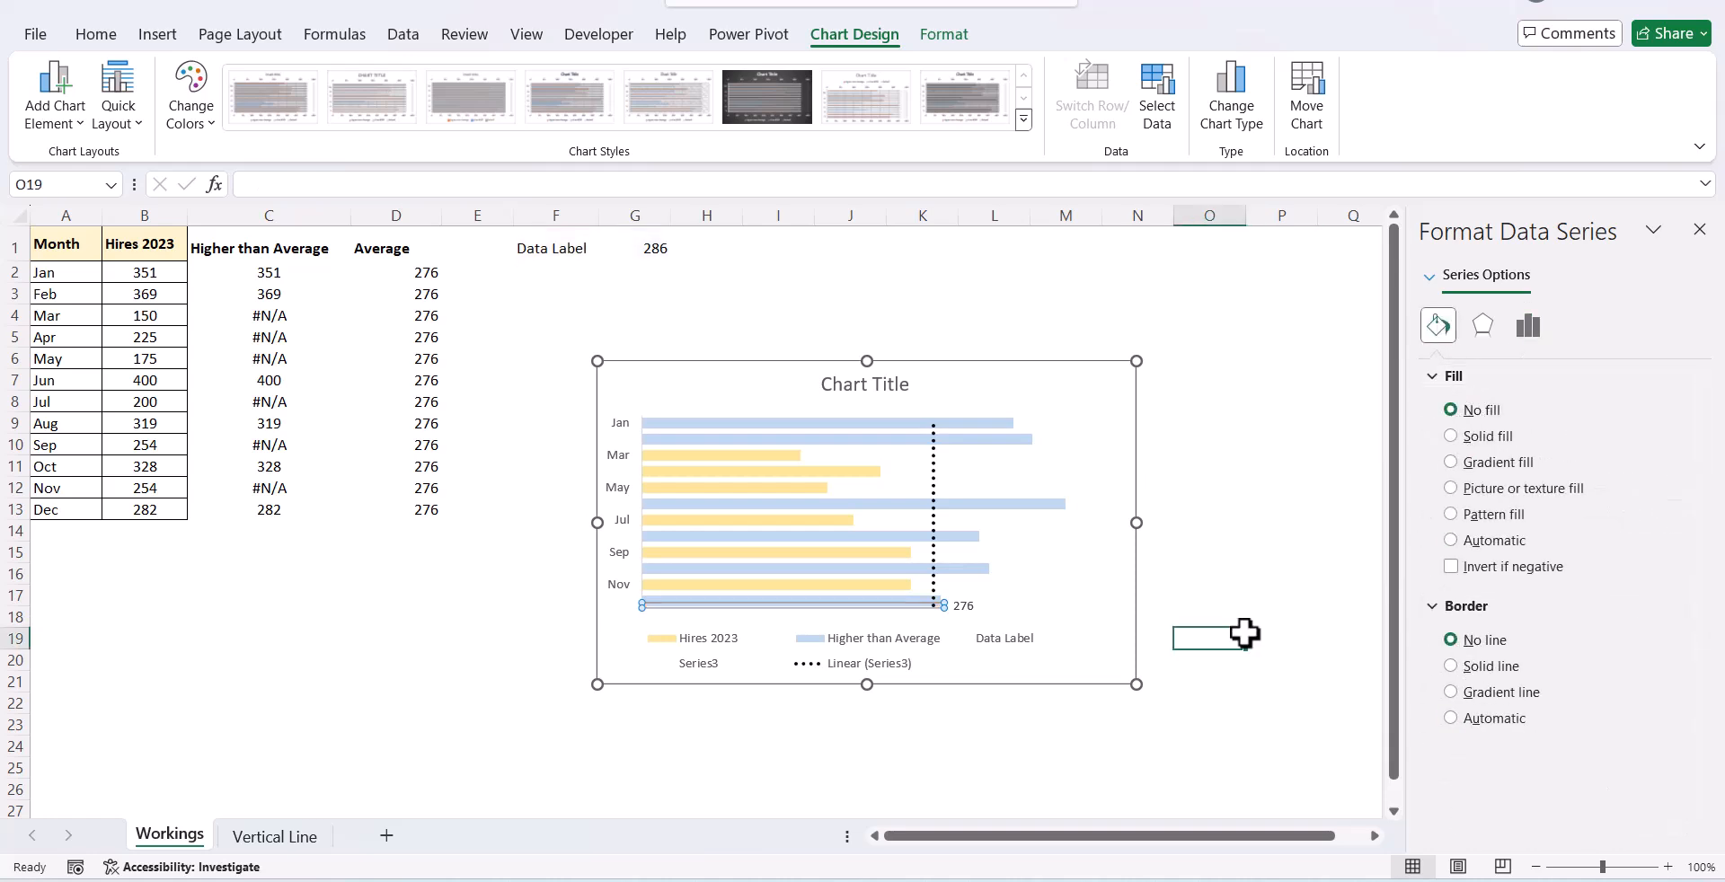
- Delete the Data Label, Series3 and Linear (Series3) entries from the chart legend
click(986, 640)
click(979, 636)
key(Delete)
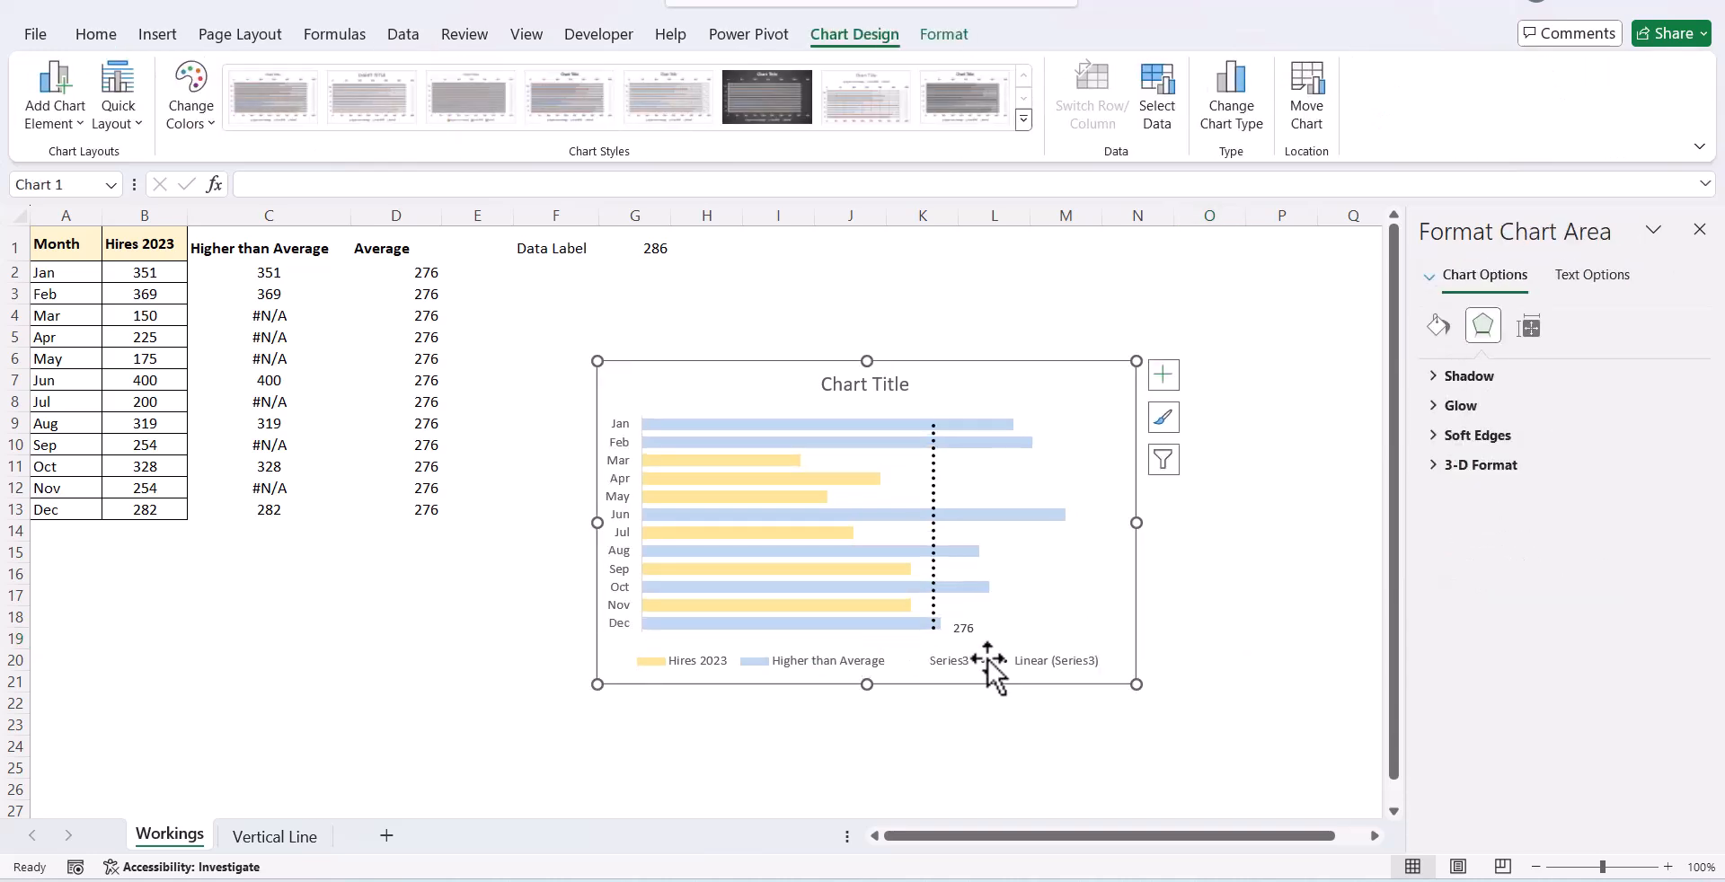
click(952, 659)
click(952, 660)
key(Delete)
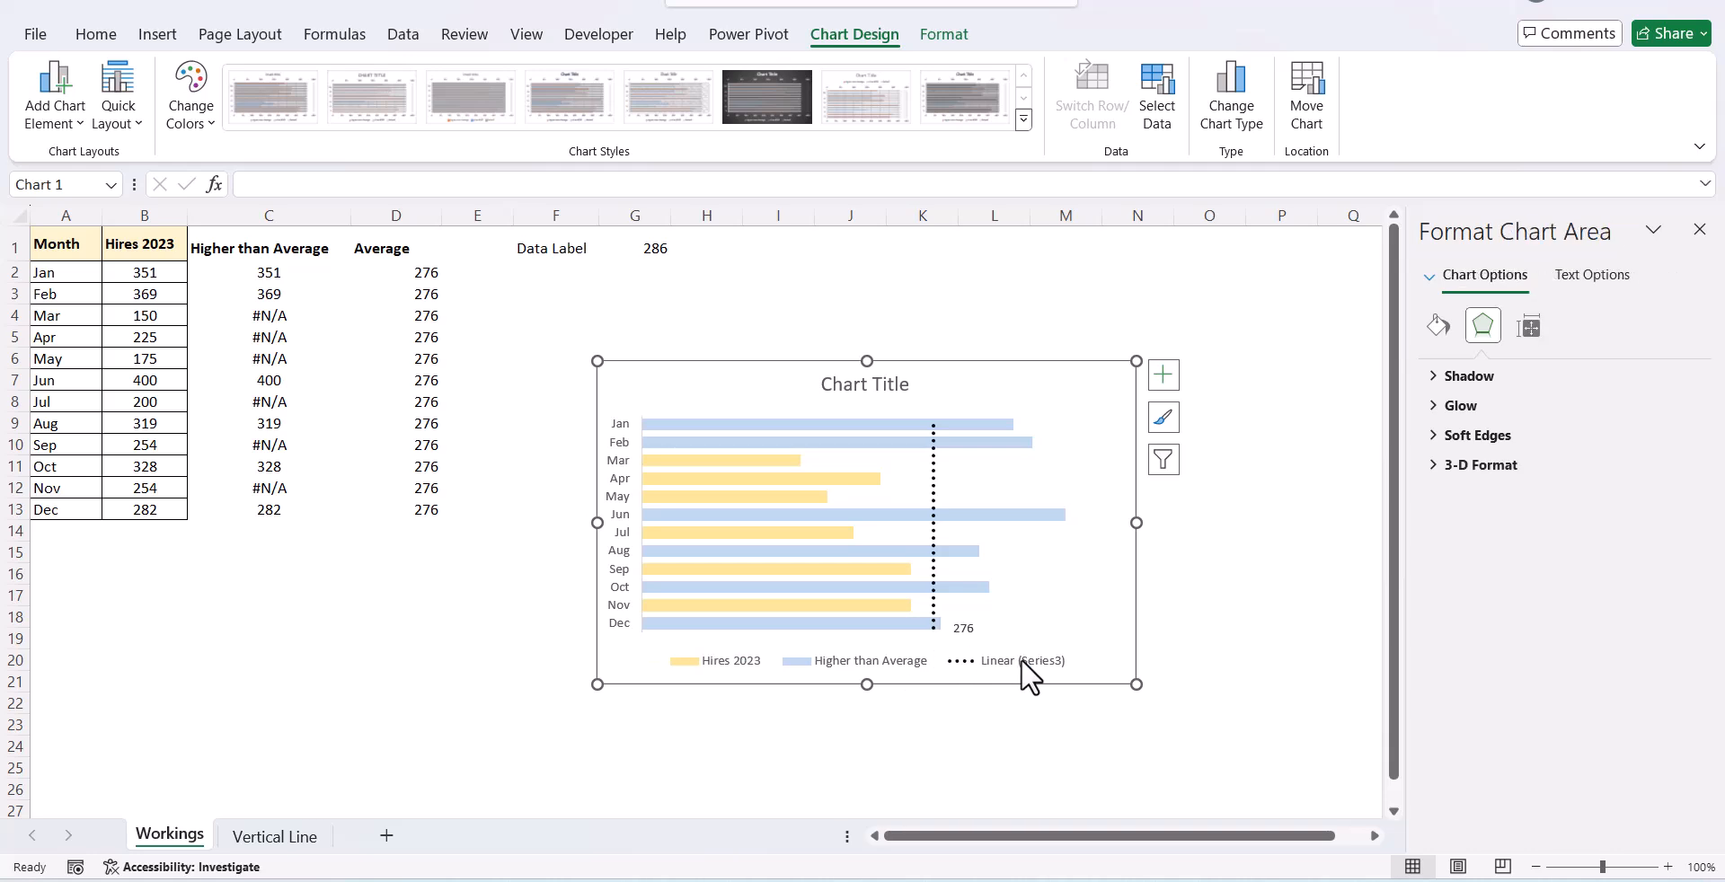
click(1021, 660)
click(1021, 659)
key(Delete)
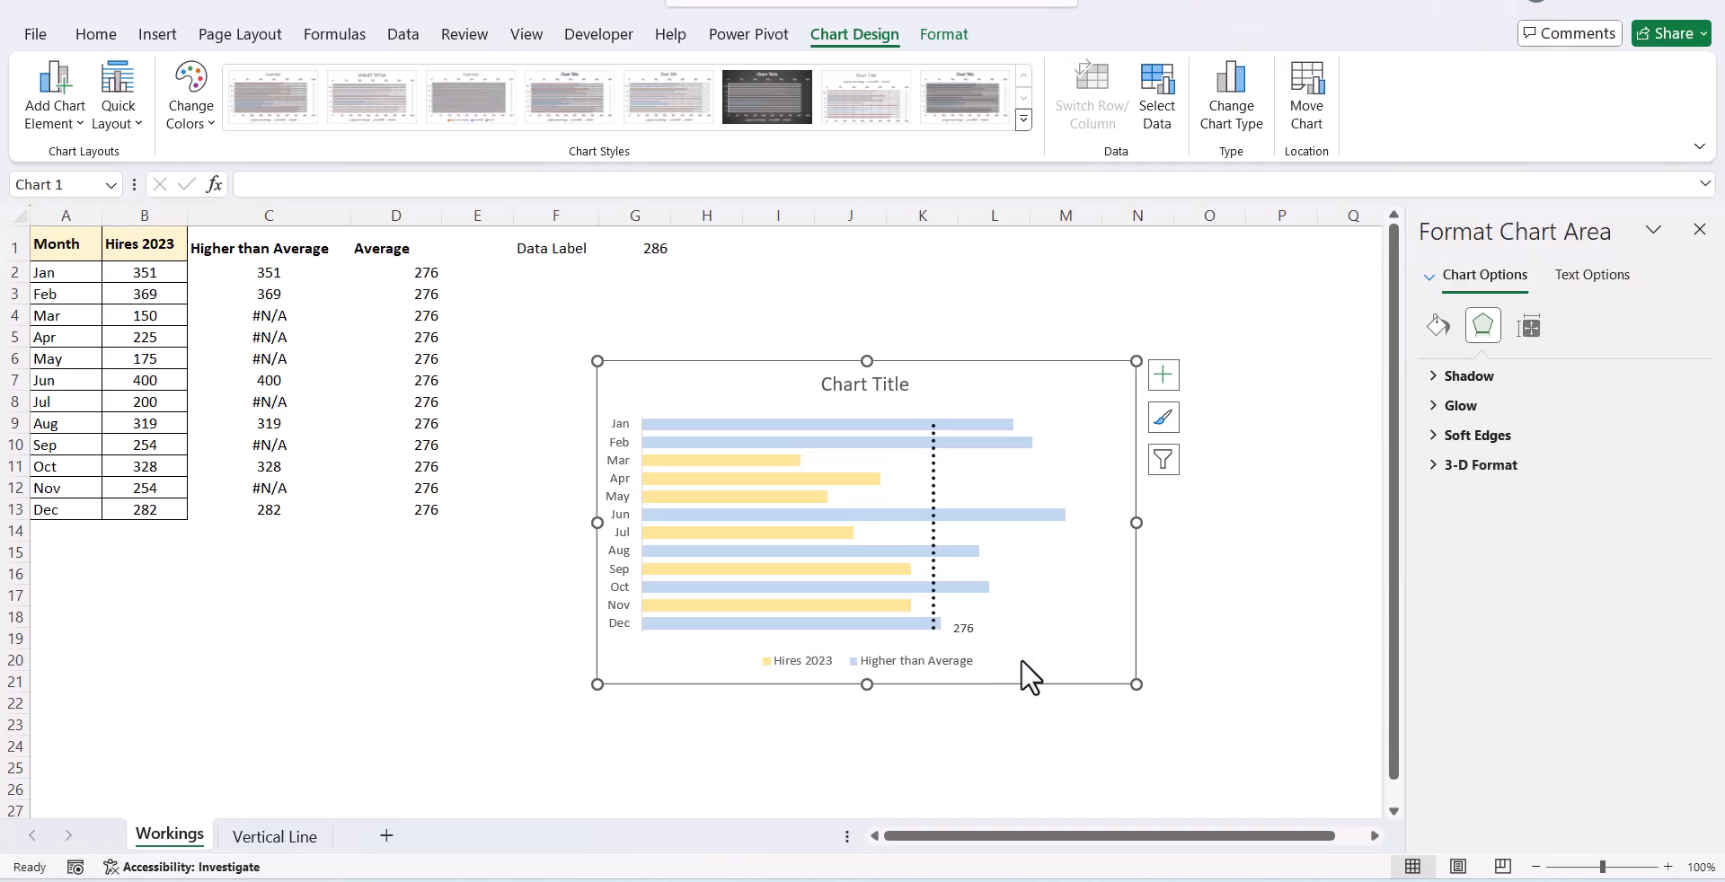
- Delete the chart title and resize the chart to be narrower and taller, down to about row 26
click(848, 400)
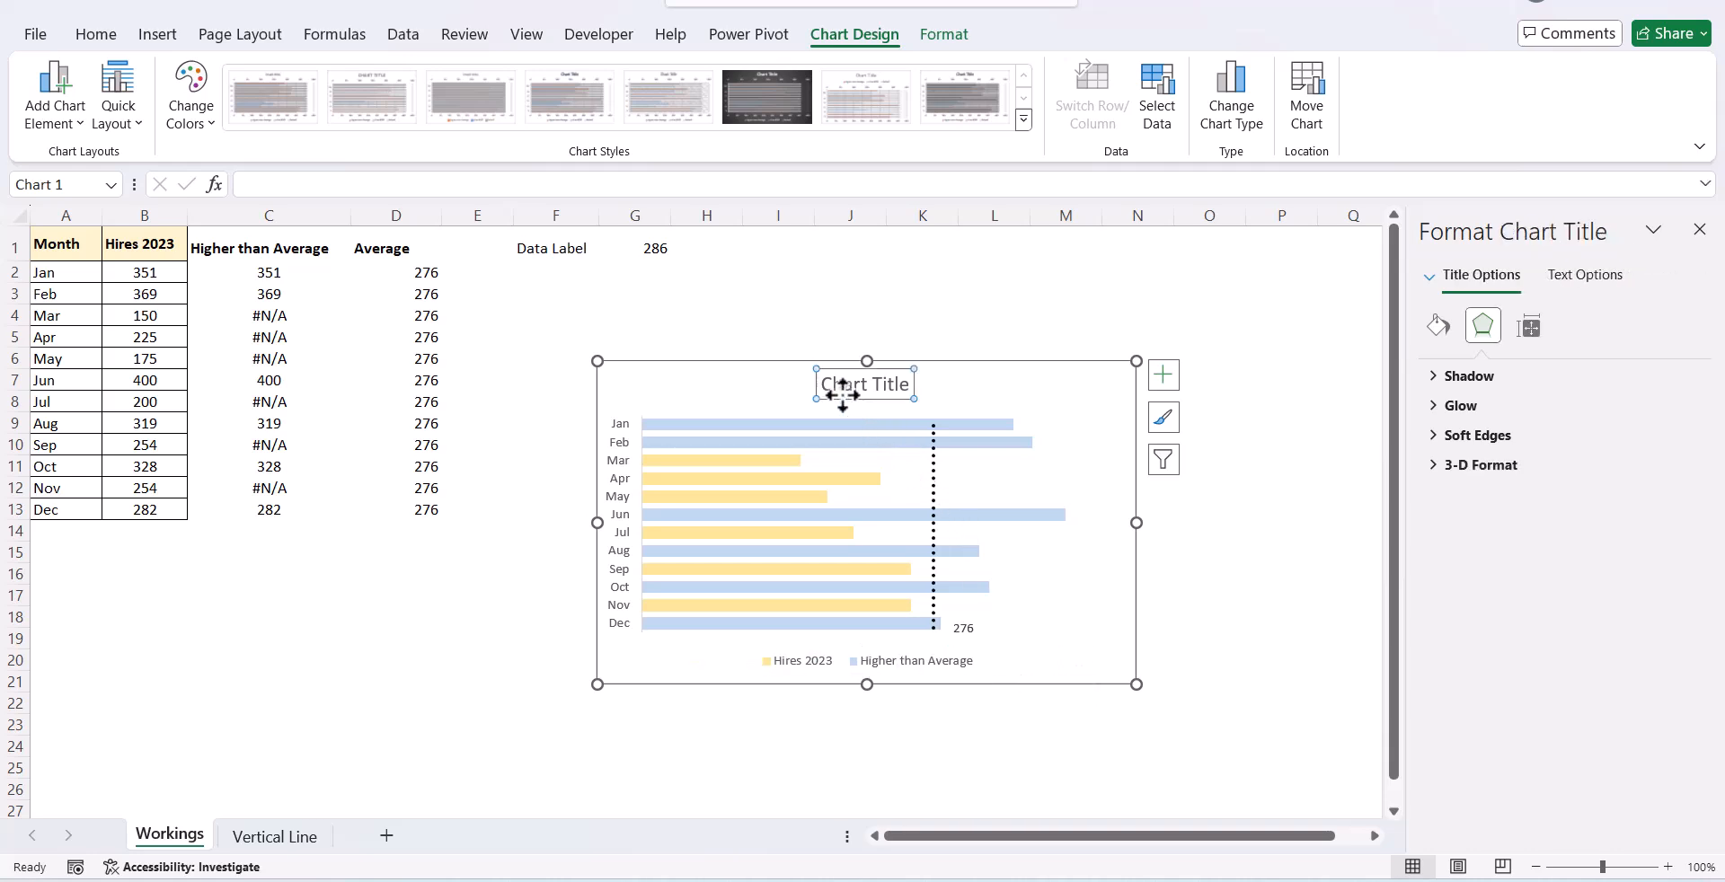
key(Delete)
drag(1137, 684, 1023, 792)
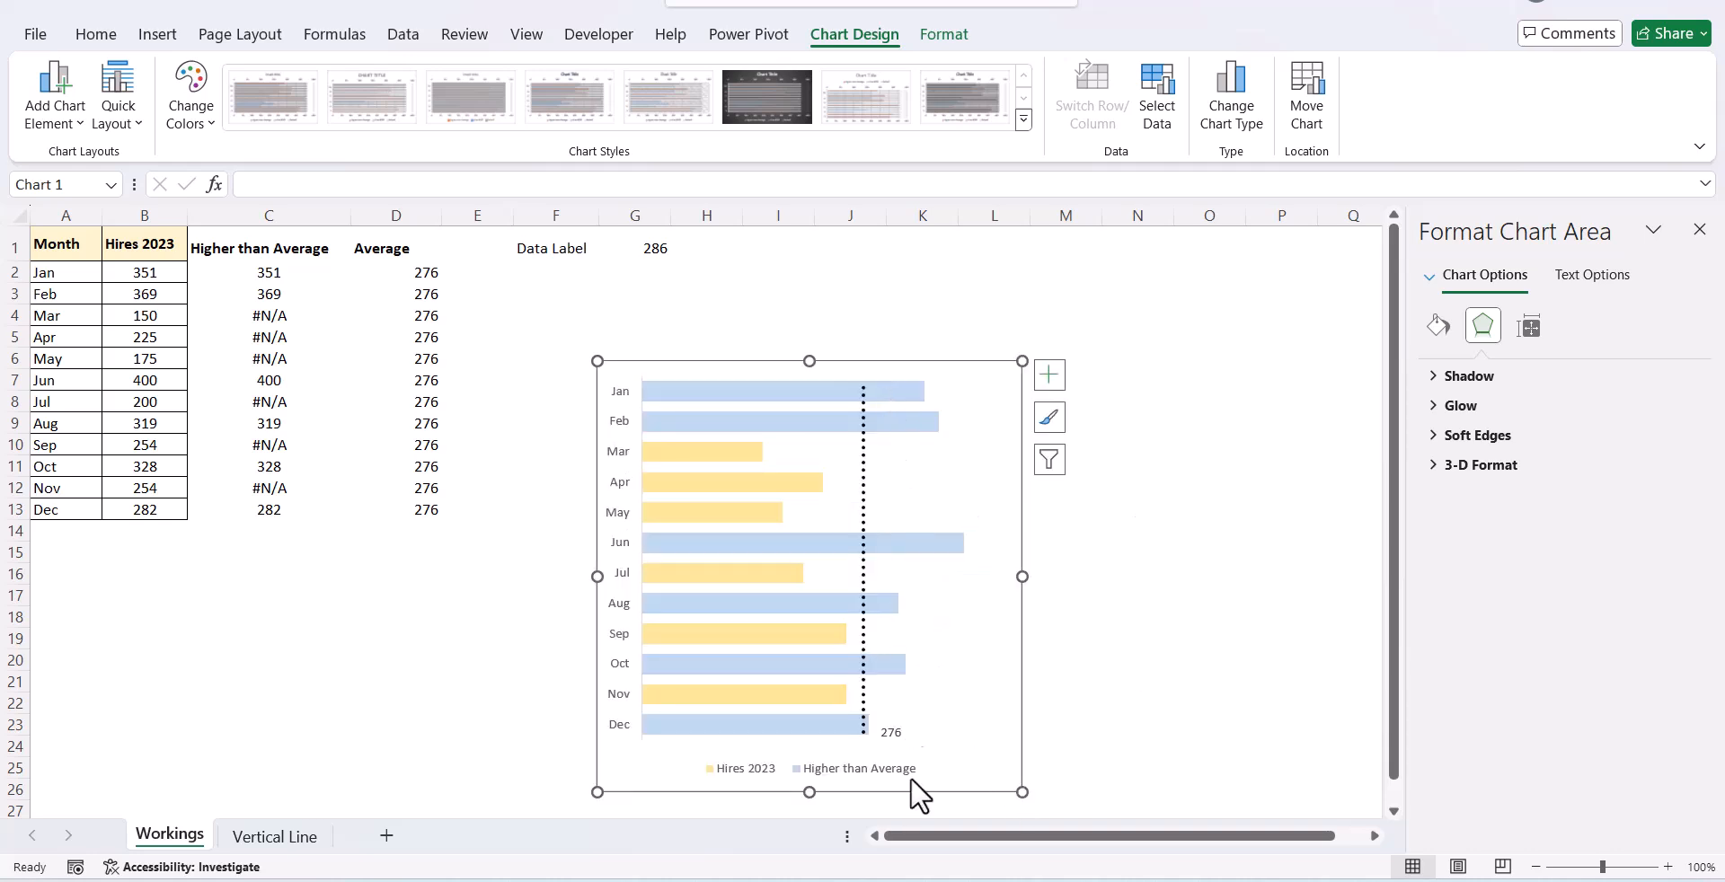
key(Escape)
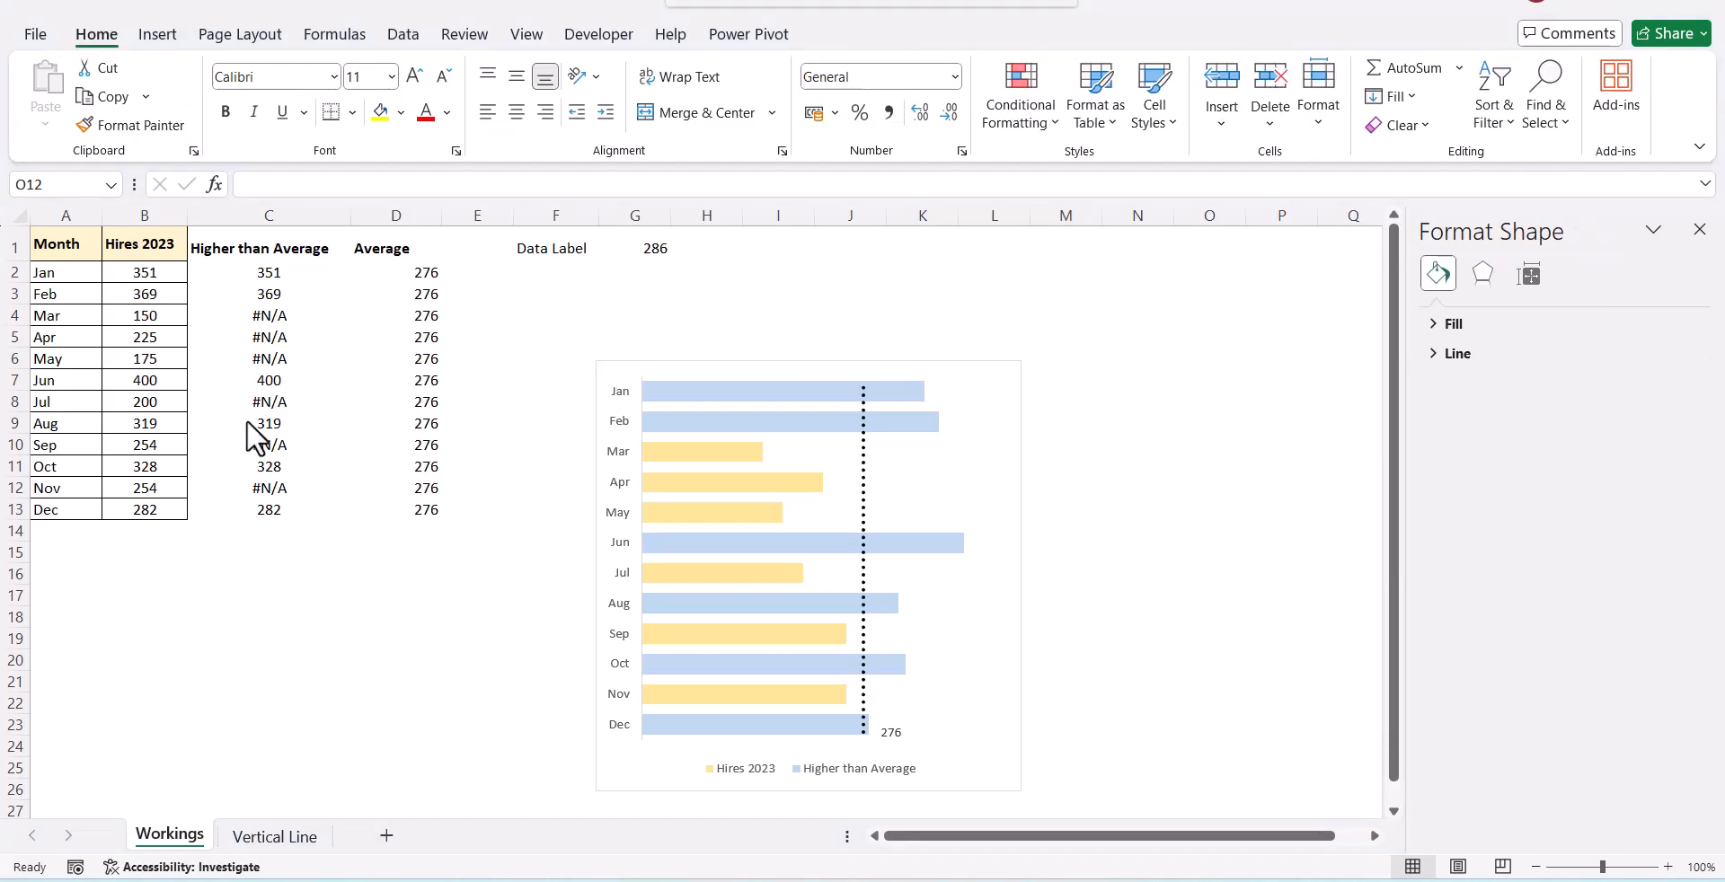
- Set the March value in the Hires 2023 column to 252
click(151, 315)
text(252)
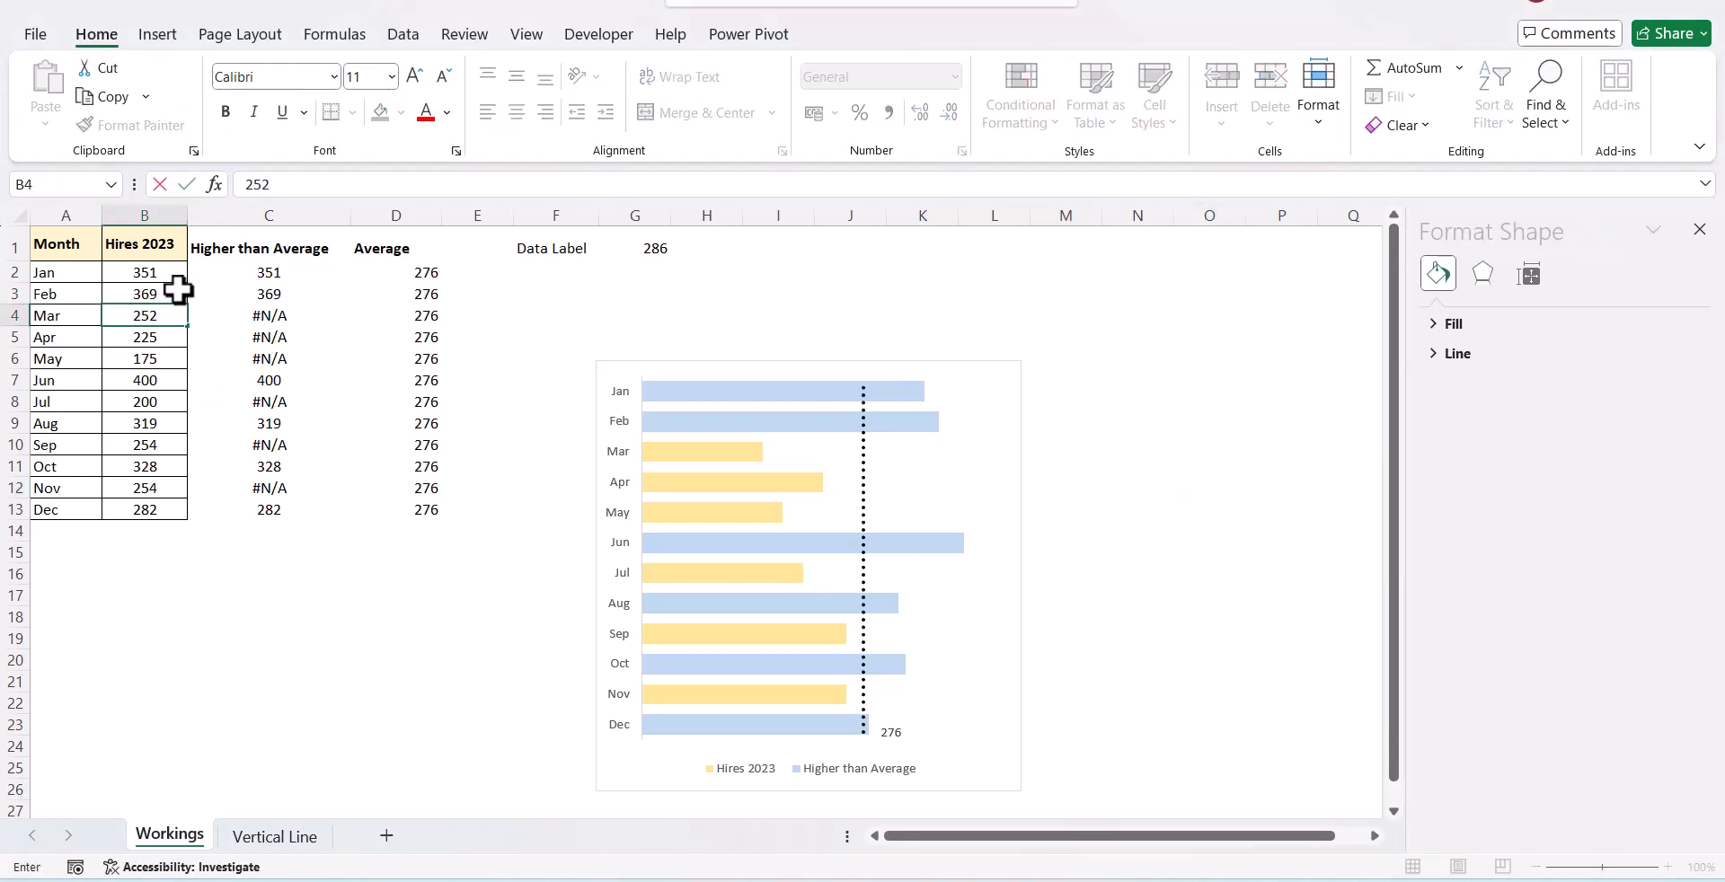
key(Return)
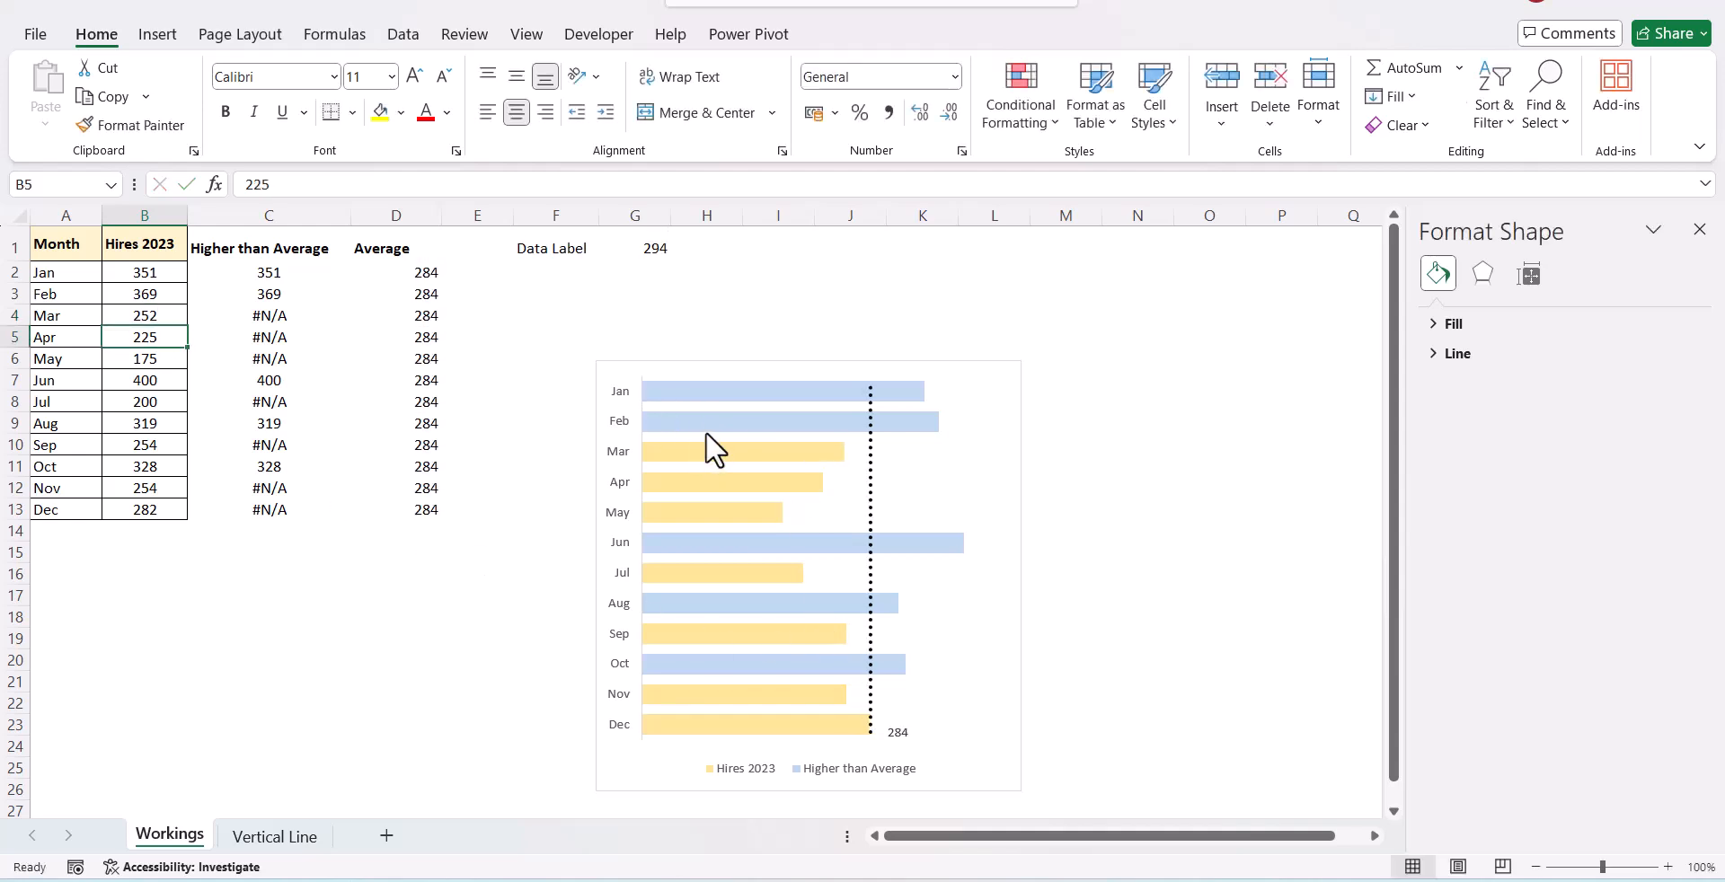
- Add data labels to the Hires 2023 series bars
mouse_move(704, 456)
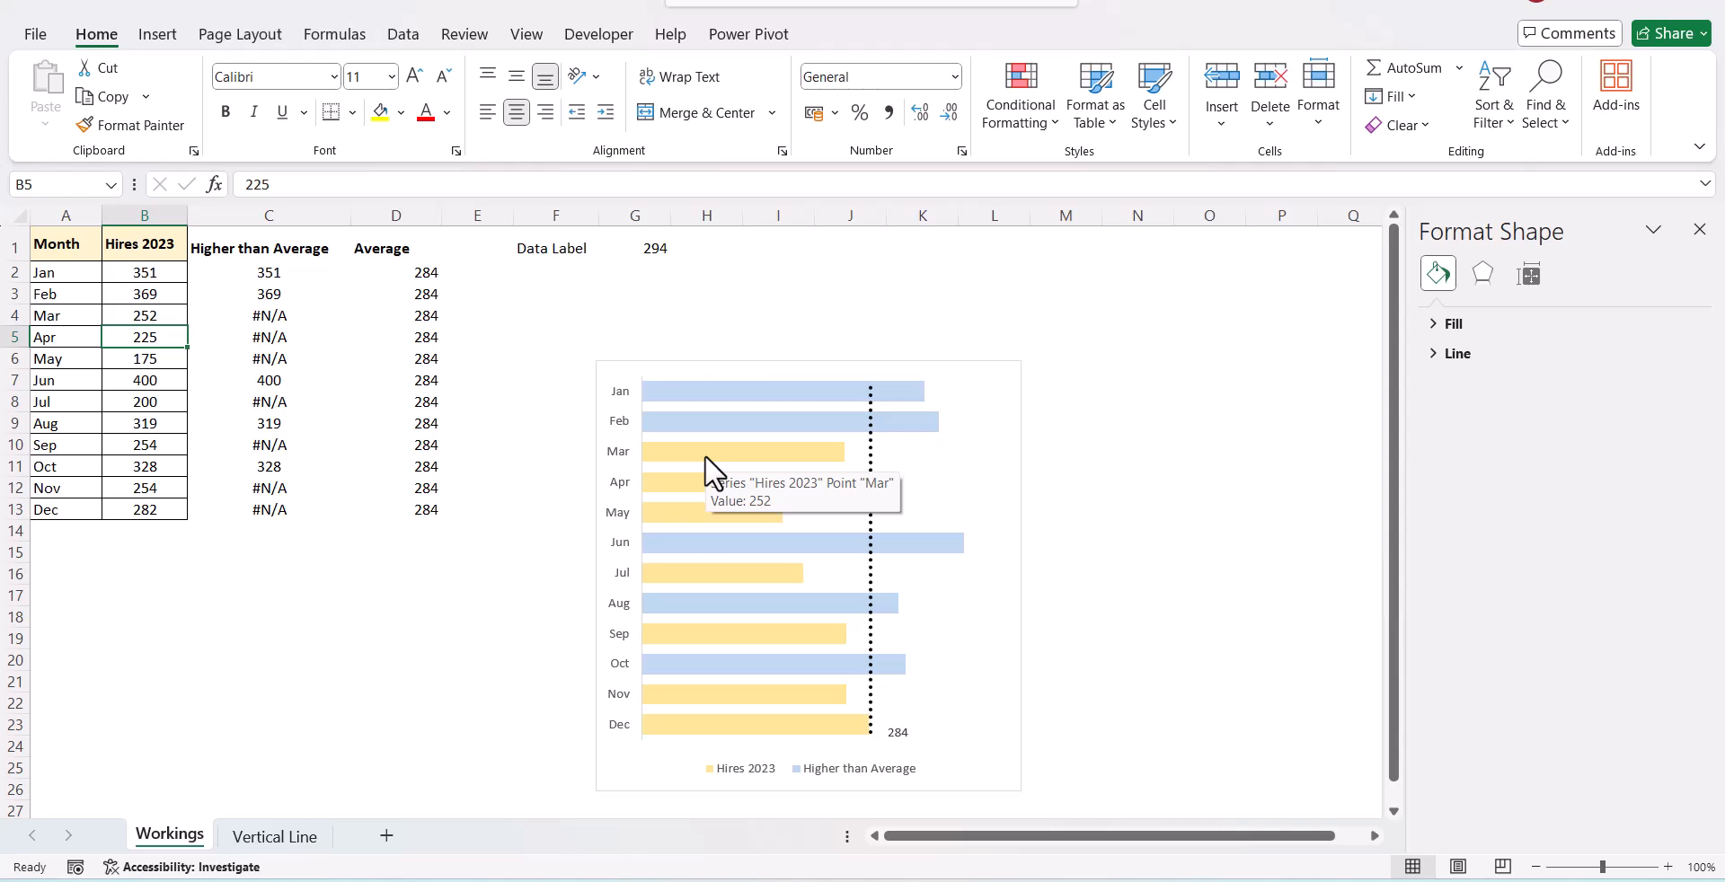
click(704, 455)
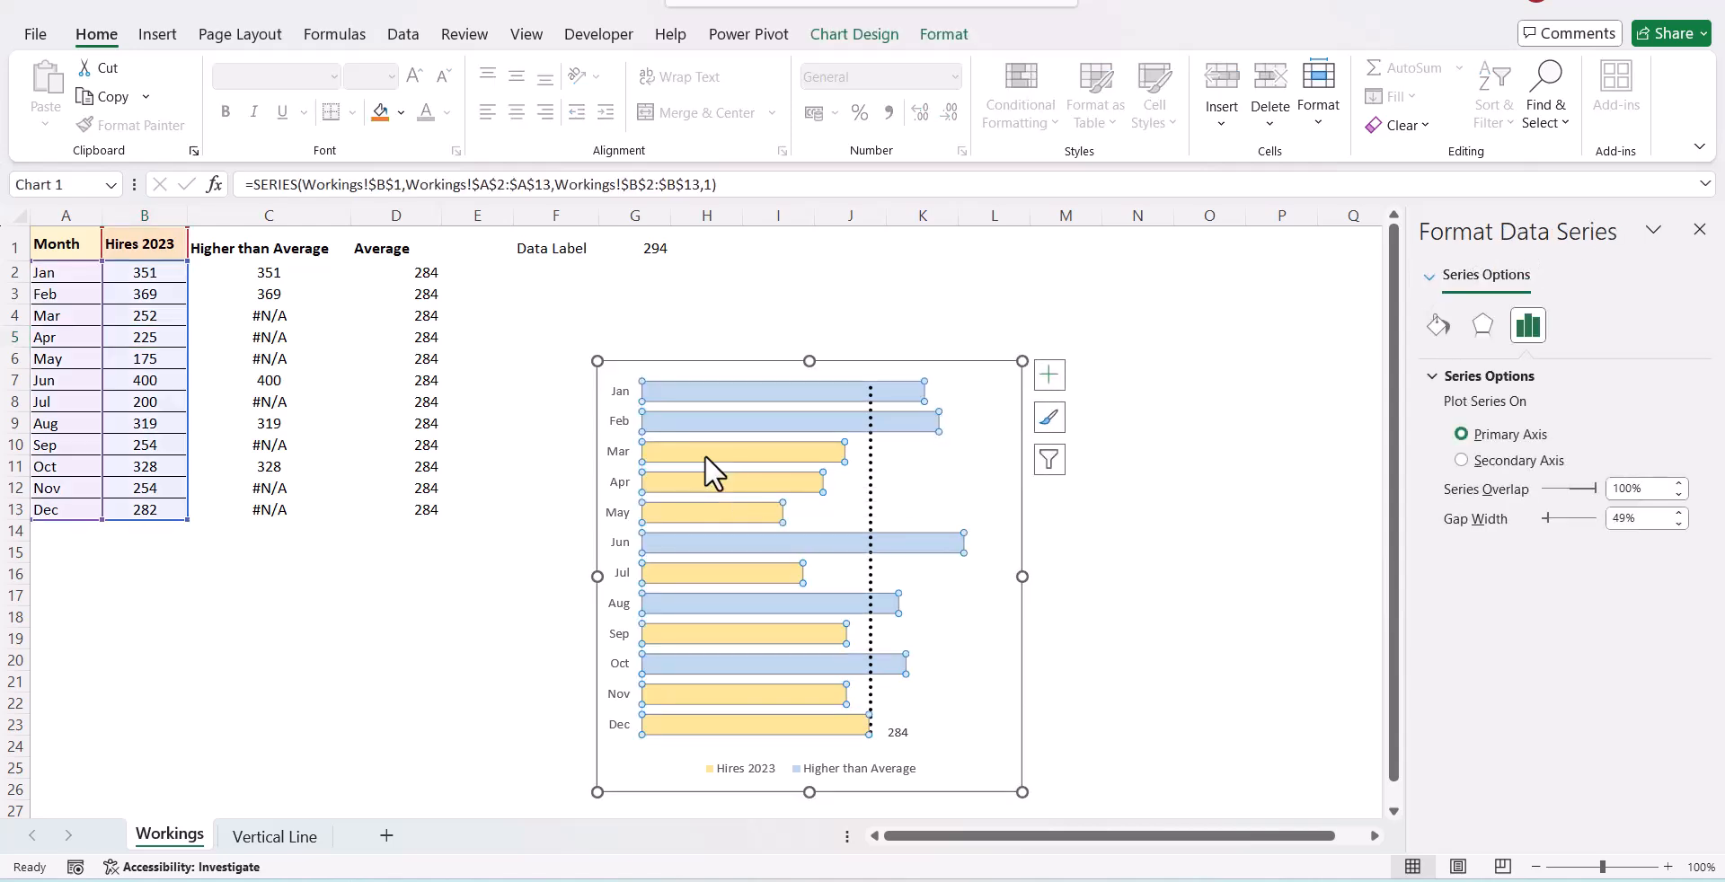
right_click(704, 455)
click(800, 639)
- Set the label position of the Hires 2023 data labels to Inside Base
click(946, 396)
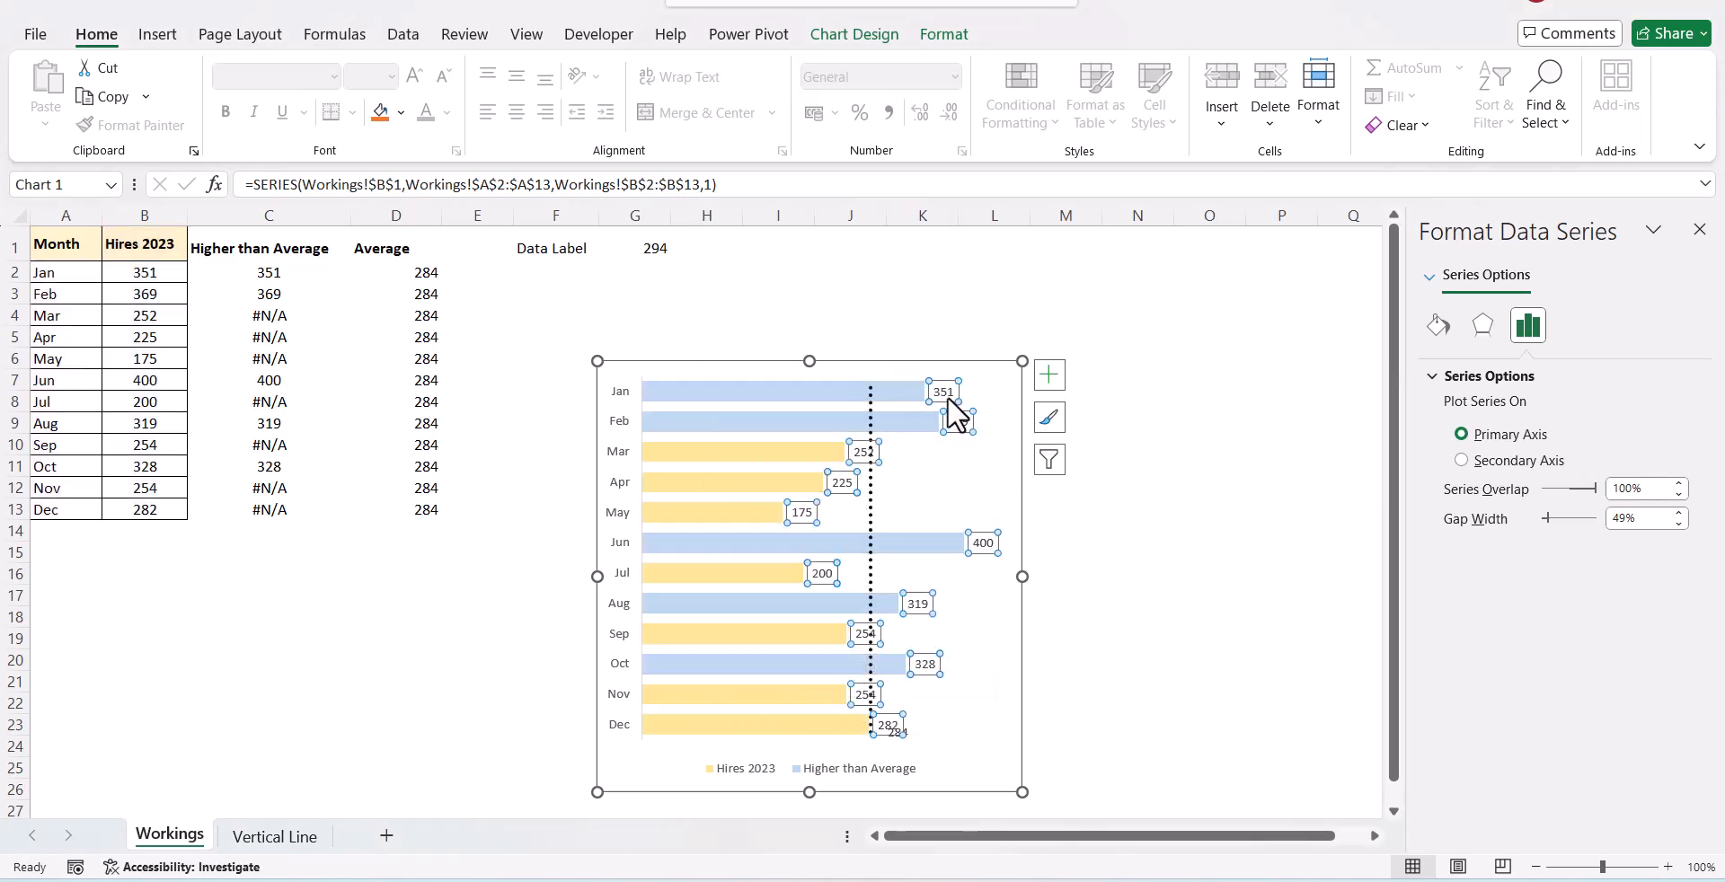
right_click(939, 410)
click(1010, 682)
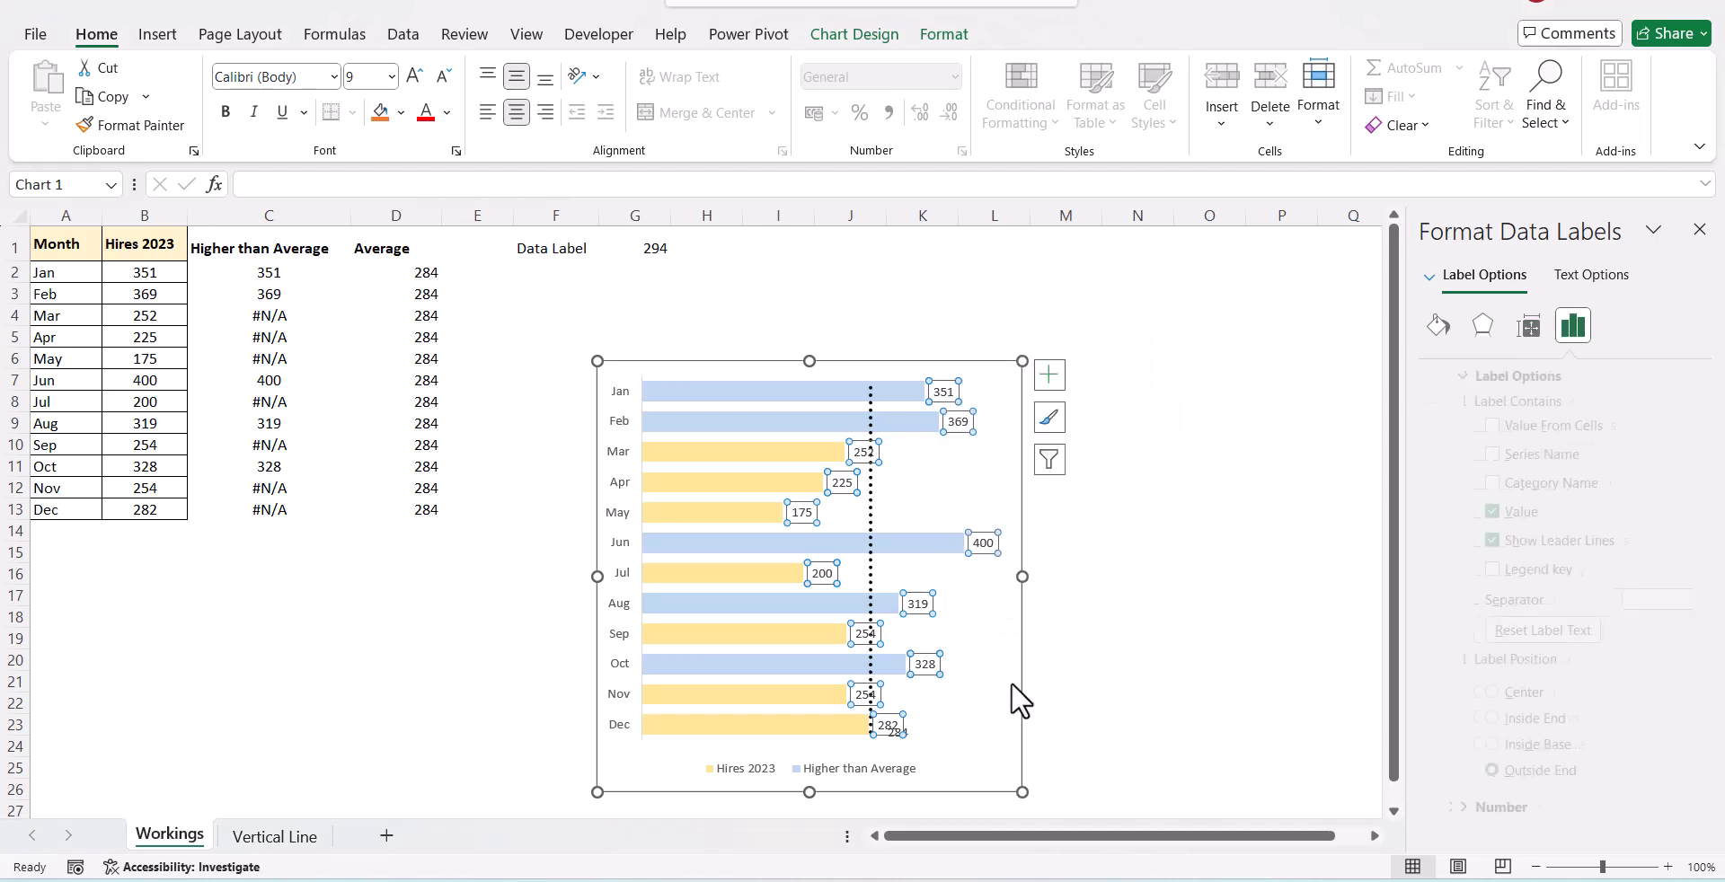
click(1462, 745)
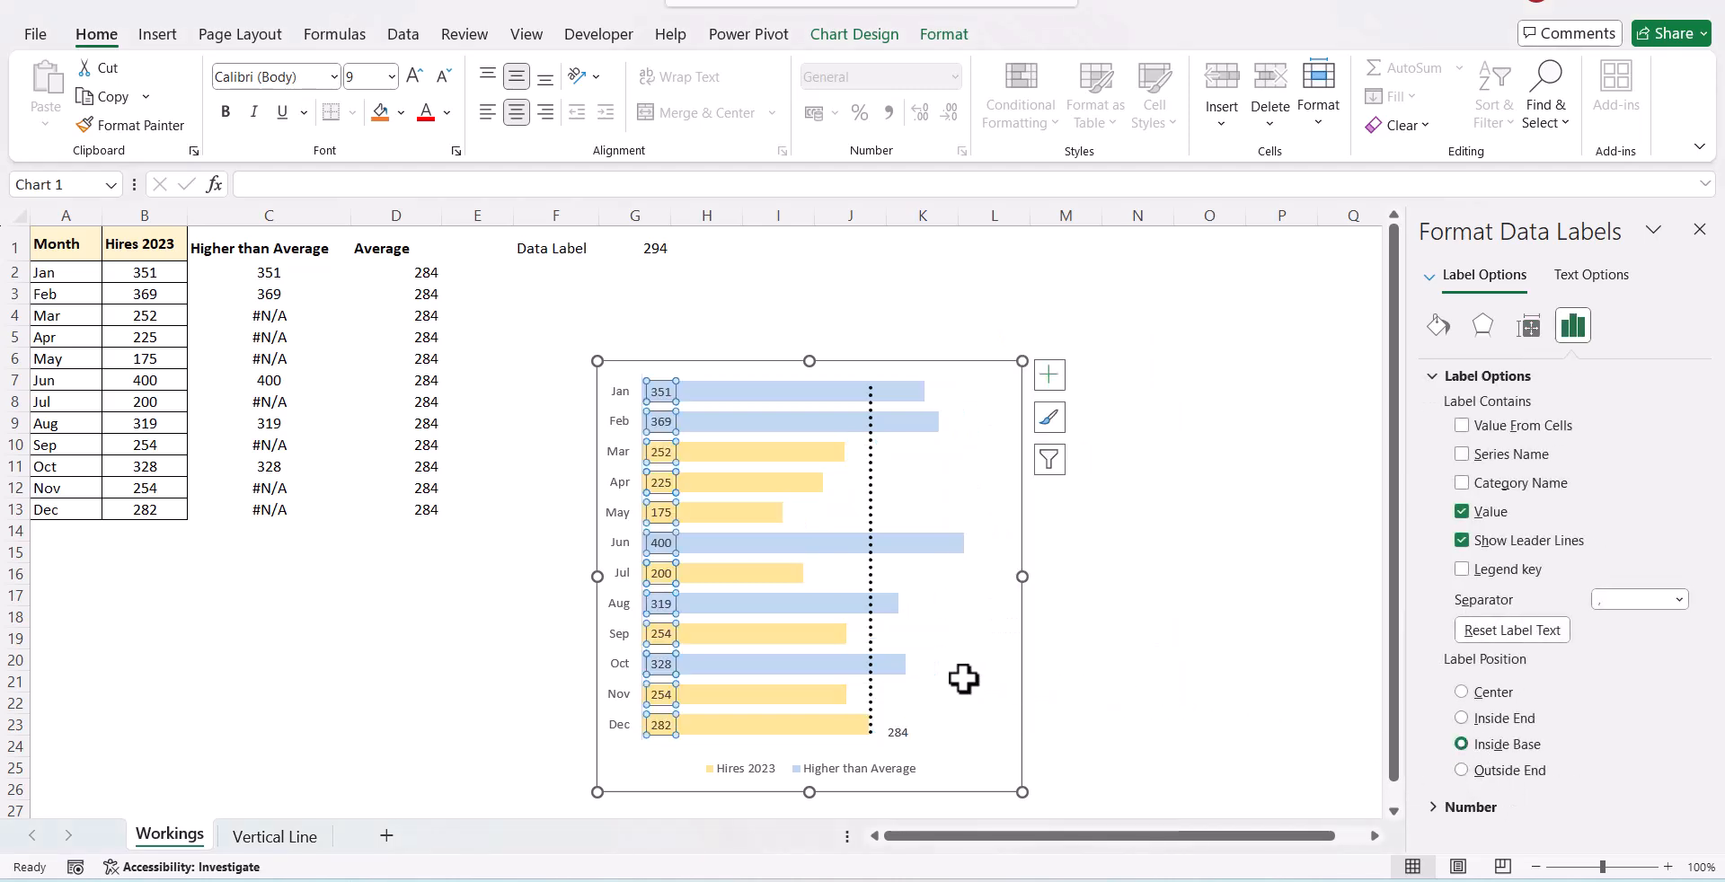
click(987, 662)
click(1182, 591)
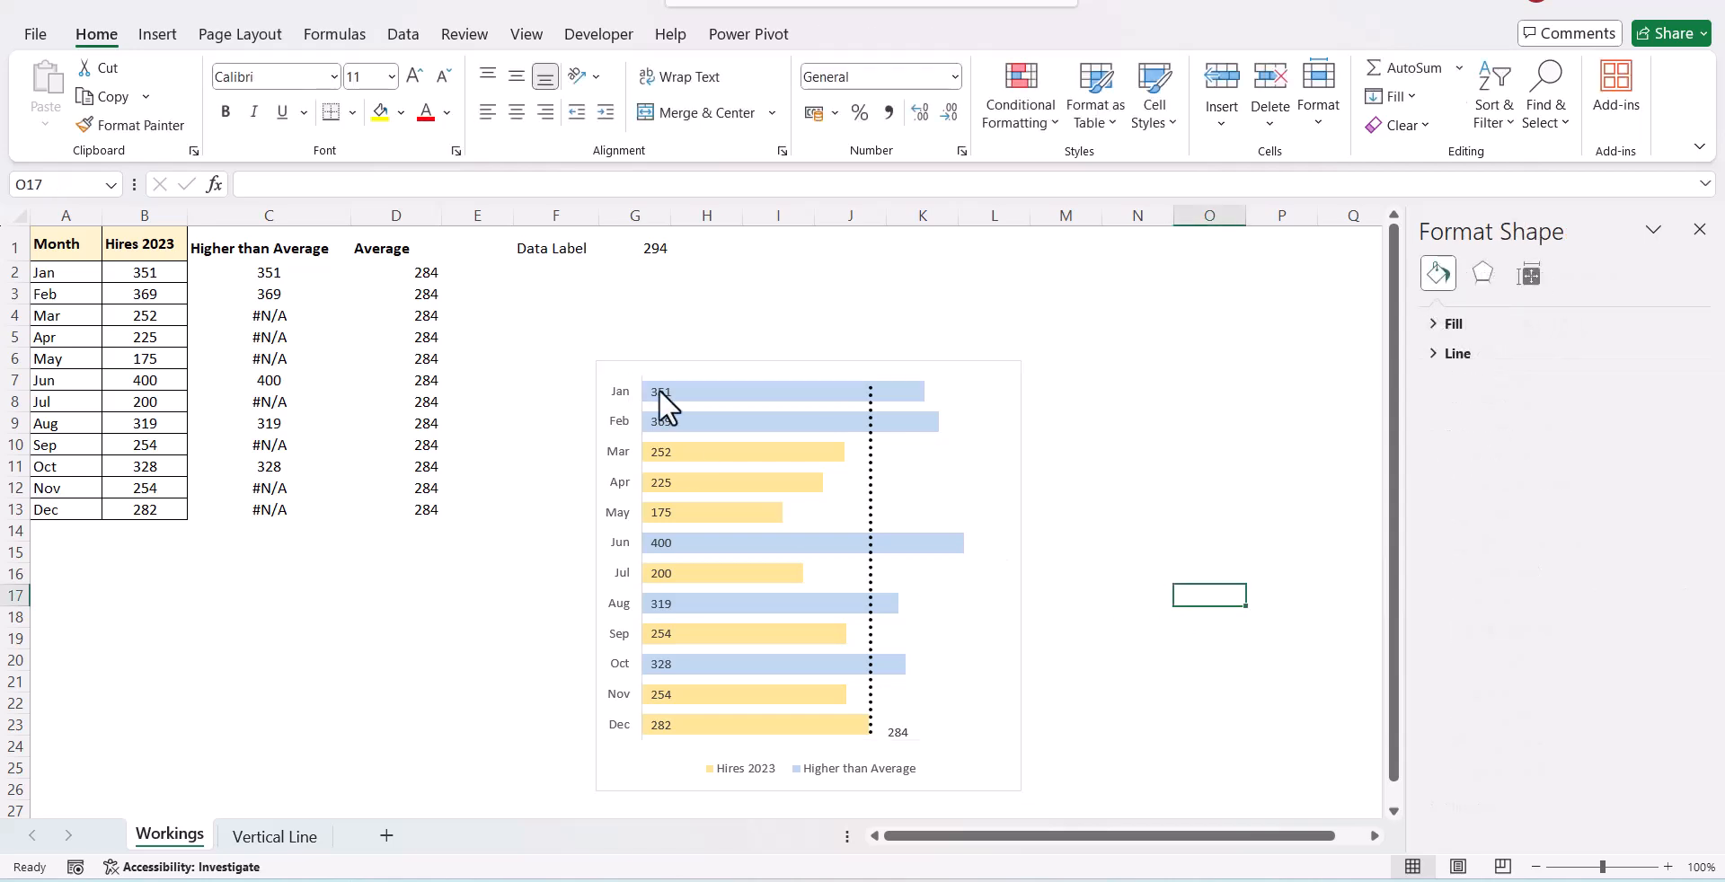